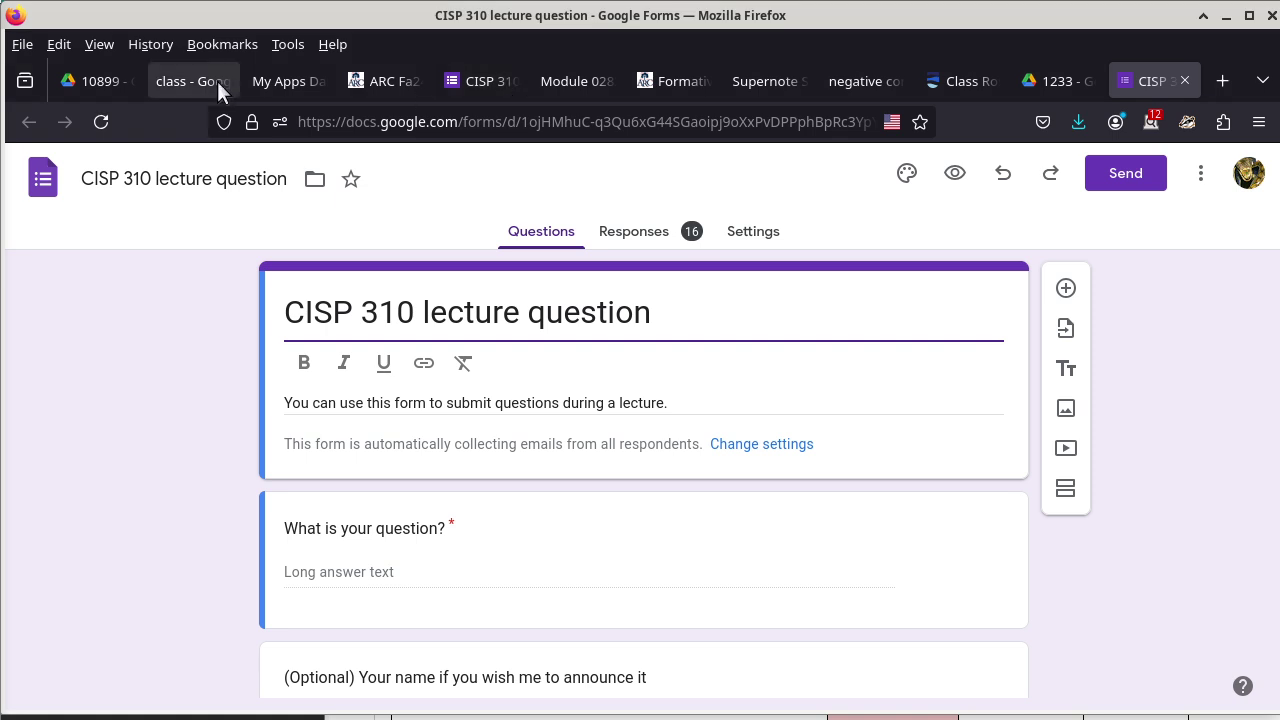
Switch from the Canvas course page to the CISP 310 10899 lecture question form's Questions view.
click(380, 80)
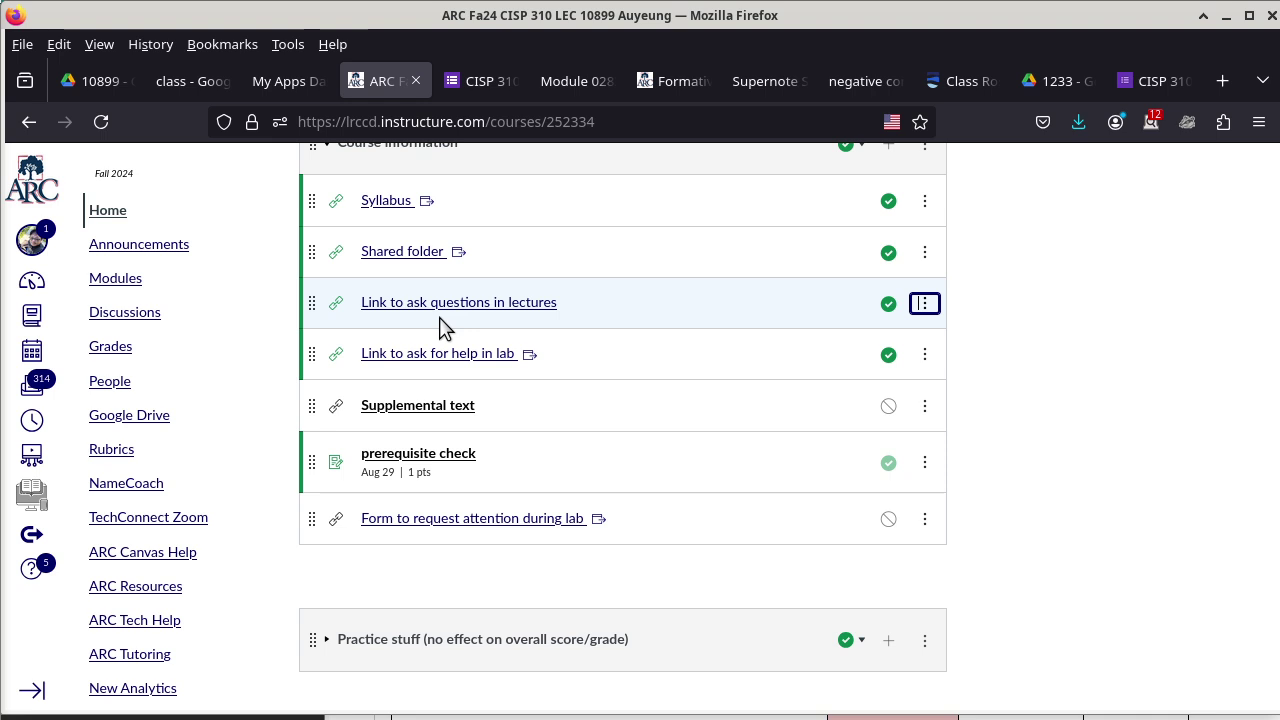
click(487, 80)
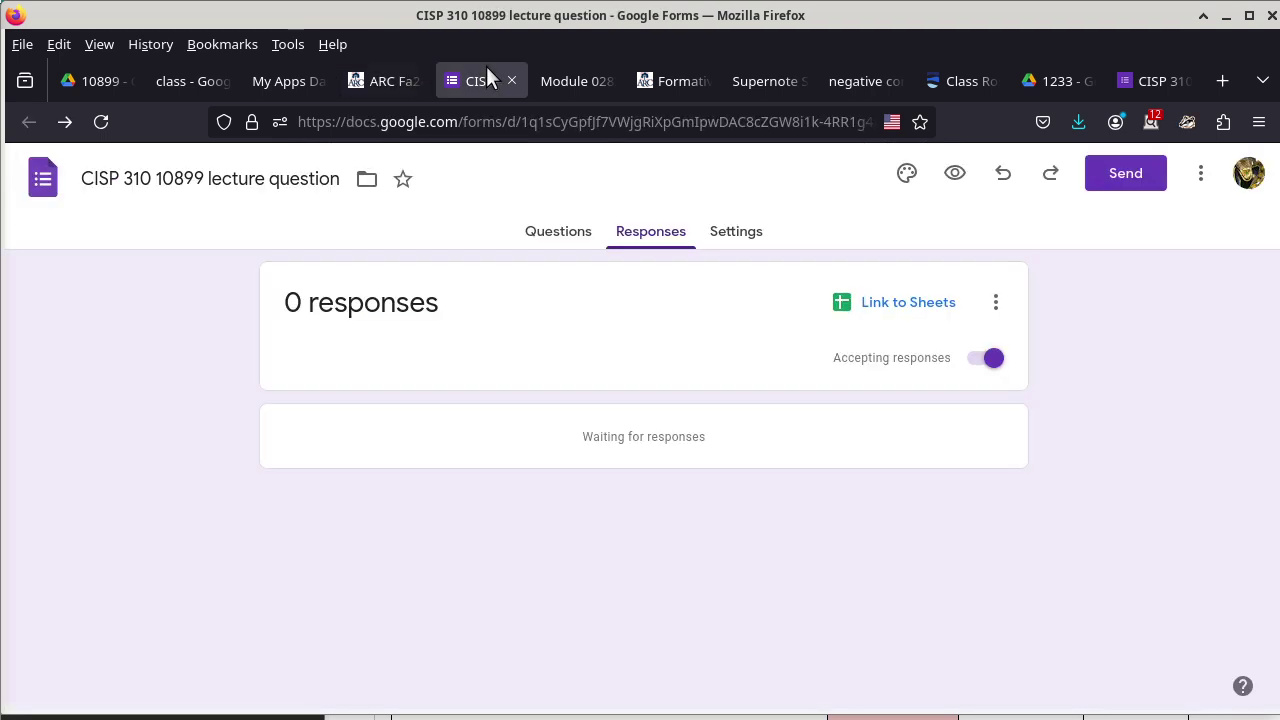
click(560, 238)
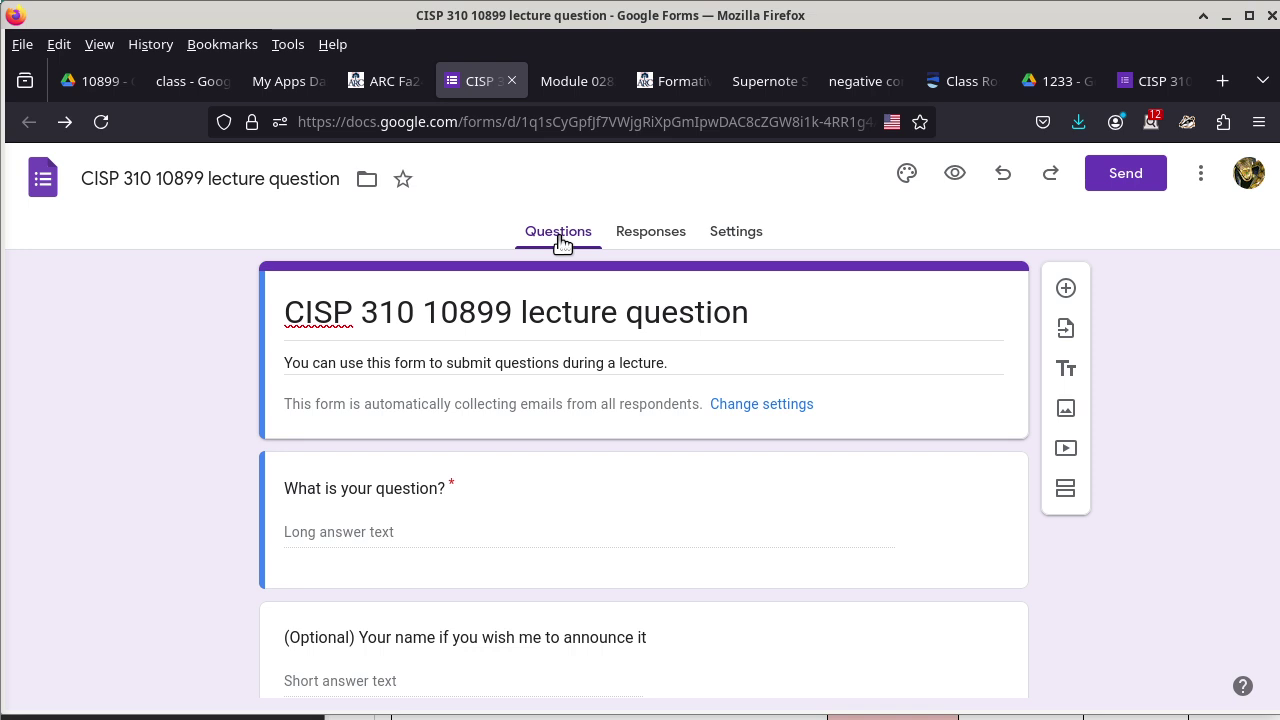
Preview the lecture question form as a respondent would see it.
click(1201, 179)
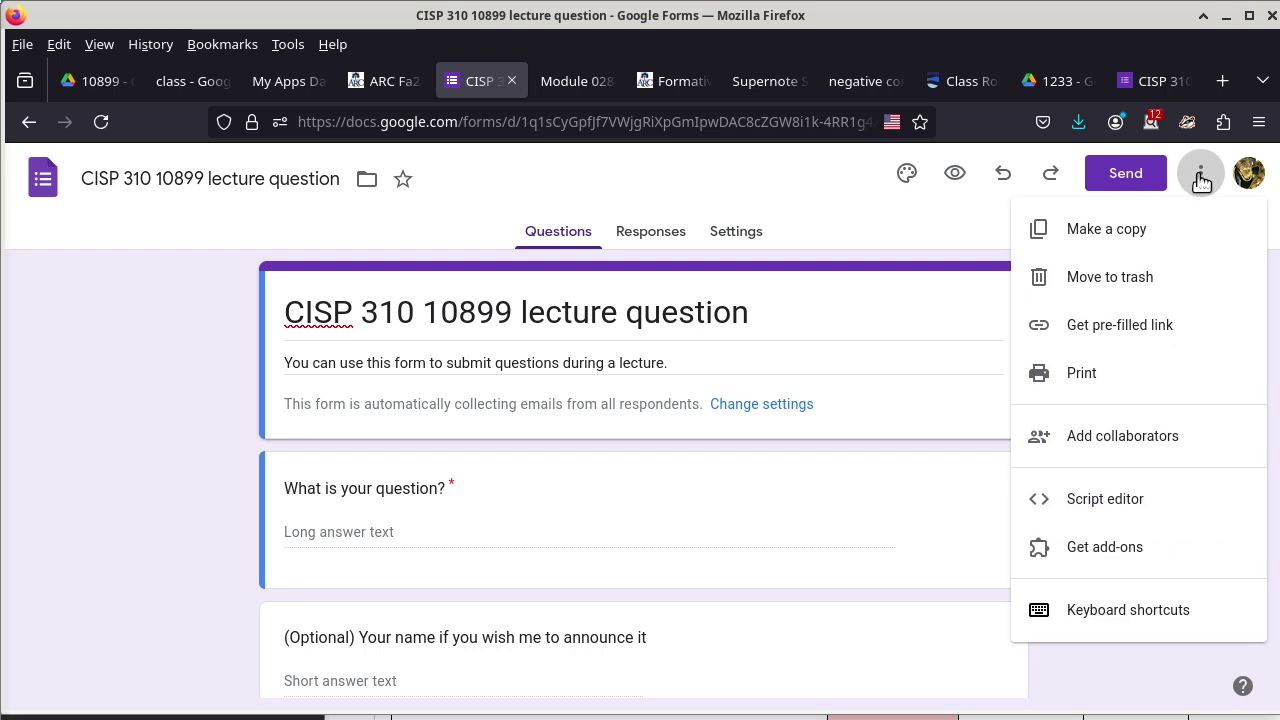
click(957, 178)
click(957, 177)
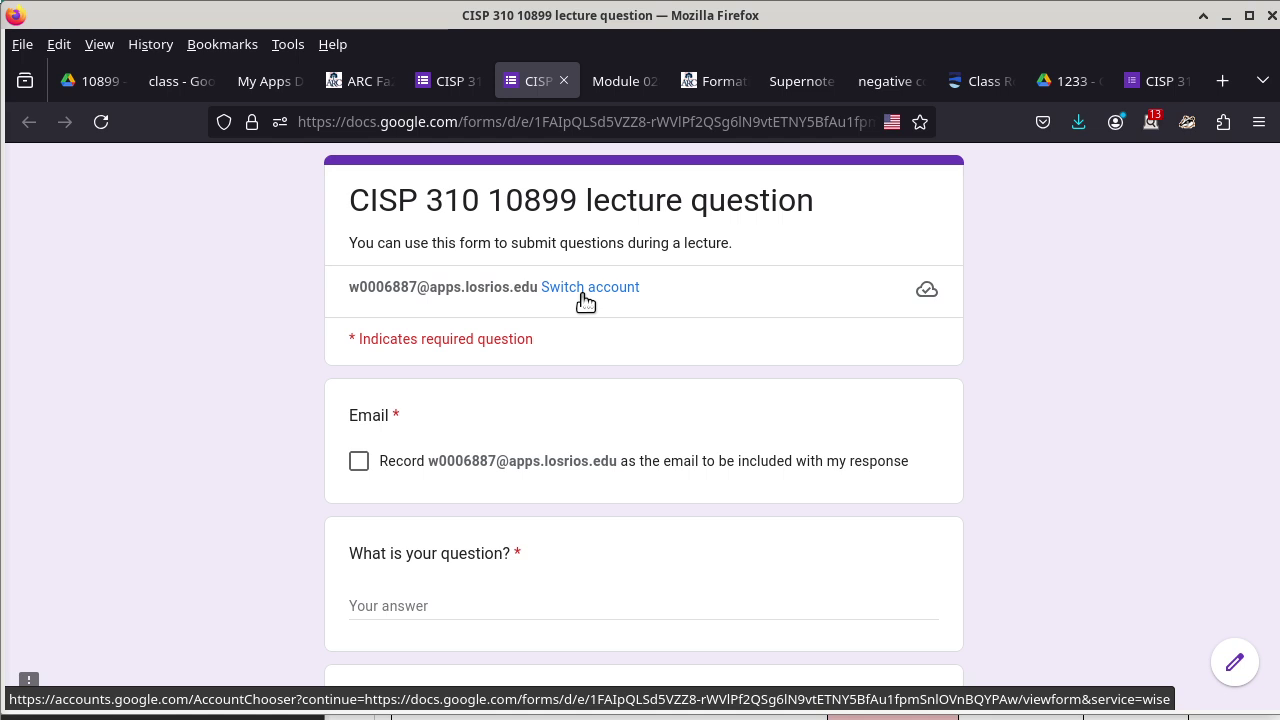
Scroll through the respondent preview, then close the preview tab.
scroll(705, 316, down, 3)
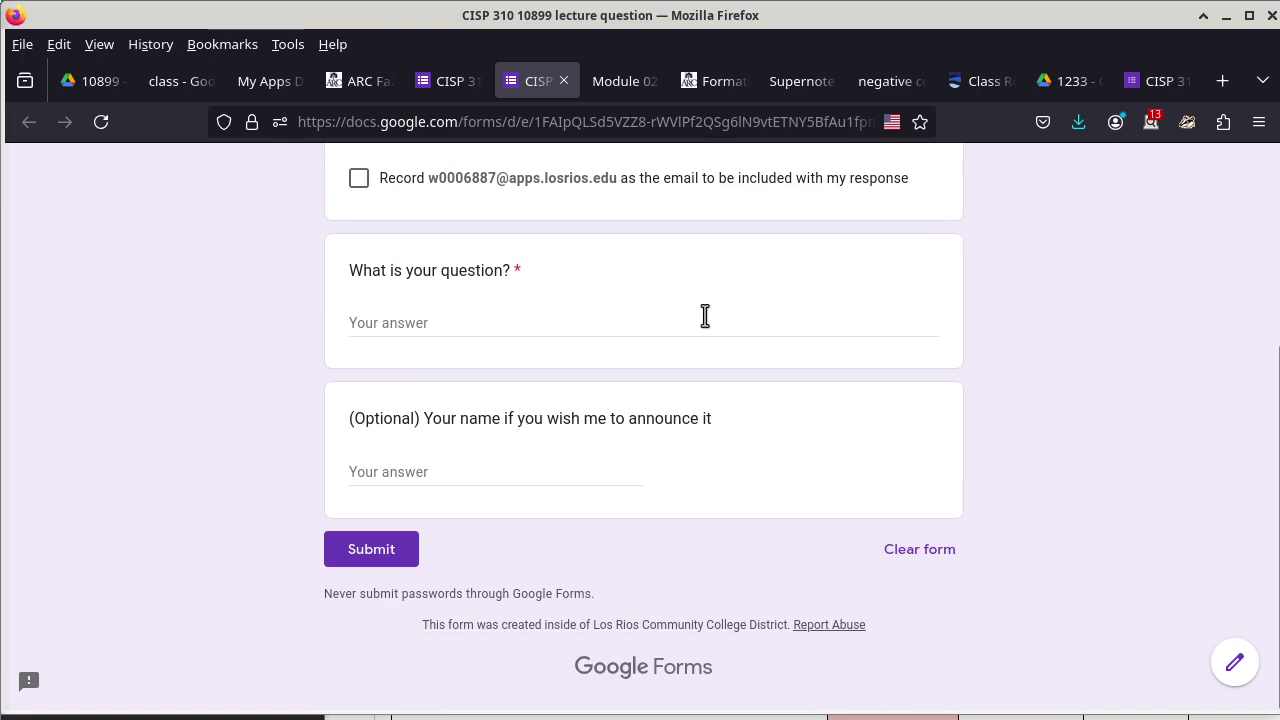
scroll(705, 316, up, 3)
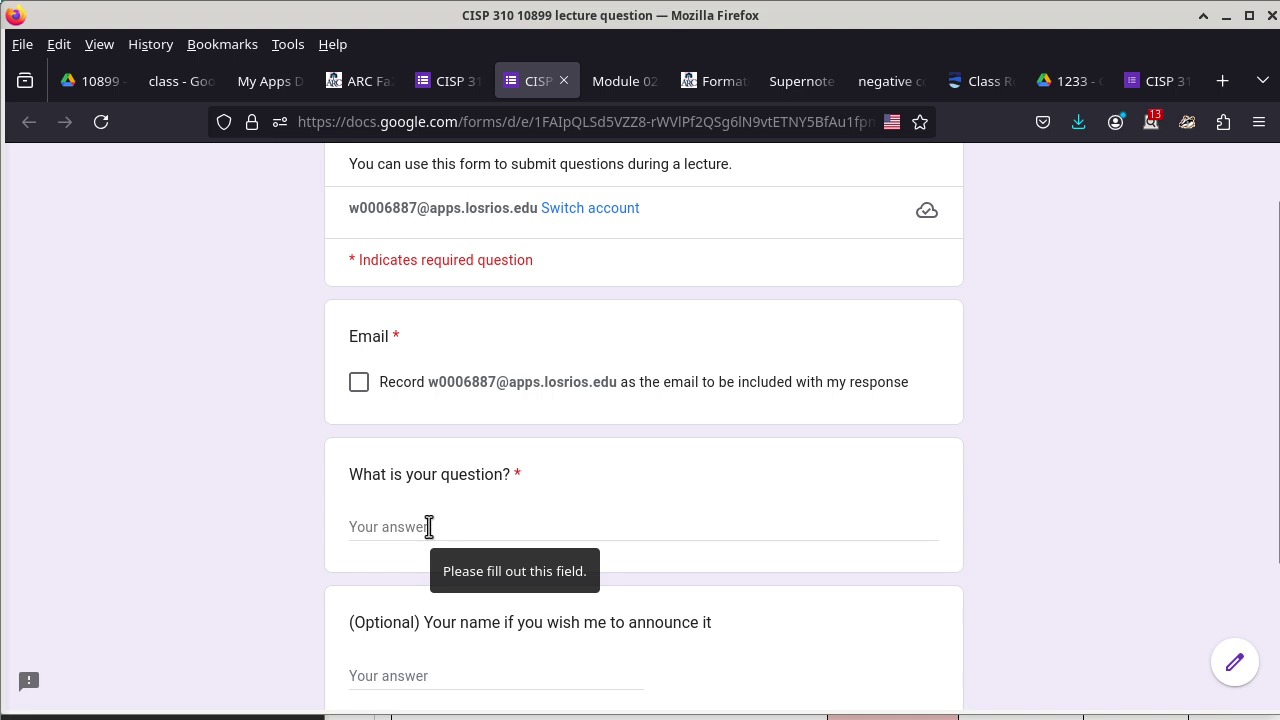
scroll(606, 523, down, 2)
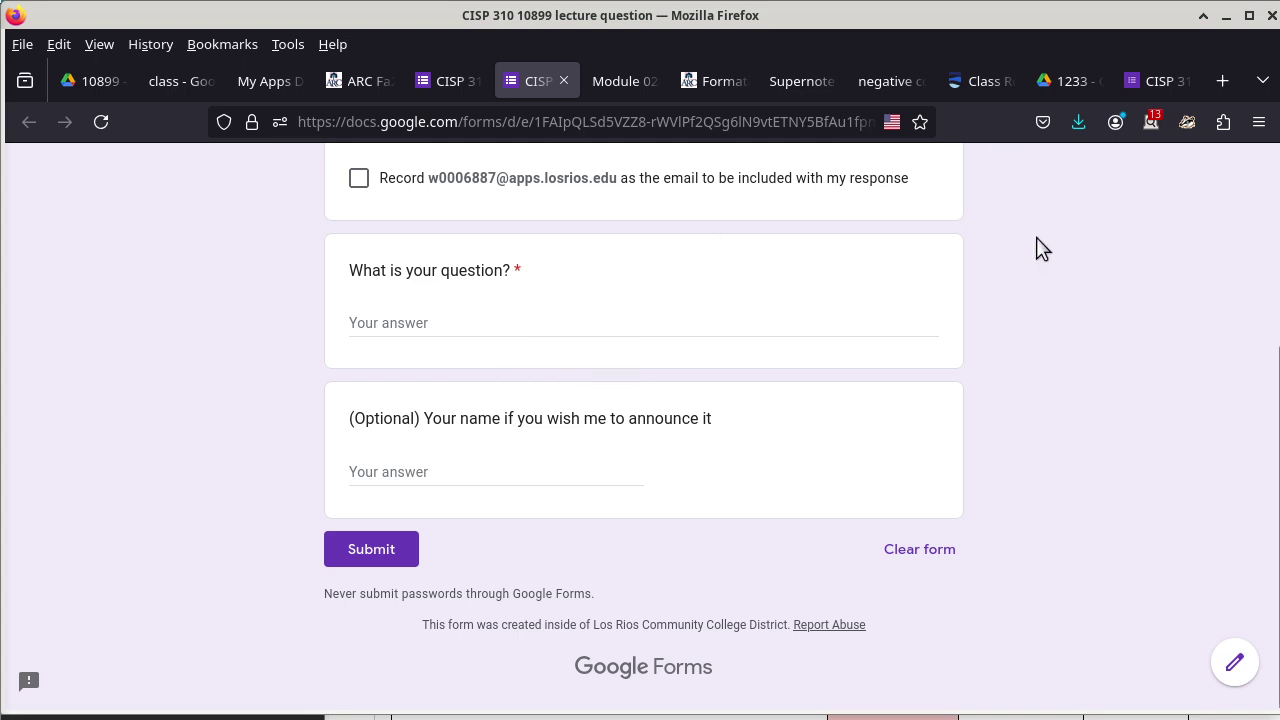
scroll(1036, 249, up, 3)
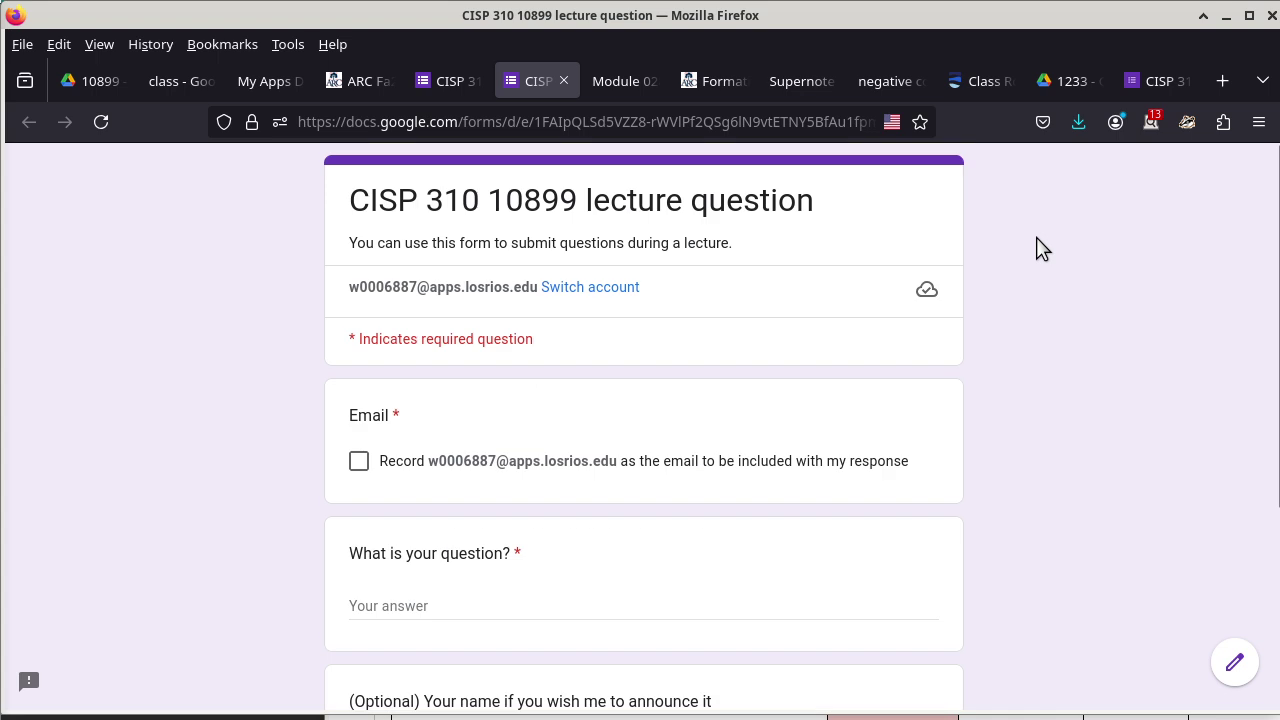
click(564, 80)
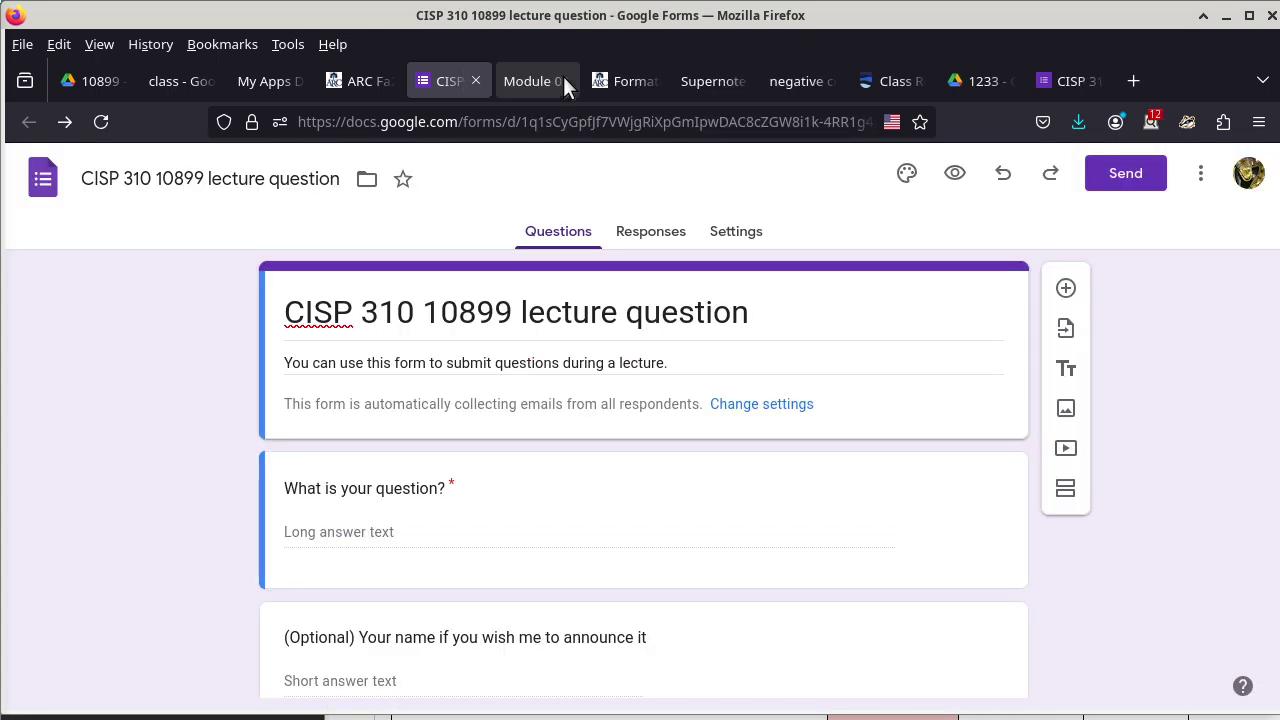
Review the form's Settings and expand the response-collection options.
click(743, 244)
scroll(677, 409, down, 3)
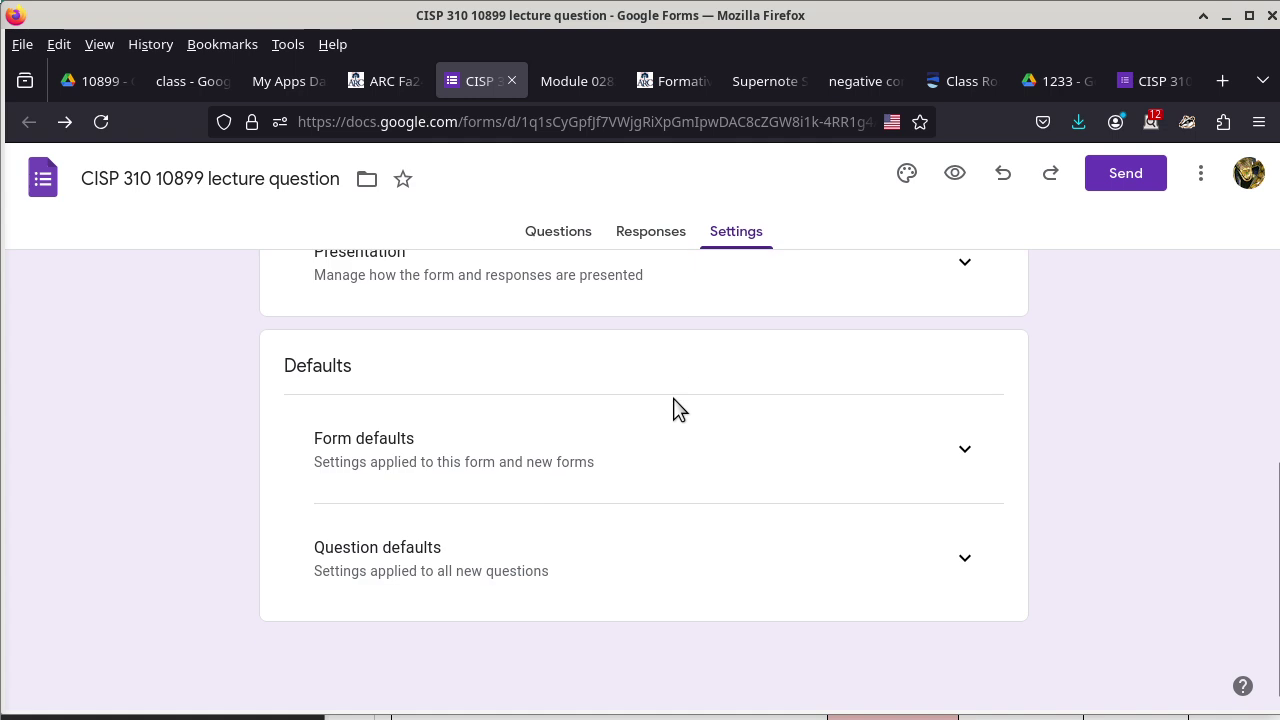
scroll(677, 409, up, 3)
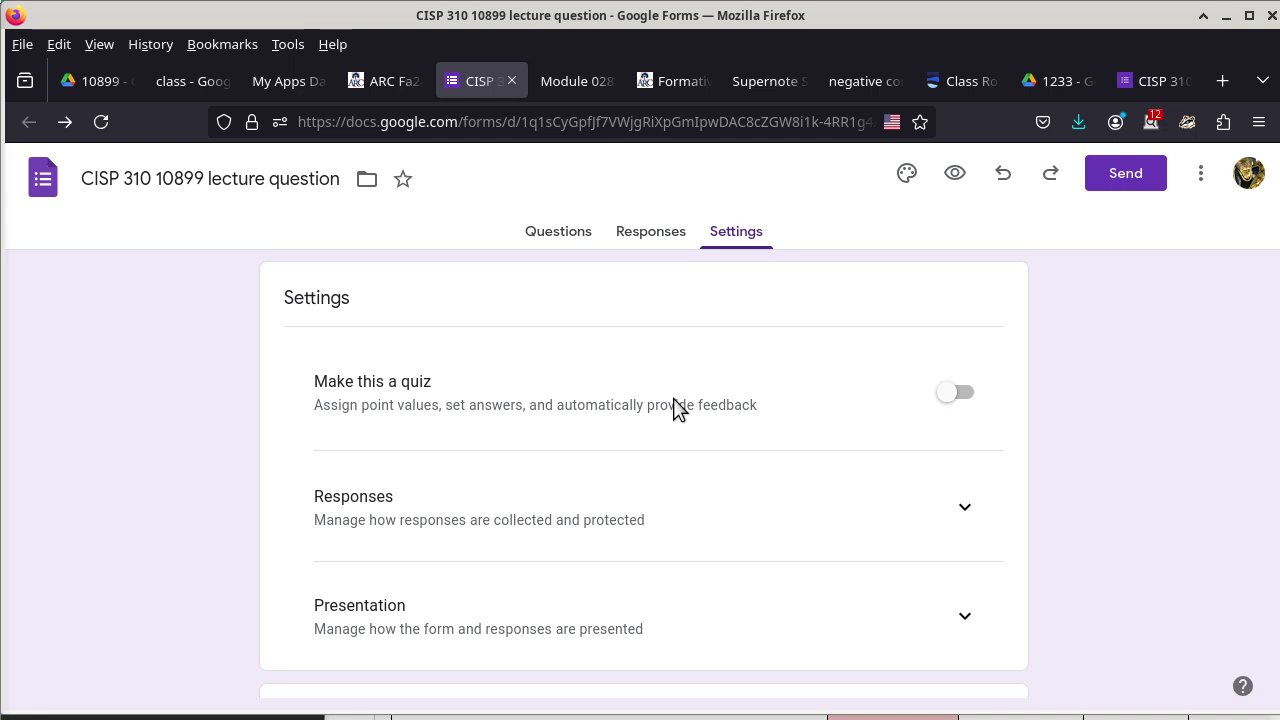
click(972, 505)
scroll(771, 517, down, 3)
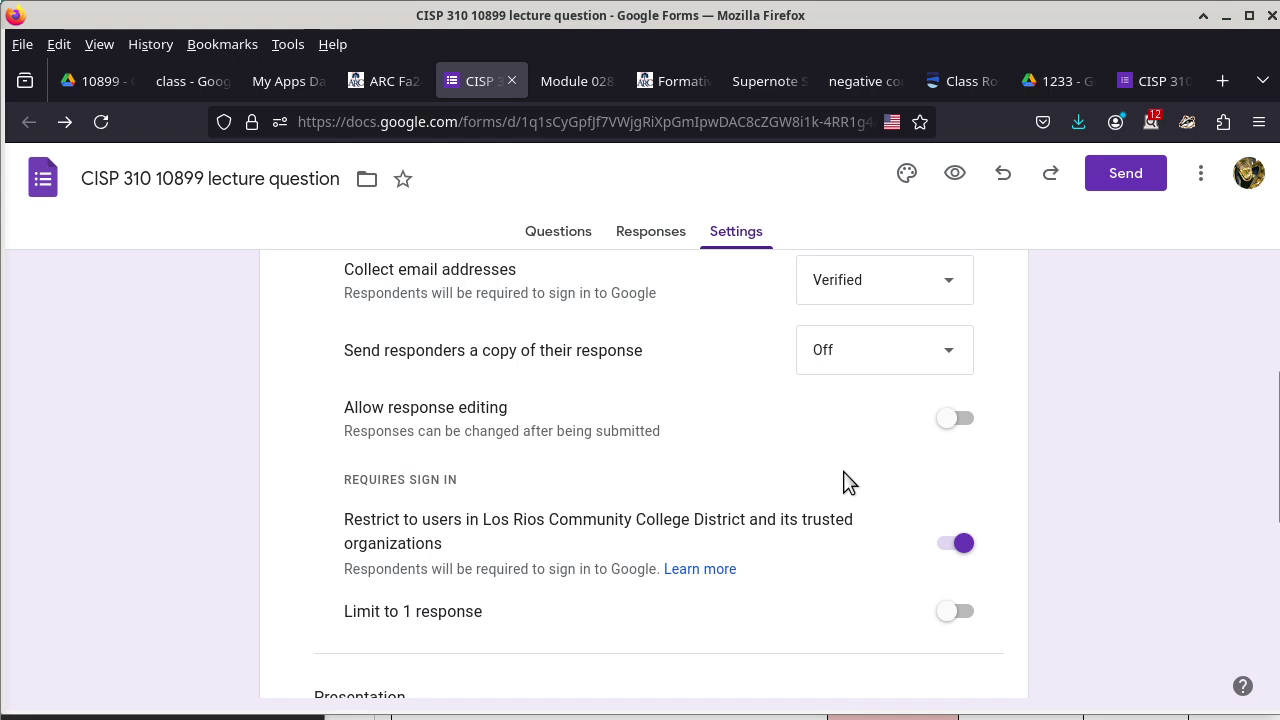
scroll(843, 482, down, 2)
scroll(843, 482, down, 1)
scroll(843, 482, down, 2)
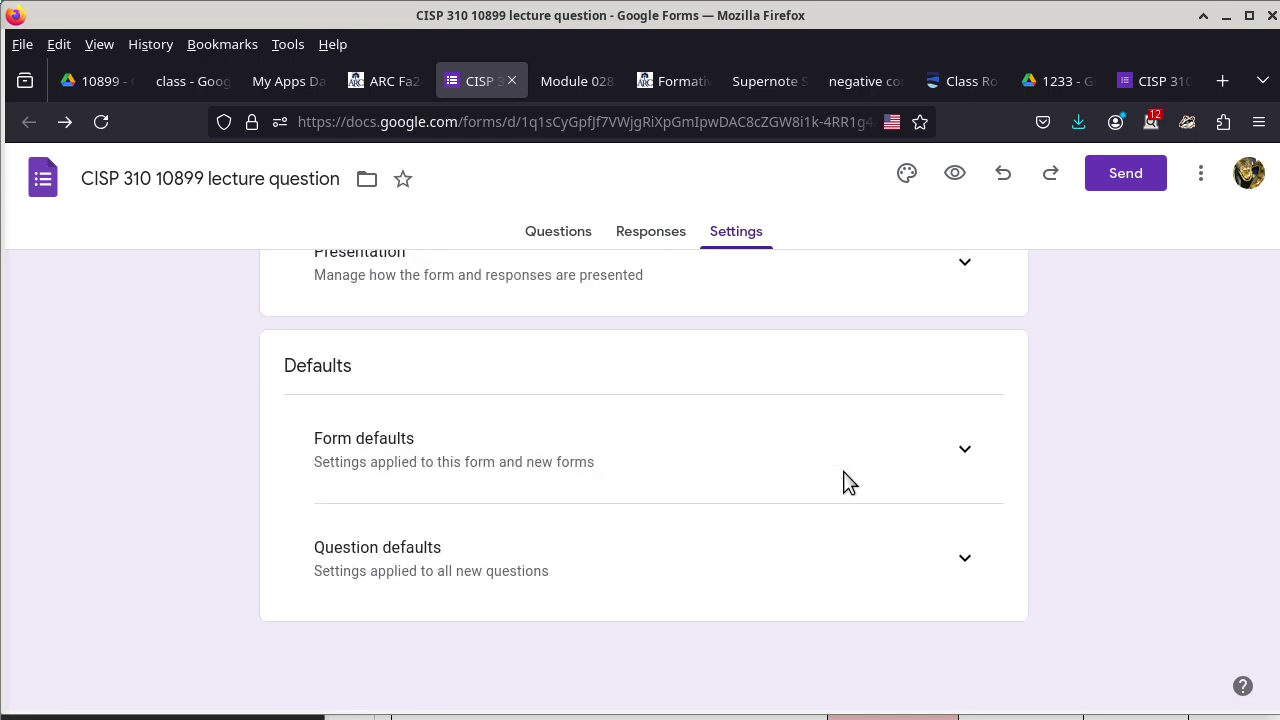
scroll(843, 482, up, 1)
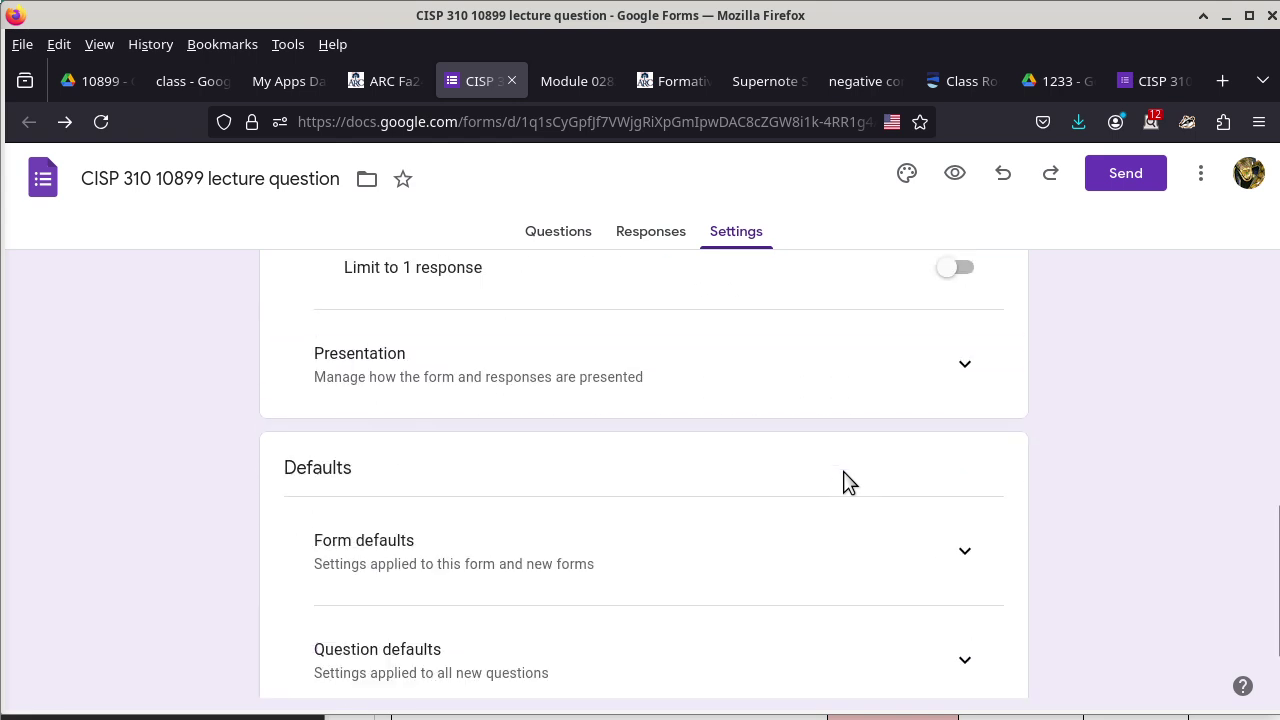
Expand and review Form defaults, then switch to the Responses page.
click(950, 554)
scroll(780, 565, down, 2)
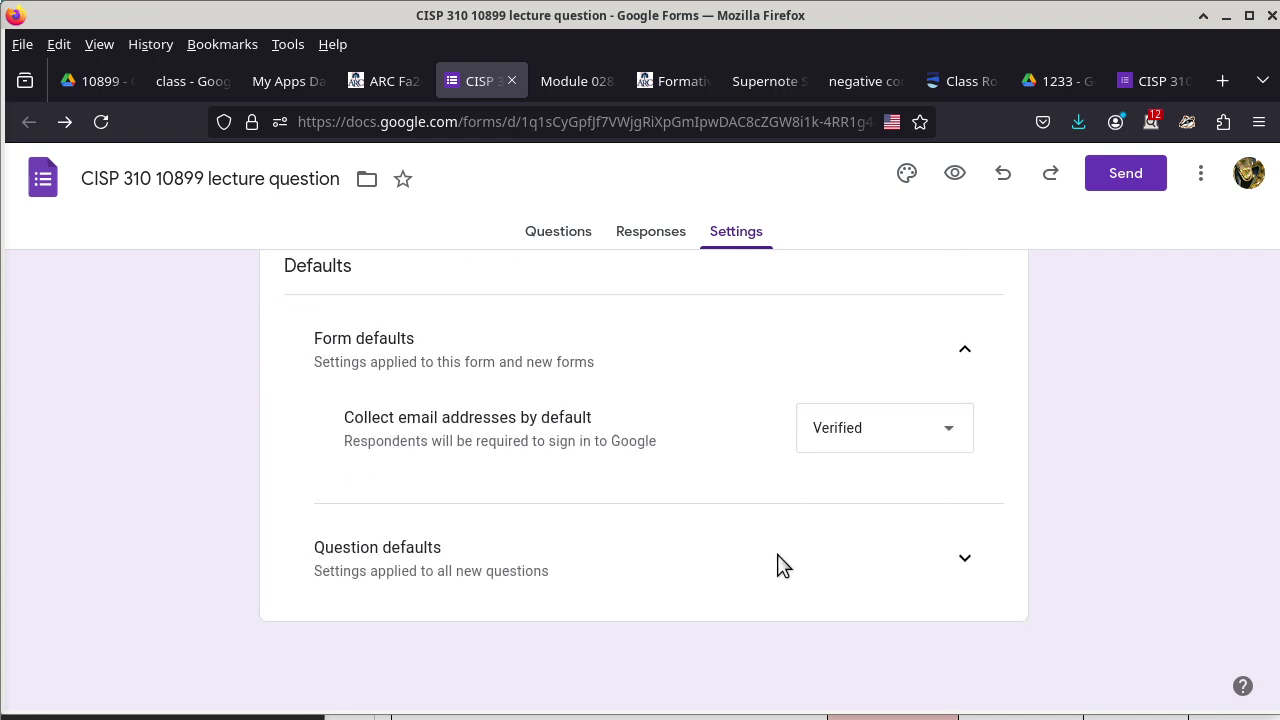
scroll(780, 565, up, 10)
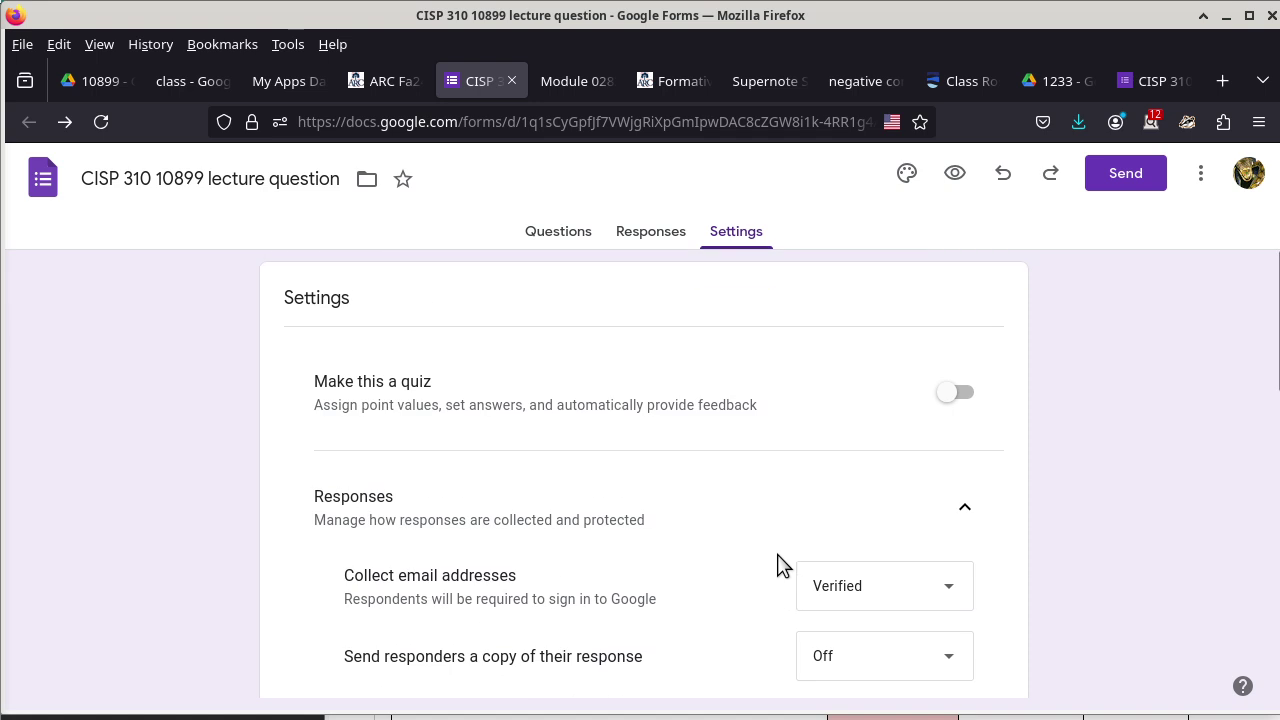
click(662, 236)
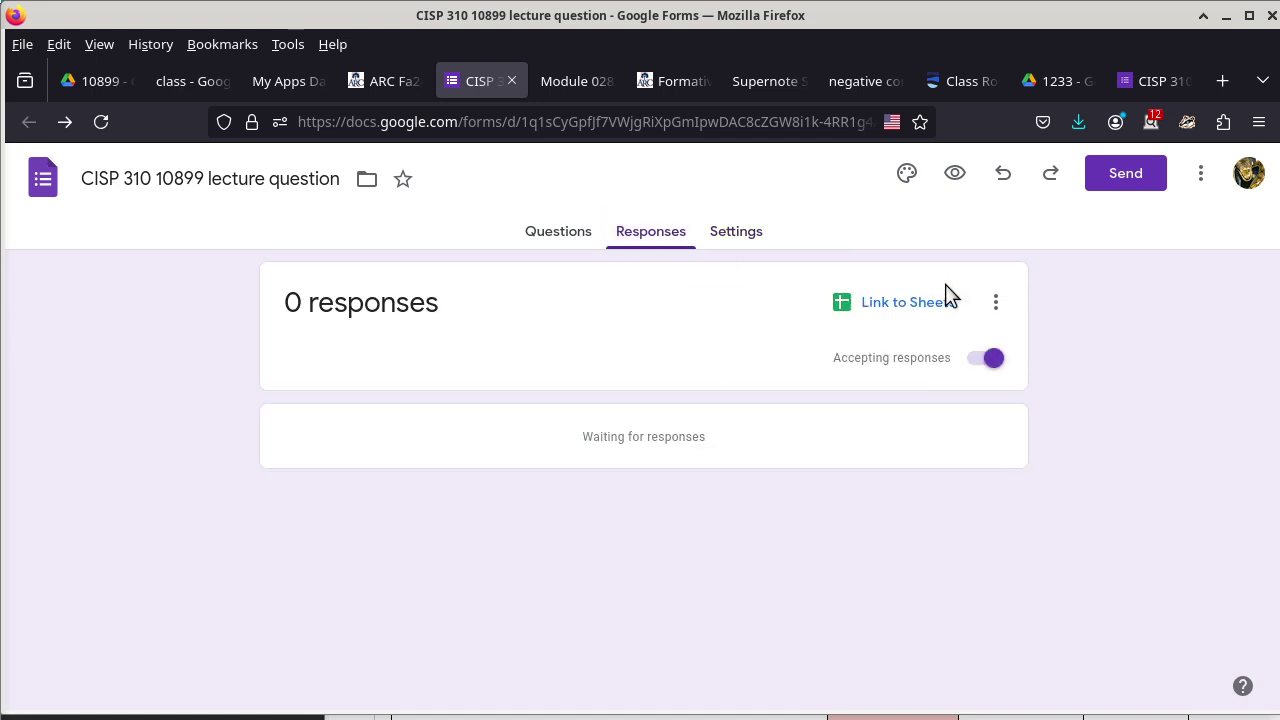
Enable 'Get email notifications for new responses' from the Responses options menu.
click(998, 307)
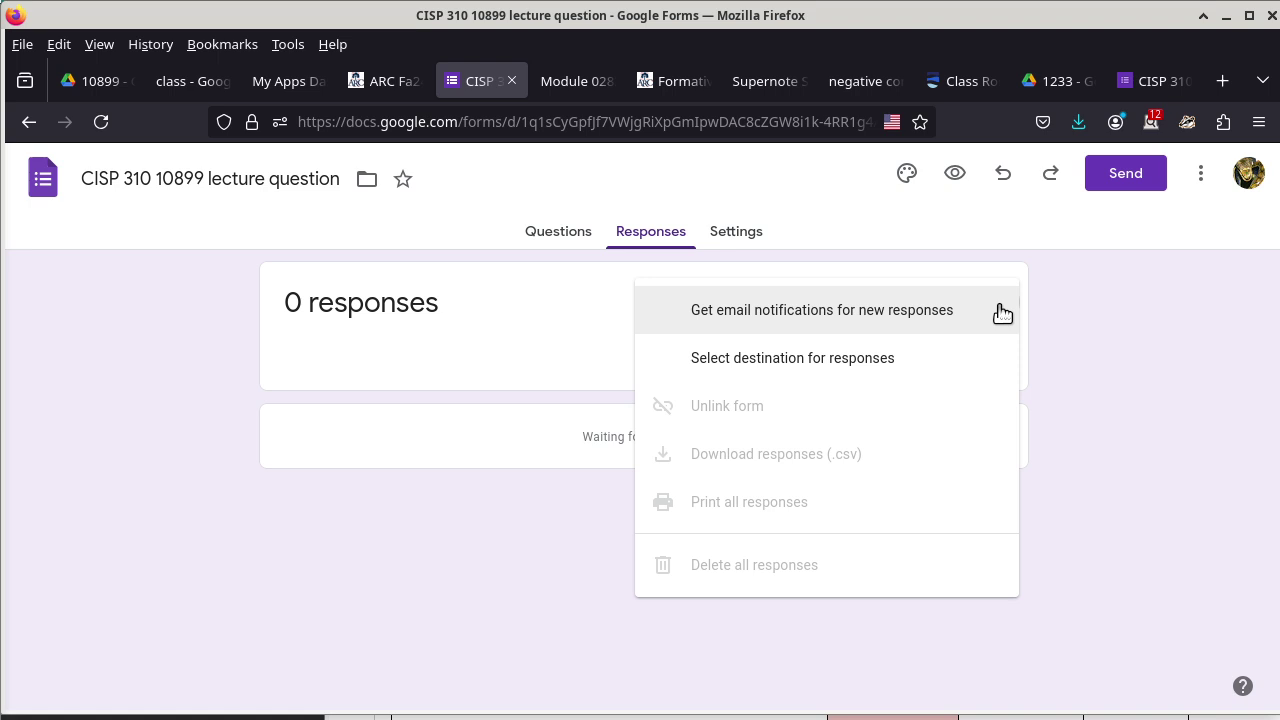
click(818, 328)
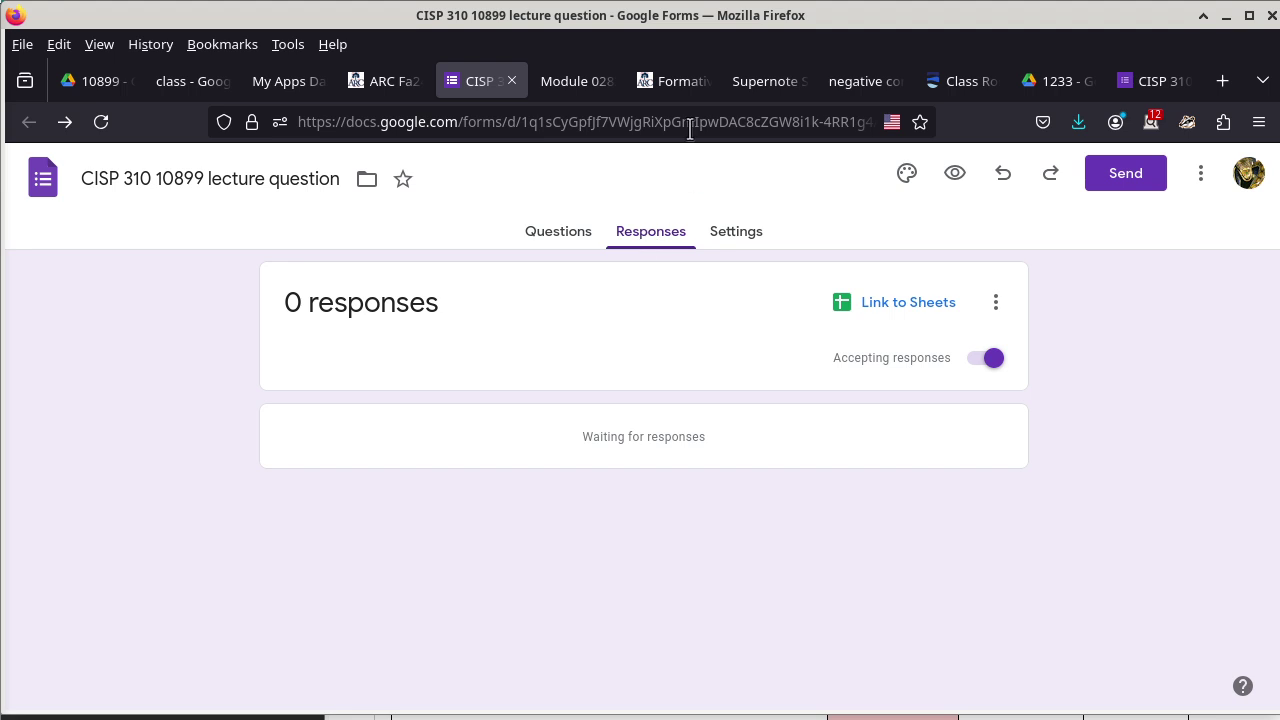
Move the form tab to a new window and drag that window aside.
right_click(478, 84)
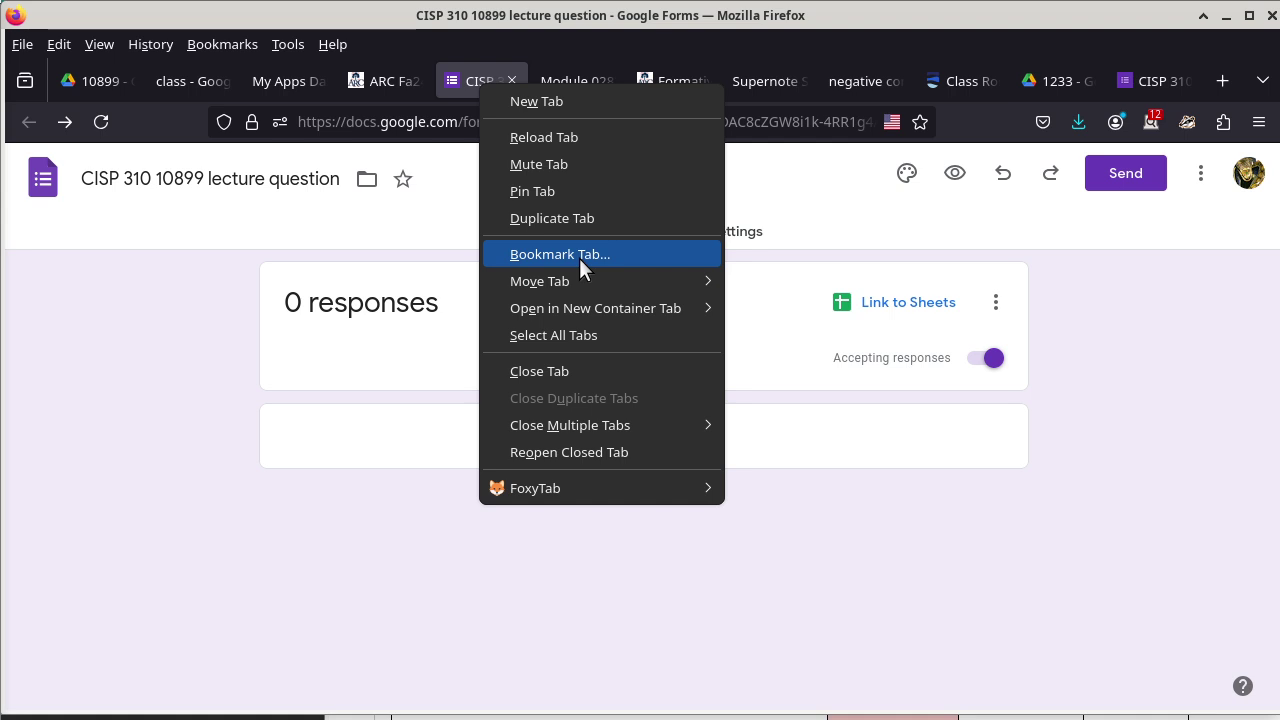
mouse_move(582, 281)
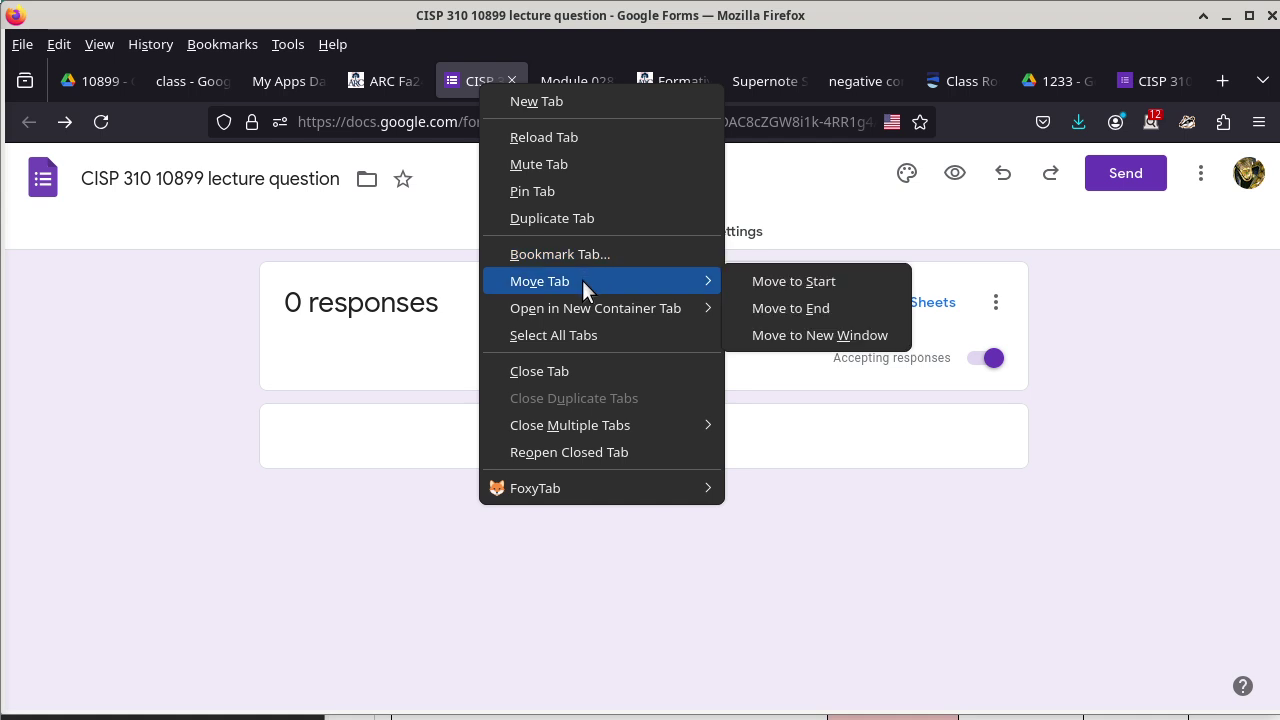
click(812, 337)
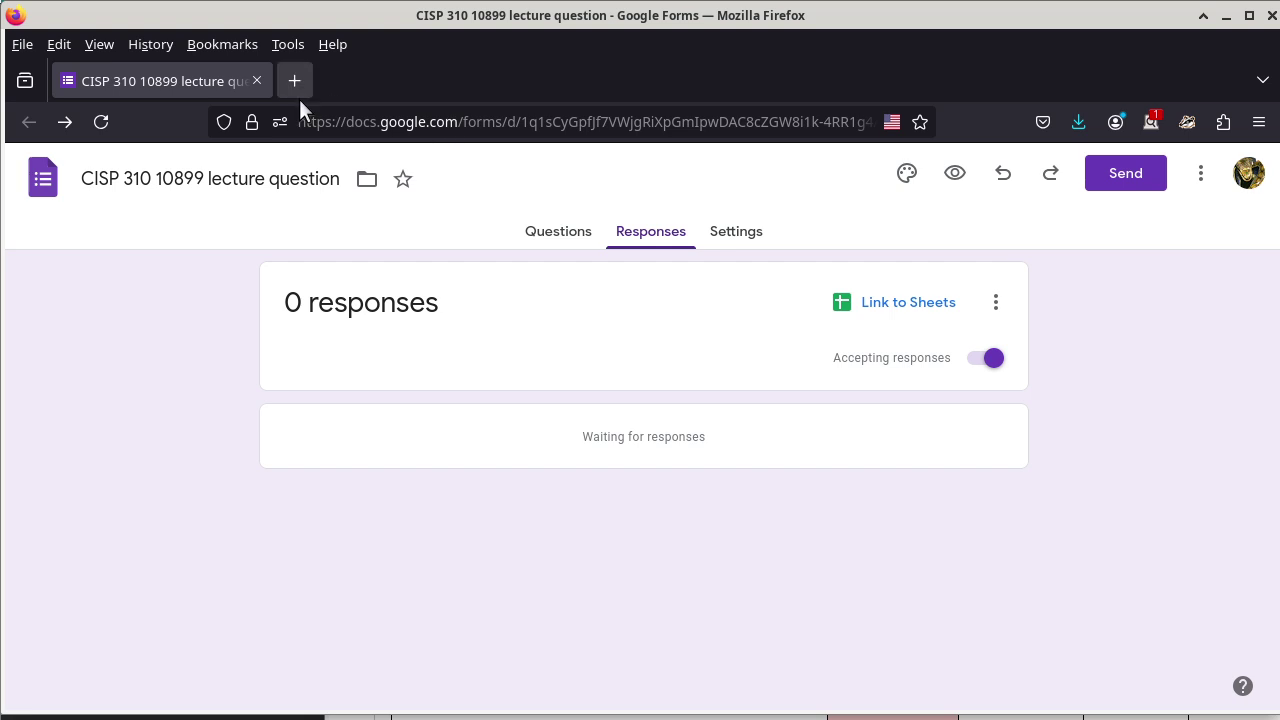
drag(412, 19, 0, 246)
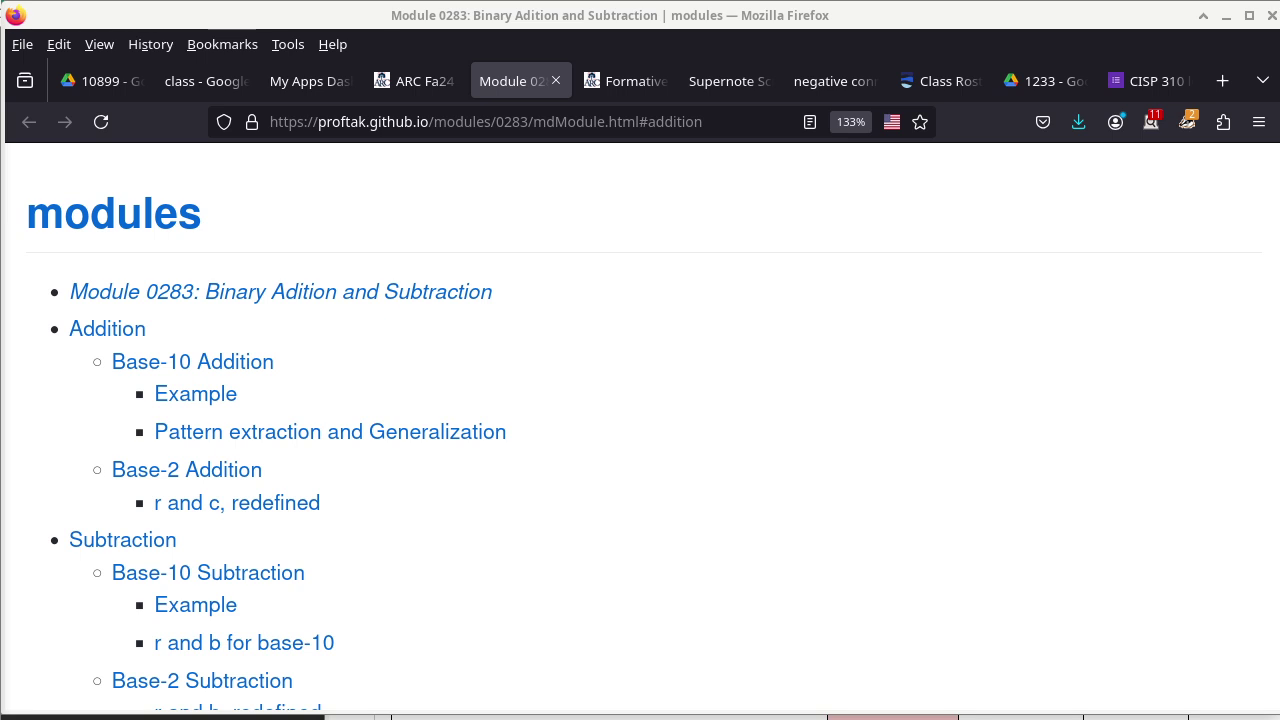
Open the 'Math concepts needed…' announcement and its ChatGPT share link in a new tab.
click(416, 80)
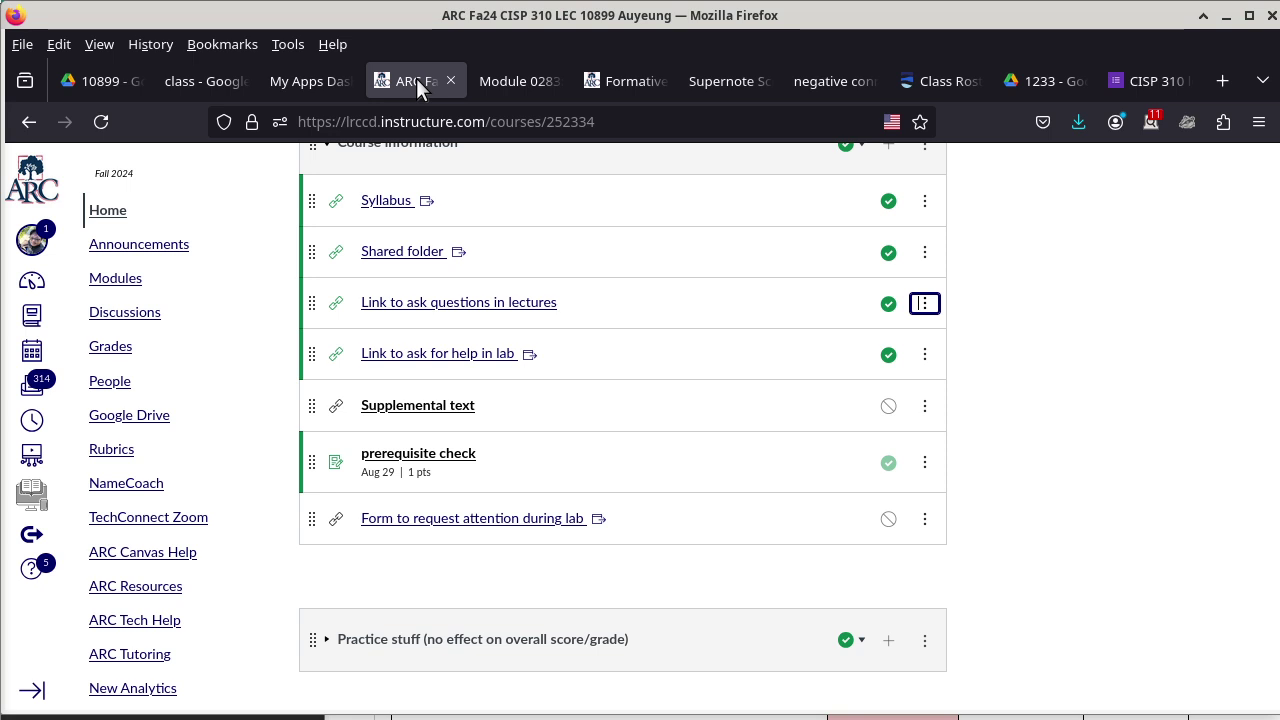
scroll(533, 245, up, 10)
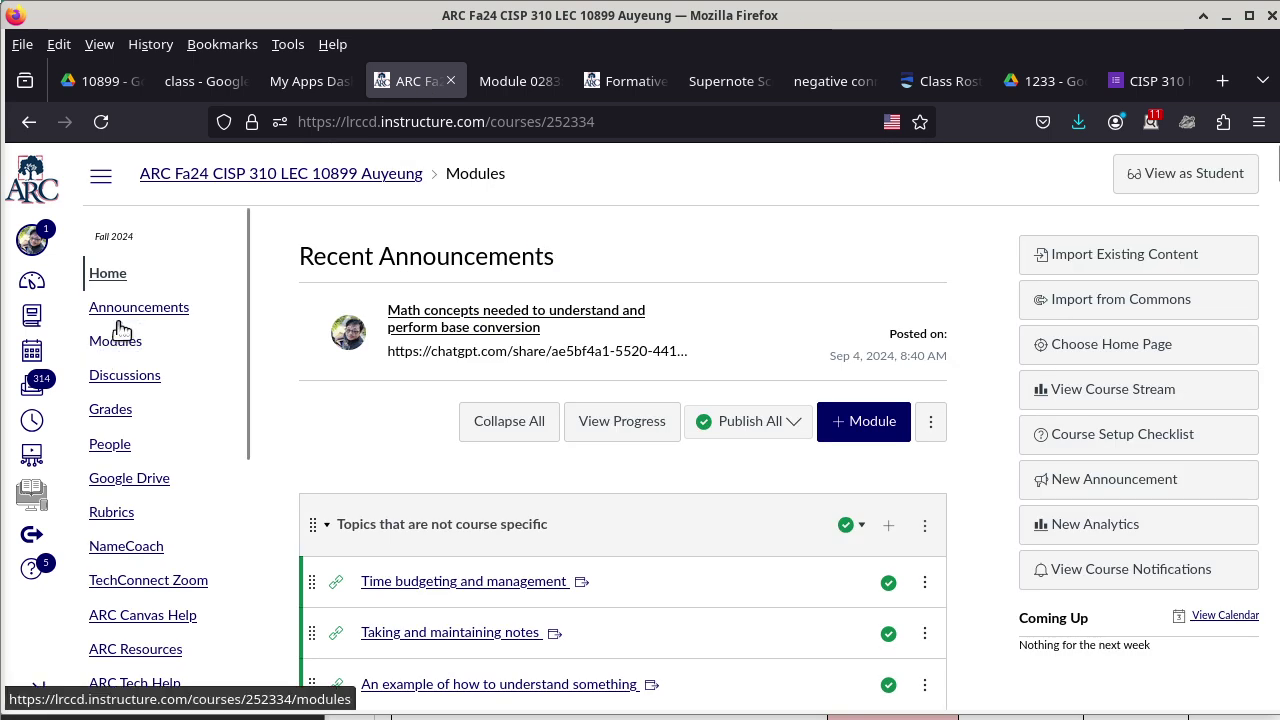
click(157, 313)
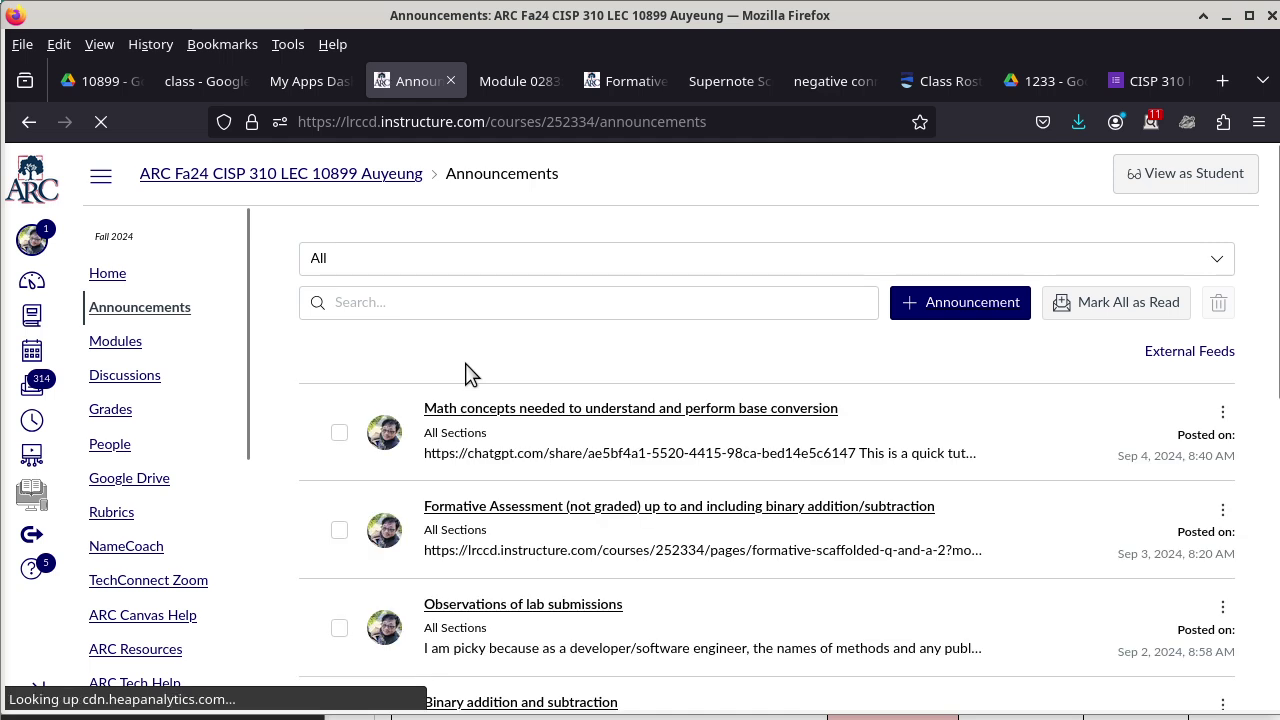
click(560, 412)
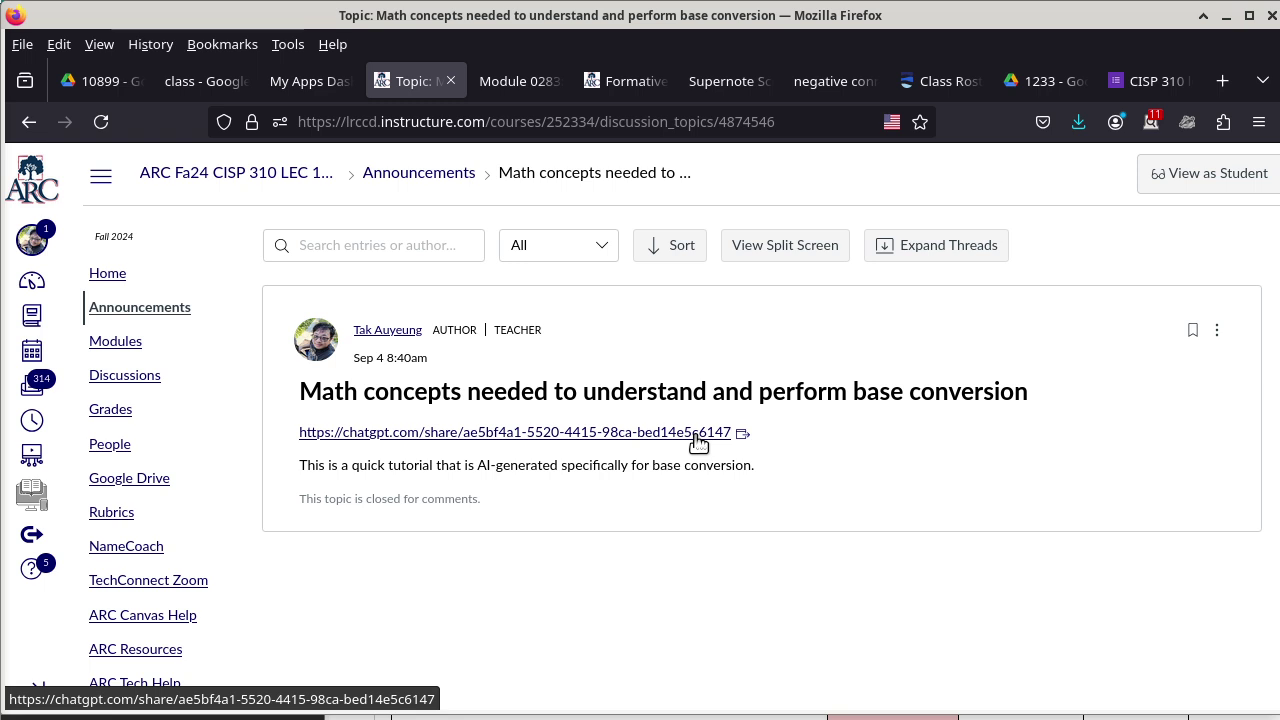
right_click(697, 438)
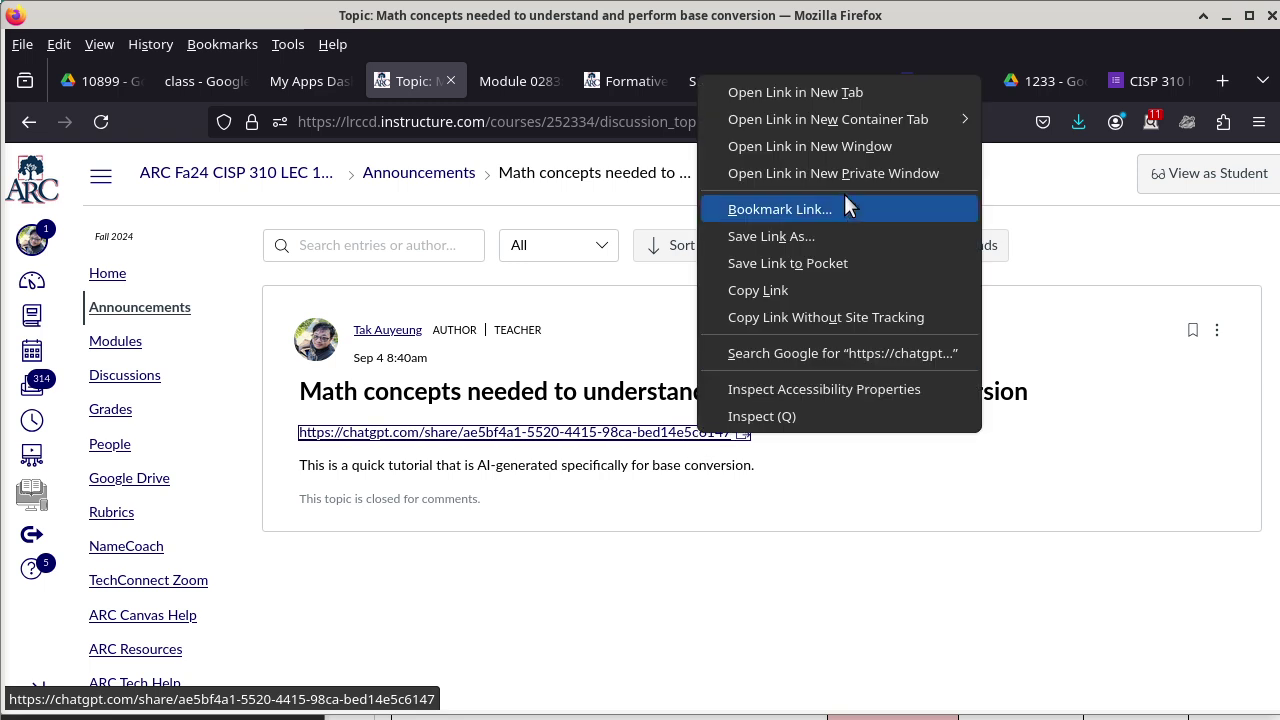
click(863, 90)
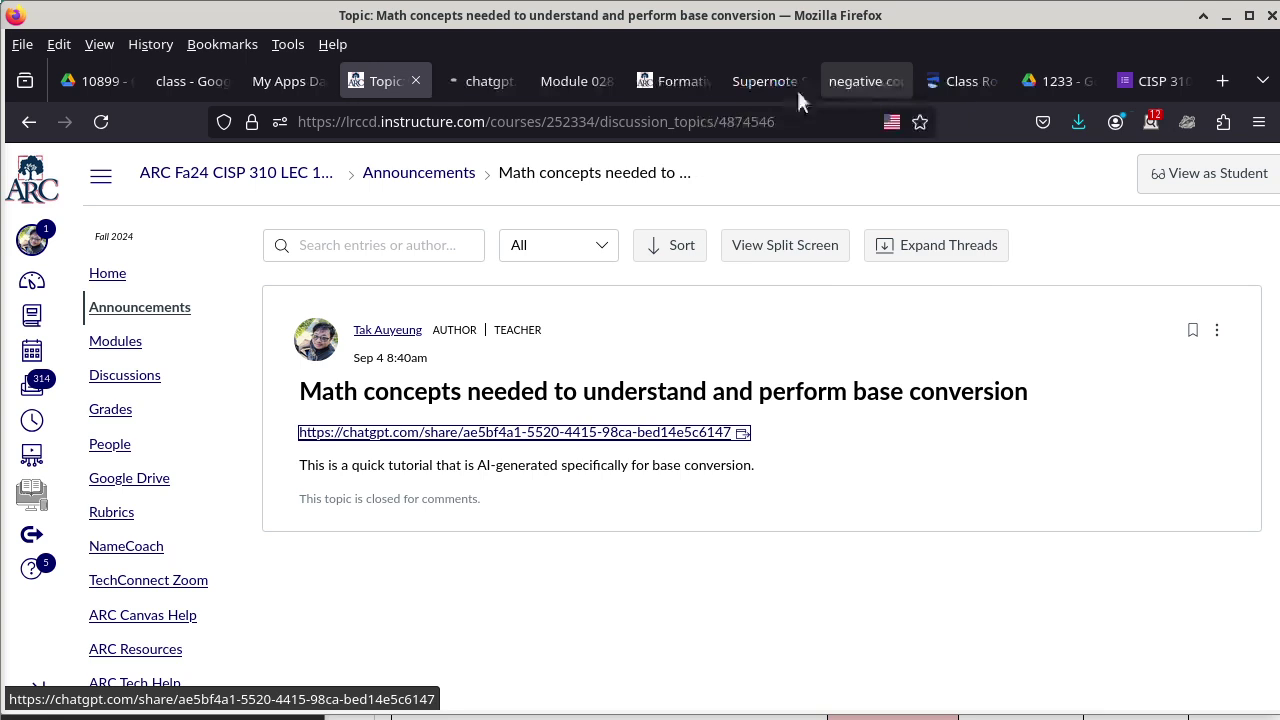
Read through the shared Base Conversion Basics ChatGPT conversation, then close its tab.
click(477, 88)
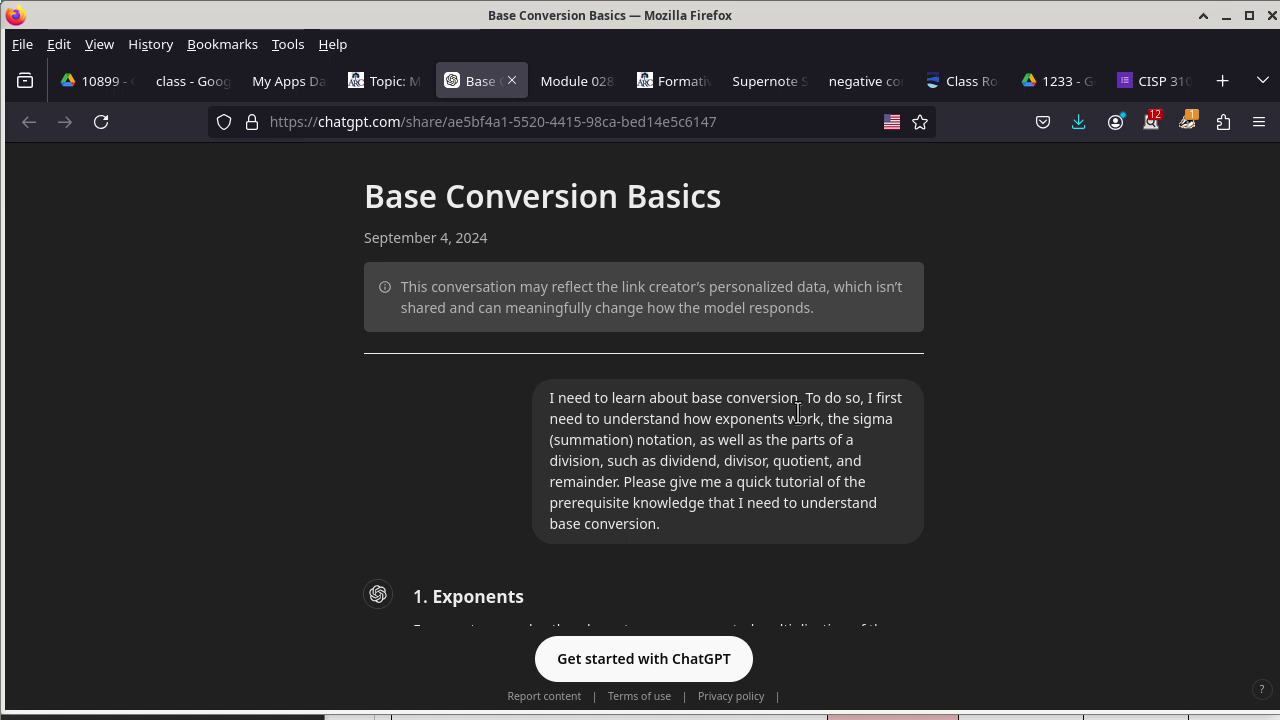
scroll(797, 411, down, 5)
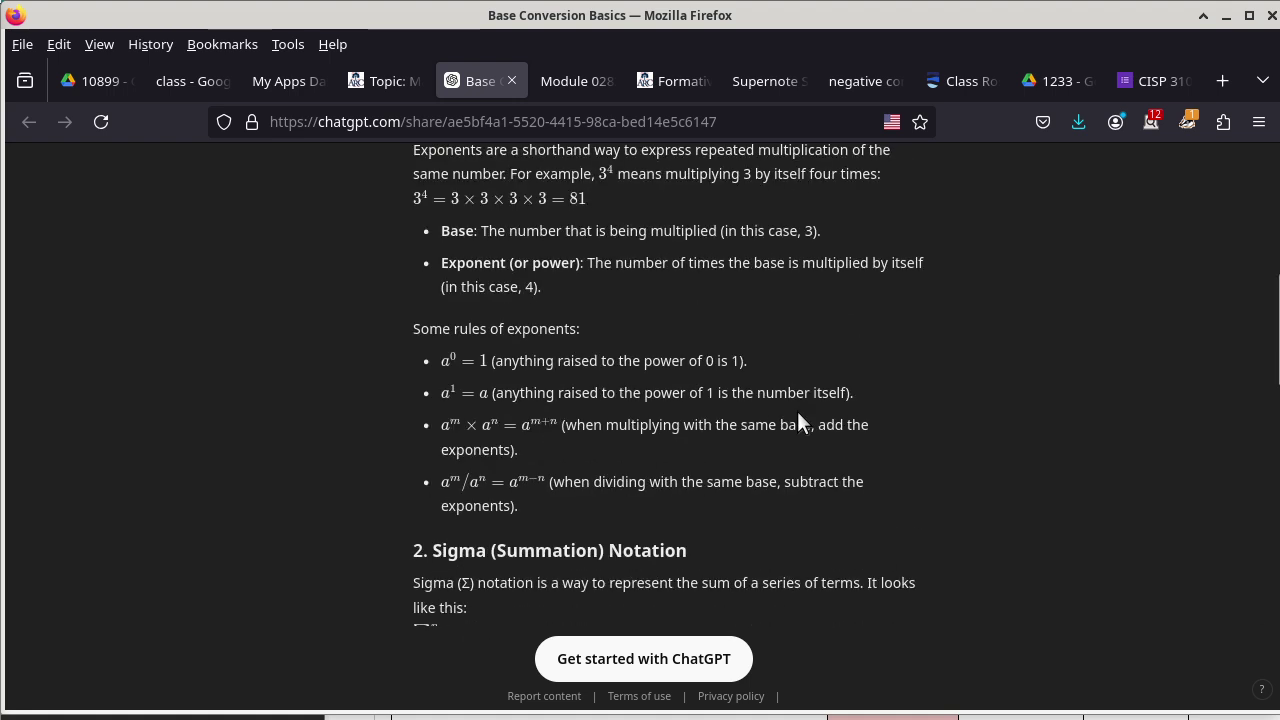
scroll(797, 411, up, 5)
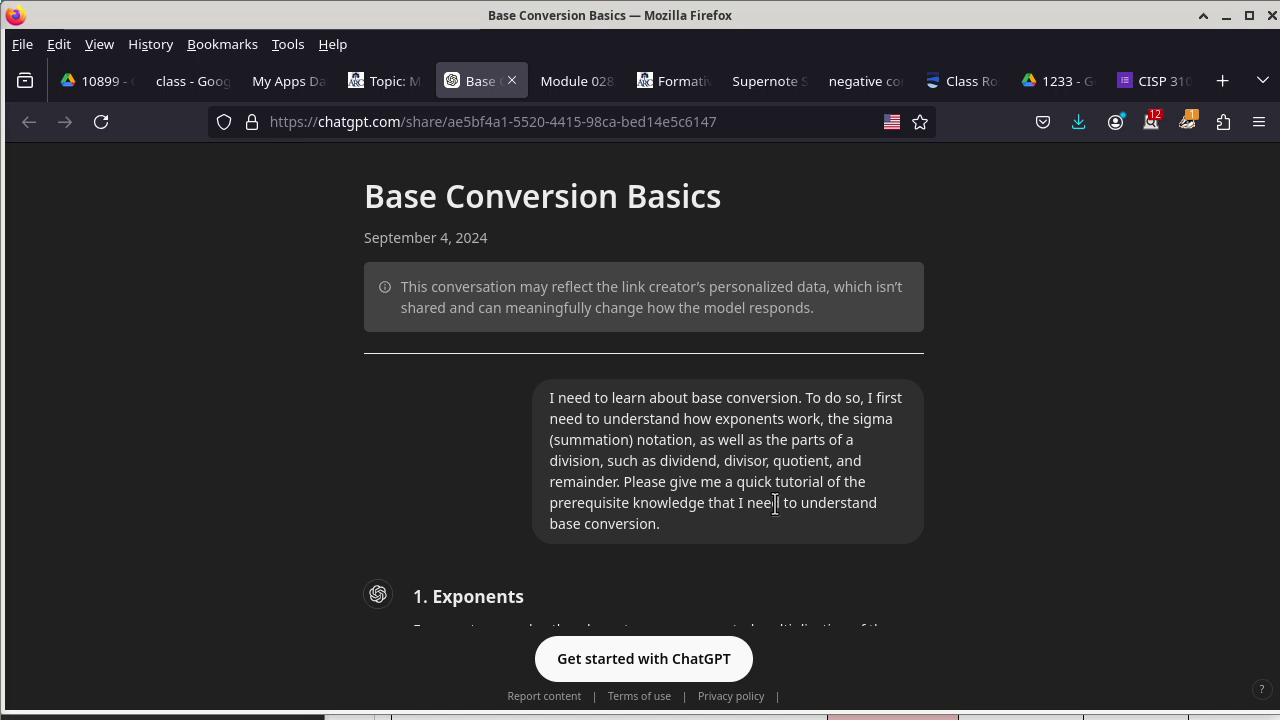
scroll(774, 502, down, 10)
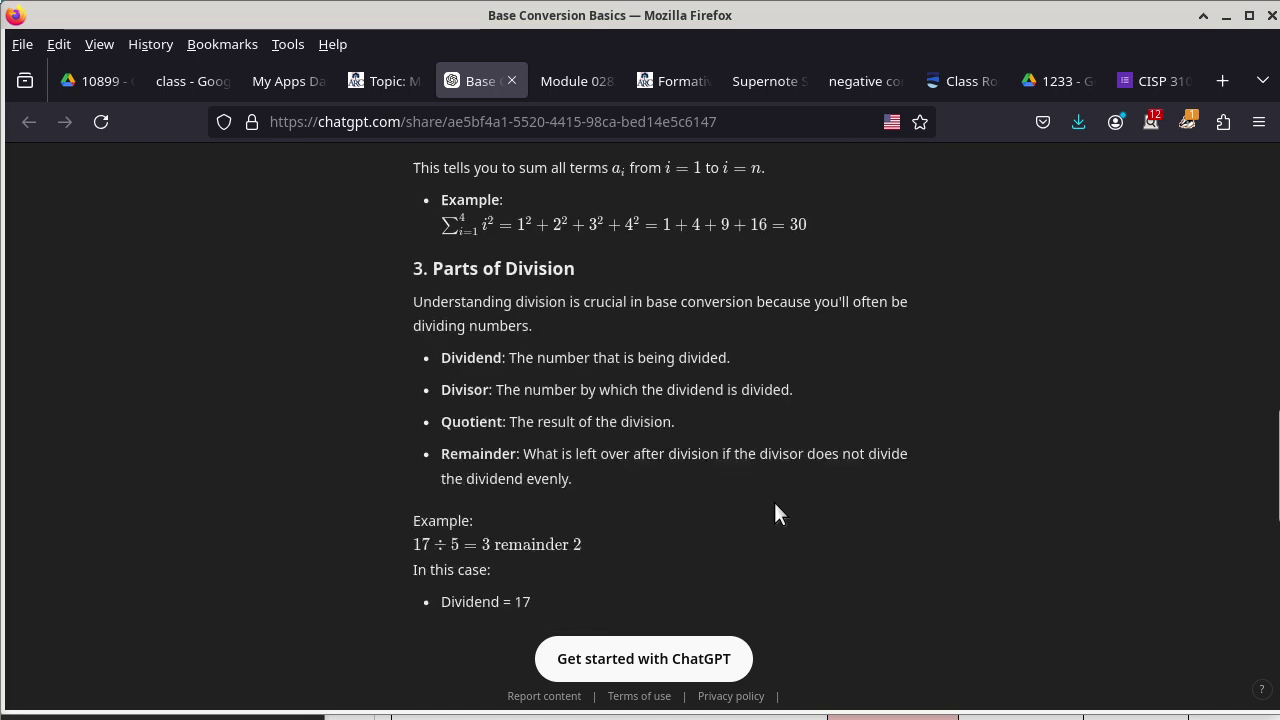
scroll(774, 502, down, 5)
scroll(774, 502, up, 5)
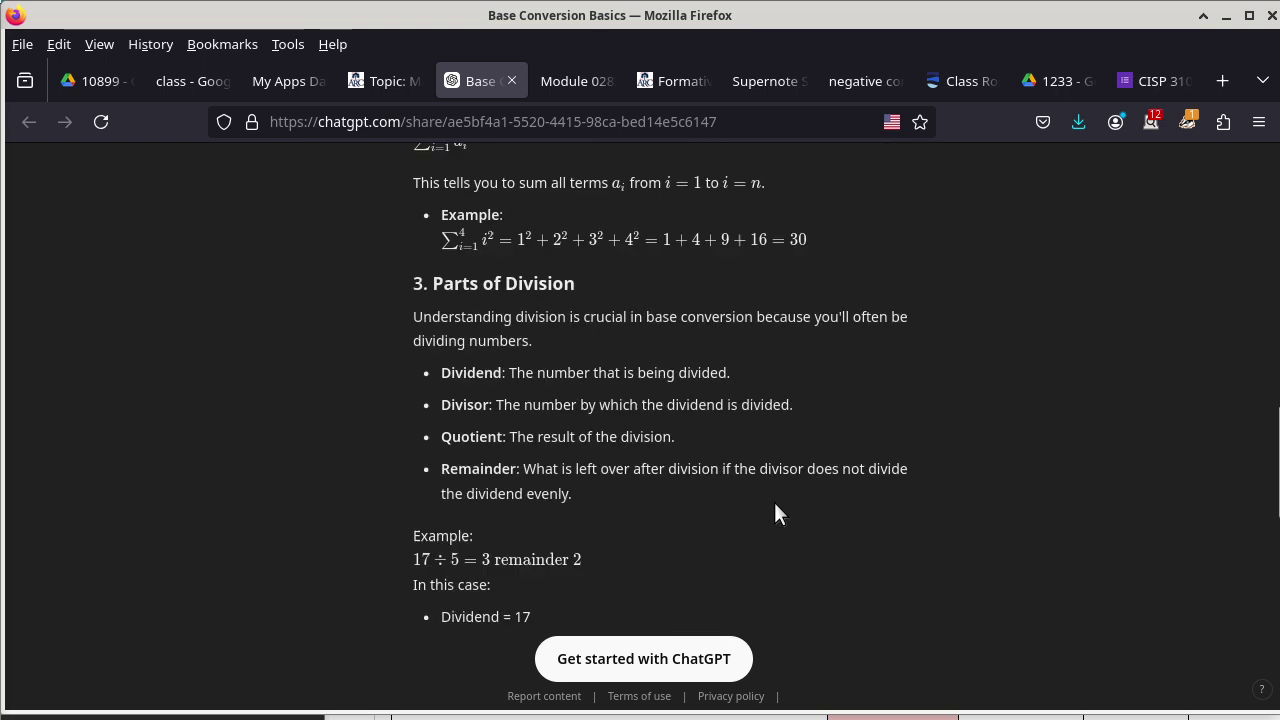
scroll(774, 502, up, 6)
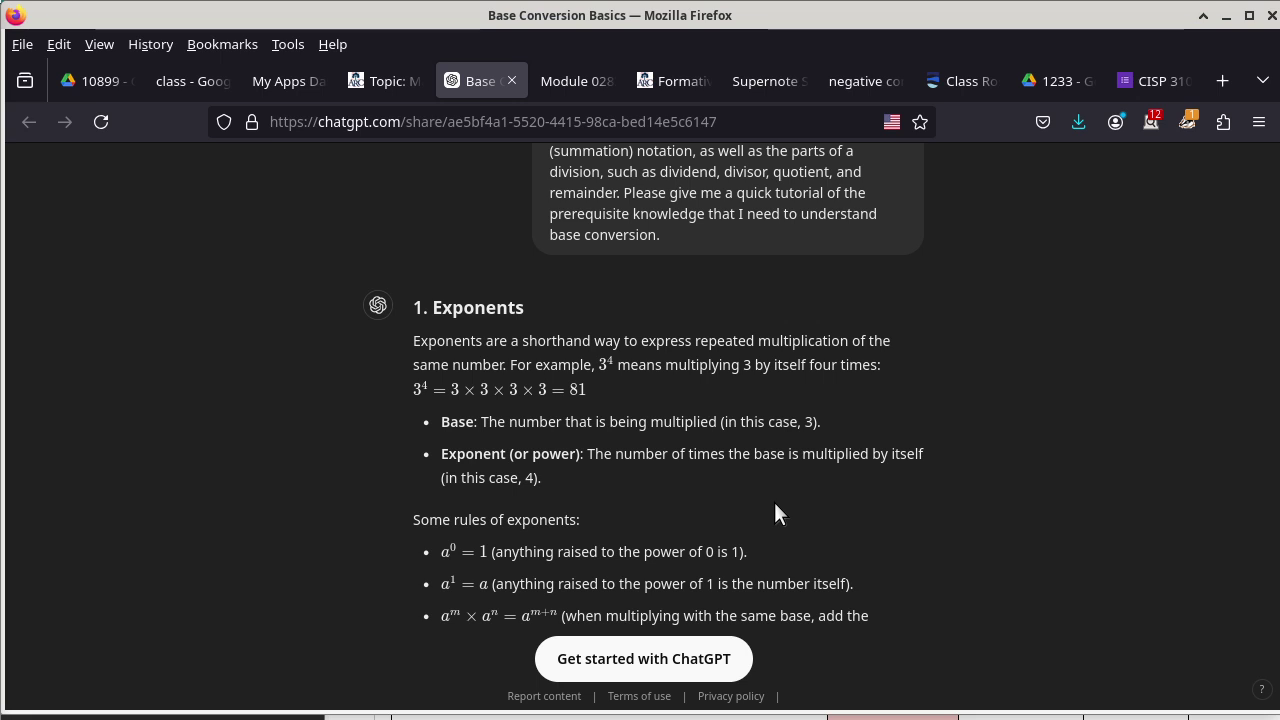
scroll(723, 493, up, 3)
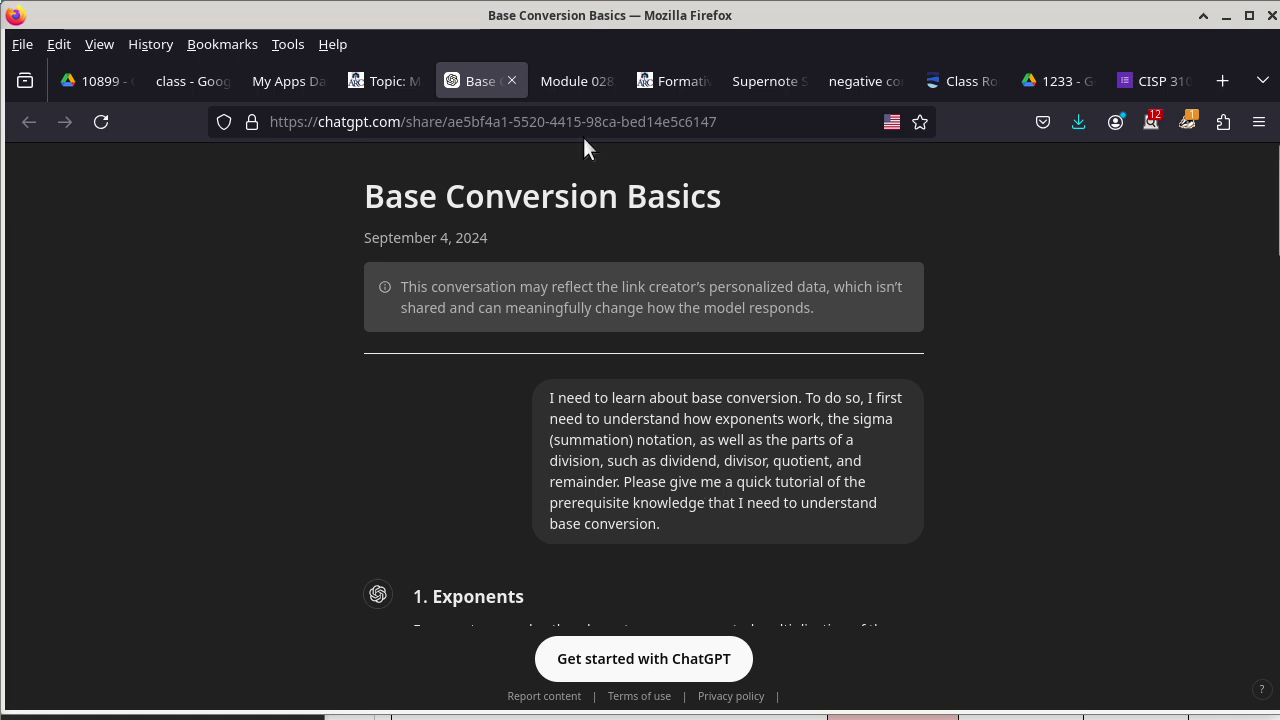
click(511, 80)
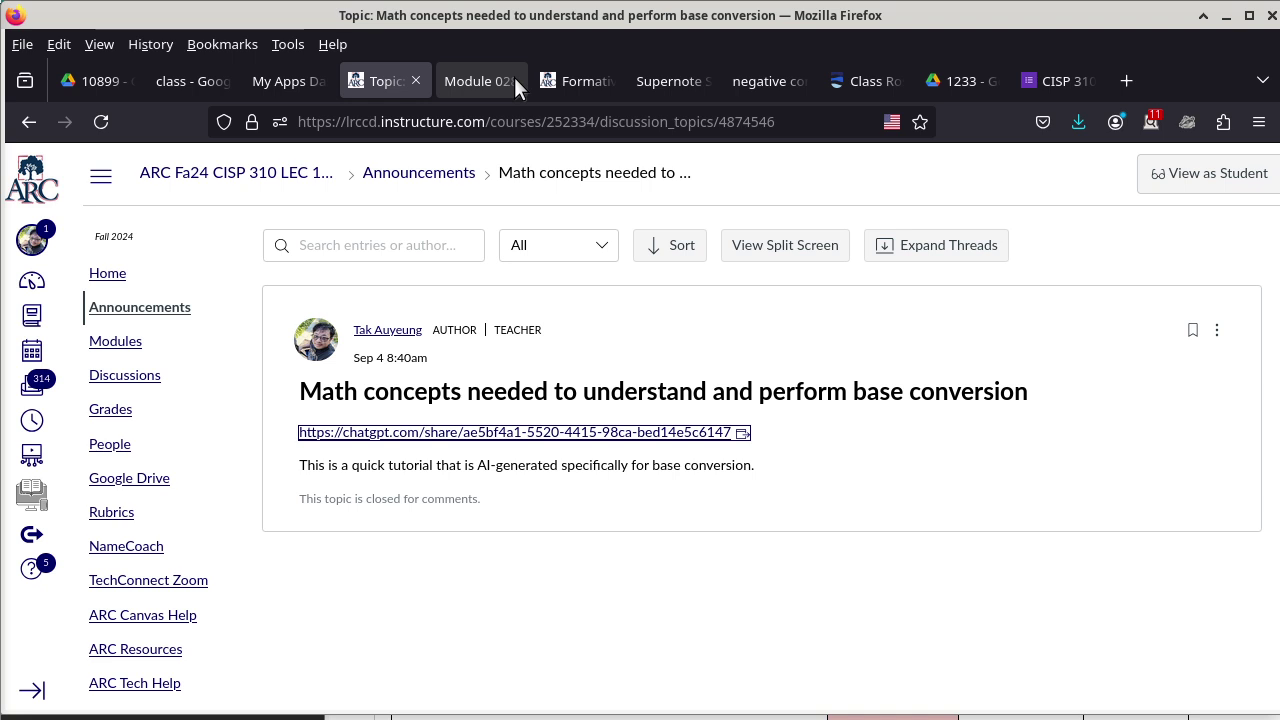
Return to the Module 0283: Binary Adition and Subtraction page.
click(460, 81)
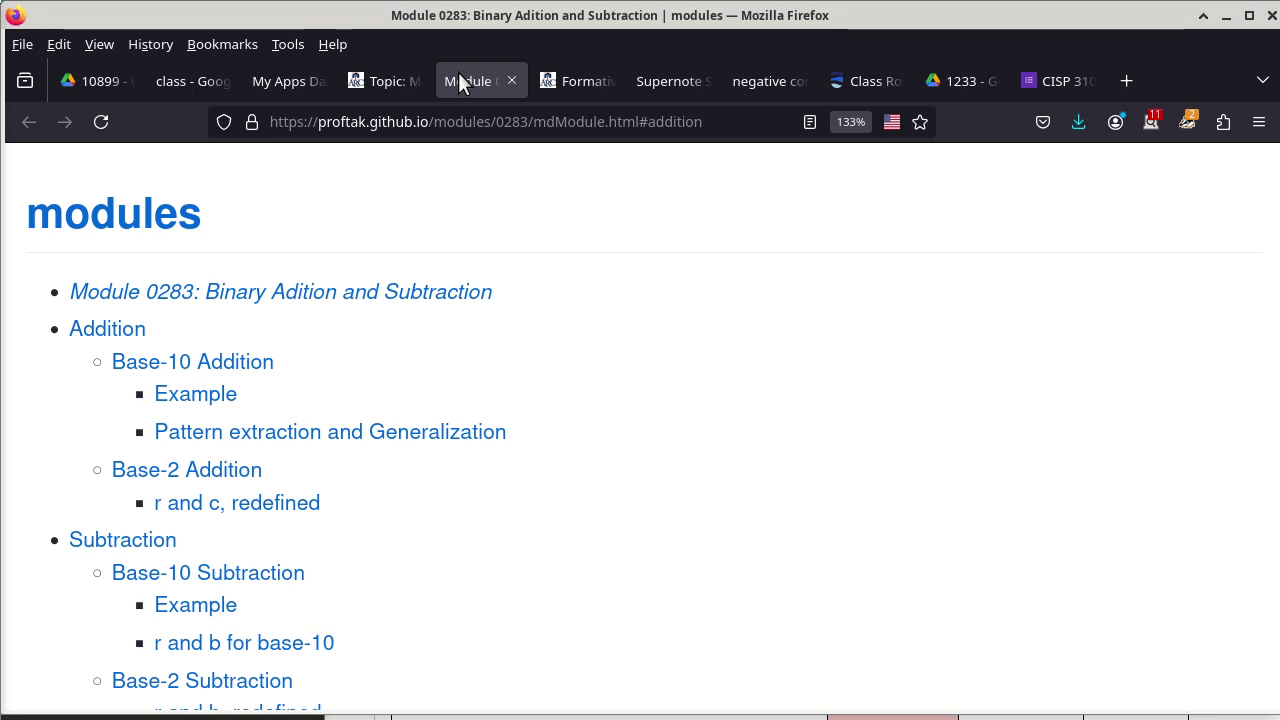
Jump to Base-10 Subtraction and briefly highlight the borrow 1 in the t row.
click(262, 575)
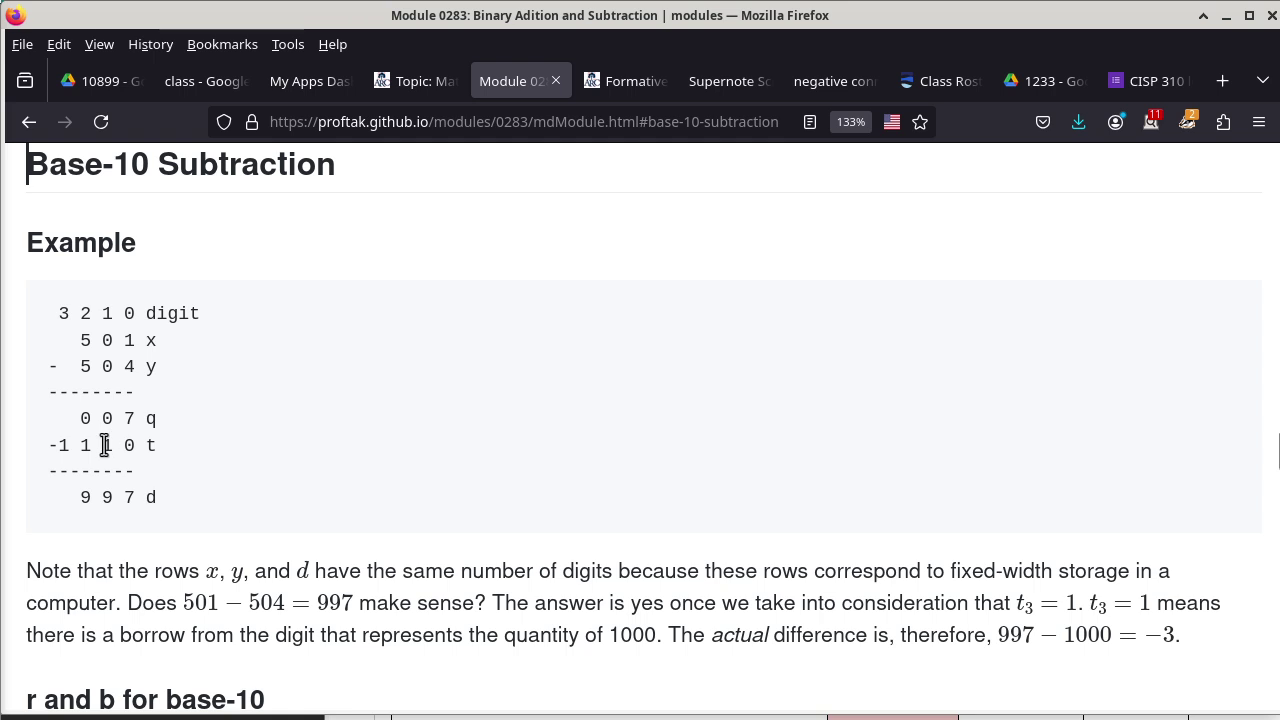
drag(104, 445, 117, 448)
click(149, 420)
Highlight the q row label, then the third and second digits of the t row.
drag(149, 420, 168, 426)
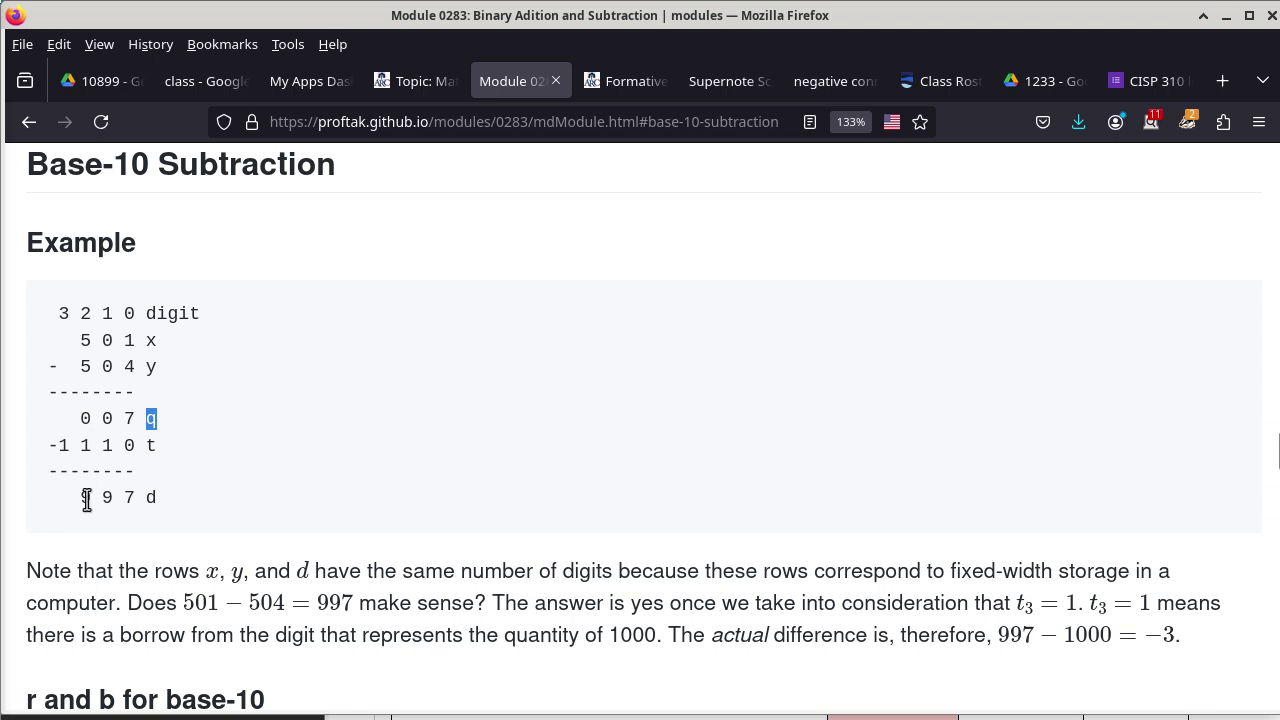
click(105, 445)
drag(105, 445, 116, 445)
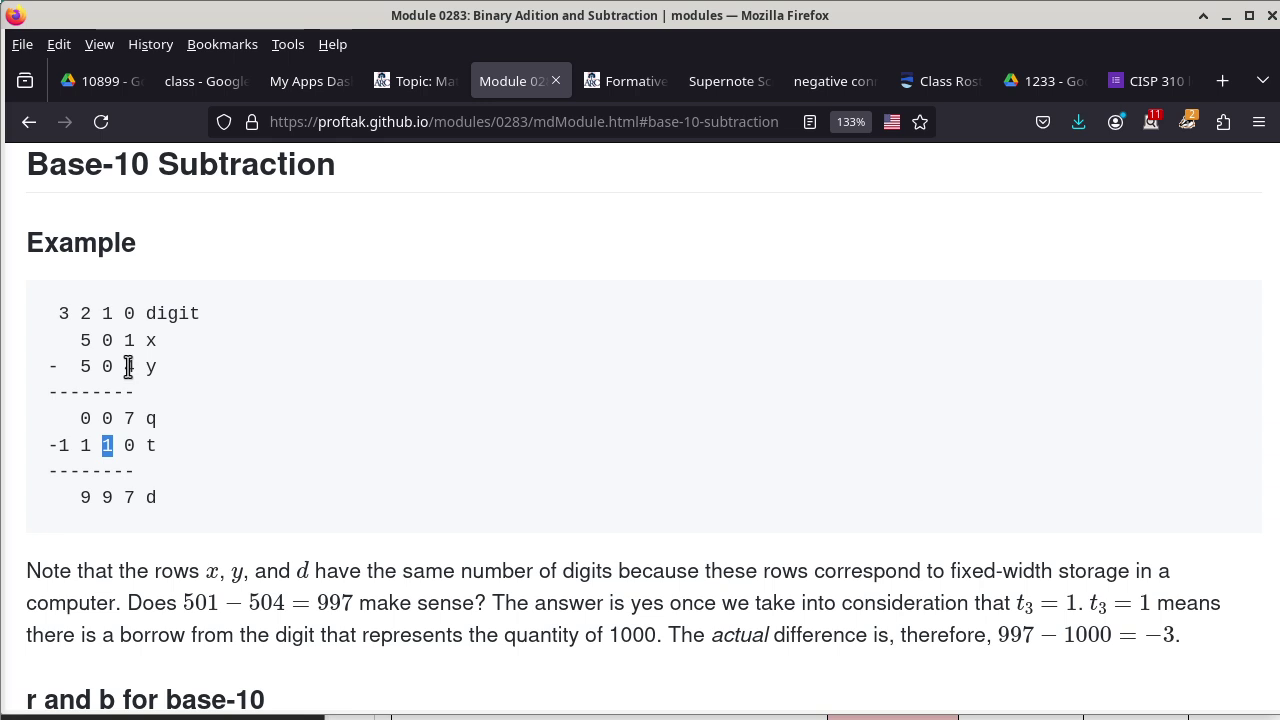
click(84, 445)
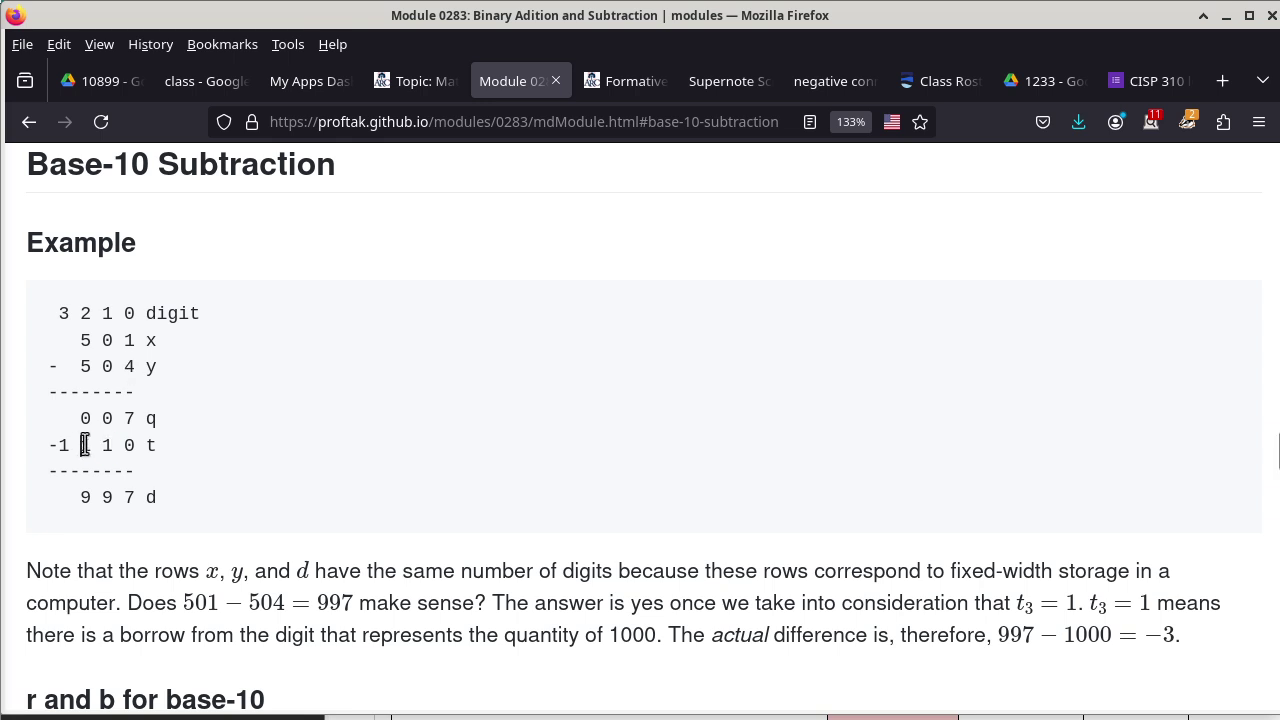
double_click(84, 445)
Highlight the 7 in the q row while moving toward the 'r and b for base-10' paragraph.
scroll(314, 434, down, 3)
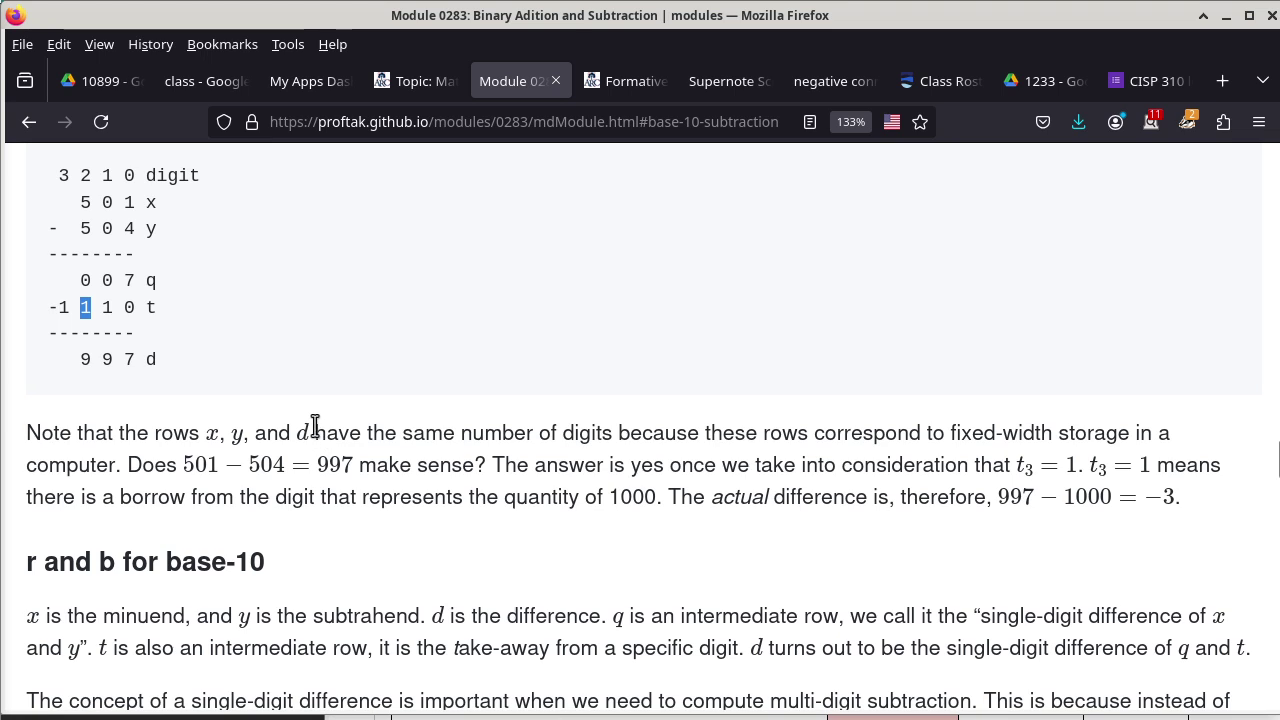
double_click(128, 281)
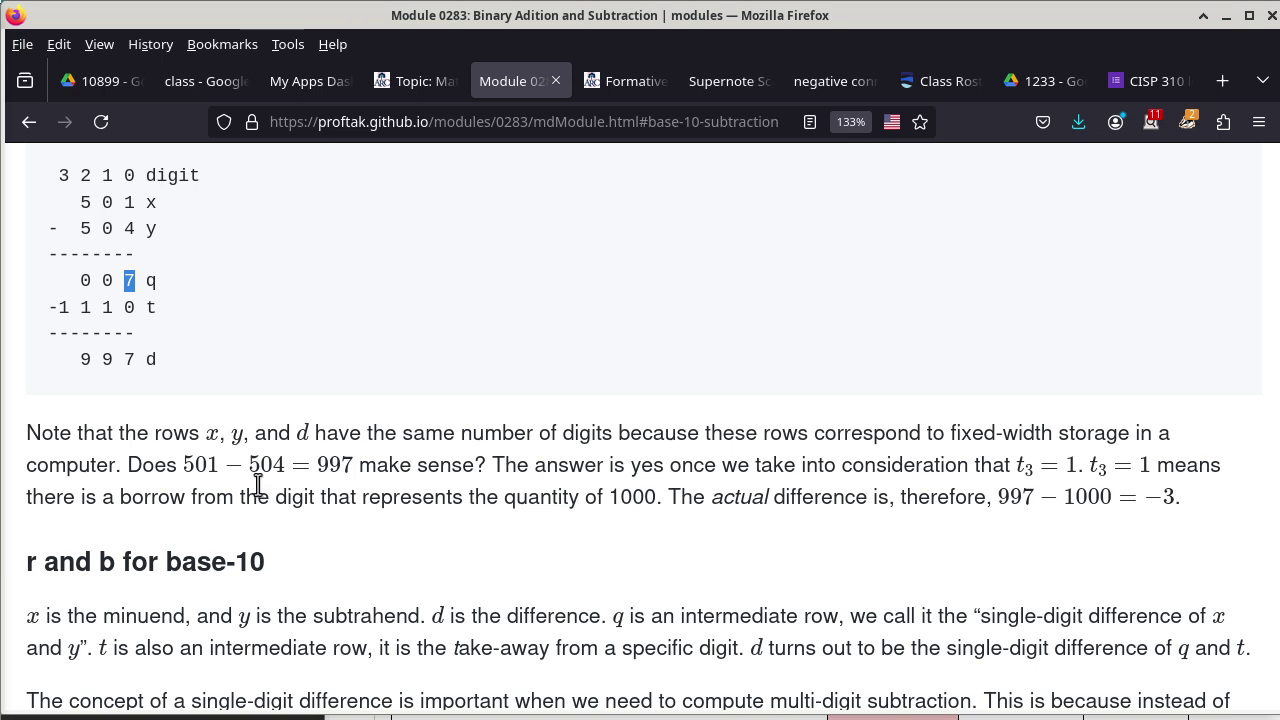
scroll(320, 505, down, 9)
Scroll down to the r(u,v) and b(u,v) base-10 definitions and their C code block.
scroll(320, 505, down, 3)
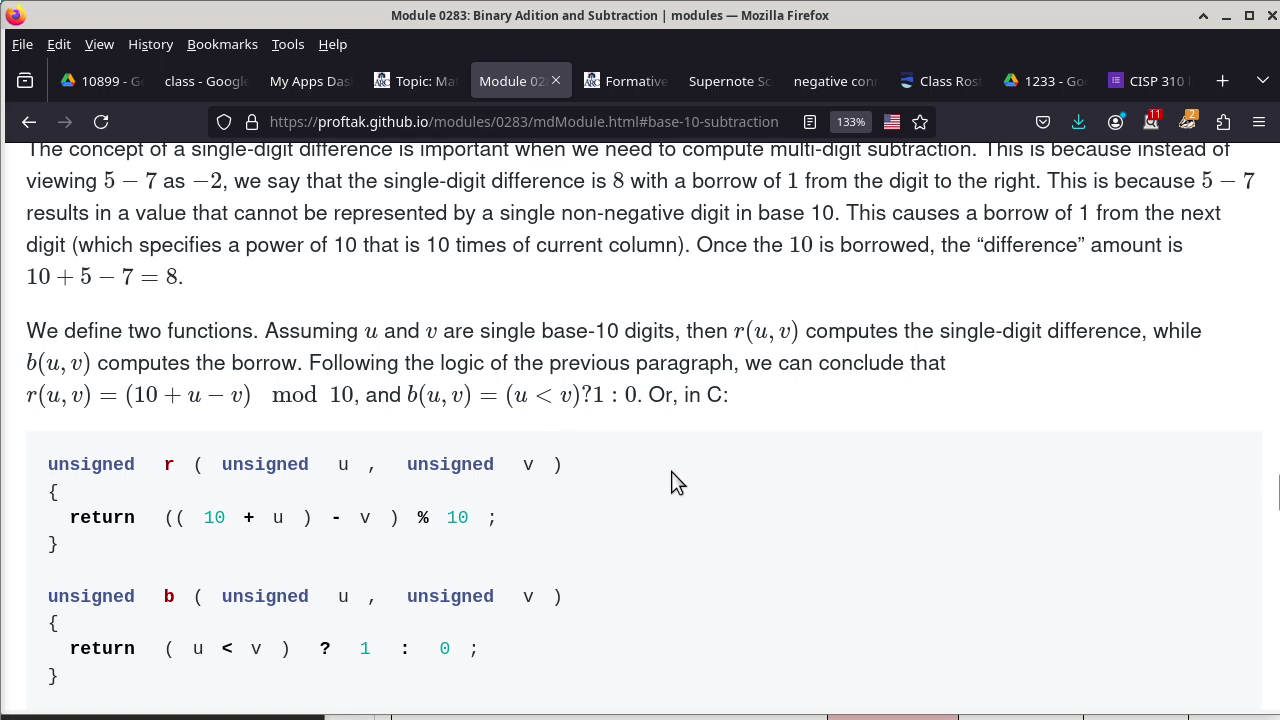
scroll(672, 472, down, 3)
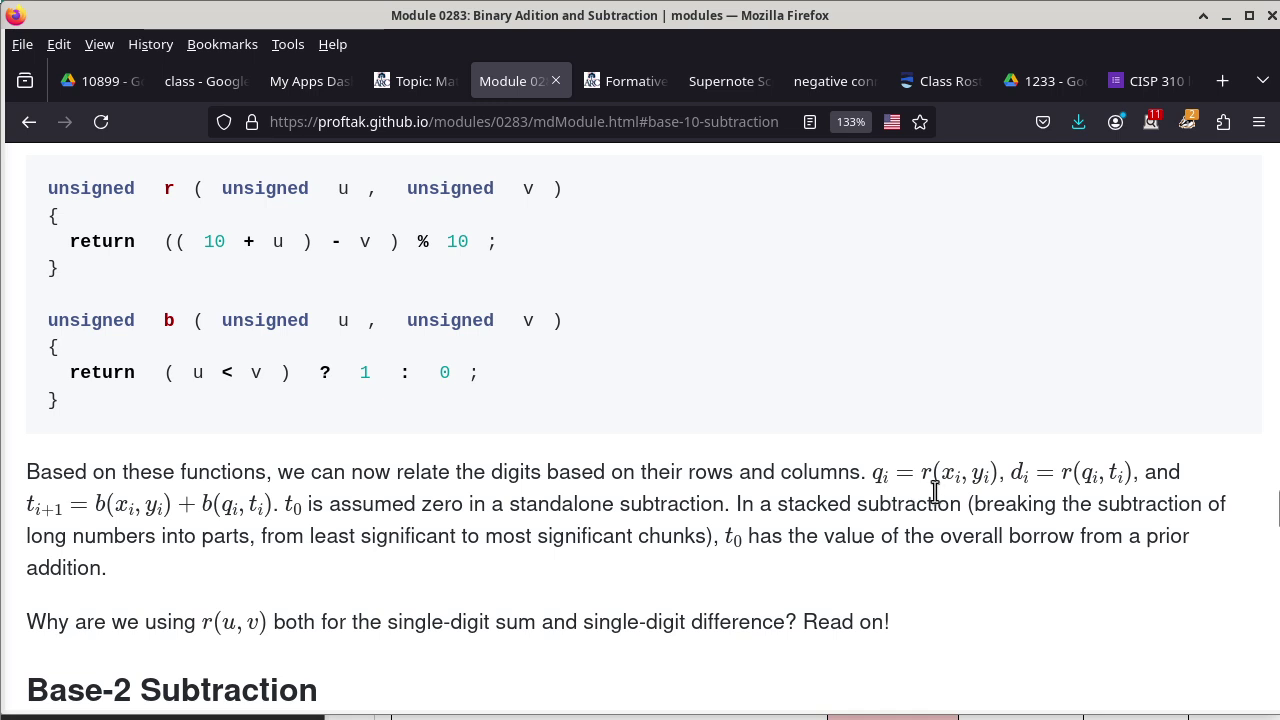
Scroll past 'Based on these functions' to the Base-2 Subtraction heading 'r and b, redefined'.
scroll(925, 500, down, 3)
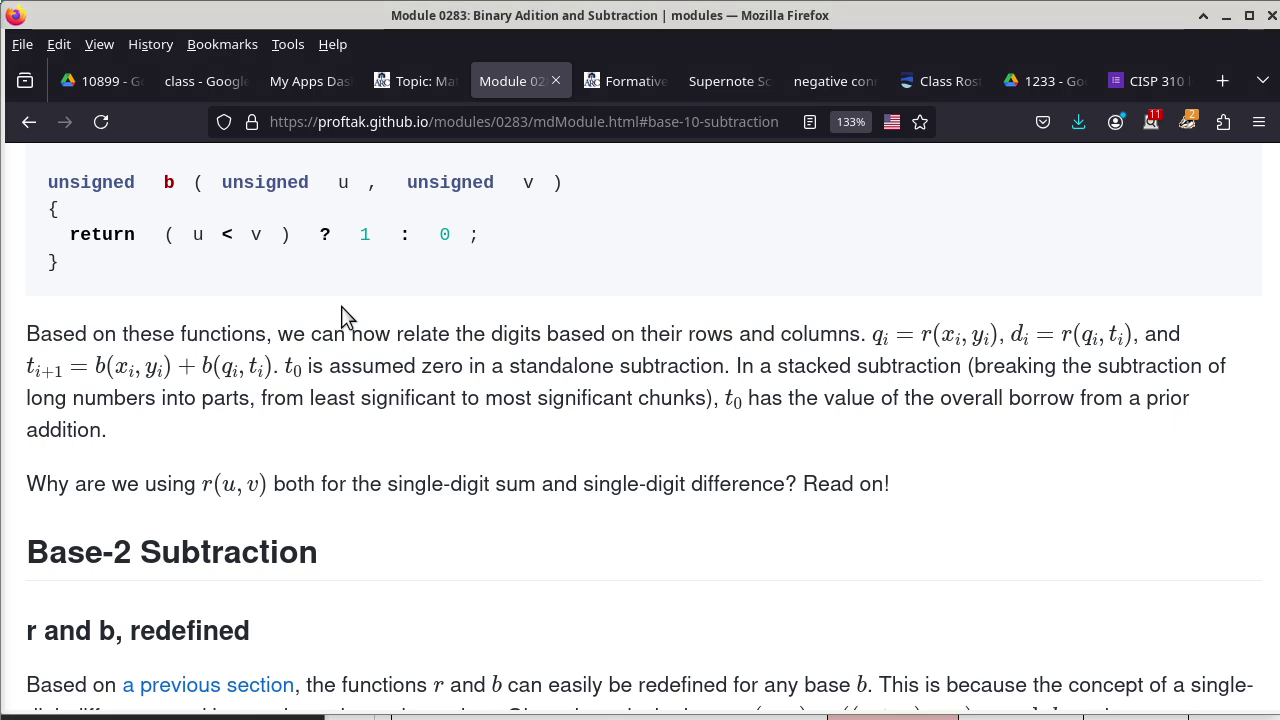
scroll(341, 310, down, 4)
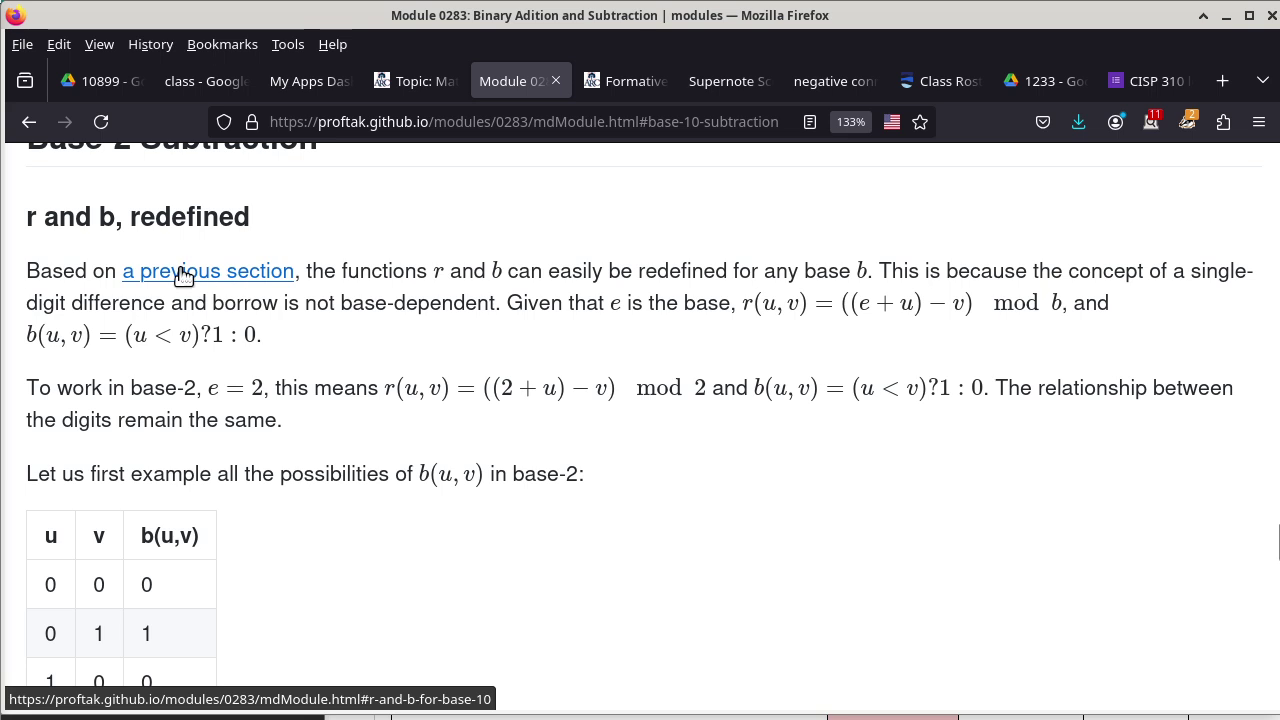
Scroll back up to the base-10 r() and b() C code, where r returns ((10 + u) − v) % 10.
scroll(391, 277, up, 3)
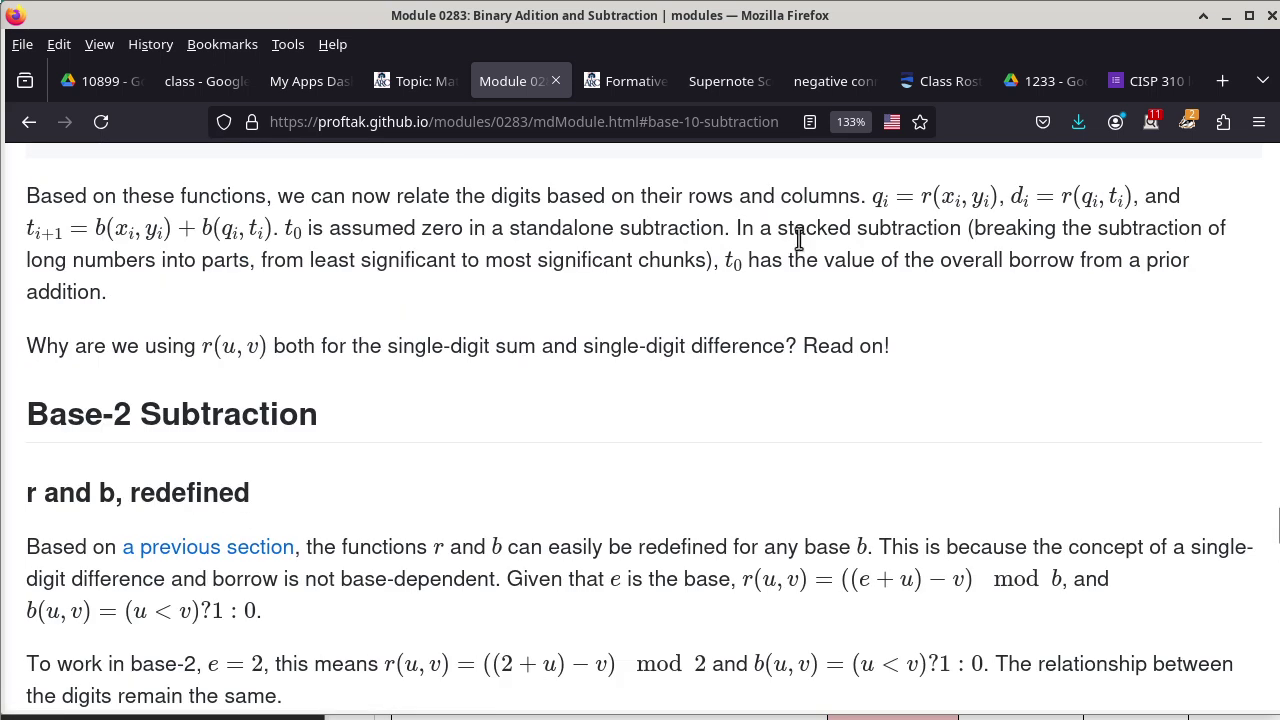
scroll(741, 260, up, 3)
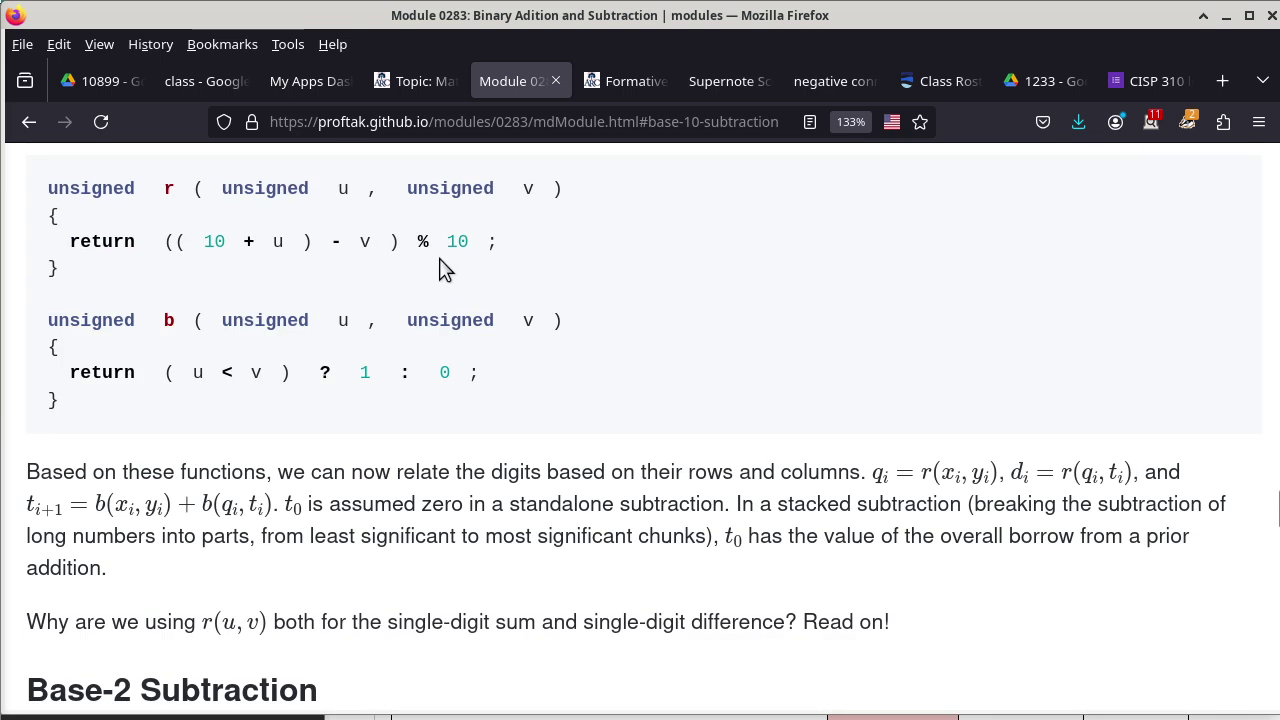
Highlight the modulus 10 in r()'s return line ((10 + u) − v) % 10.
double_click(212, 242)
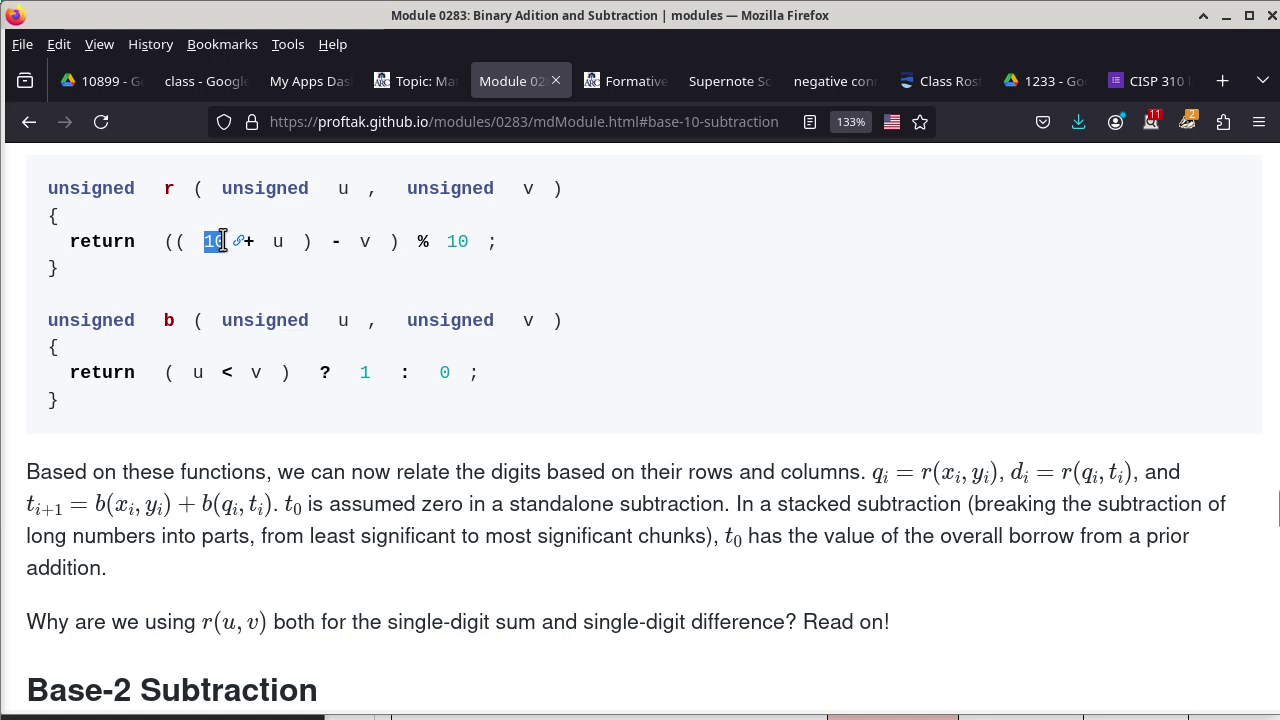
click(447, 242)
double_click(449, 242)
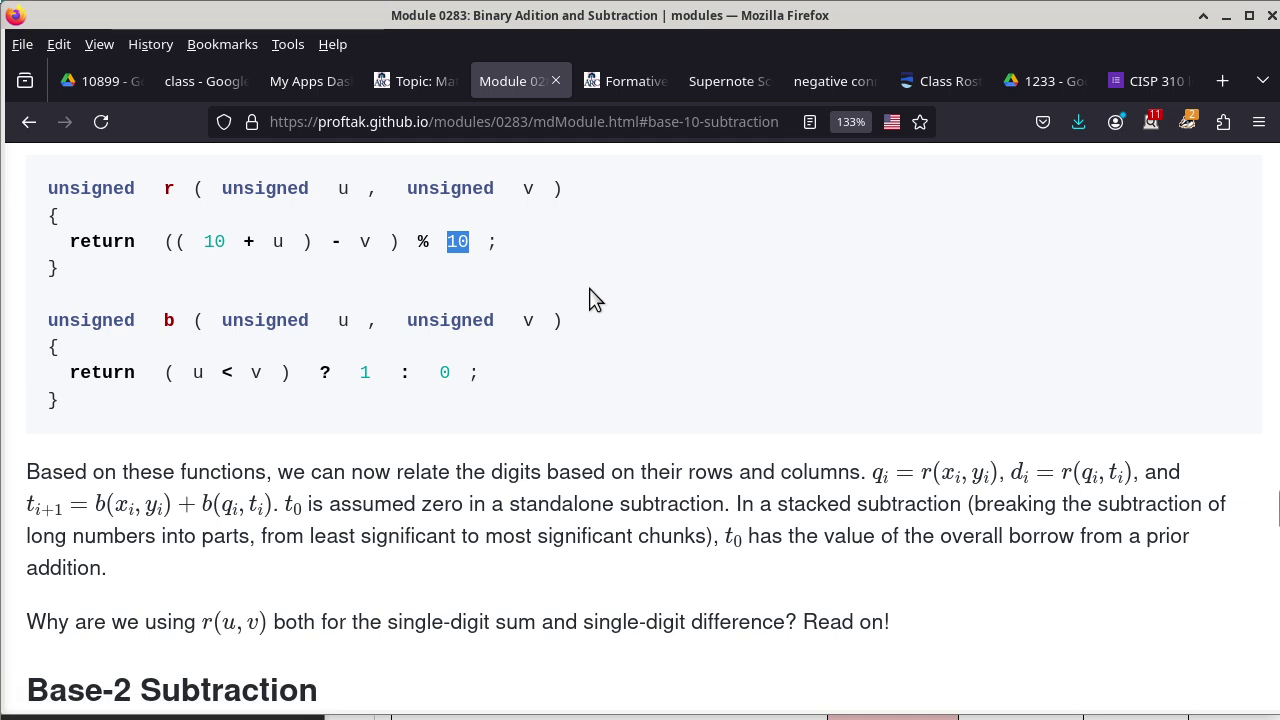
Scroll down to the base-2 borrow table and b(u,v) = (¬u) ∧ v in C.
scroll(590, 300, down, 5)
scroll(590, 300, down, 3)
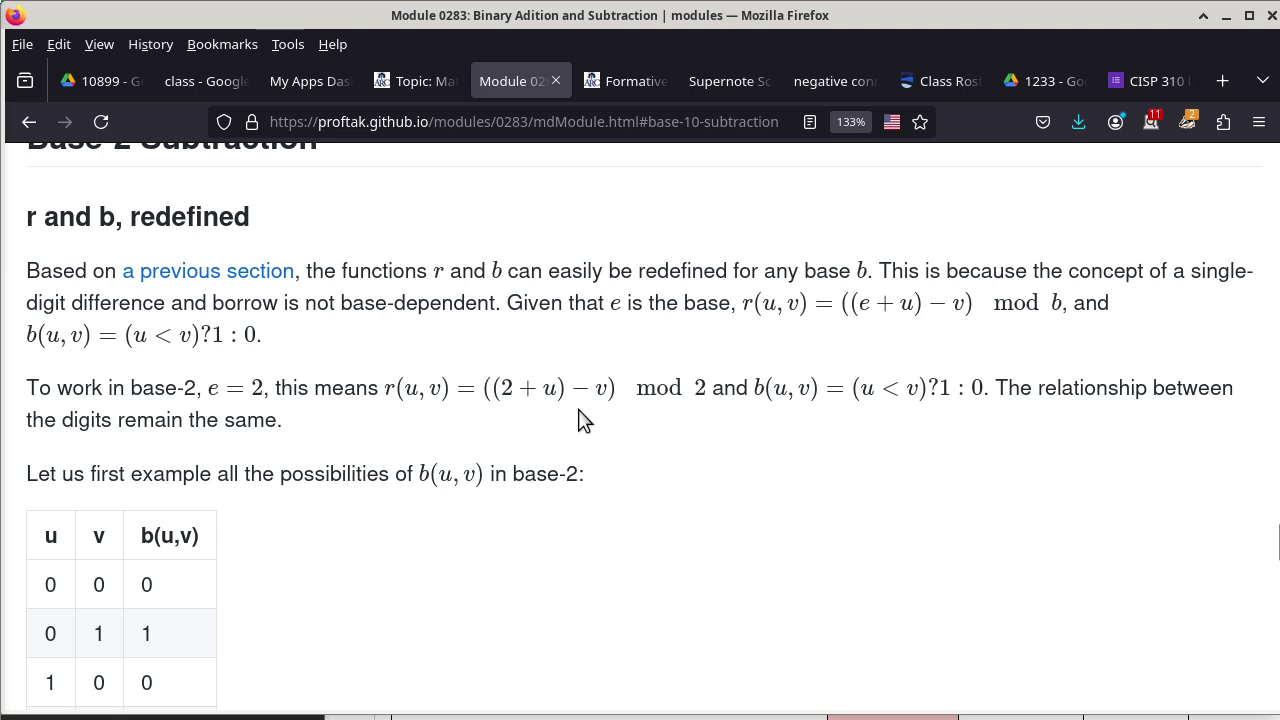
scroll(578, 420, down, 3)
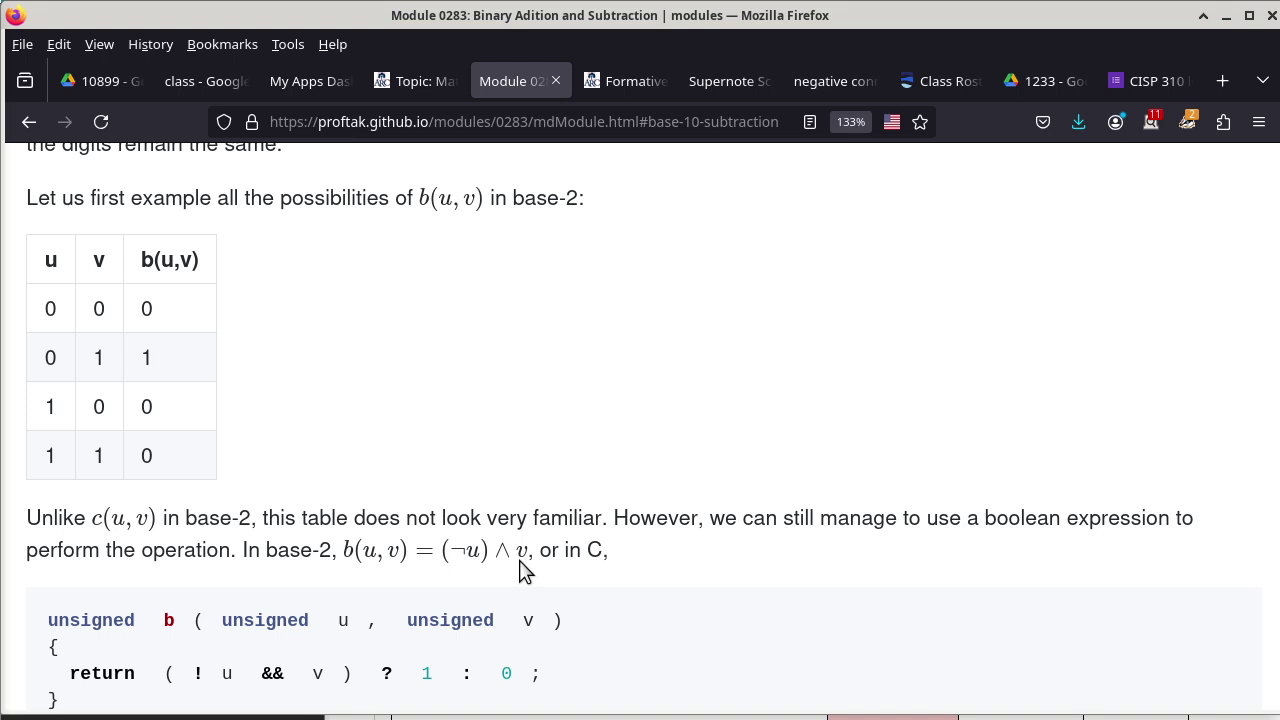
Scroll past the b() C code to the nand/transistor explanation and the base-2 r(u,v) table.
scroll(635, 490, down, 3)
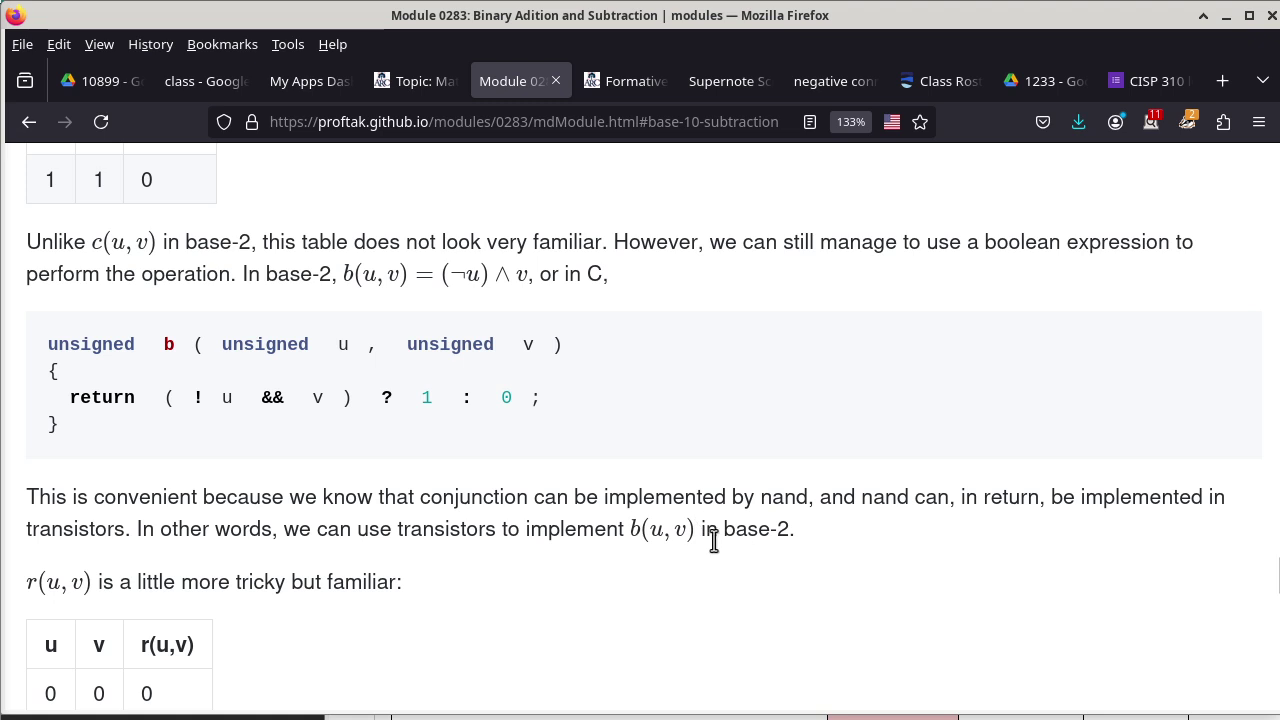
Scroll back up to 'r and b, redefined' showing the general base-e forms of r(u,v) and b(u,v).
scroll(752, 555, up, 6)
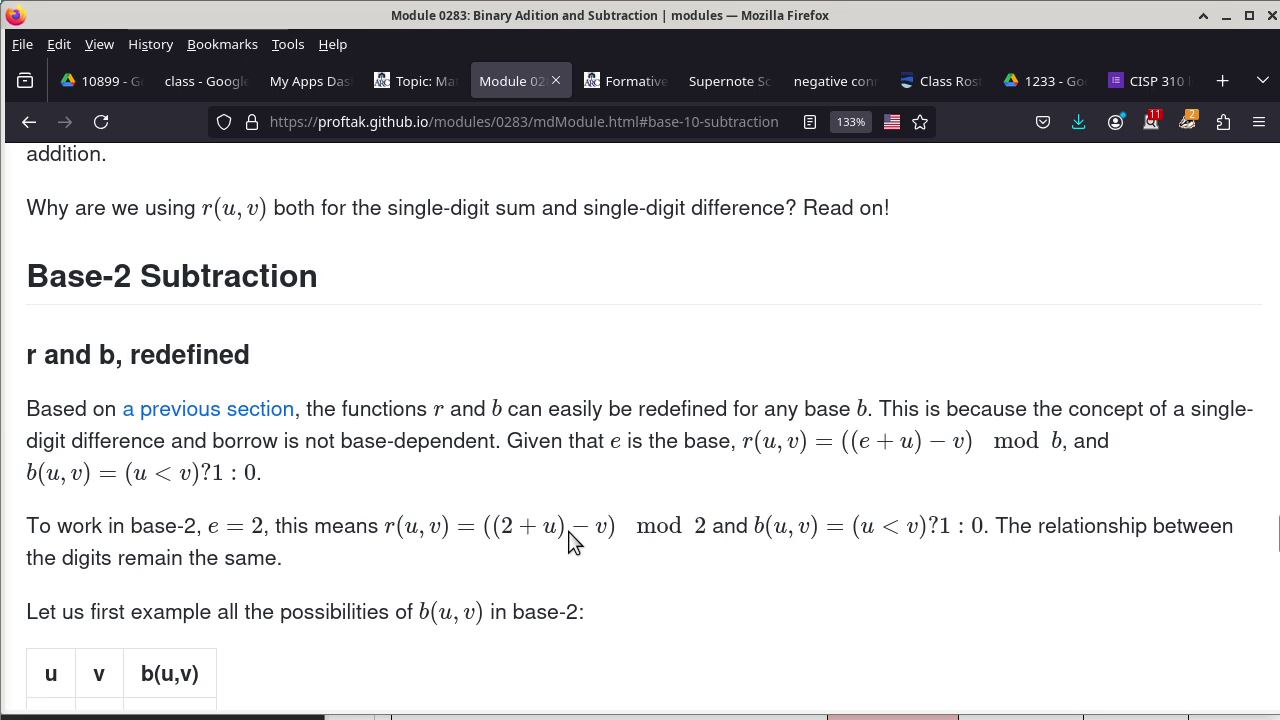
Scroll past the b(u,v) table to the r(u,v) truth table, r(u,v) = u ⊕ v, and its C code.
scroll(570, 541, down, 10)
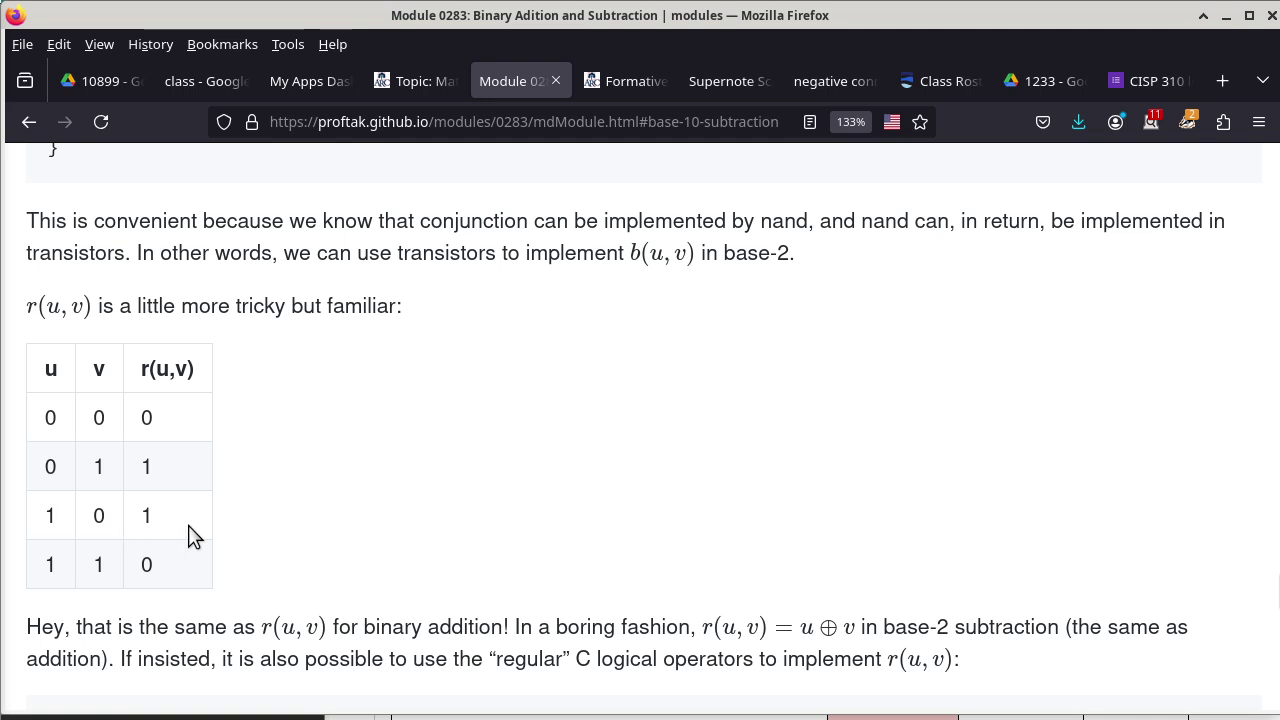
scroll(300, 540, down, 3)
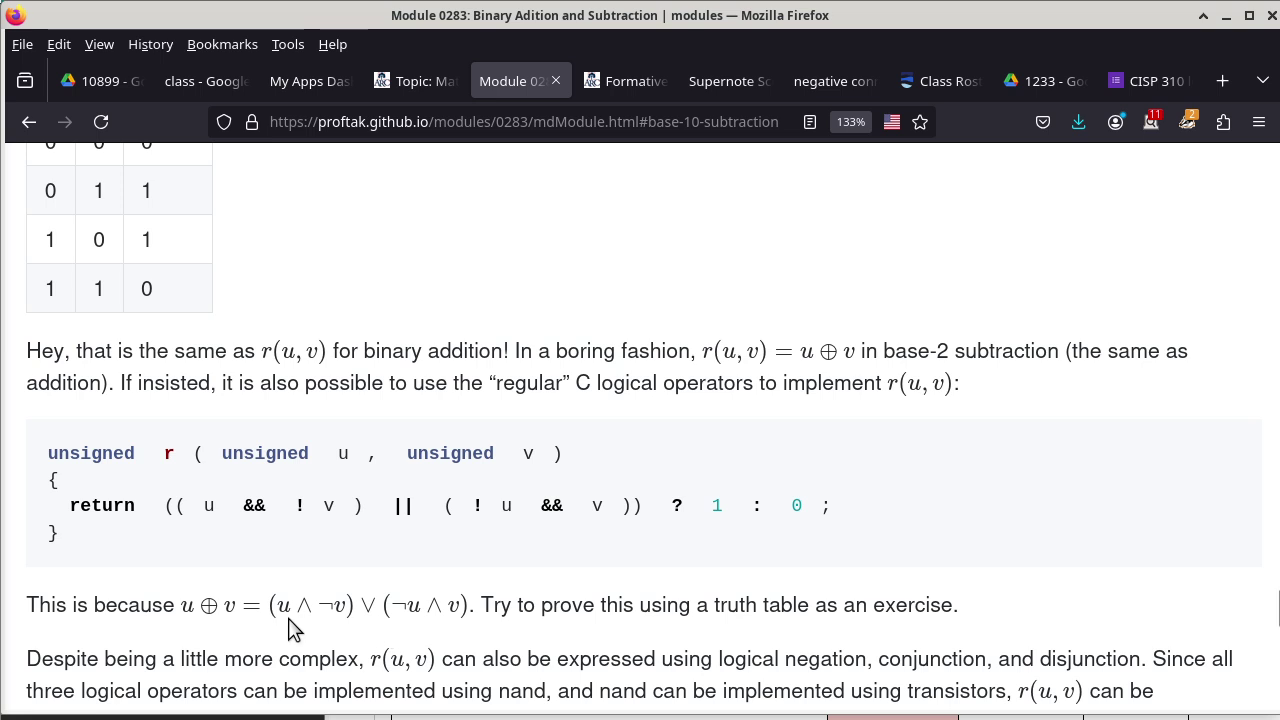
Scroll to the paragraph on replacing the sum with disjunction in computing tᵢ₊₁, with its informal proof.
scroll(420, 566, down, 3)
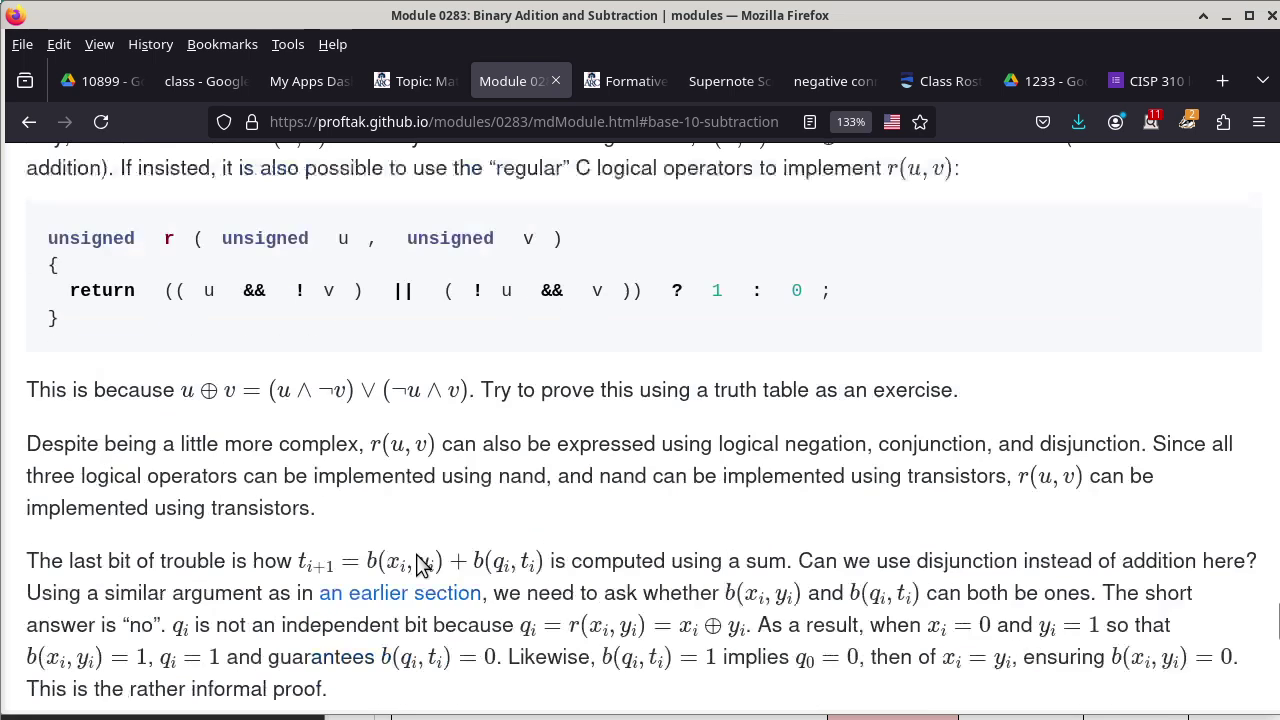
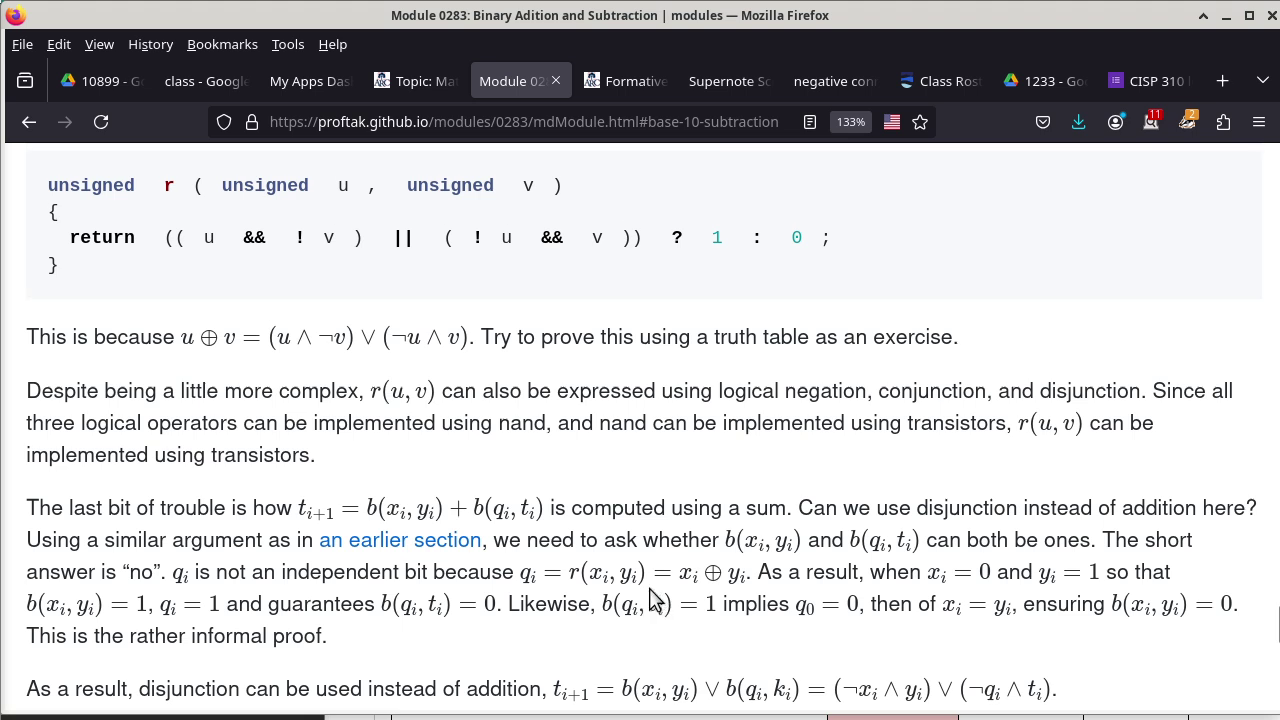
Scroll back up from the r(u,v) C code to the base-2 b(u,v) borrow truth table.
scroll(650, 600, up, 5)
scroll(650, 600, up, 5)
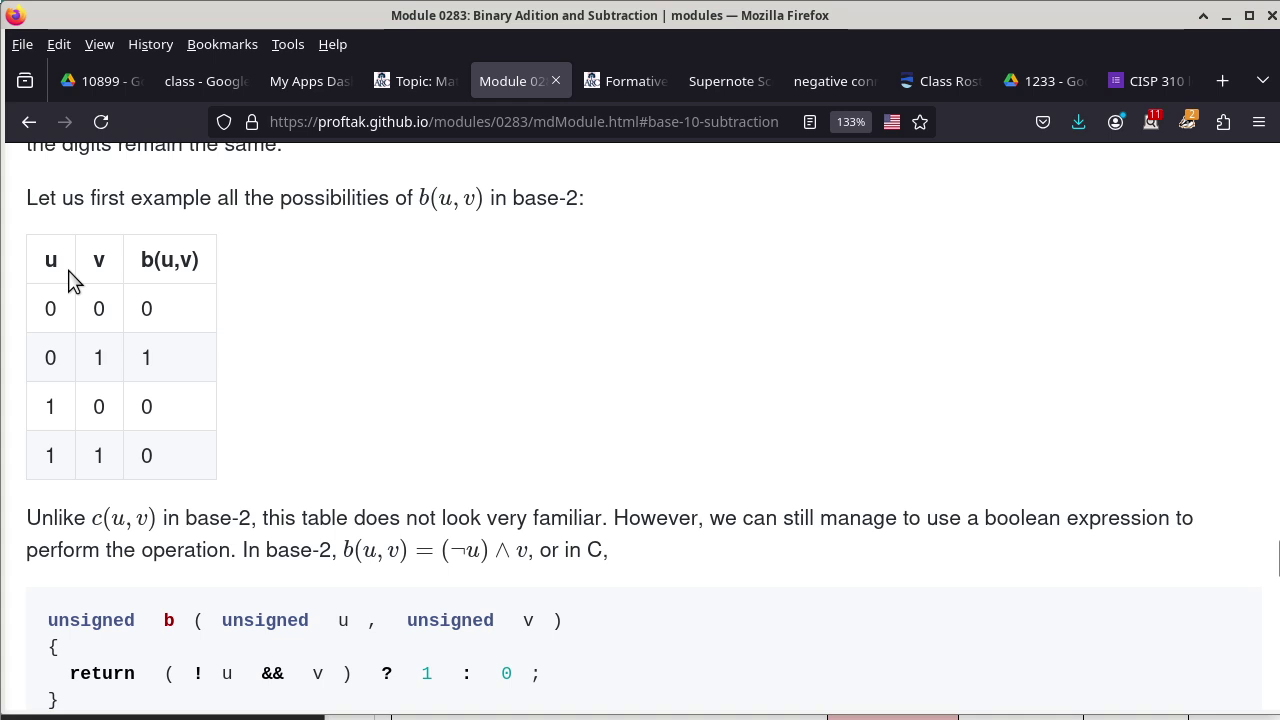
drag(48, 307, 70, 368)
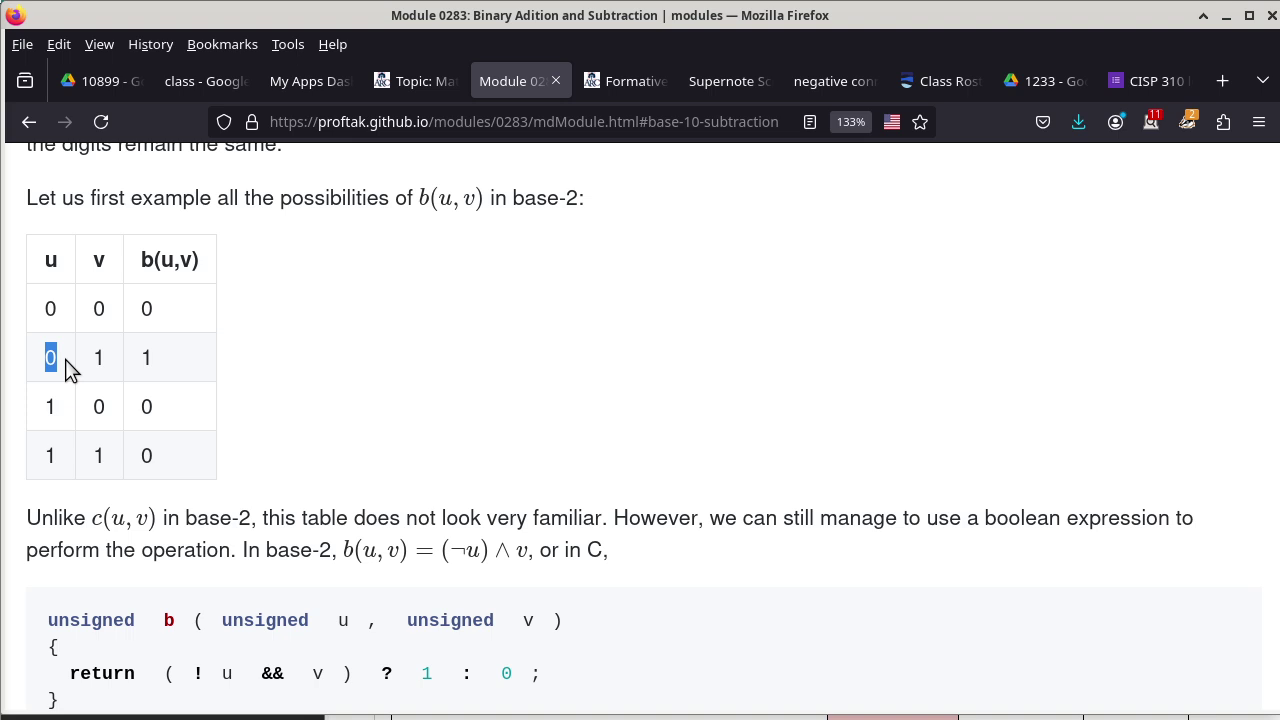
drag(45, 404, 72, 414)
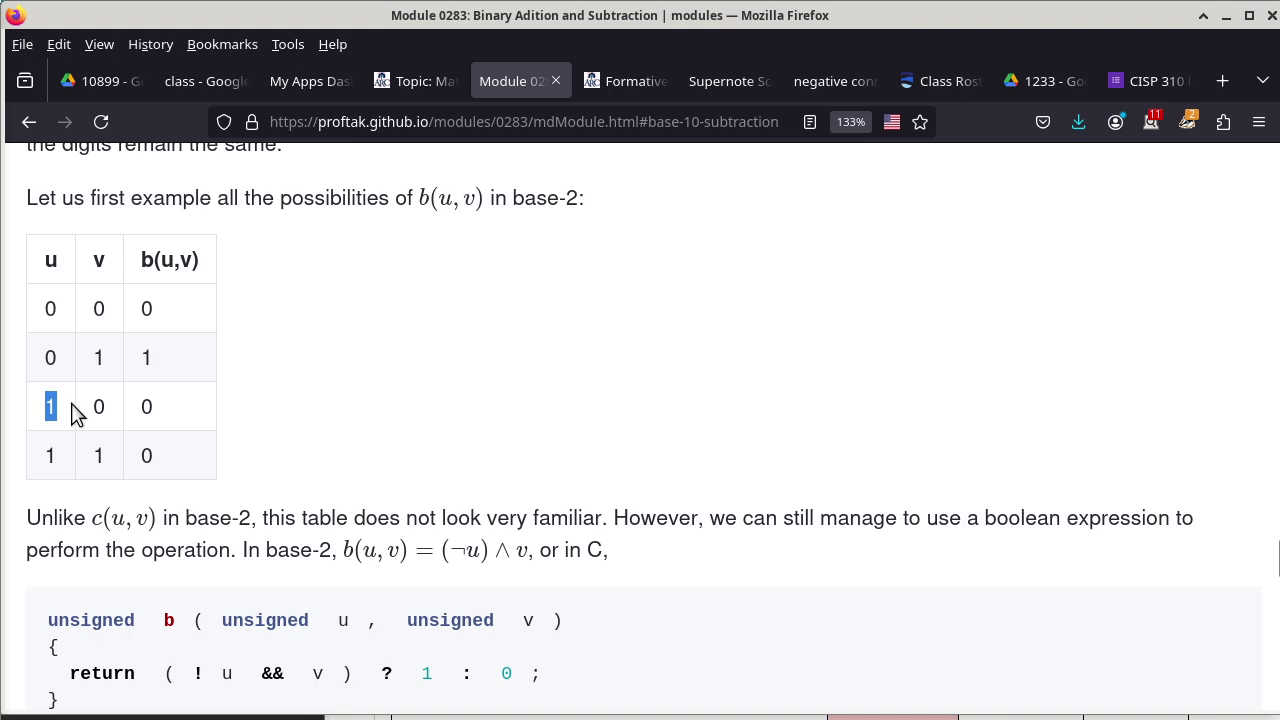
click(51, 458)
double_click(51, 458)
double_click(146, 406)
double_click(146, 455)
scroll(266, 460, down, 5)
Scroll up to the Base-10 Subtraction example where 501 − 504 gives 997.
scroll(266, 461, up, 10)
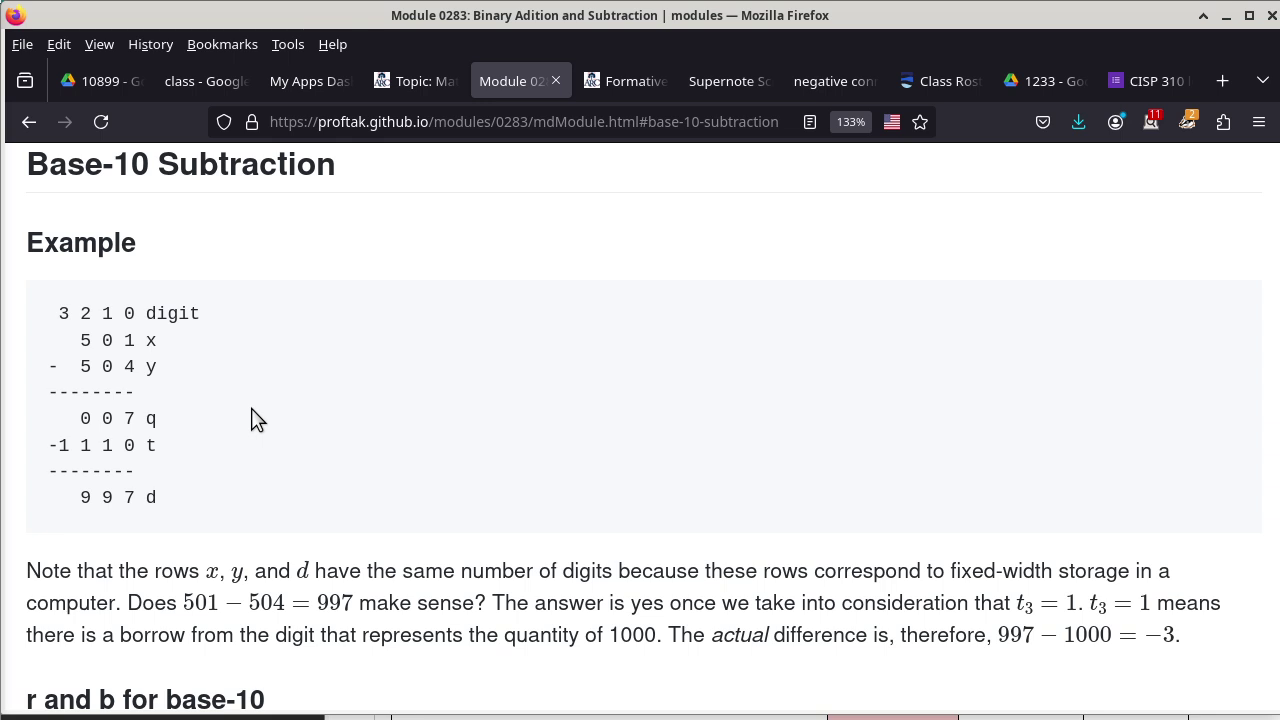
Scroll down to the 'r and b for base-10' section defining r(u,v) = (10 + u − v) mod 10.
scroll(477, 347, down, 5)
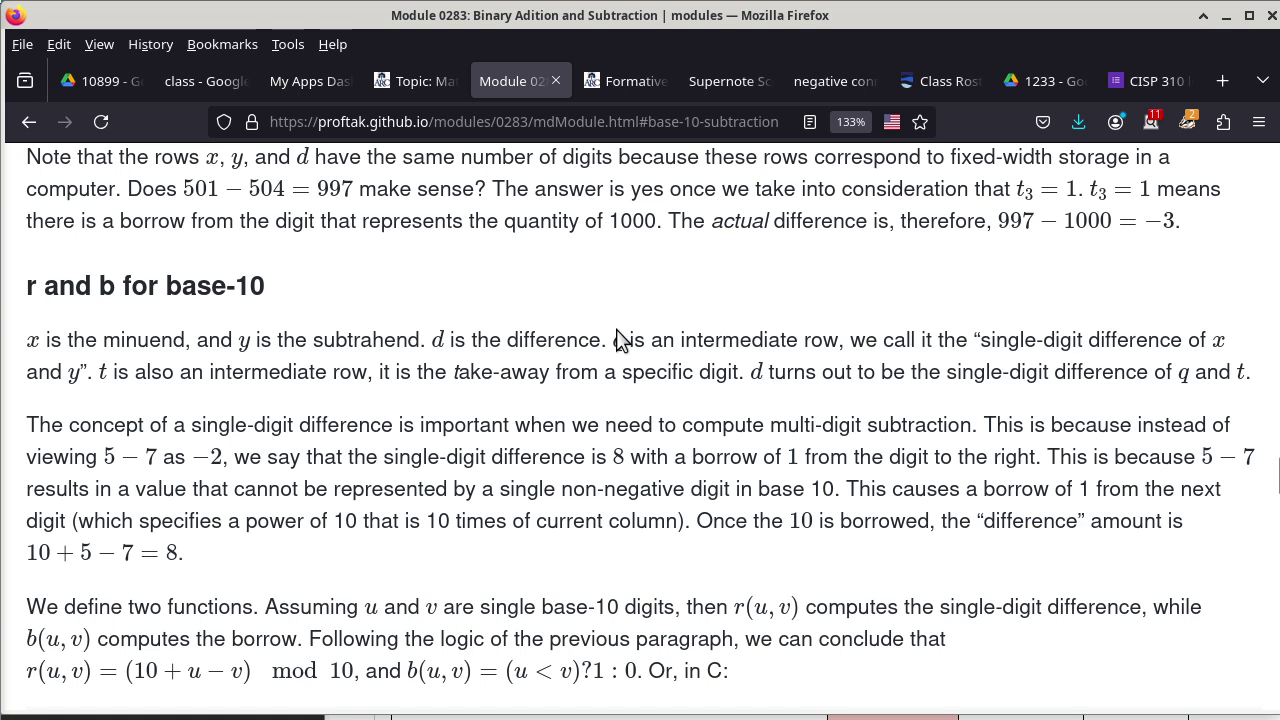
Scroll down to the Optimized adder heading, then back up to the base-2 b(u,v) table.
scroll(617, 340, down, 10)
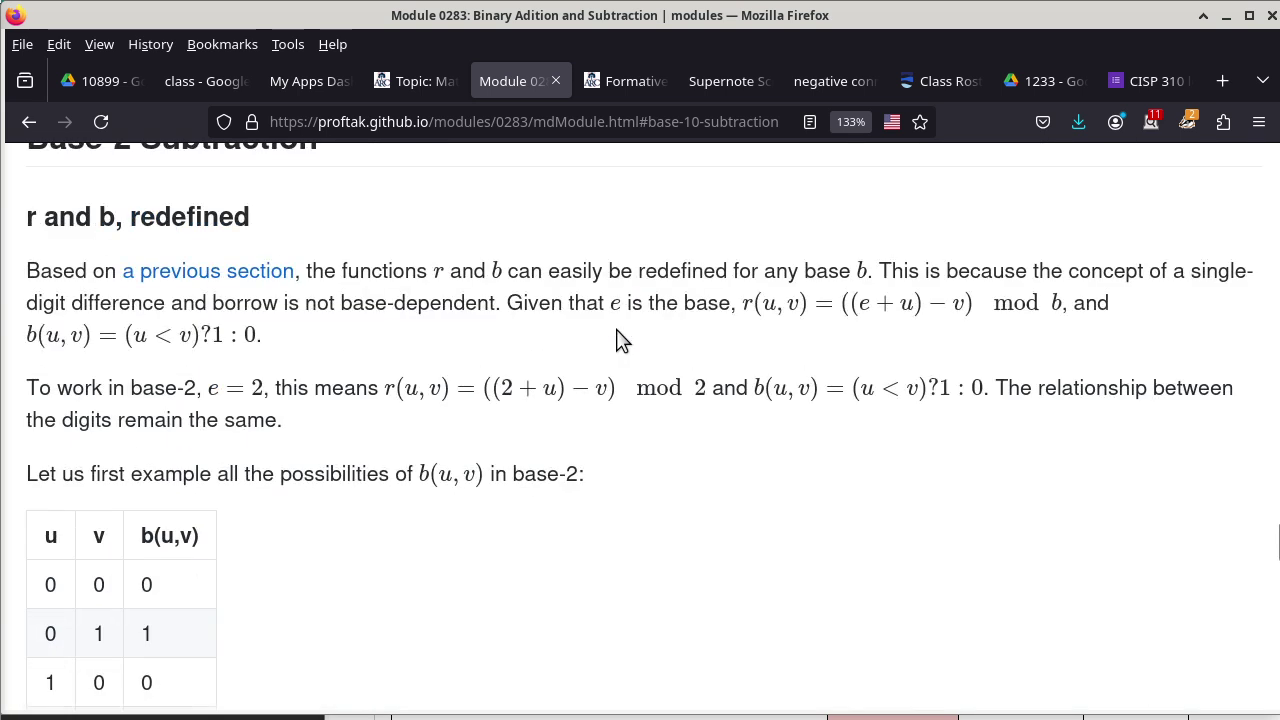
scroll(617, 340, down, 5)
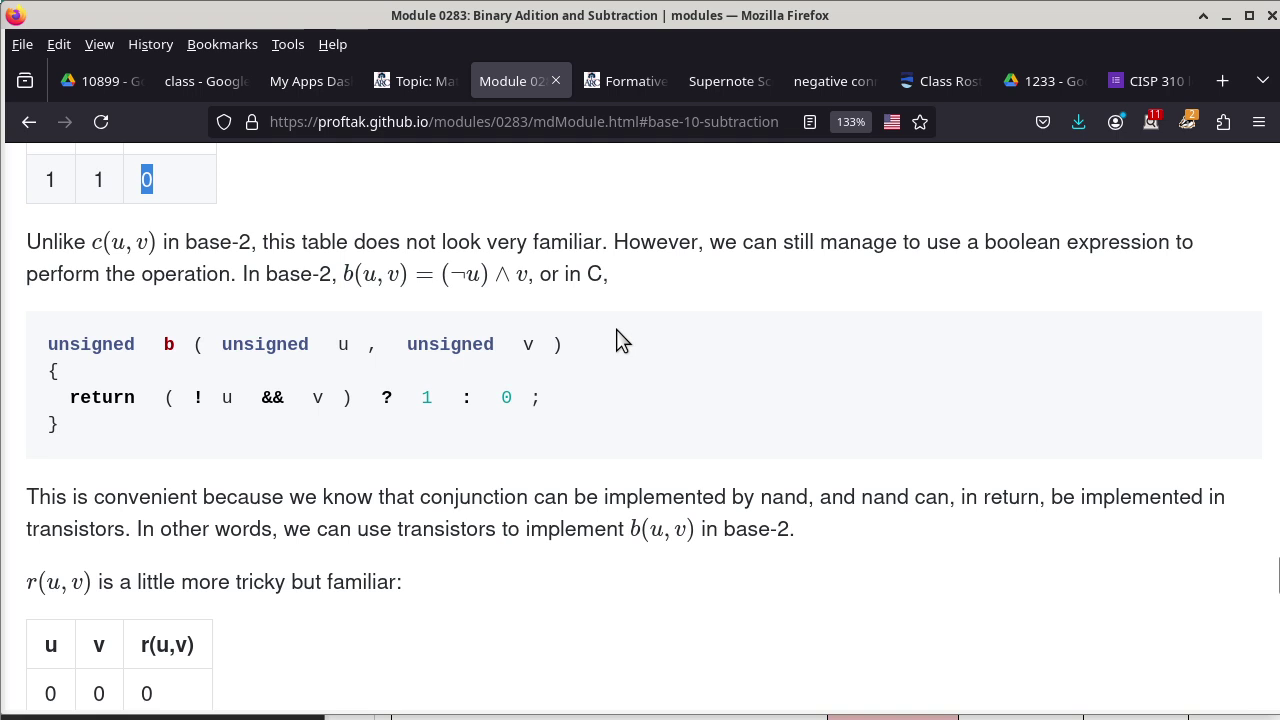
scroll(617, 340, down, 2)
scroll(617, 338, down, 6)
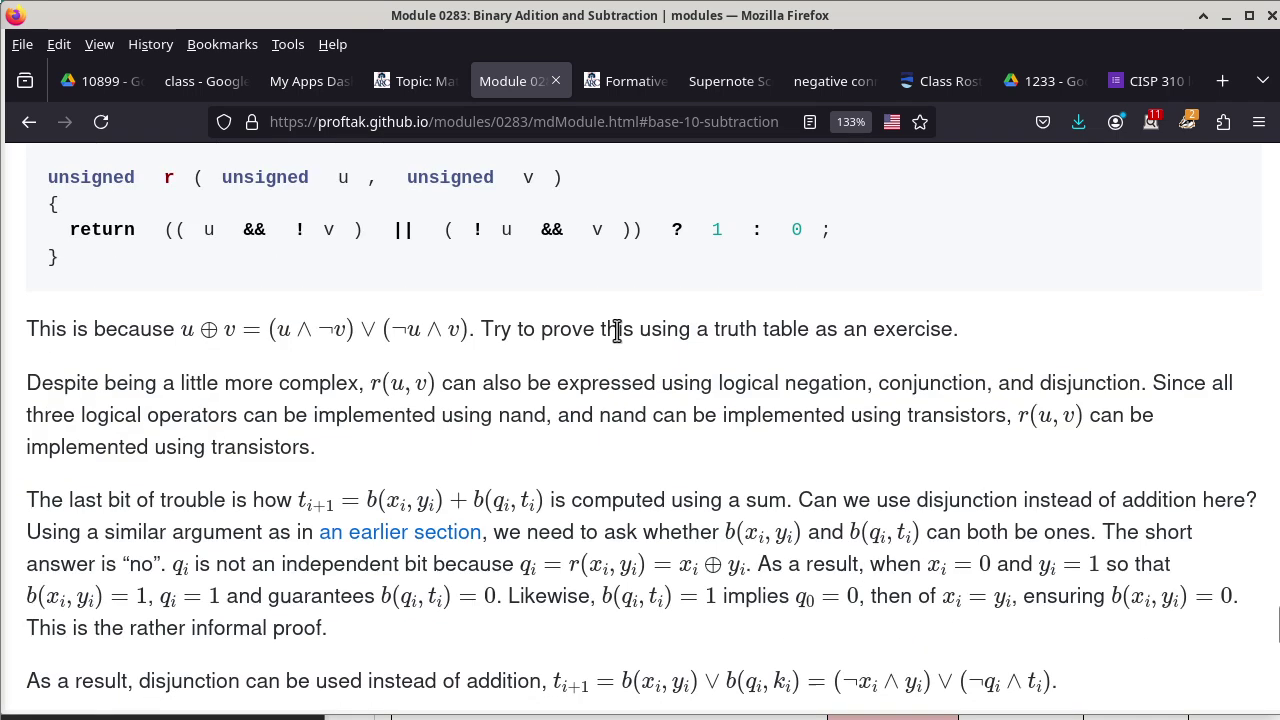
scroll(617, 330, down, 3)
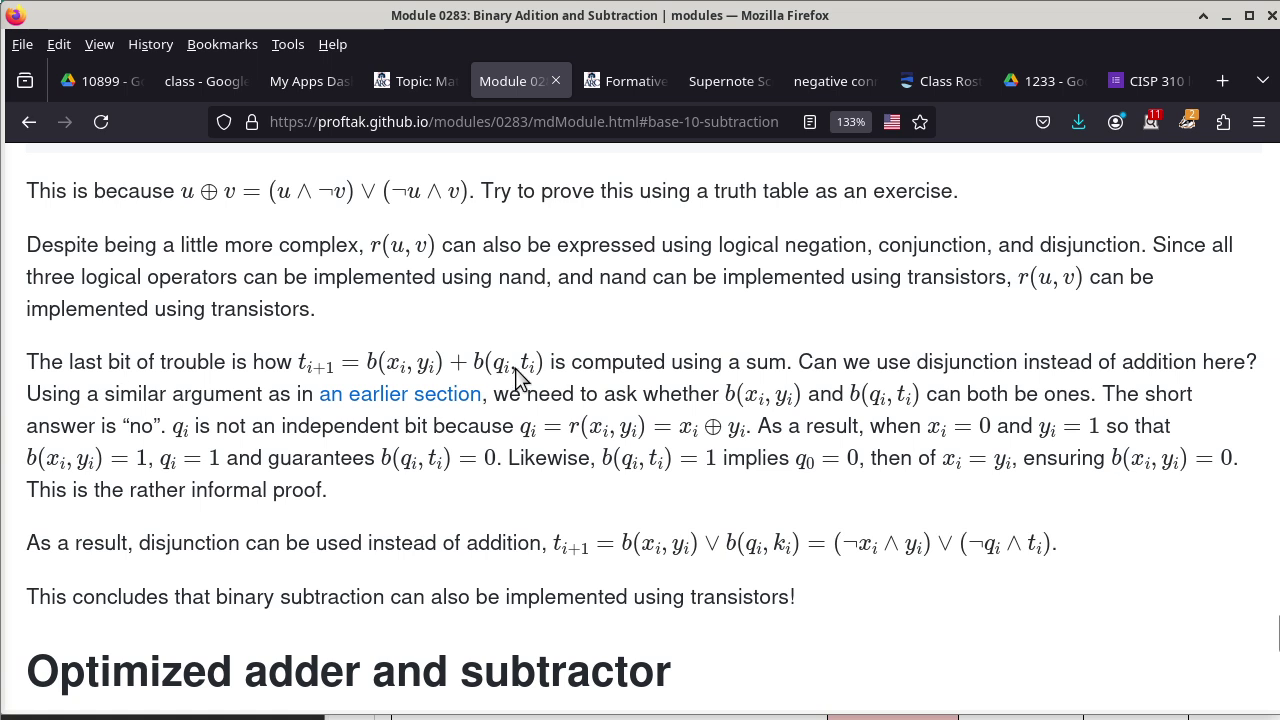
scroll(530, 377, up, 15)
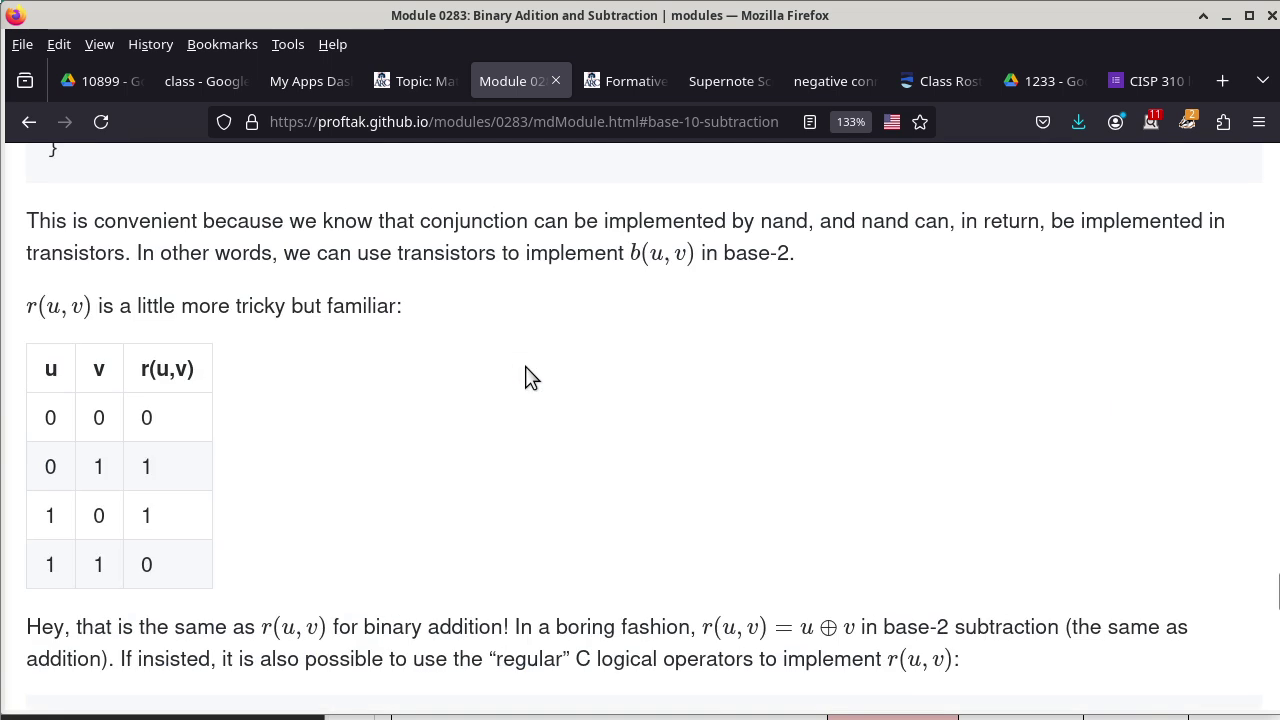
scroll(530, 377, up, 3)
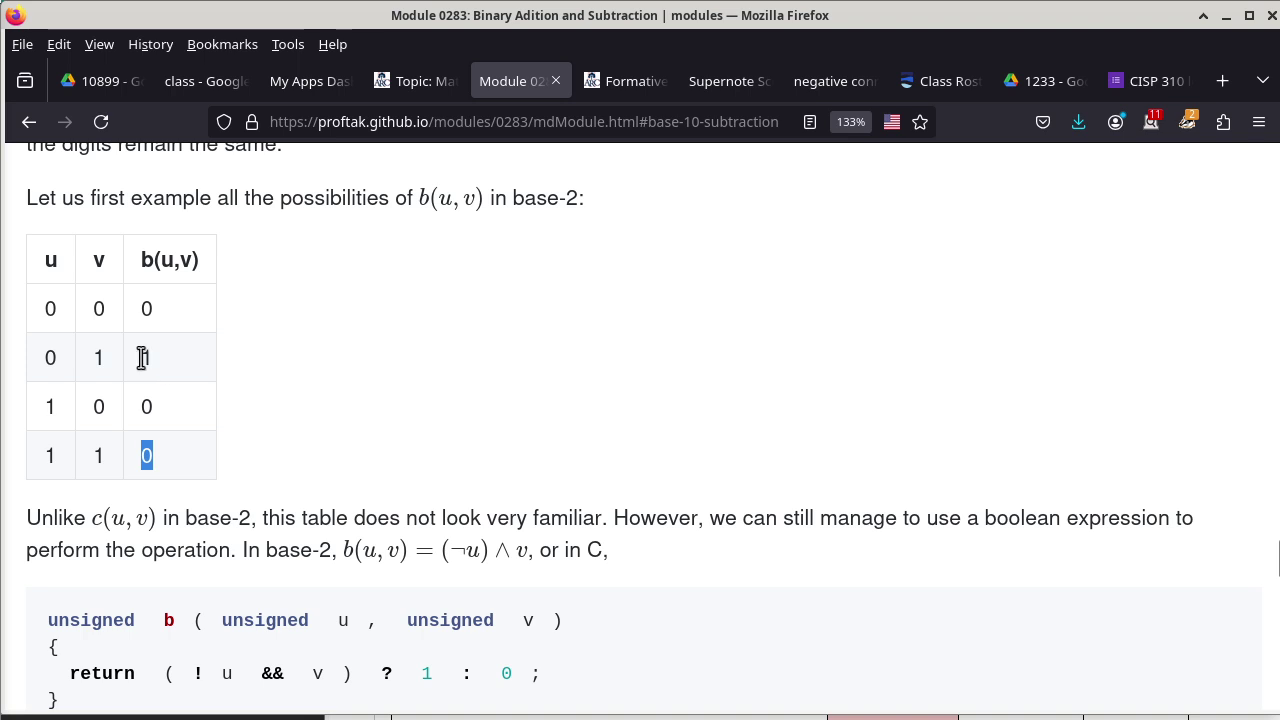
drag(142, 358, 166, 366)
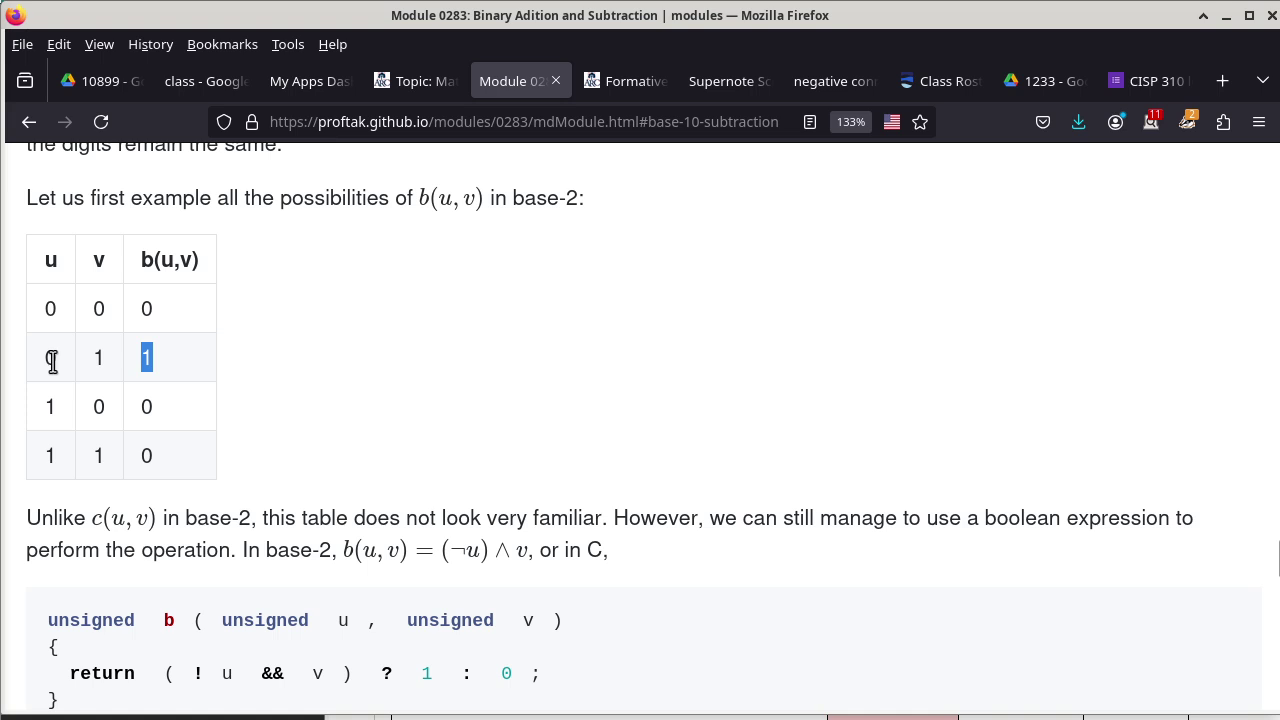
double_click(44, 362)
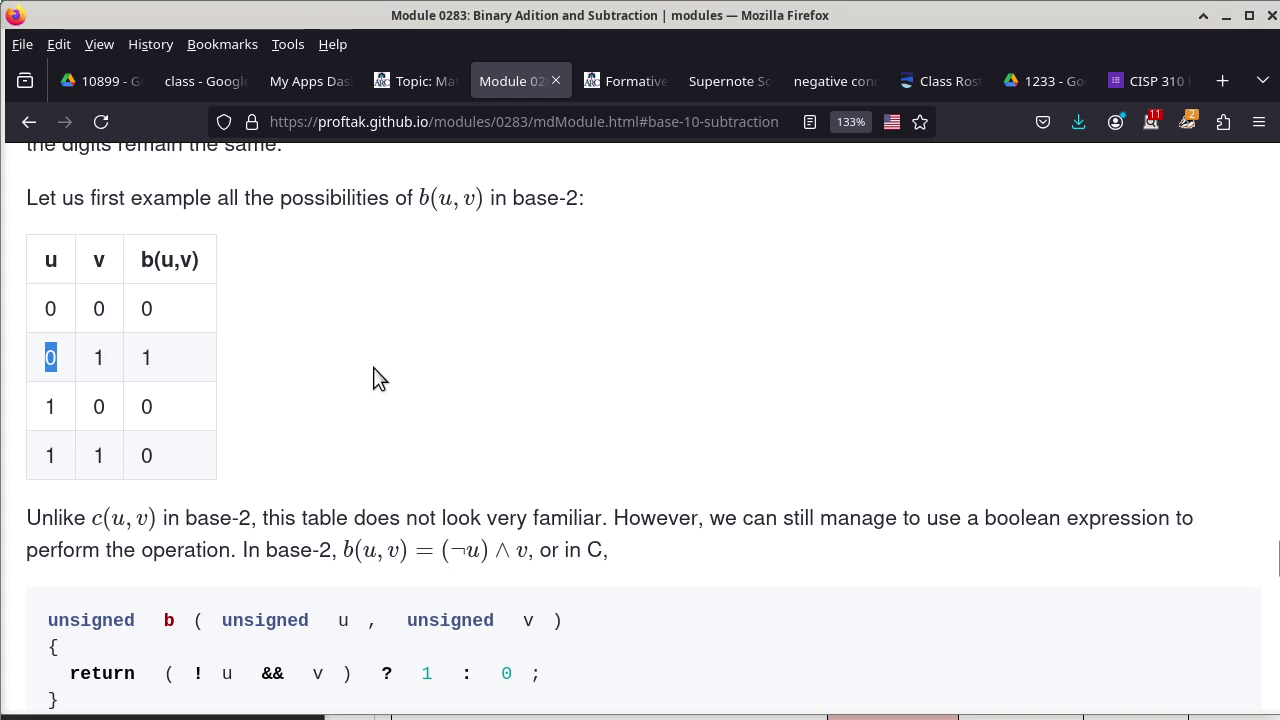
scroll(376, 375, down, 10)
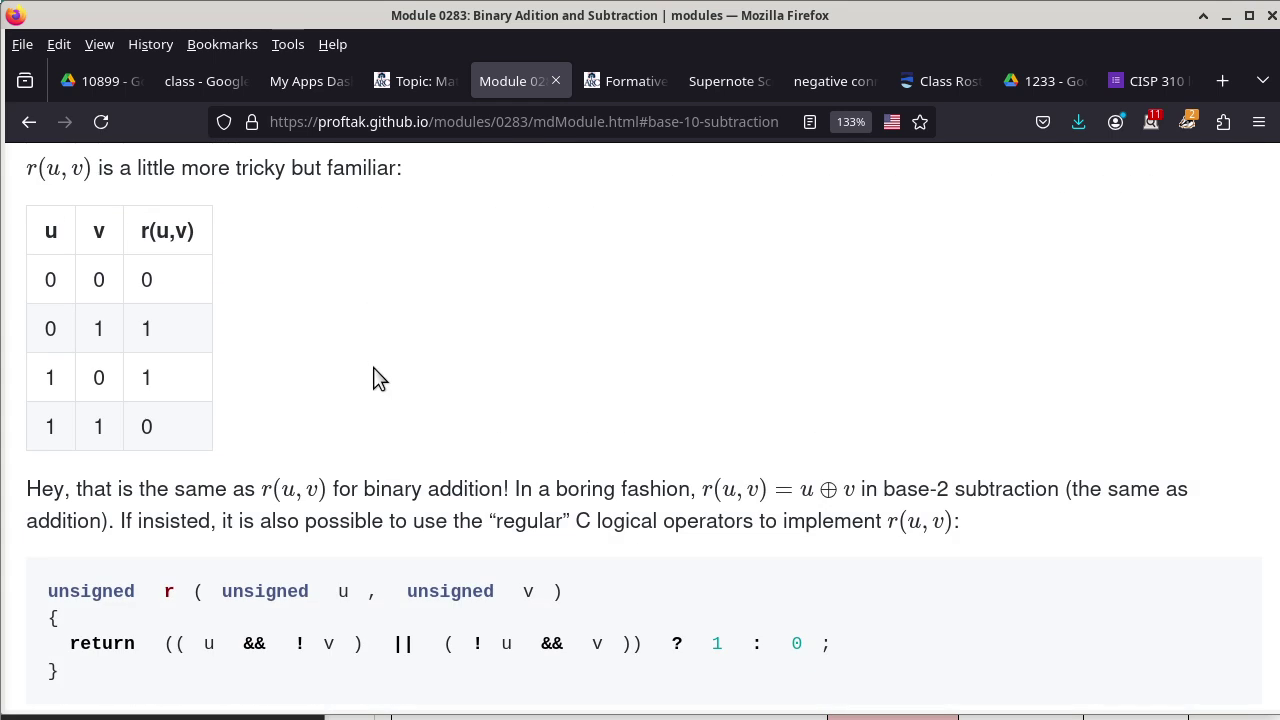
double_click(147, 328)
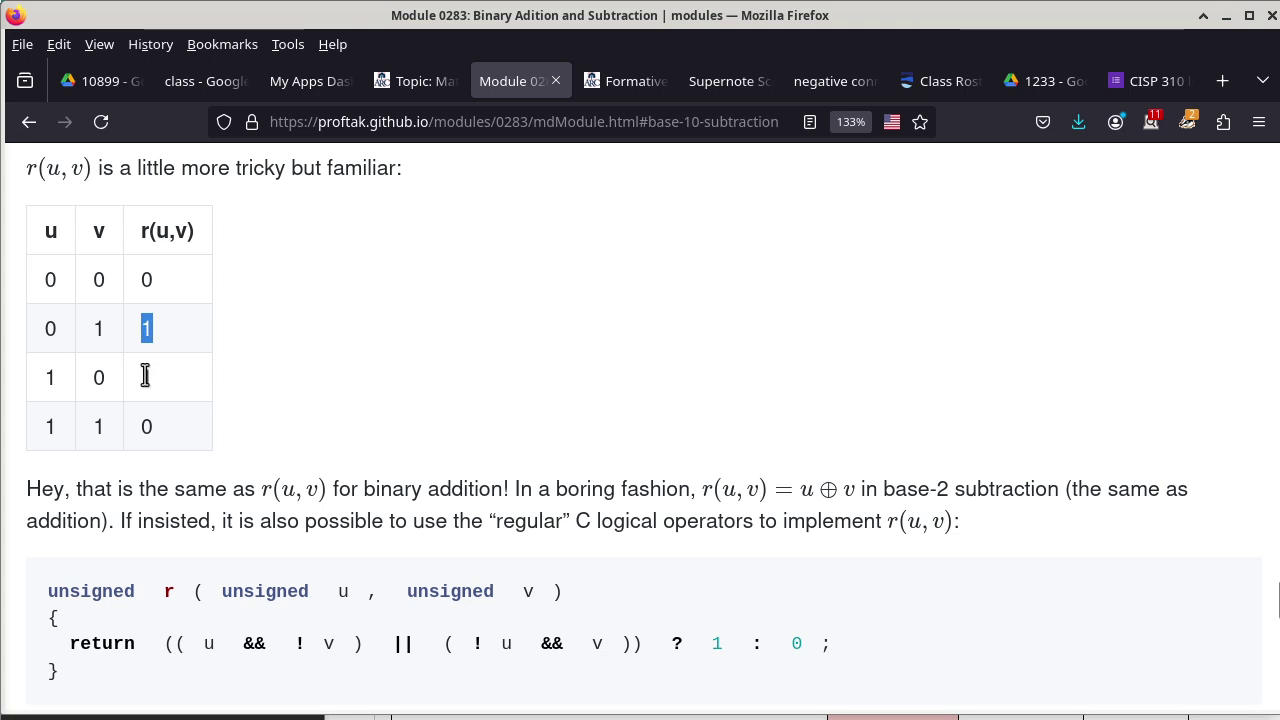
click(144, 376)
double_click(145, 376)
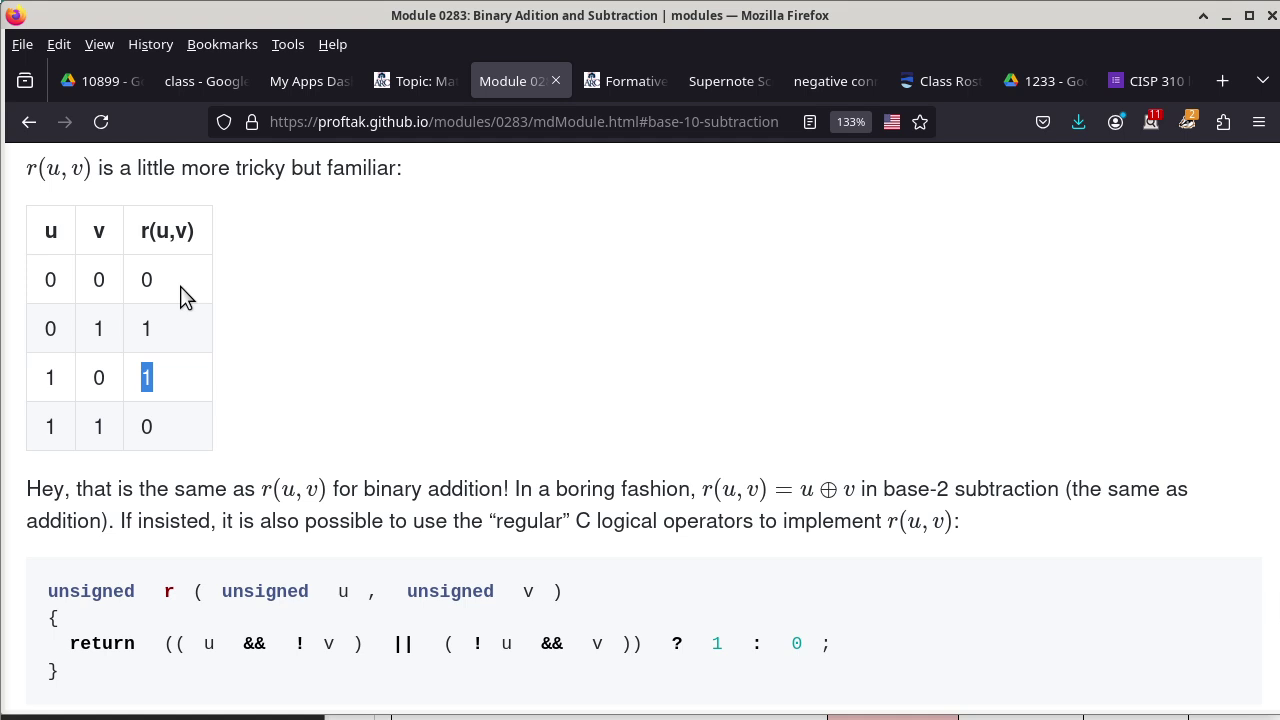
click(145, 280)
double_click(145, 280)
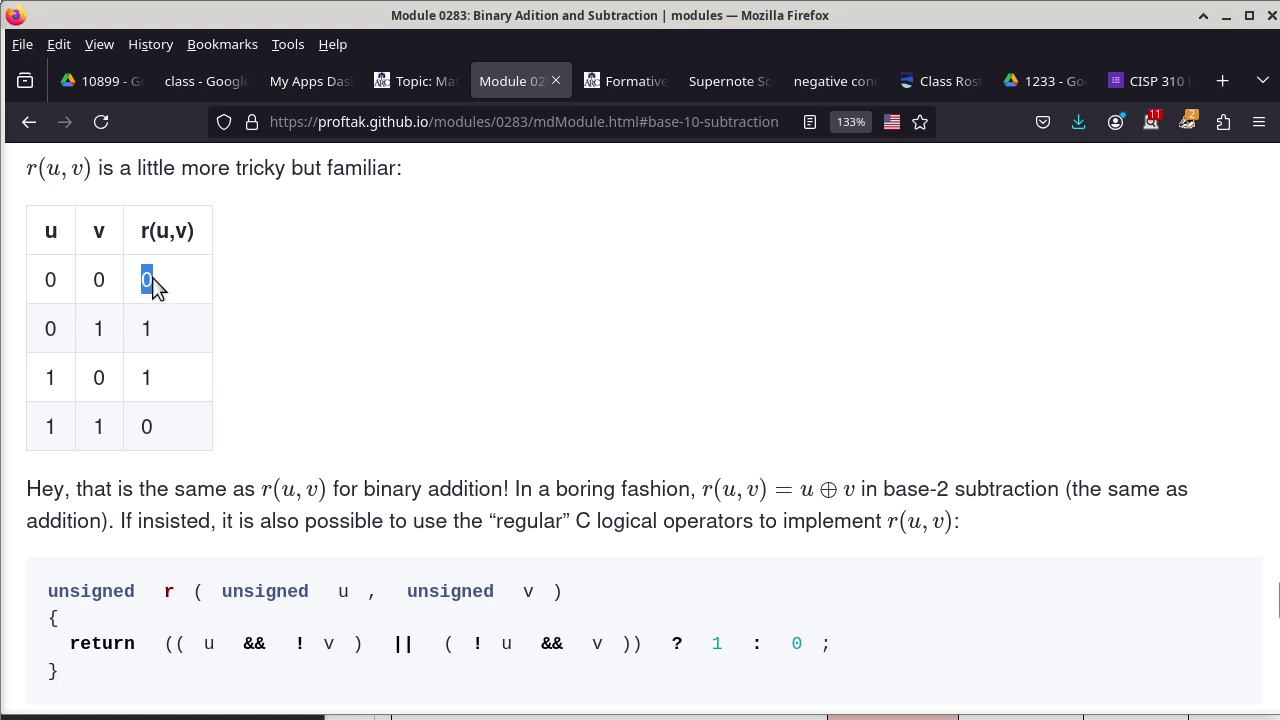
double_click(146, 427)
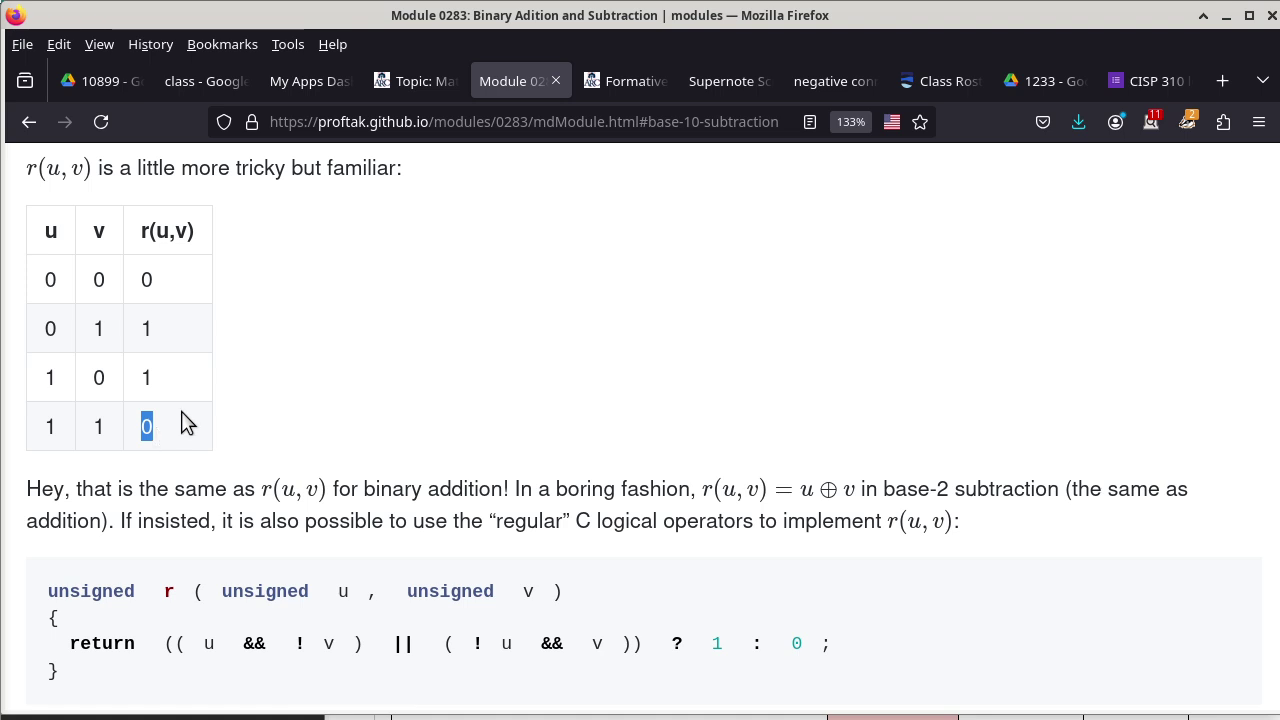
Highlight the b(u,v) value 1 and the u value 0 in the table's second row.
scroll(270, 370, down, 8)
scroll(270, 370, up, 3)
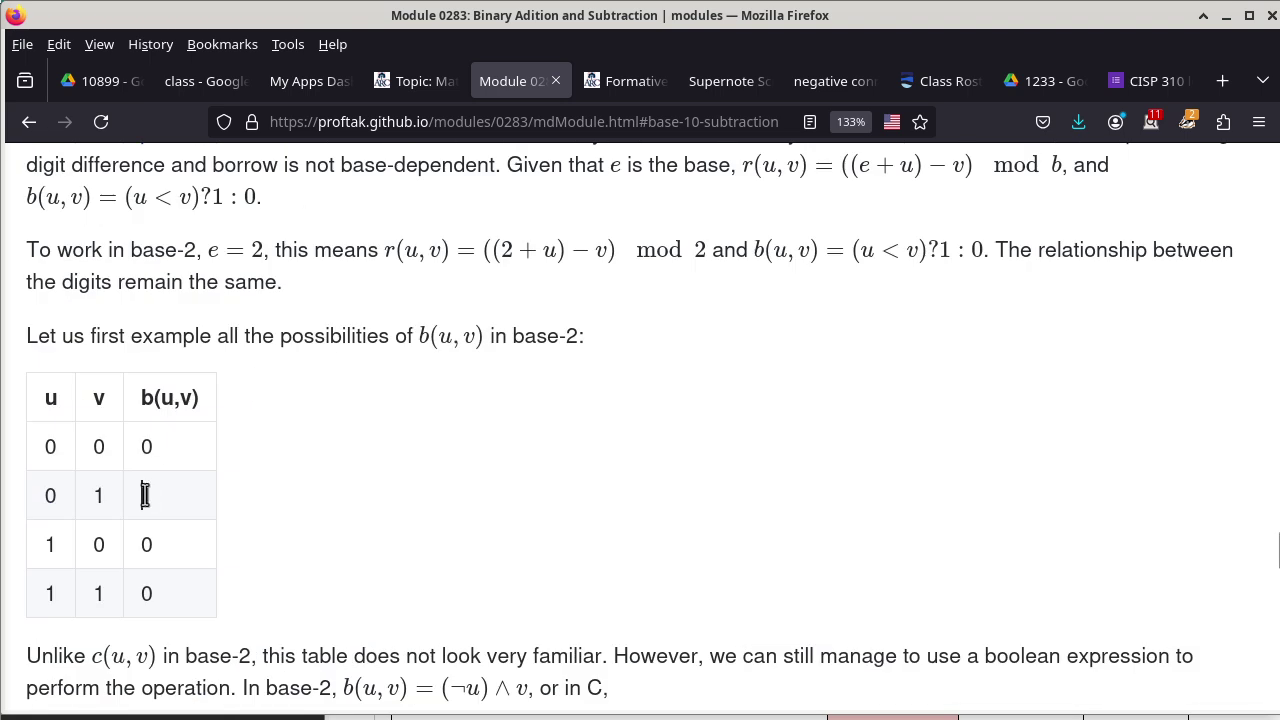
drag(142, 495, 152, 497)
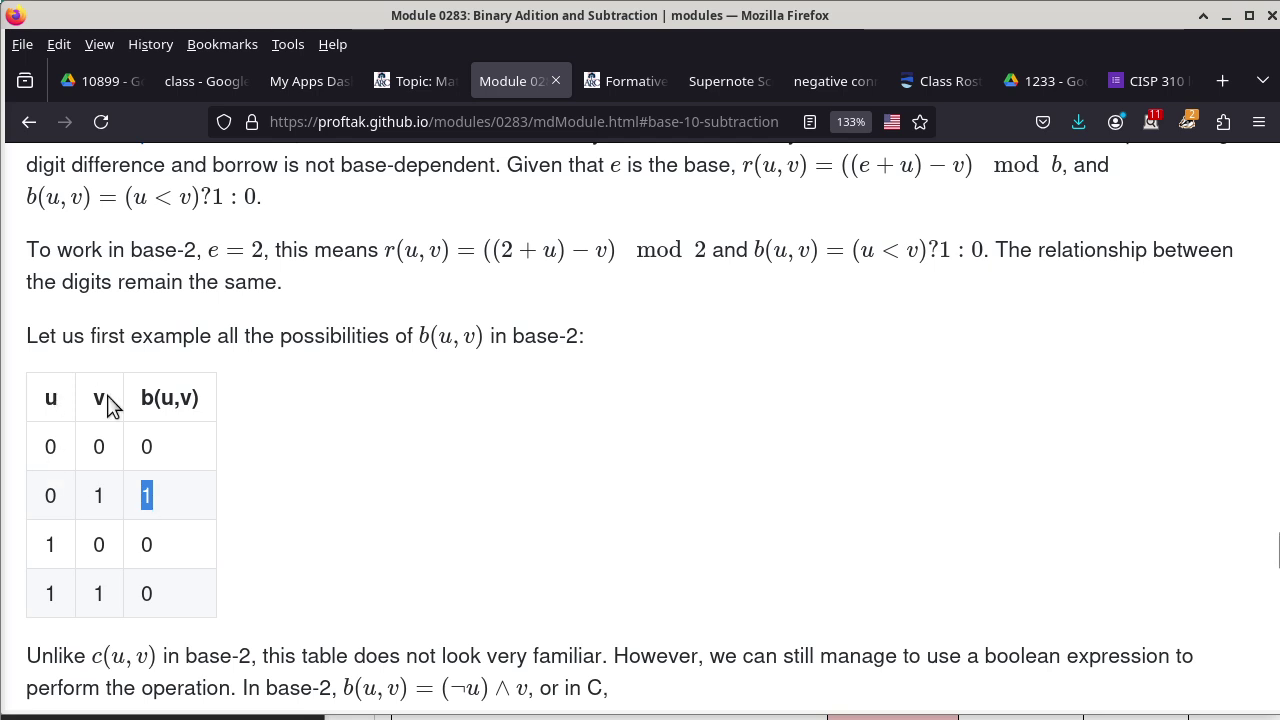
drag(46, 495, 56, 500)
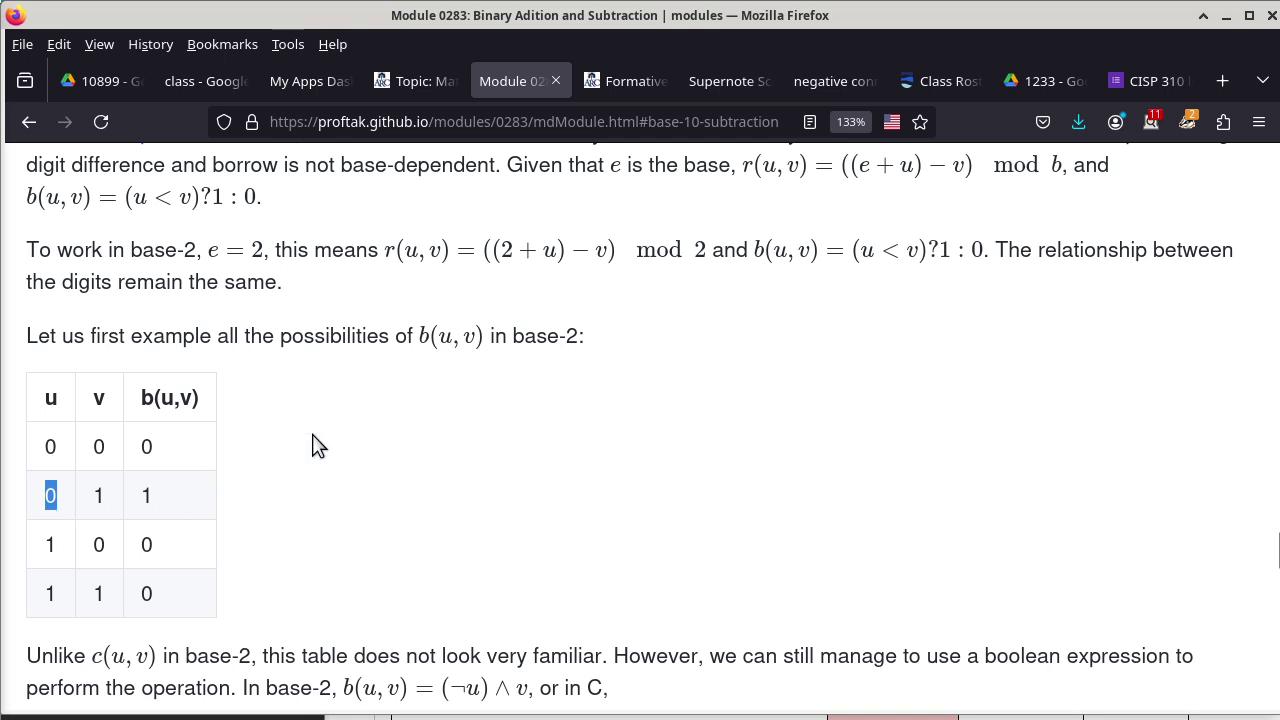
In the r(u,v) table, highlight the results for inputs 0,0 and 1,1, then the u and v headers.
scroll(312, 446, down, 7)
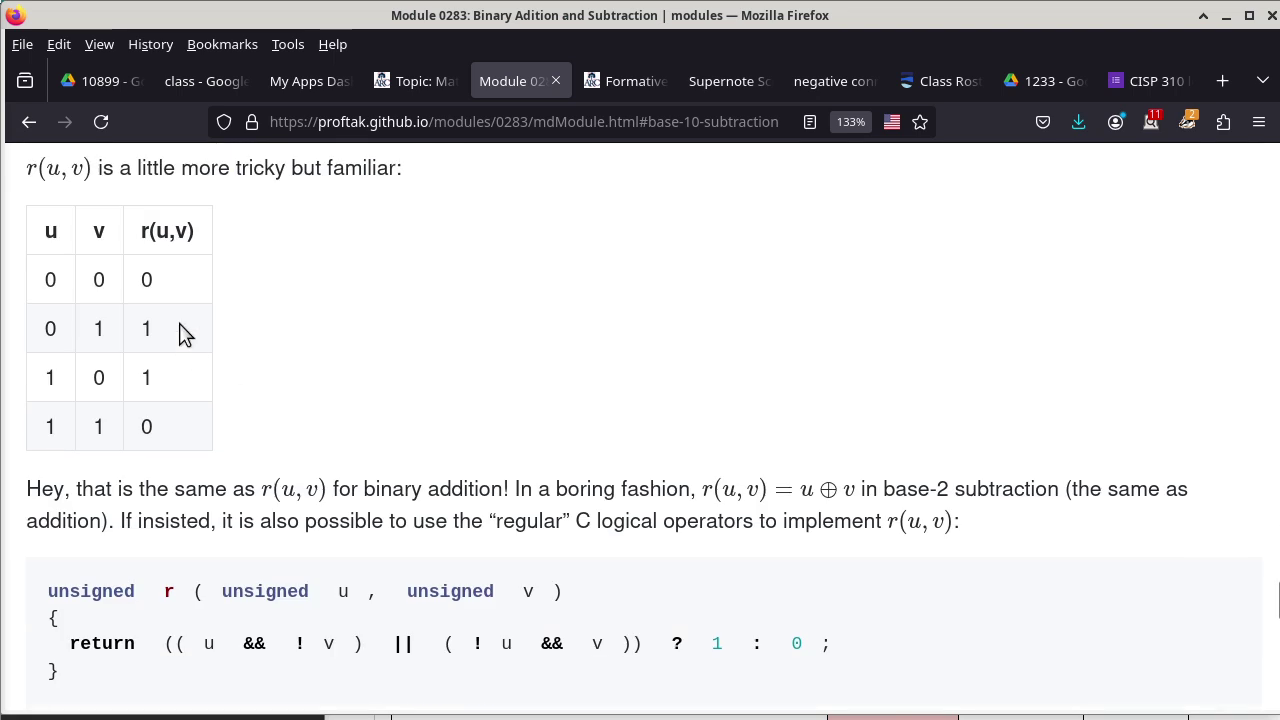
click(141, 276)
drag(141, 276, 166, 286)
click(144, 427)
drag(144, 427, 166, 437)
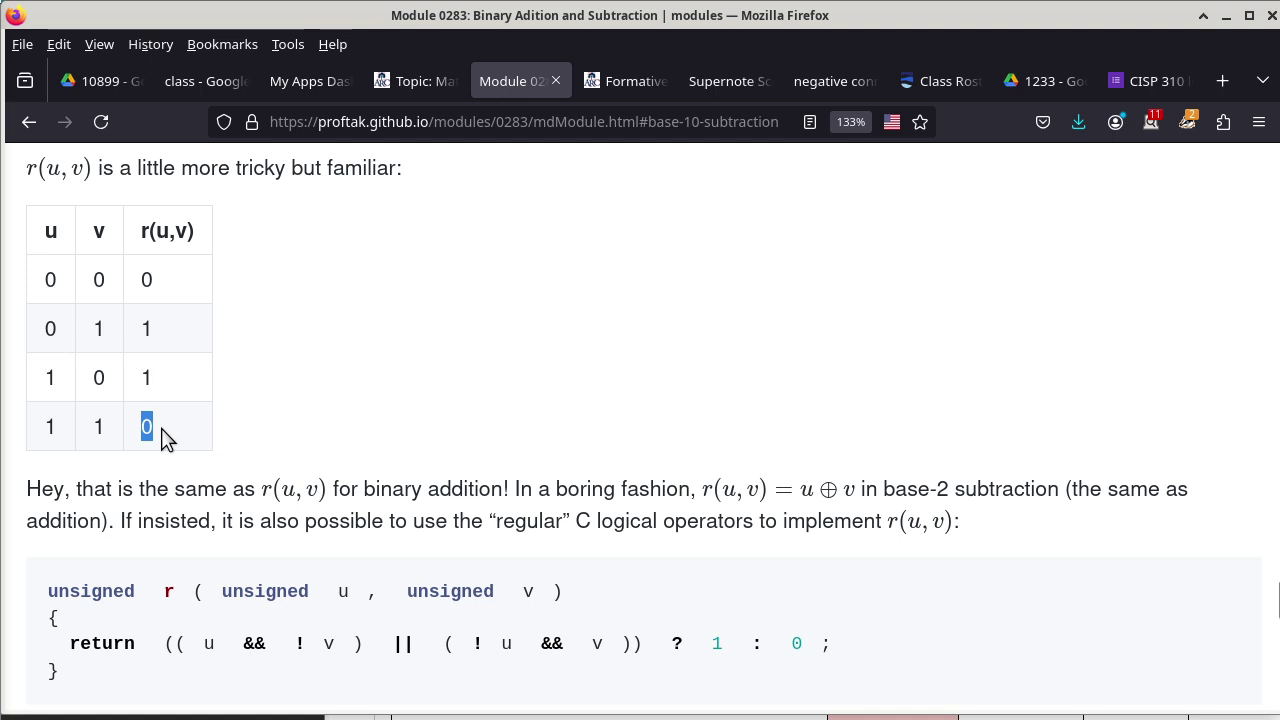
click(47, 231)
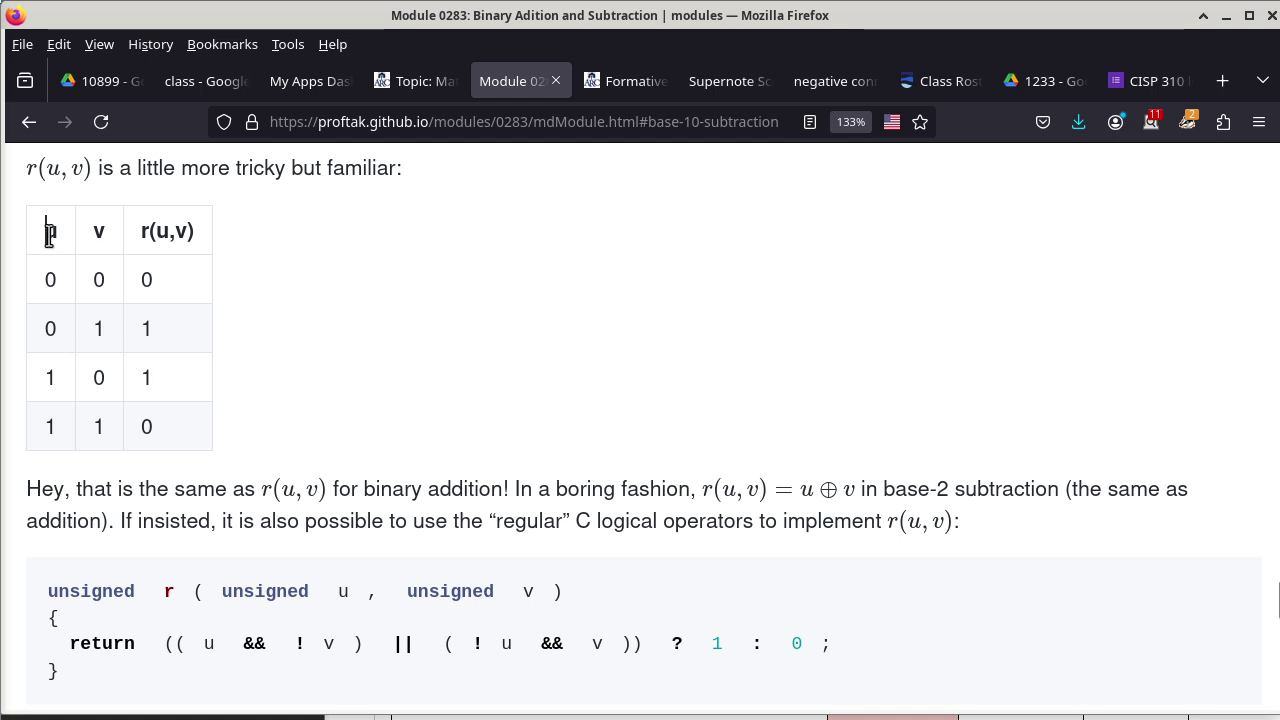
drag(47, 231, 112, 238)
click(94, 228)
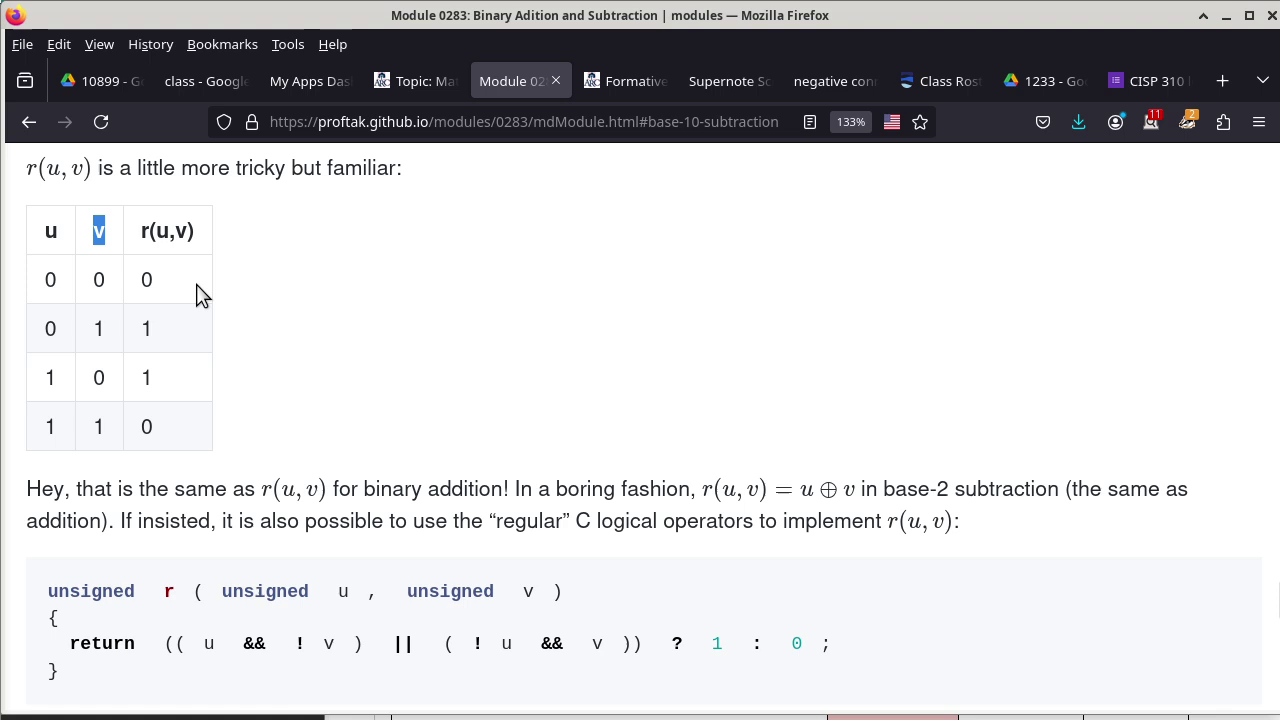
Scroll up to the b(u,v) table and highlight its first row 0 0 0 and last row 1 1 0.
scroll(260, 335, up, 5)
scroll(258, 340, up, 3)
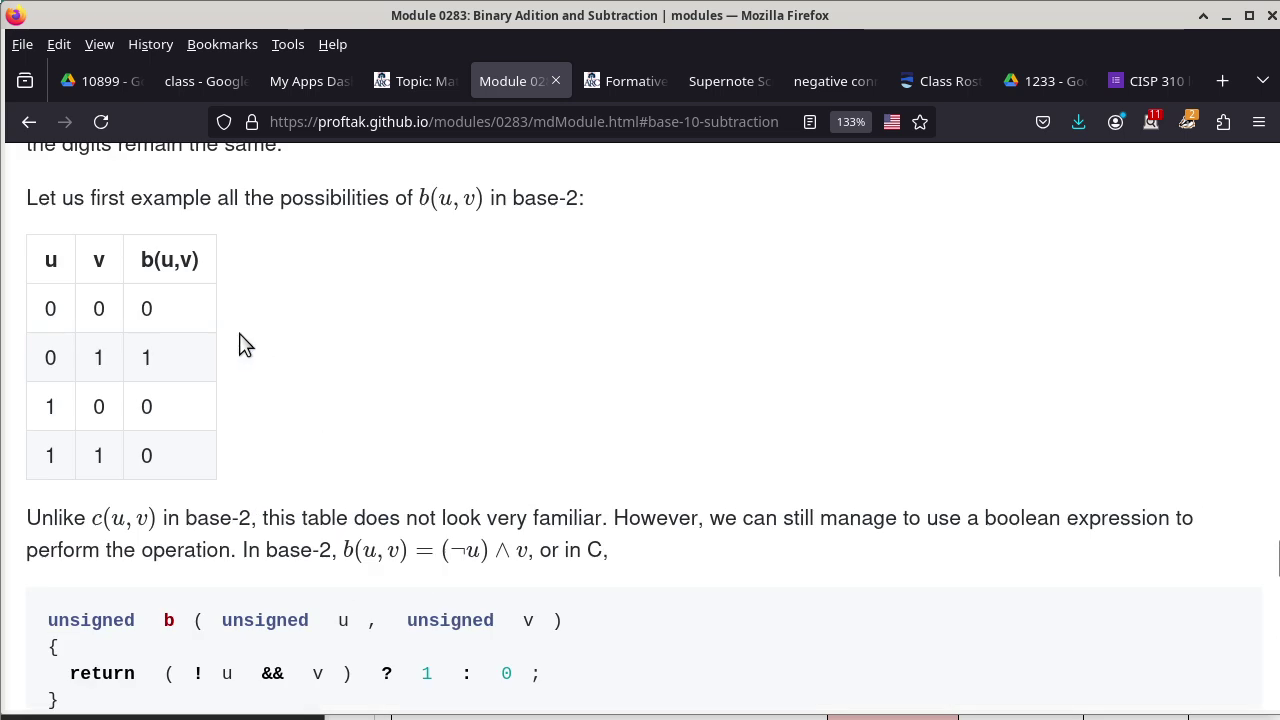
drag(47, 310, 171, 314)
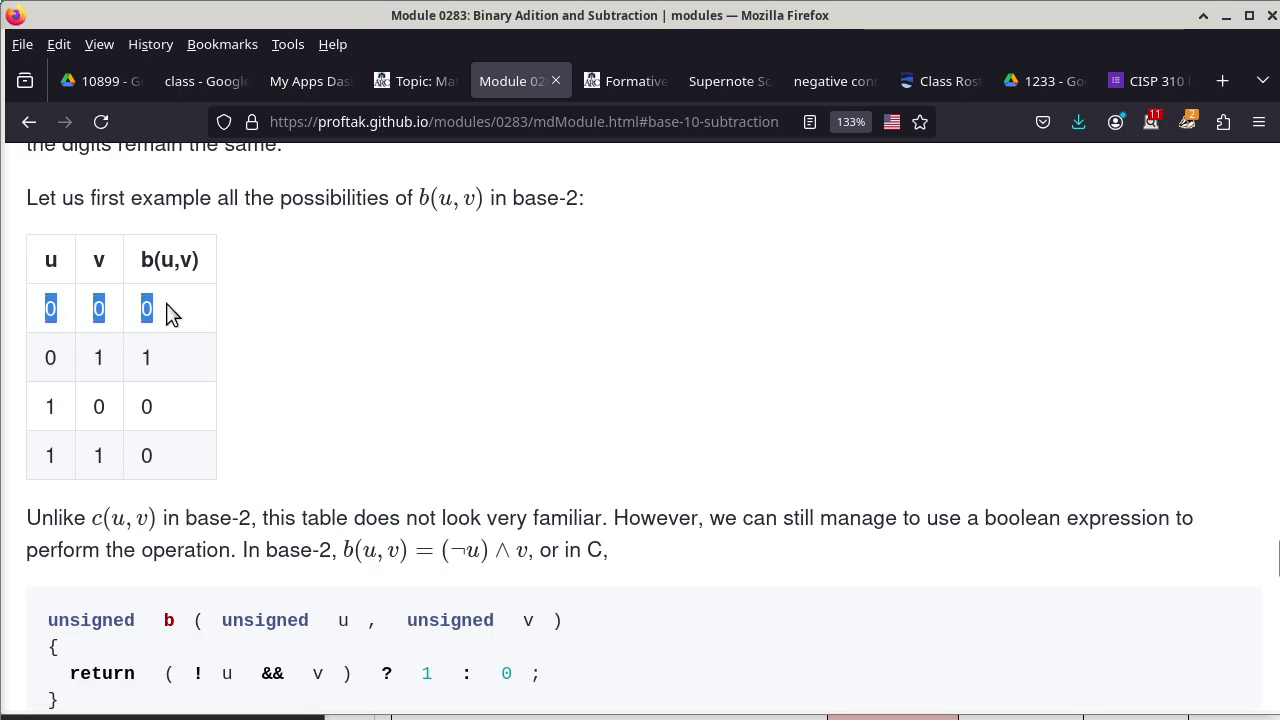
drag(47, 455, 190, 478)
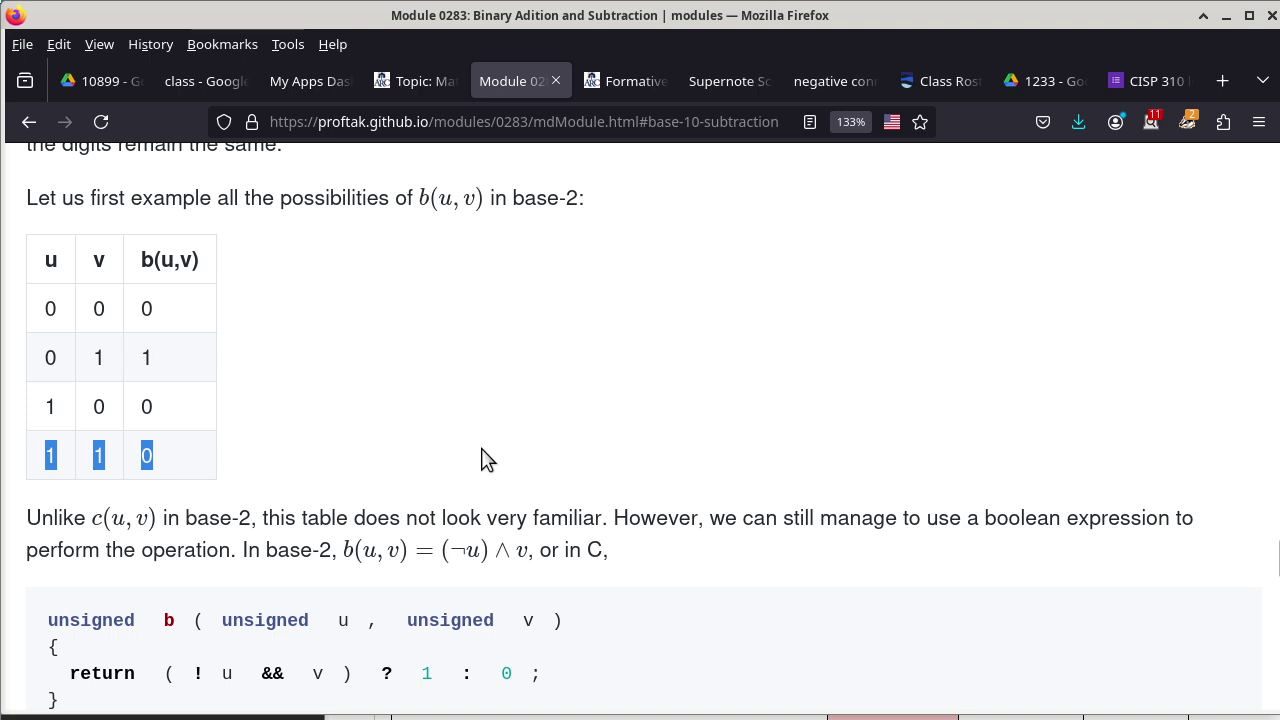
Scroll down past the borrow formula t_{i+1} to the 'Optimized adder and subtractor' heading.
scroll(480, 460, down, 4)
scroll(480, 460, down, 7)
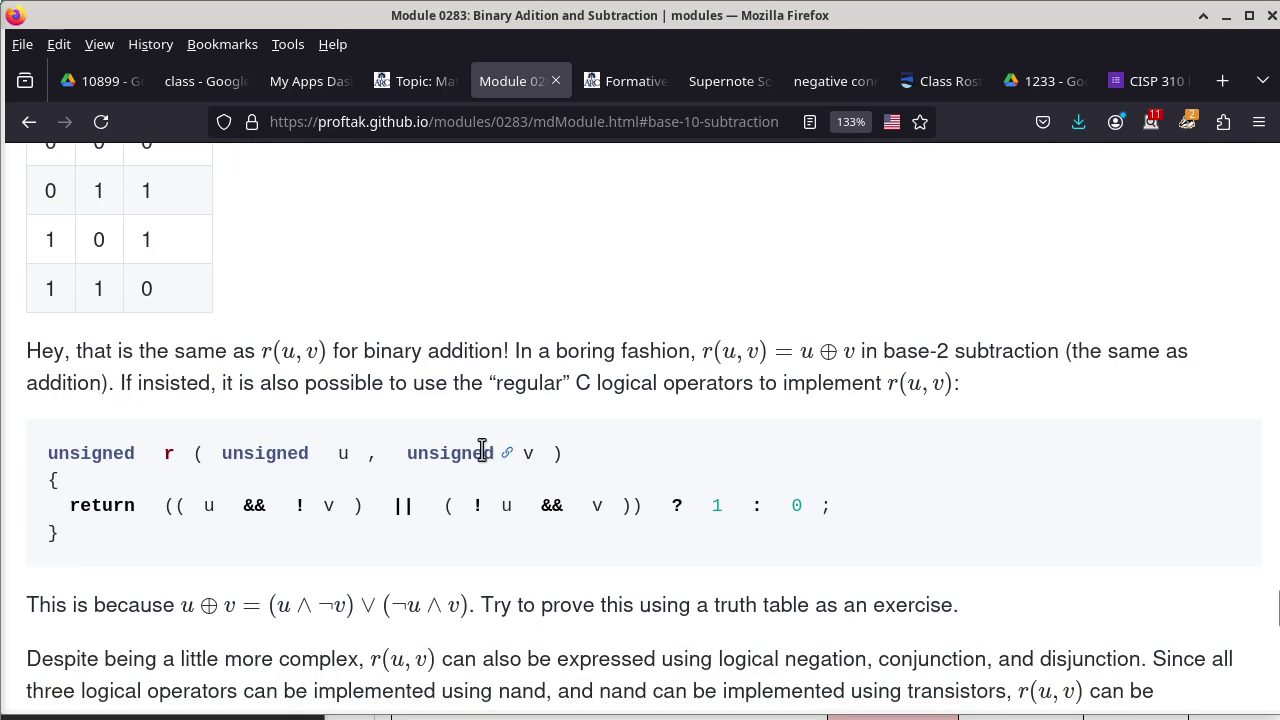
scroll(481, 449, down, 3)
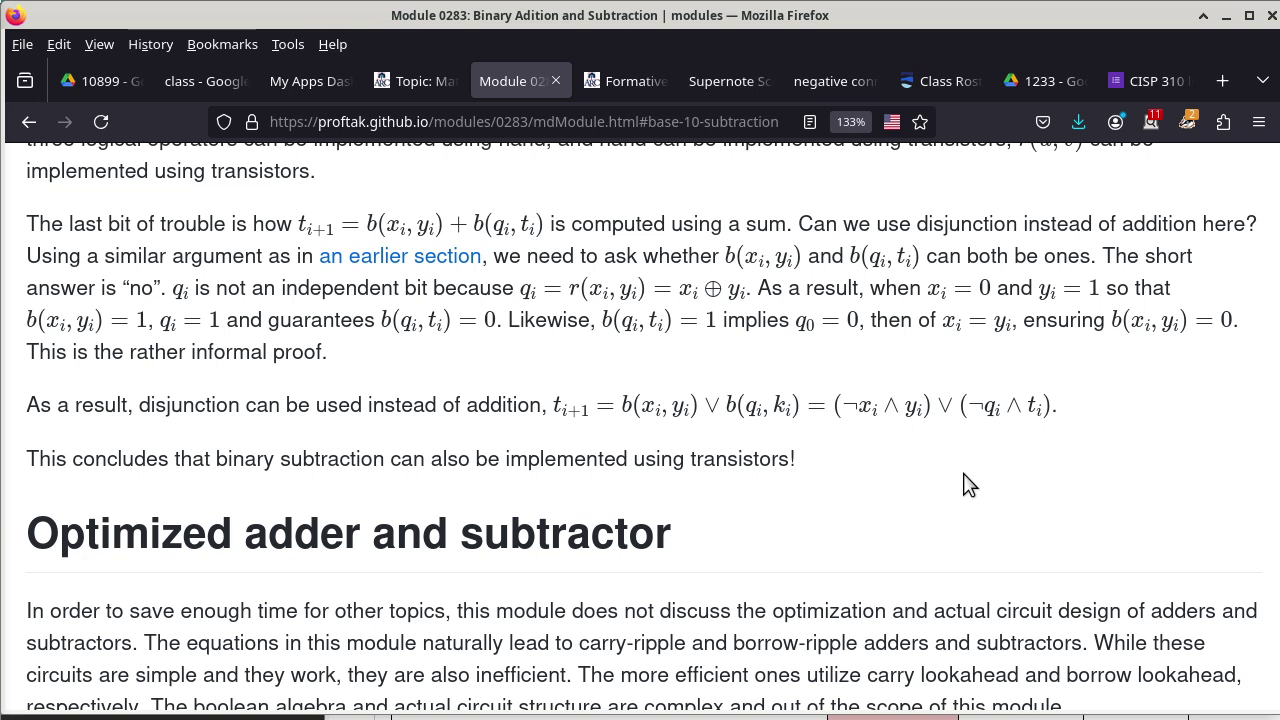
Scroll down to the AI-generated exercises section listing the five binary addition questions.
scroll(1033, 498, down, 4)
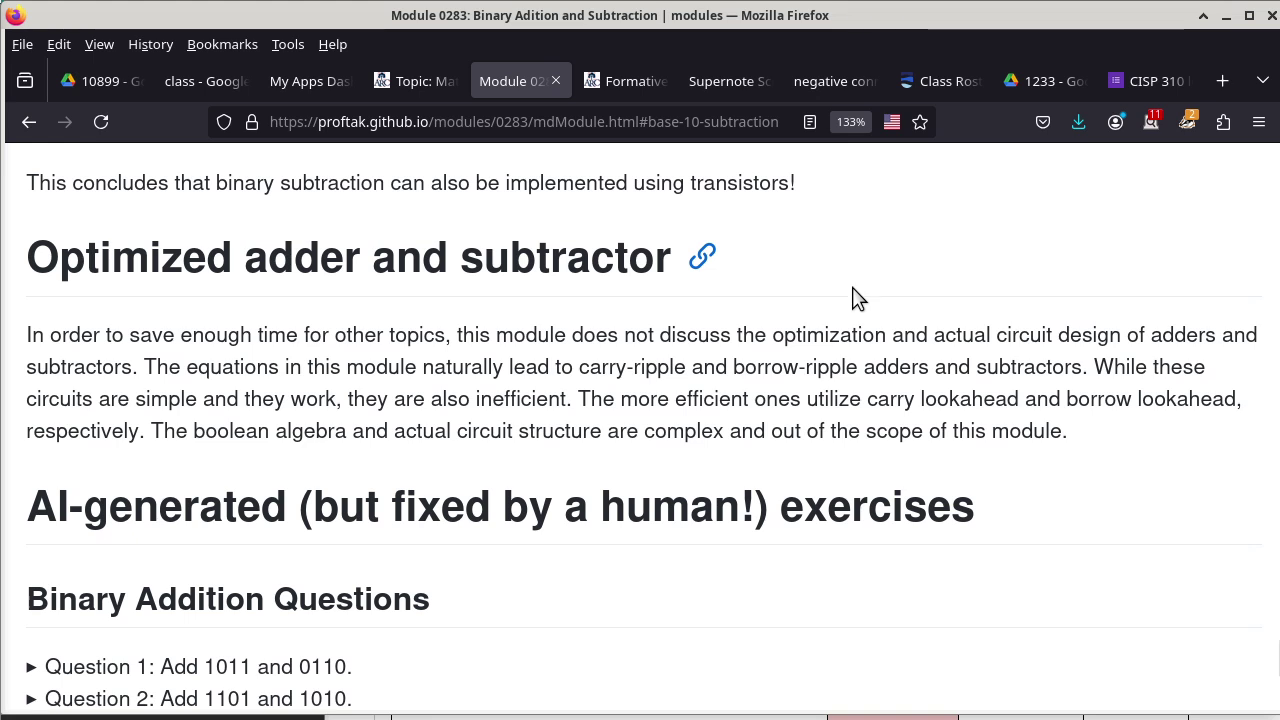
scroll(838, 360, down, 3)
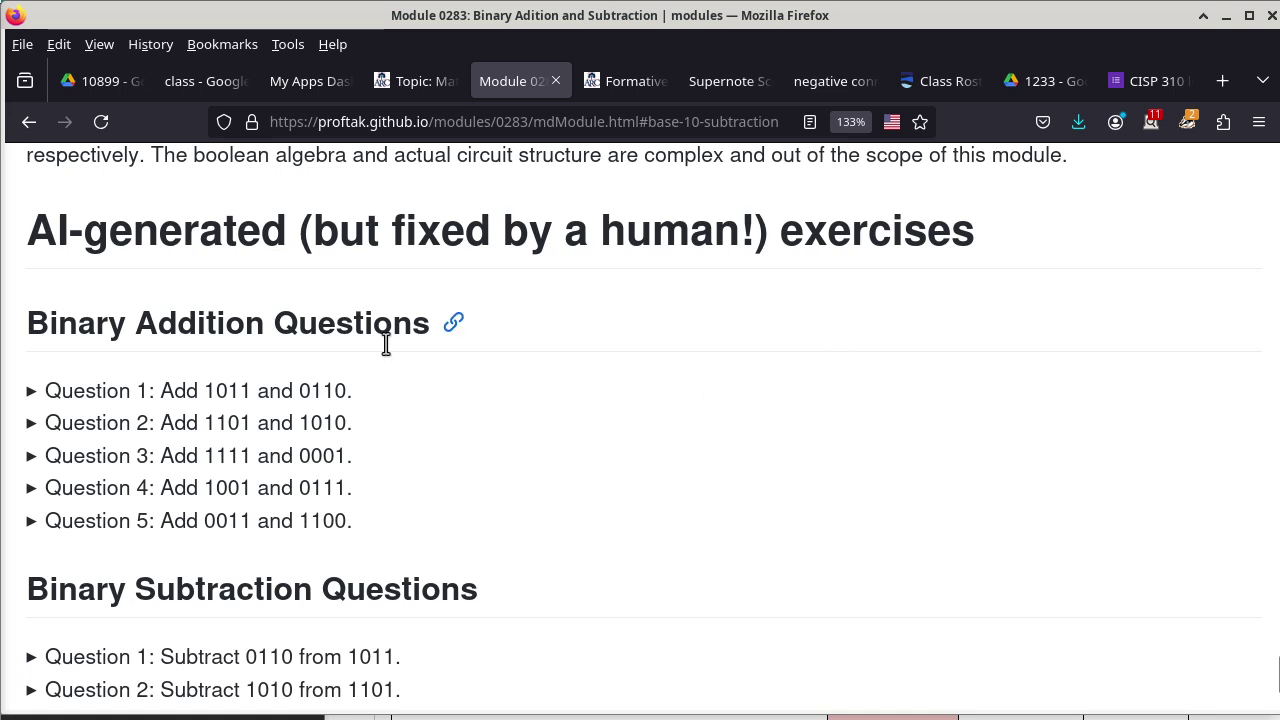
Scroll through Binary Addition Questions 1–5, from 1011 + 0110 to 0011 + 1100.
scroll(610, 452, down, 3)
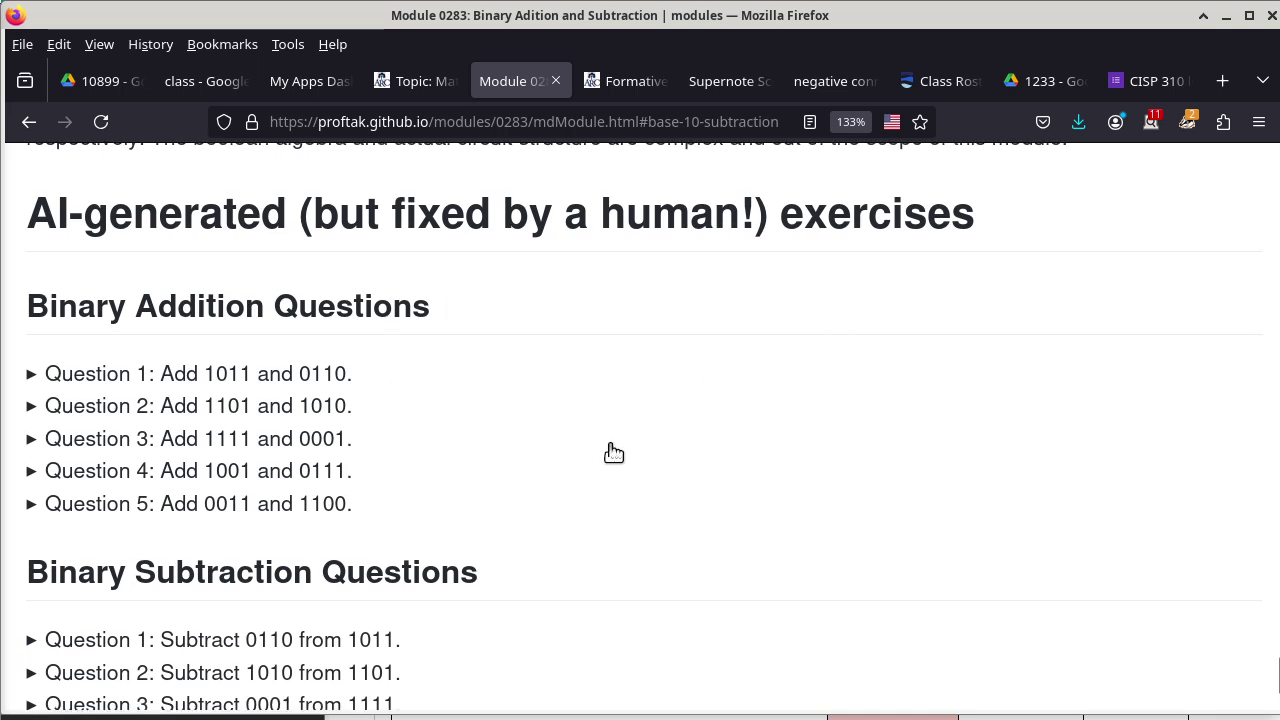
scroll(613, 453, up, 5)
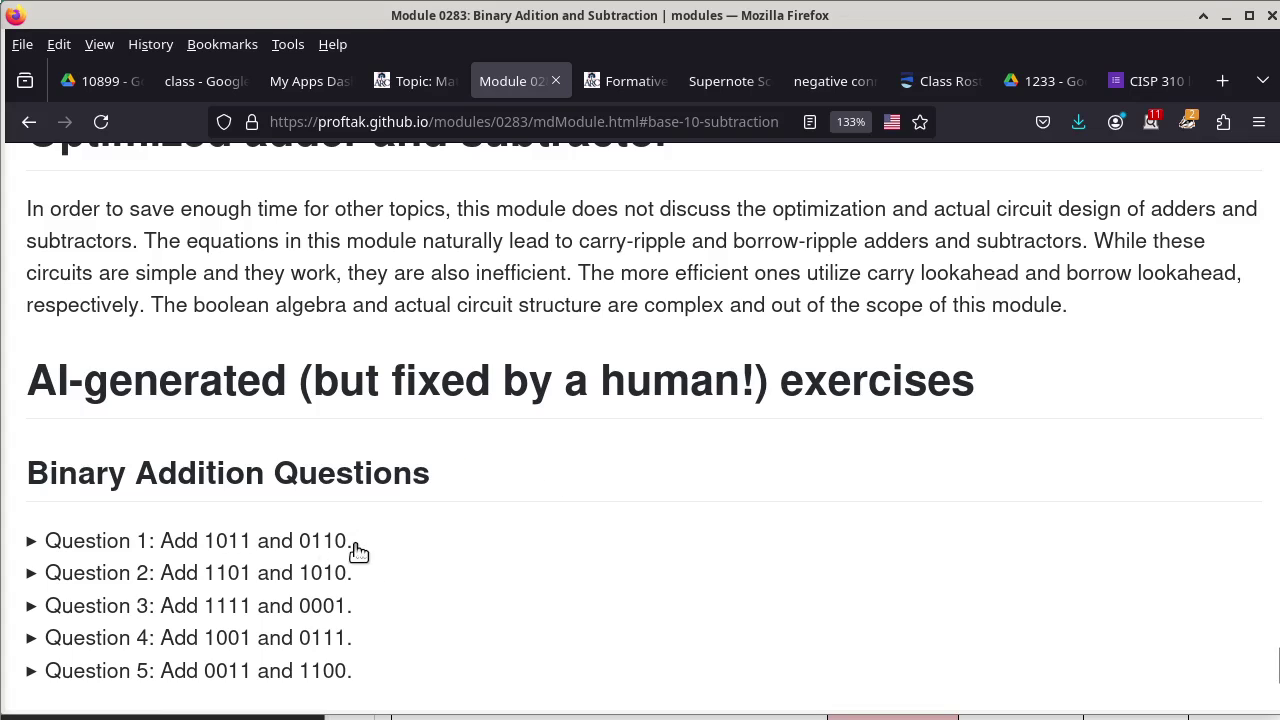
scroll(384, 540, down, 2)
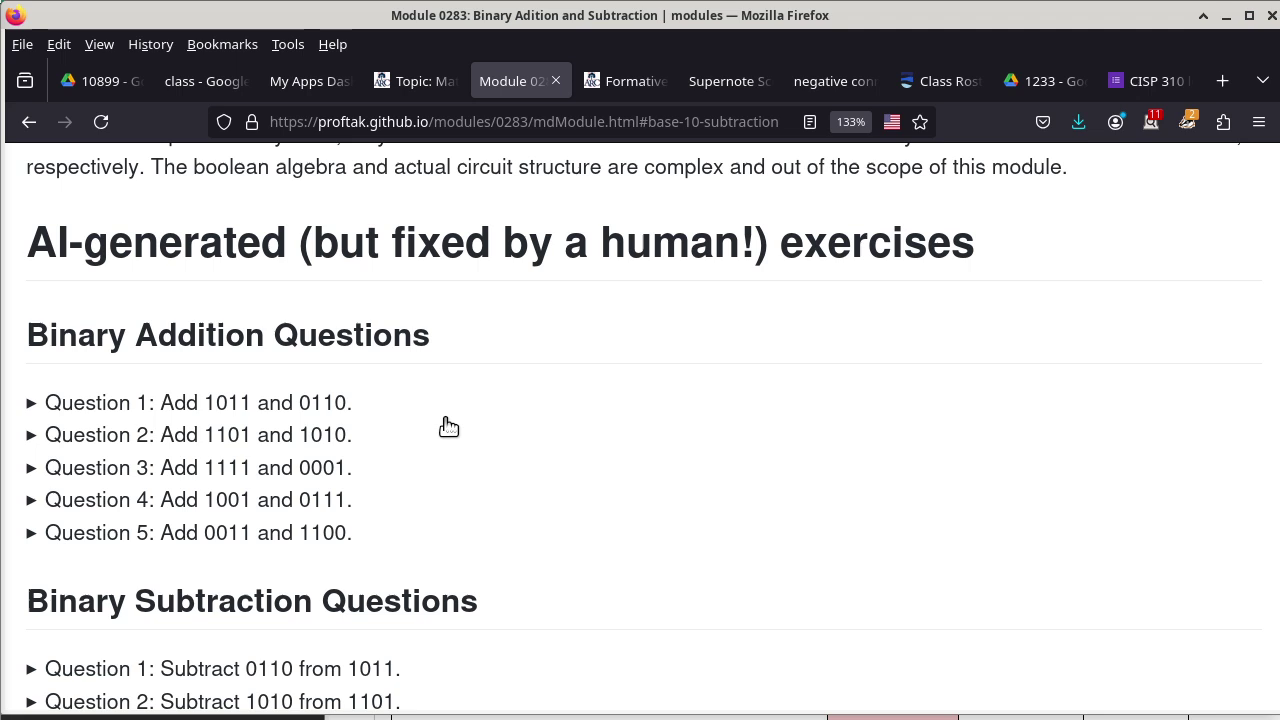
In the CISP 310 course Modules, publish the '20230905 roll taking' quiz and open its details.
click(427, 80)
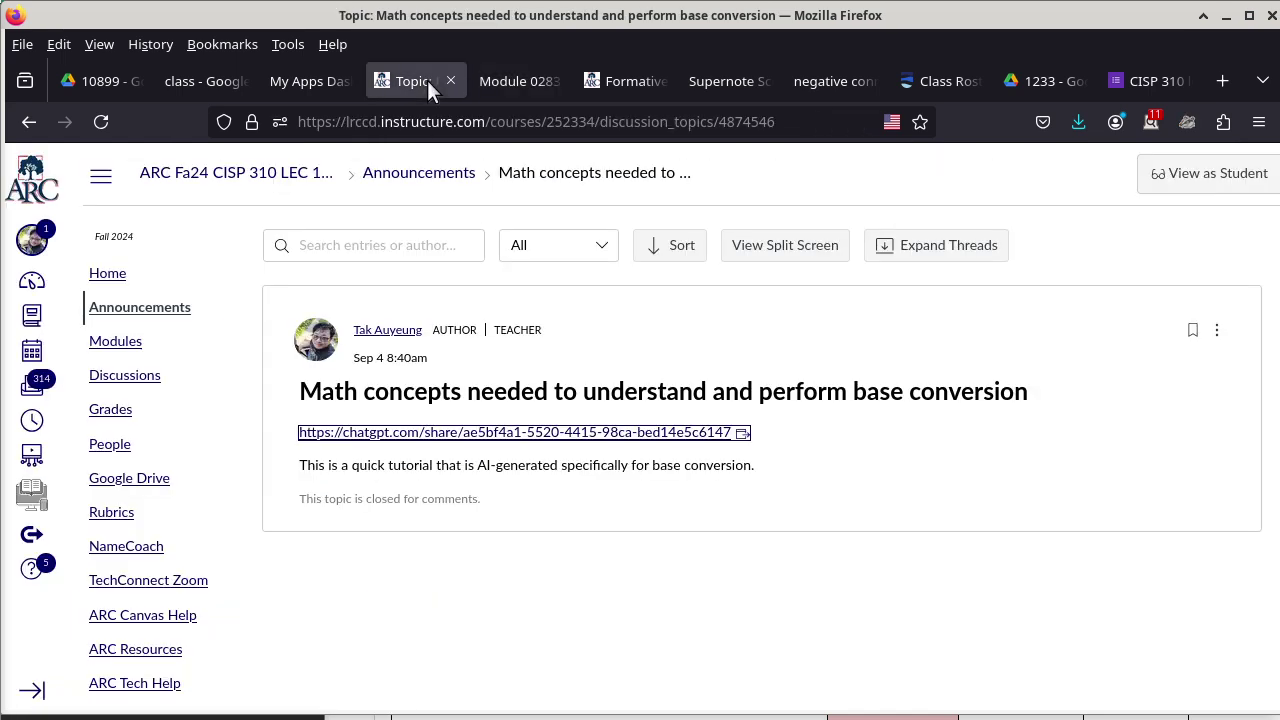
click(277, 173)
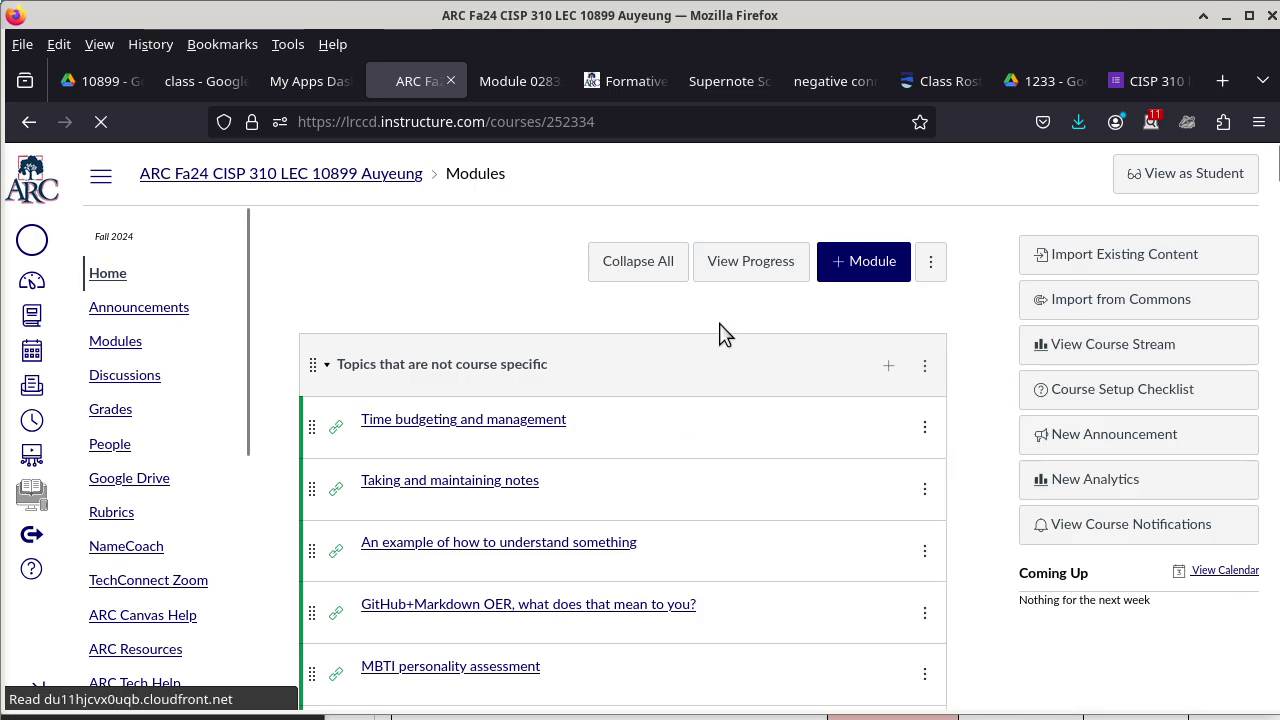
scroll(720, 332, down, 10)
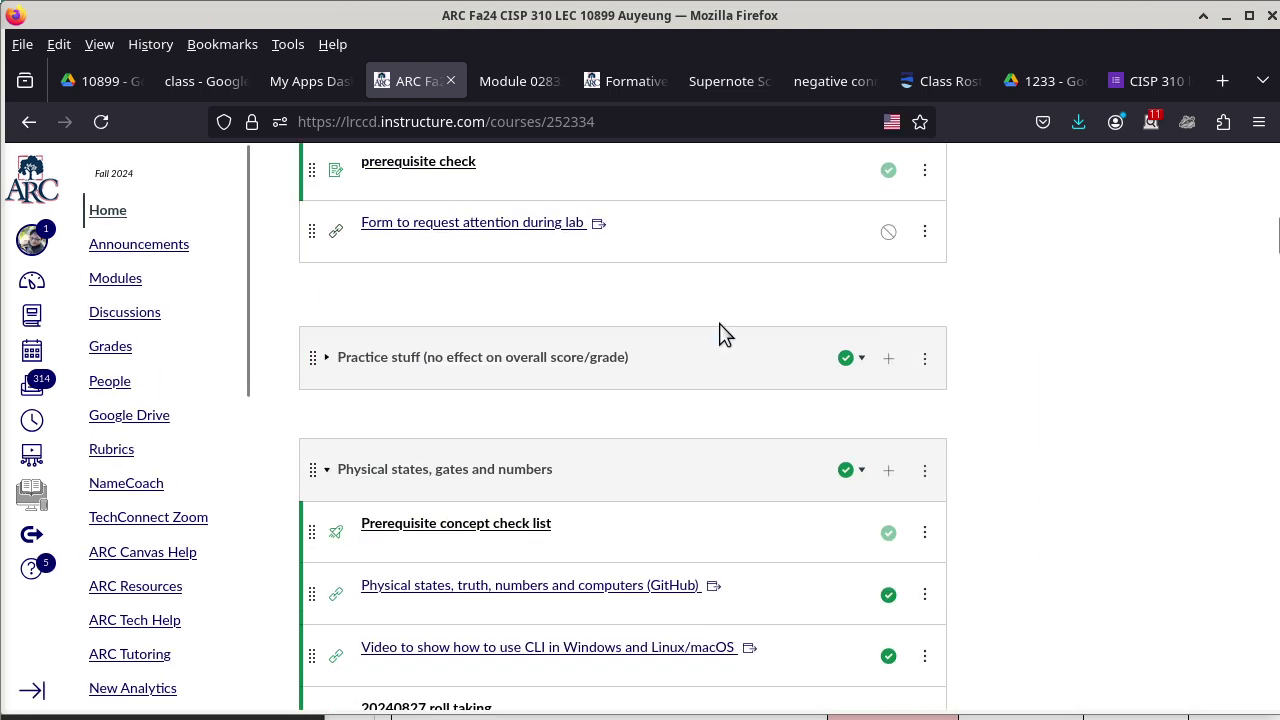
scroll(720, 332, down, 6)
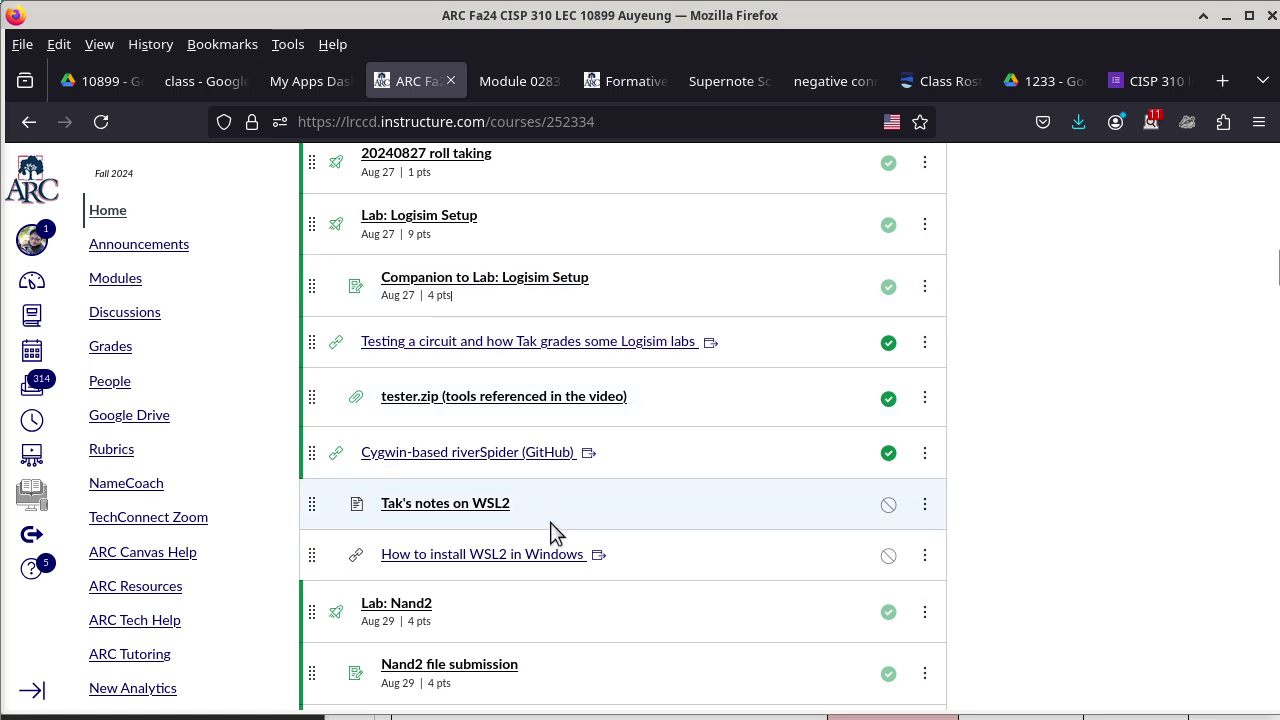
scroll(660, 510, down, 10)
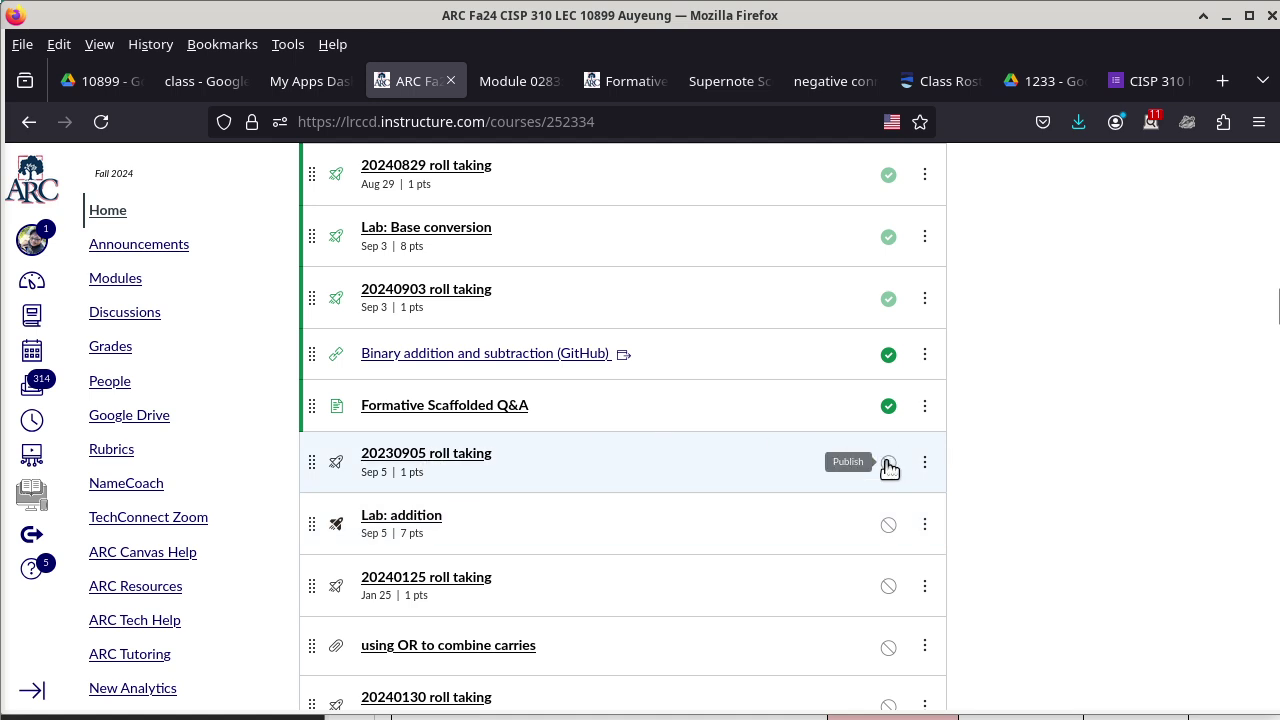
click(885, 462)
click(468, 458)
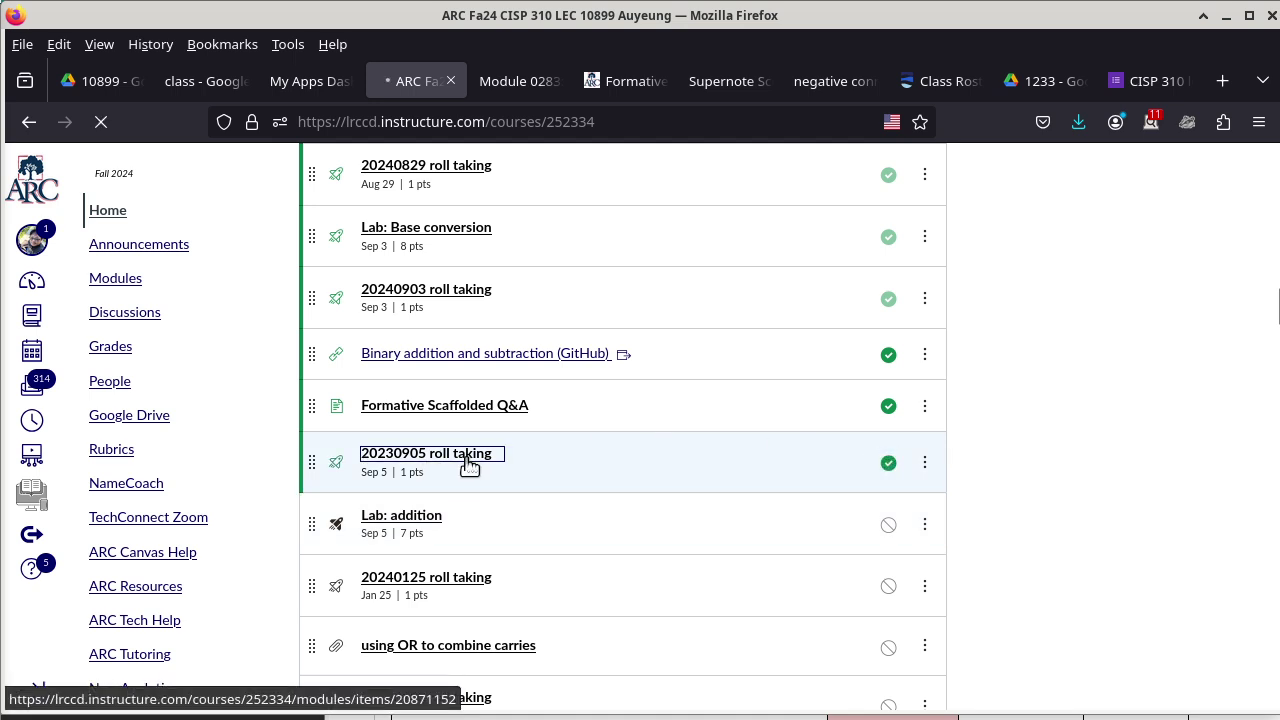
Select the quiz access code on the Canvas quiz page, then bring the terminal window forward.
scroll(690, 415, down, 3)
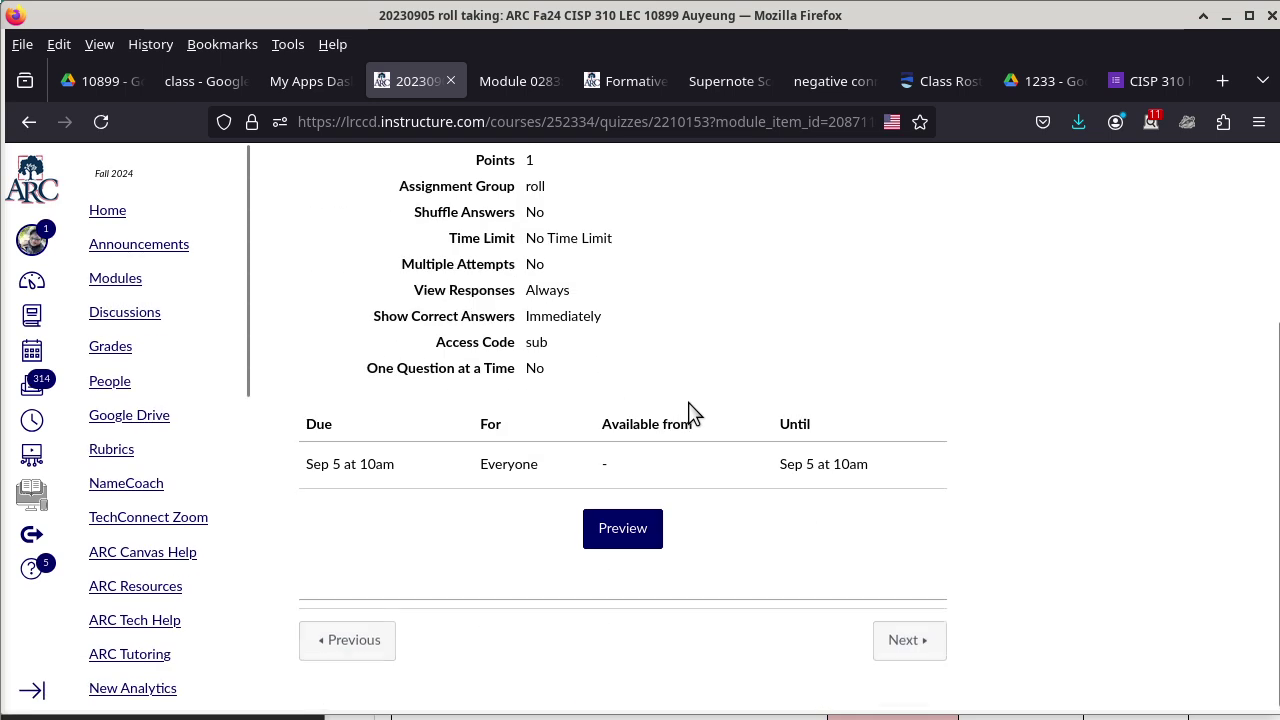
double_click(535, 339)
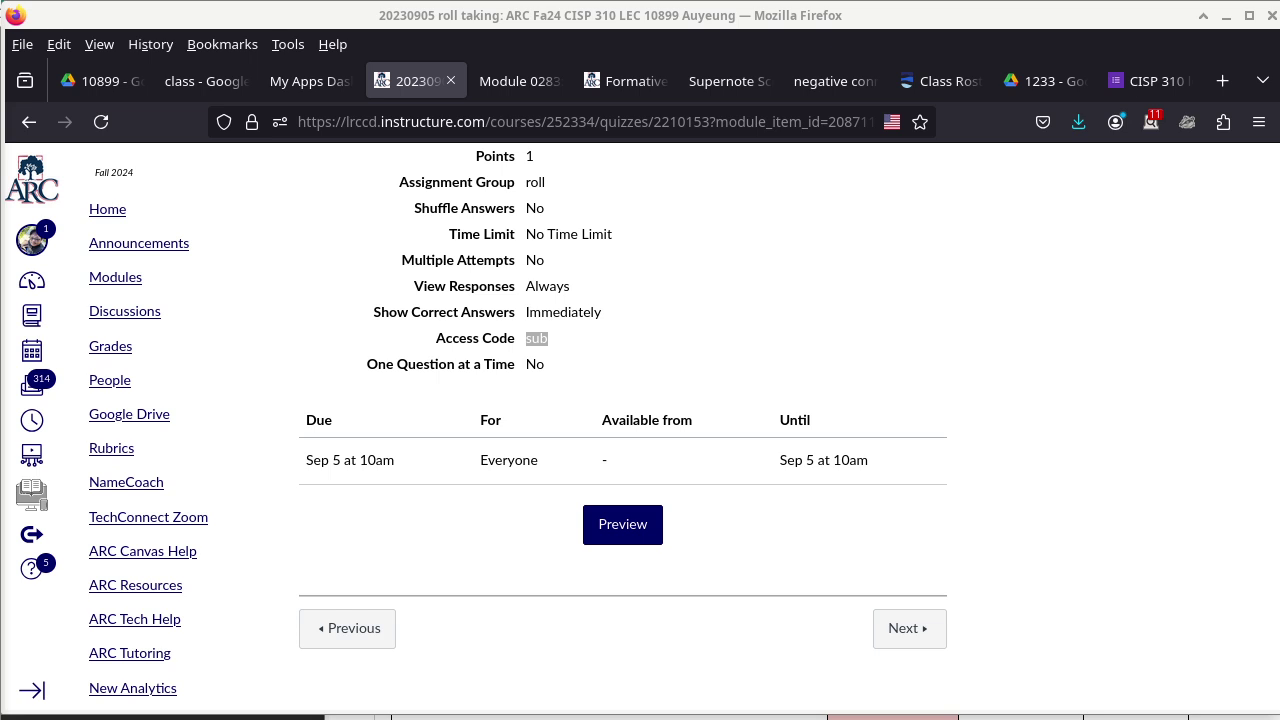
key(alt+Tab)
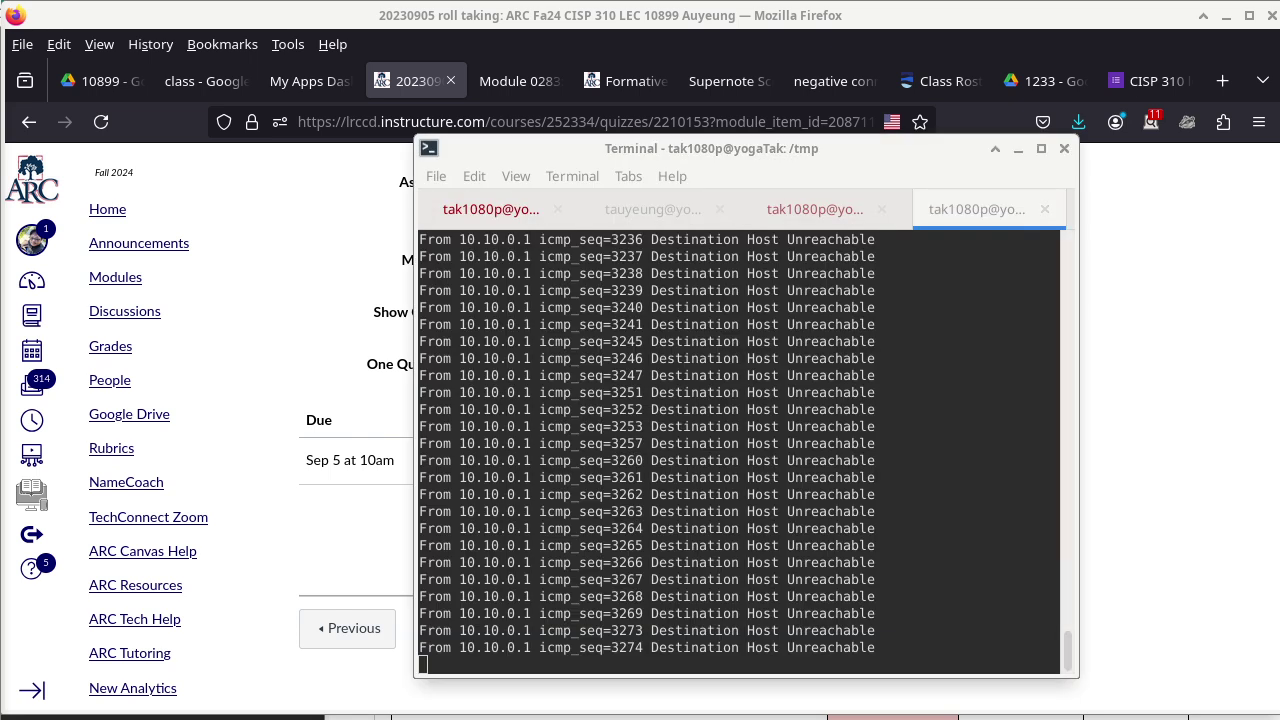
Exit the Unison sync shell session and launch Logisim with logisim.sh.
click(812, 212)
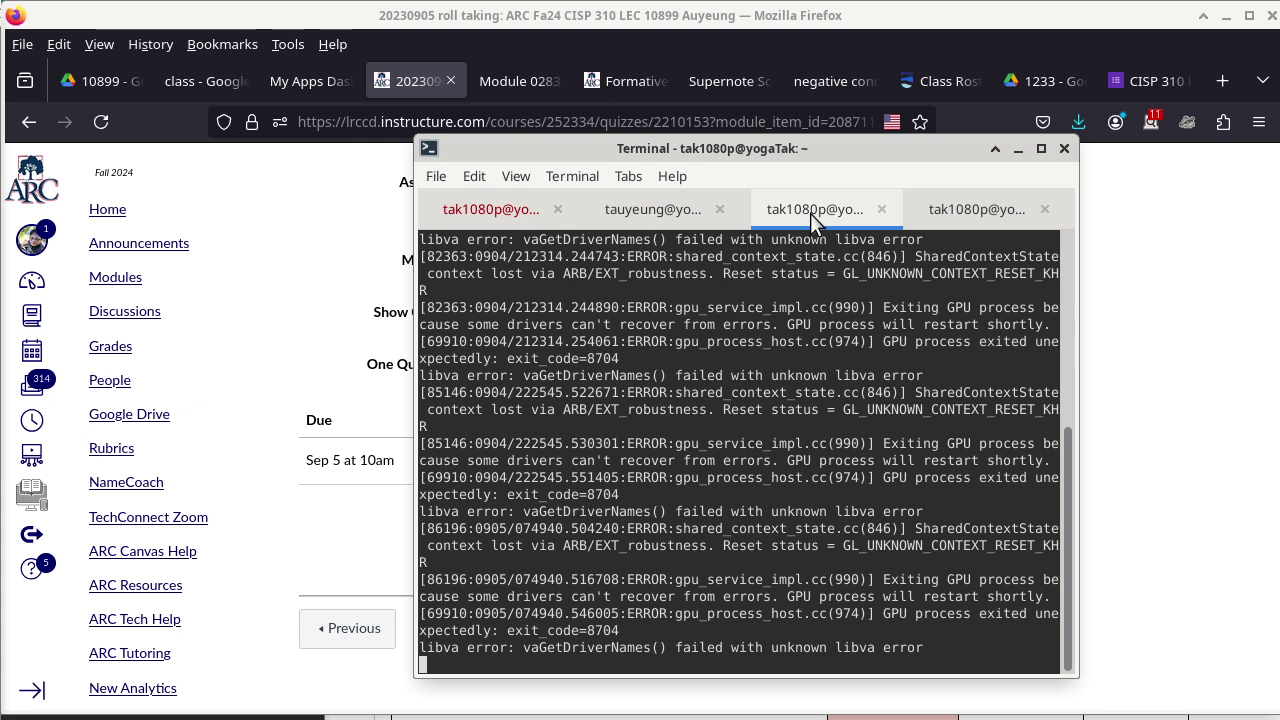
click(645, 205)
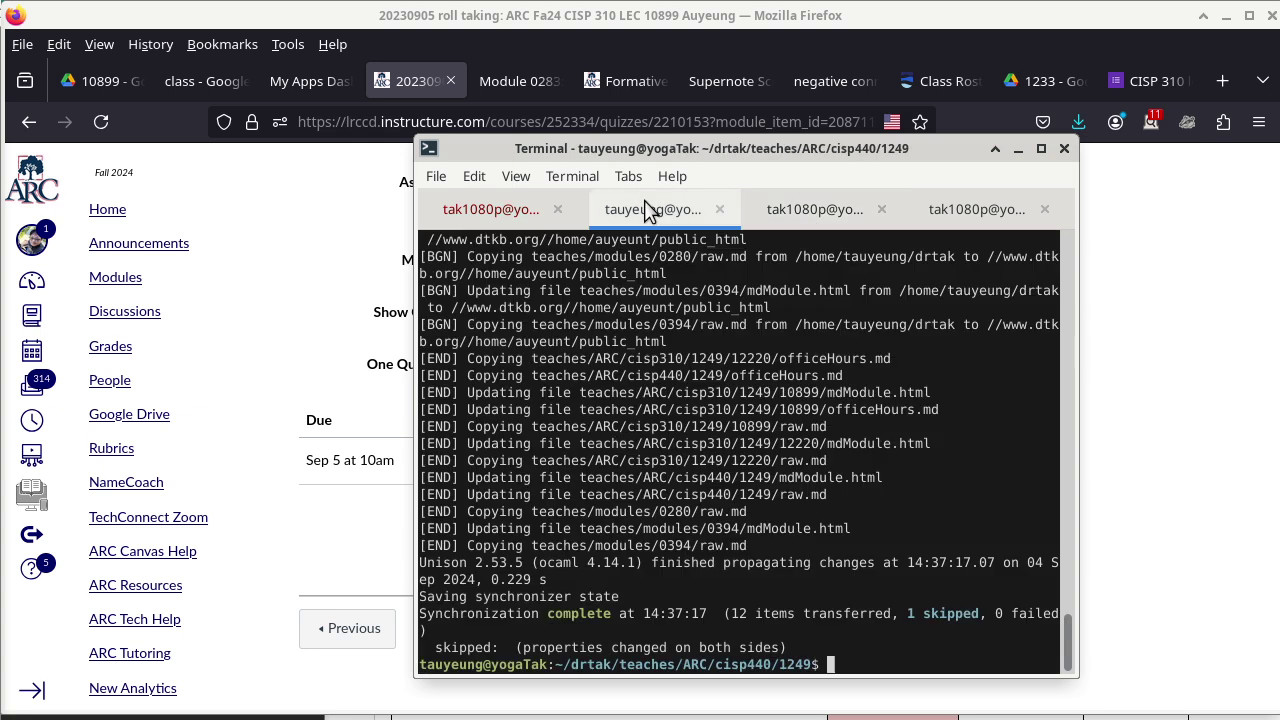
text(exit)
key(Return)
text(l)
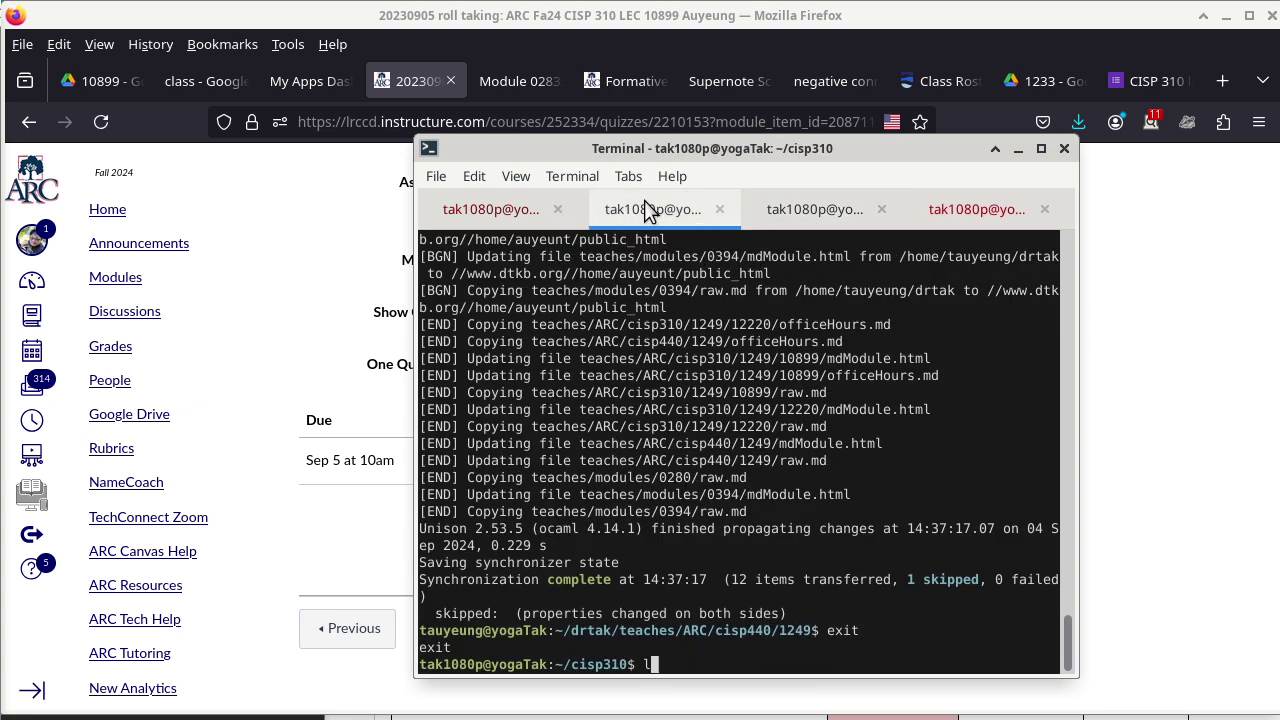
text(ogisim.sh)
key(Return)
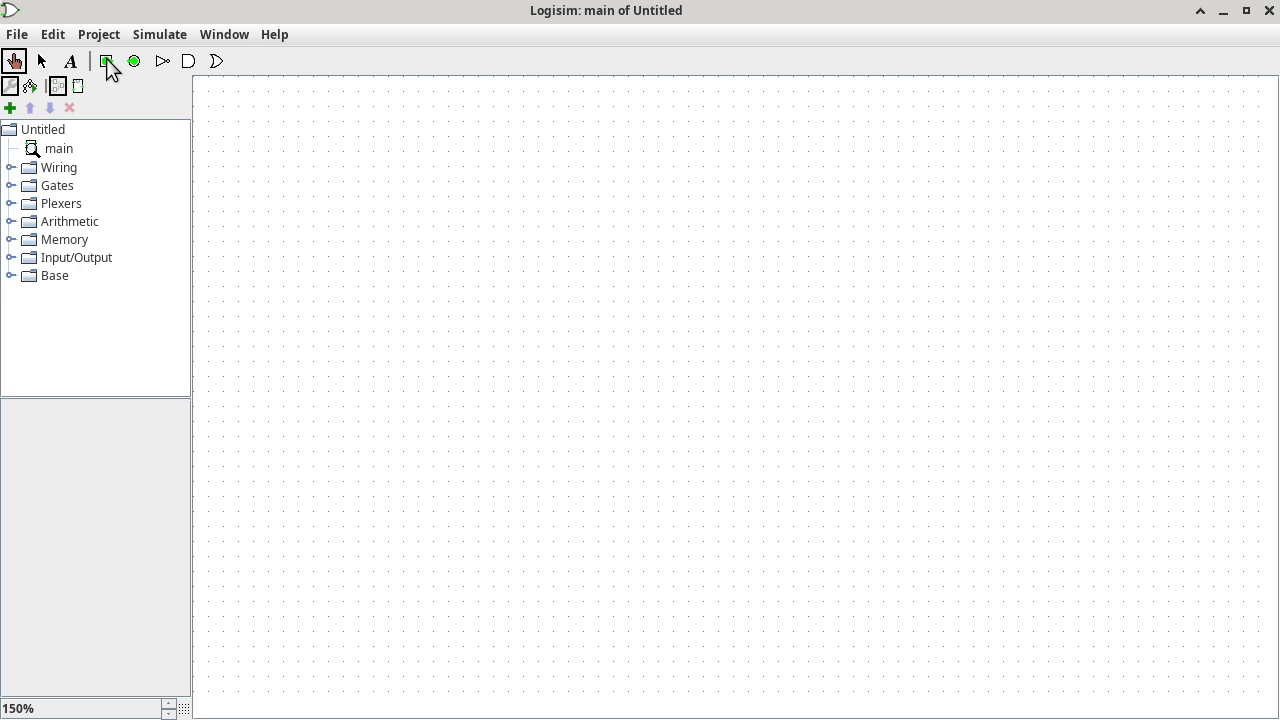
Place an input pin at the top-left of the canvas labelled u.
click(106, 58)
click(338, 139)
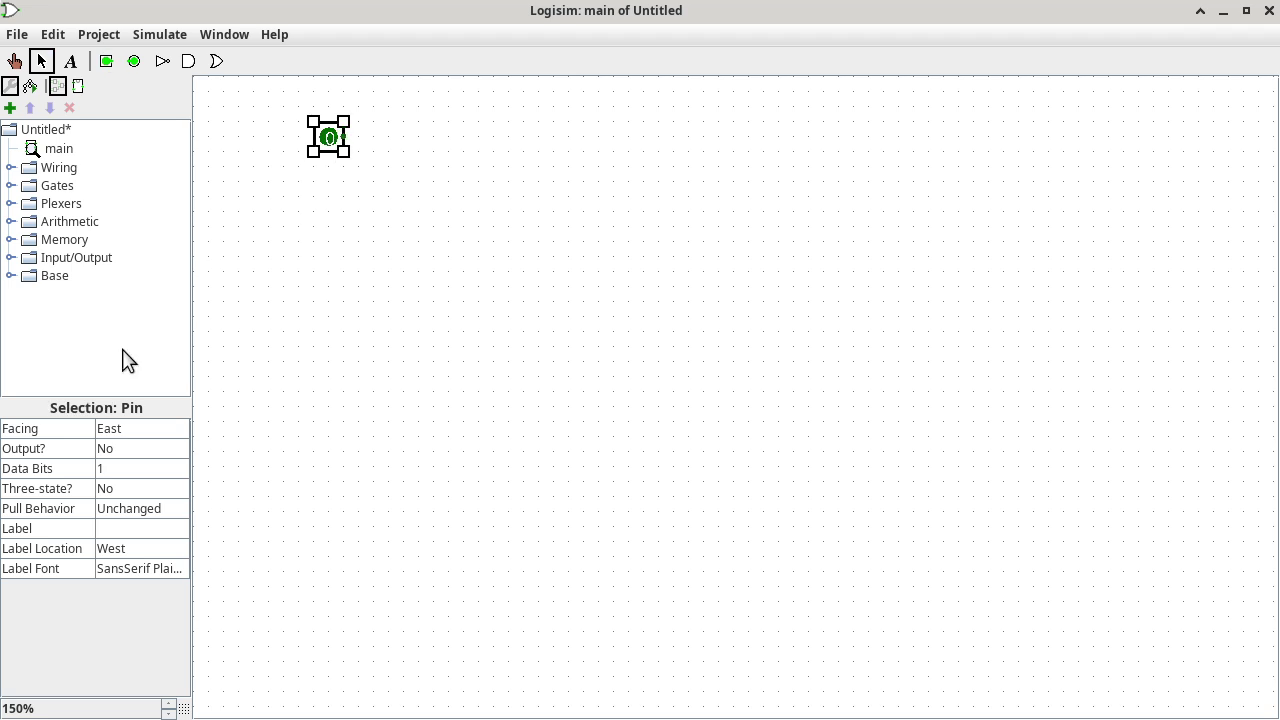
click(129, 530)
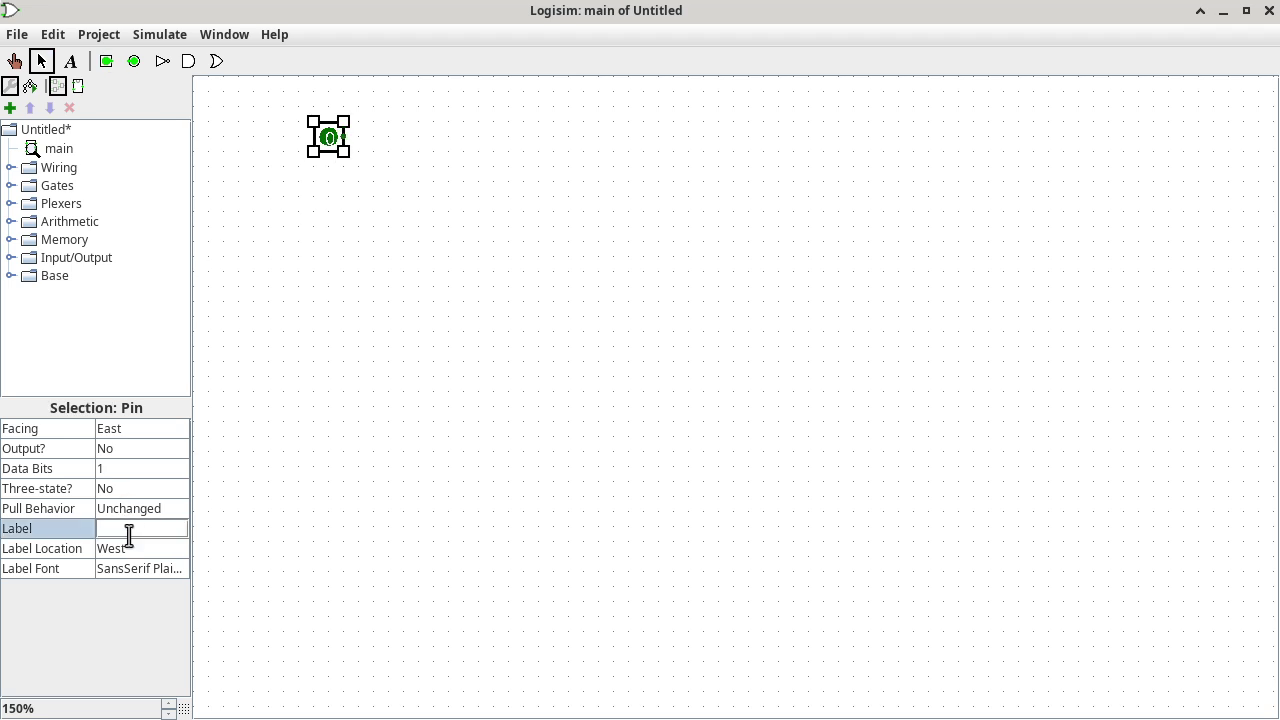
text(u)
key(Return)
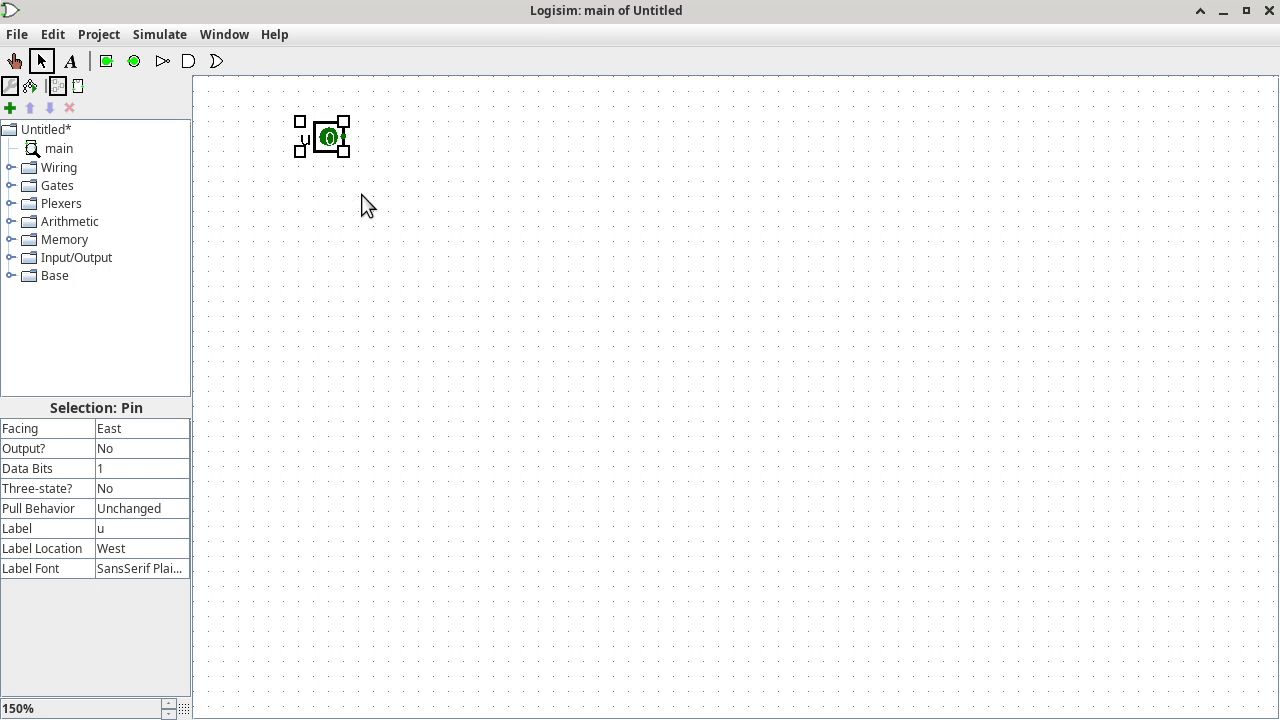
Duplicate the u pin, move the copy below it, and label it v.
key(ctrl+d)
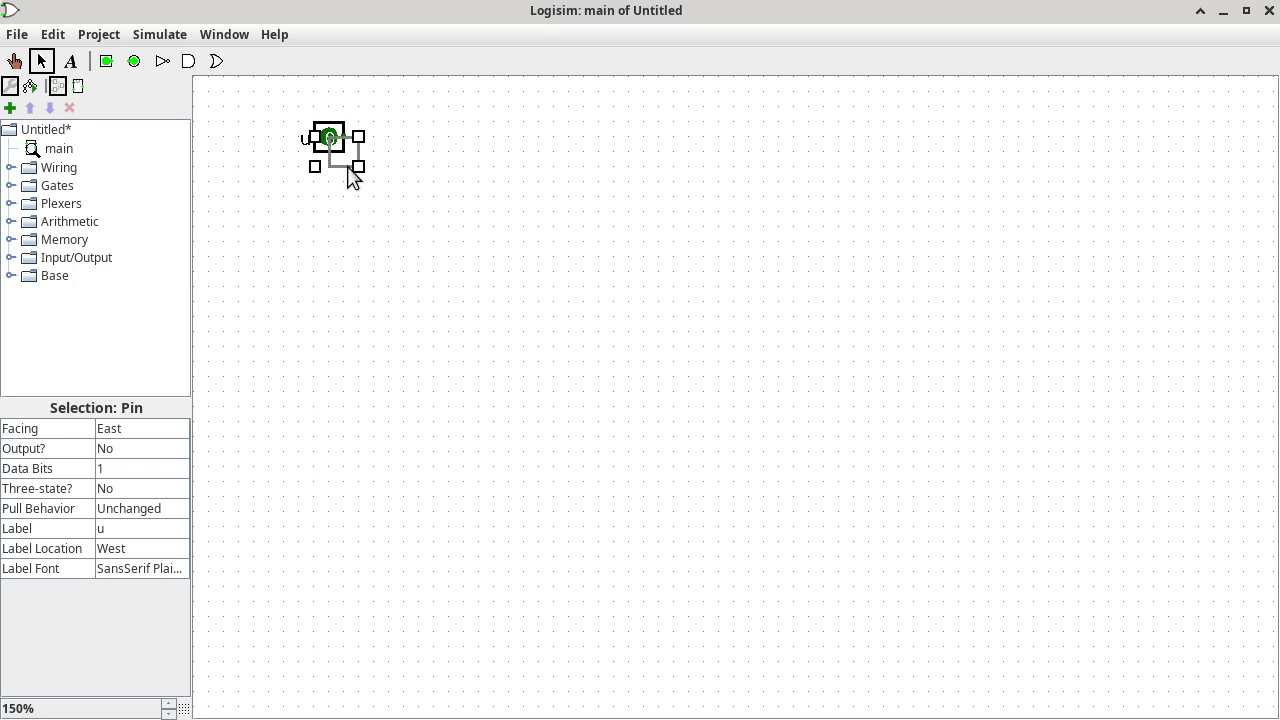
click(350, 176)
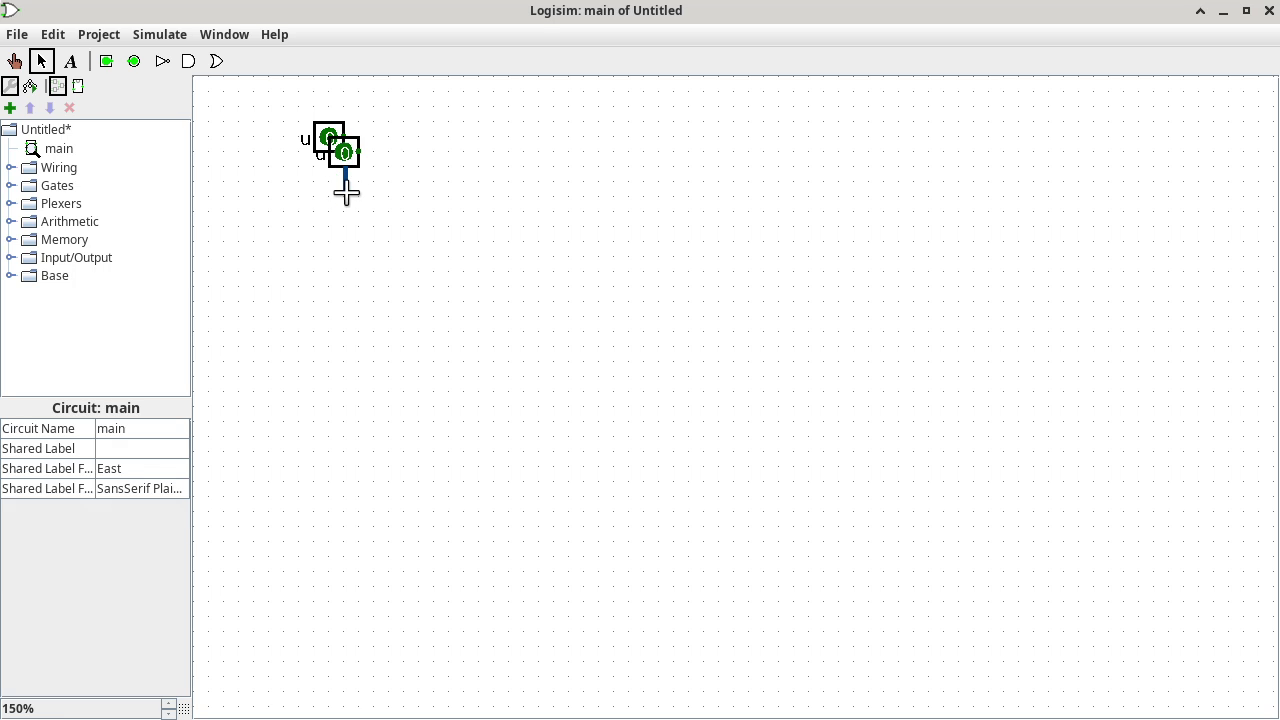
click(353, 166)
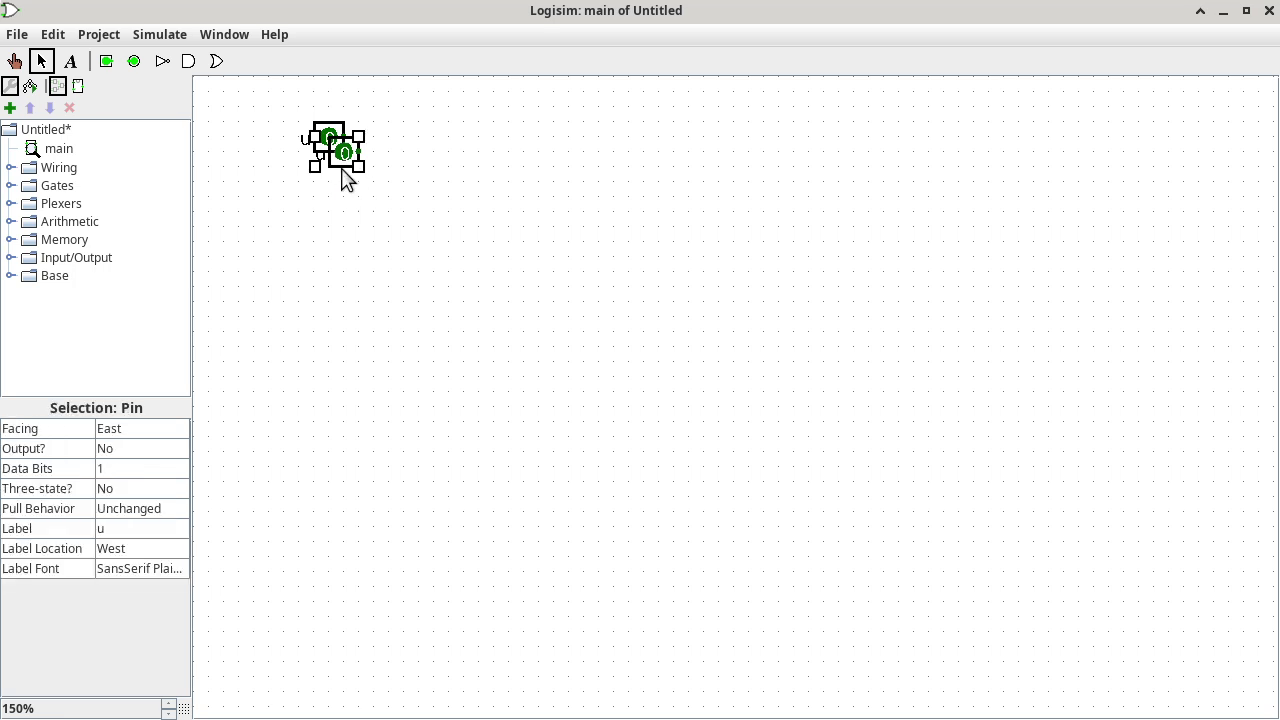
mouse_move(336, 168)
mouse_down()
mouse_move(336, 193)
mouse_move(357, 174)
mouse_up()
click(357, 175)
click(340, 171)
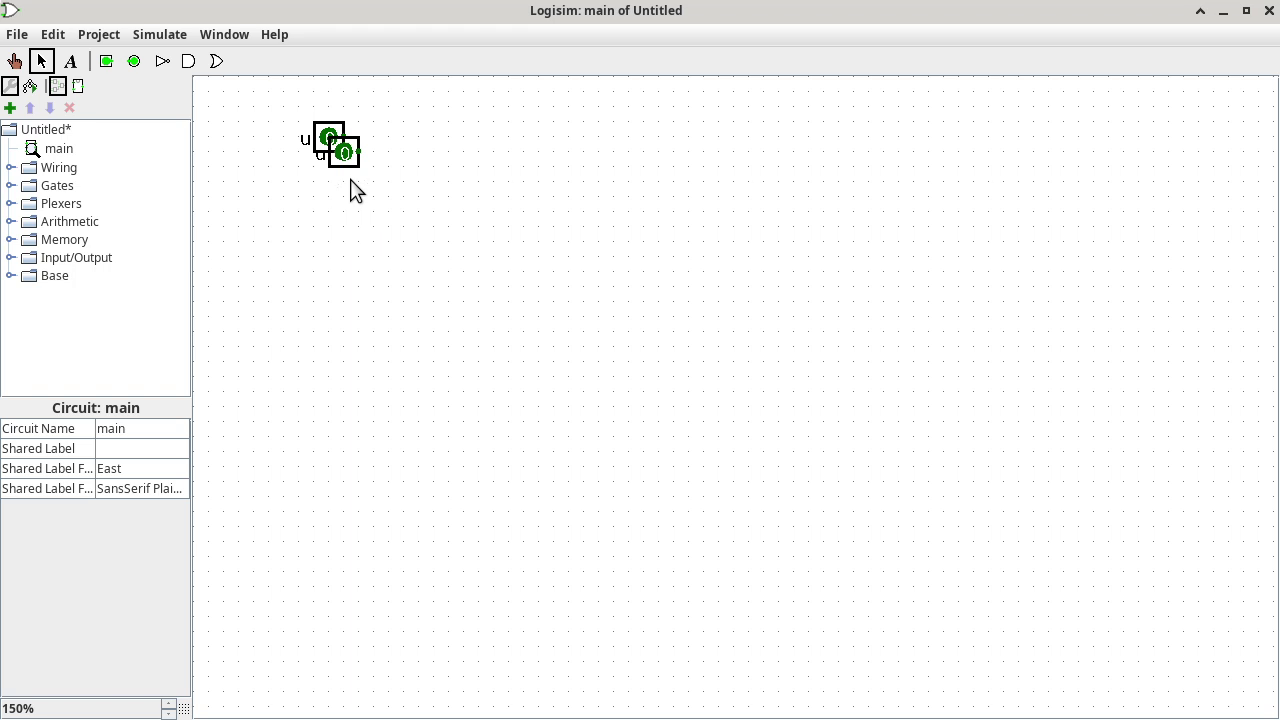
click(355, 174)
drag(355, 174, 331, 218)
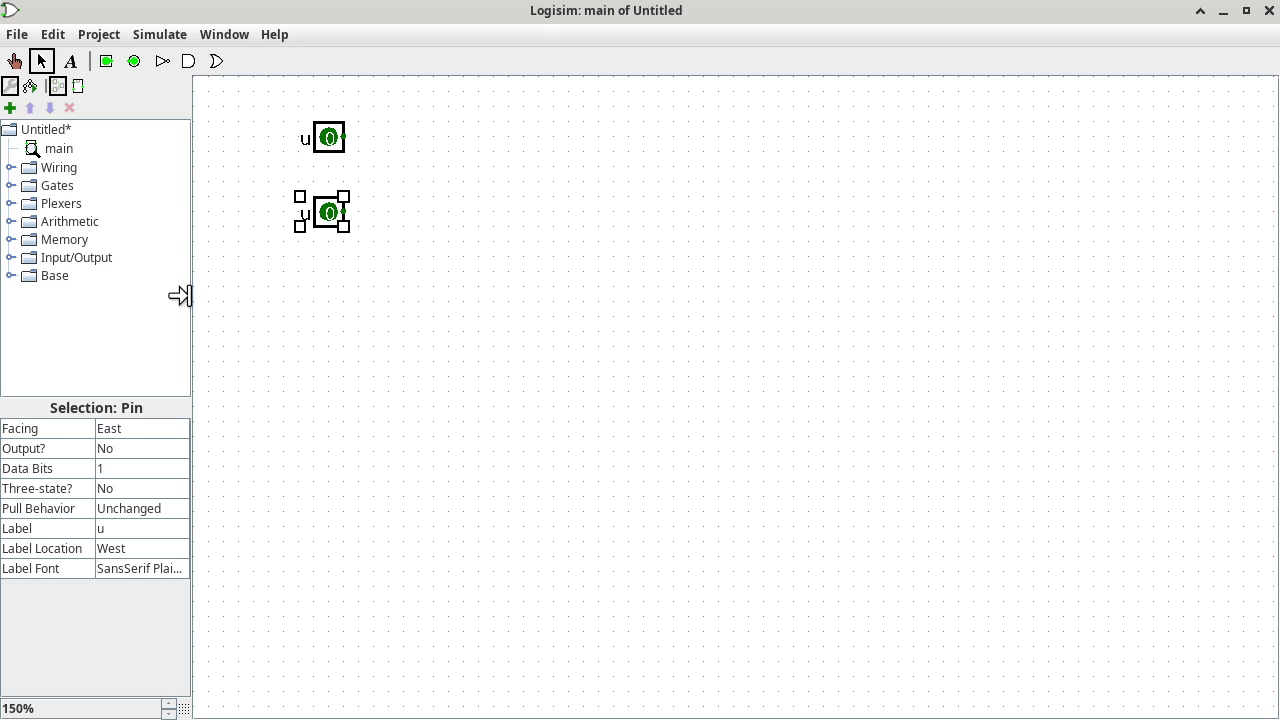
click(143, 532)
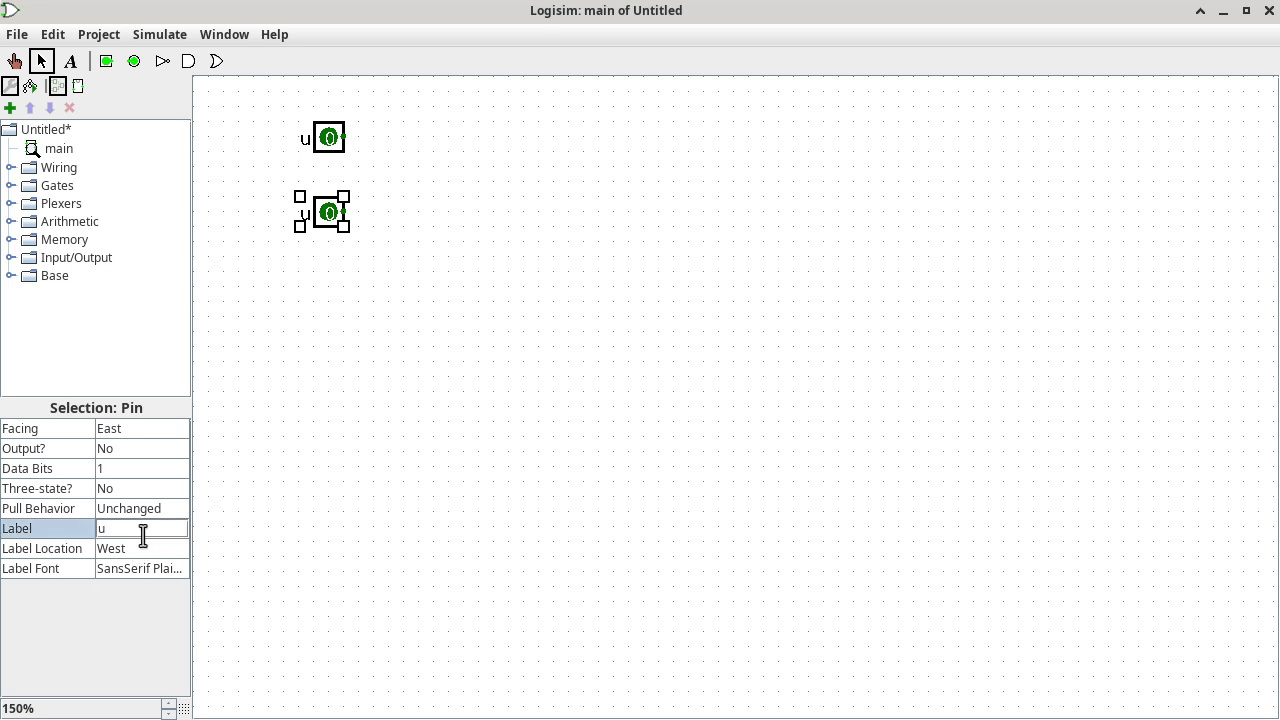
text(v)
key(Return)
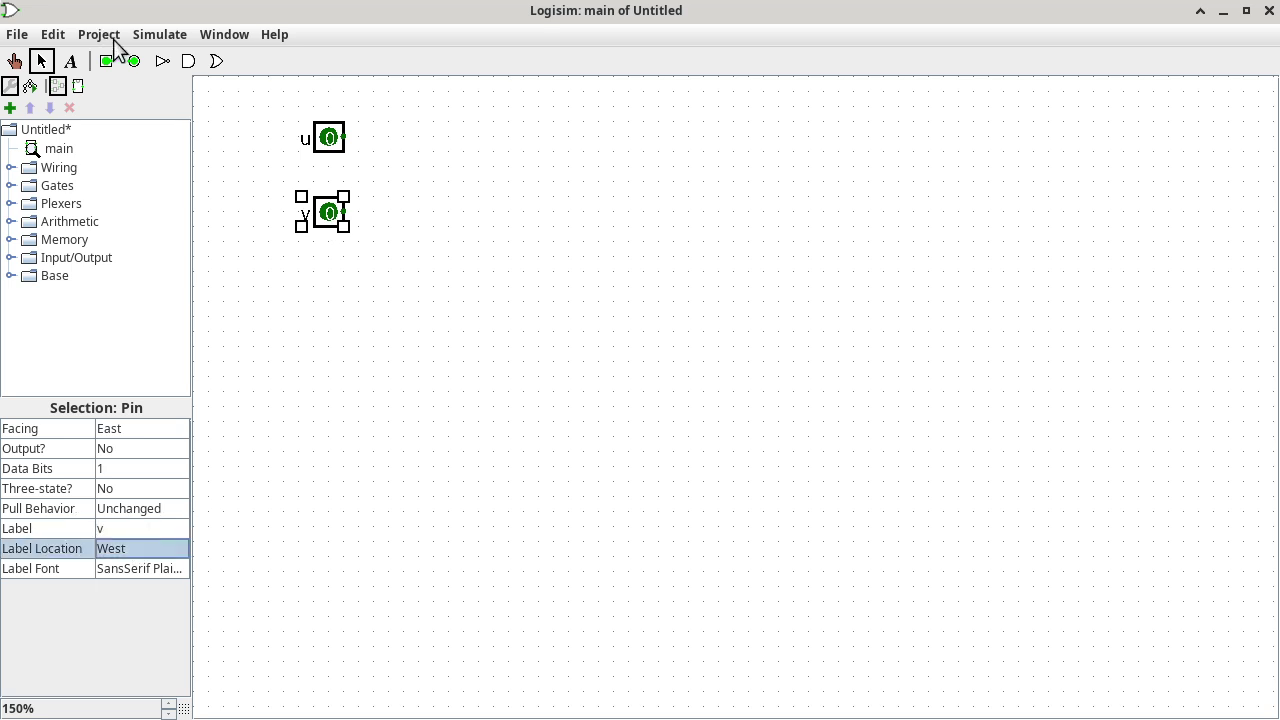
Add a third input pin below v labelled subtraction.
click(106, 61)
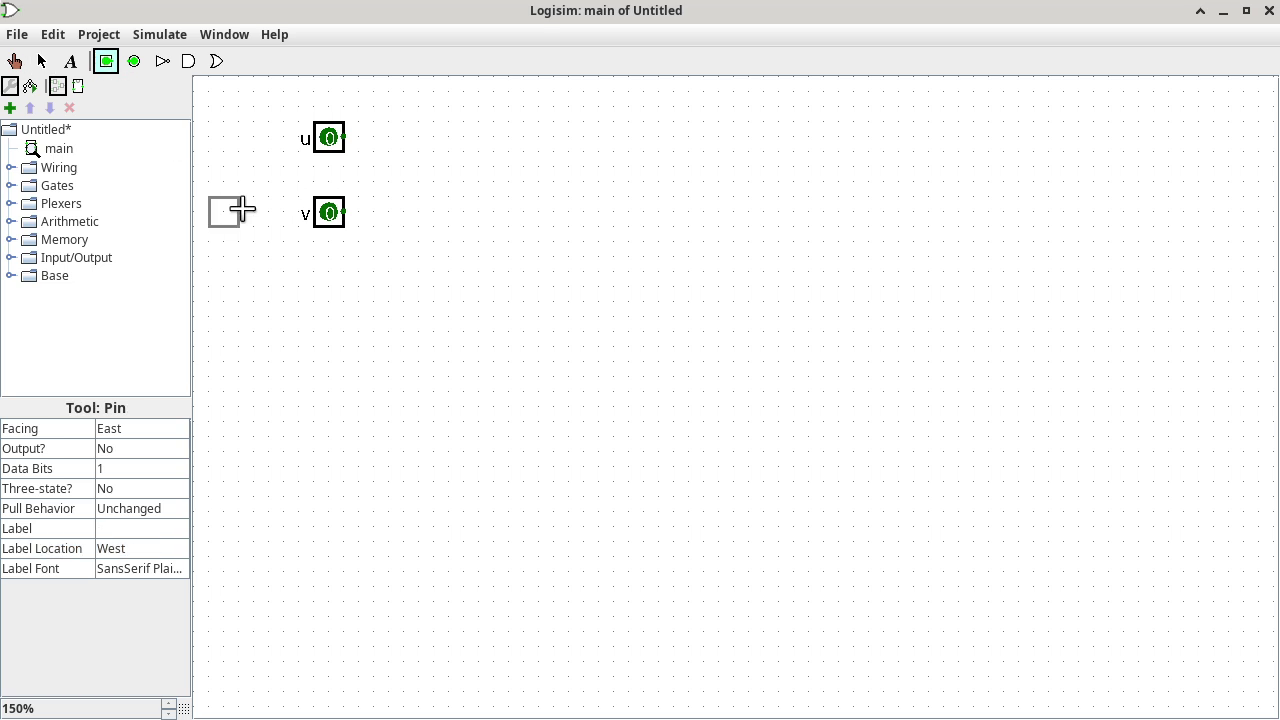
click(341, 286)
click(123, 528)
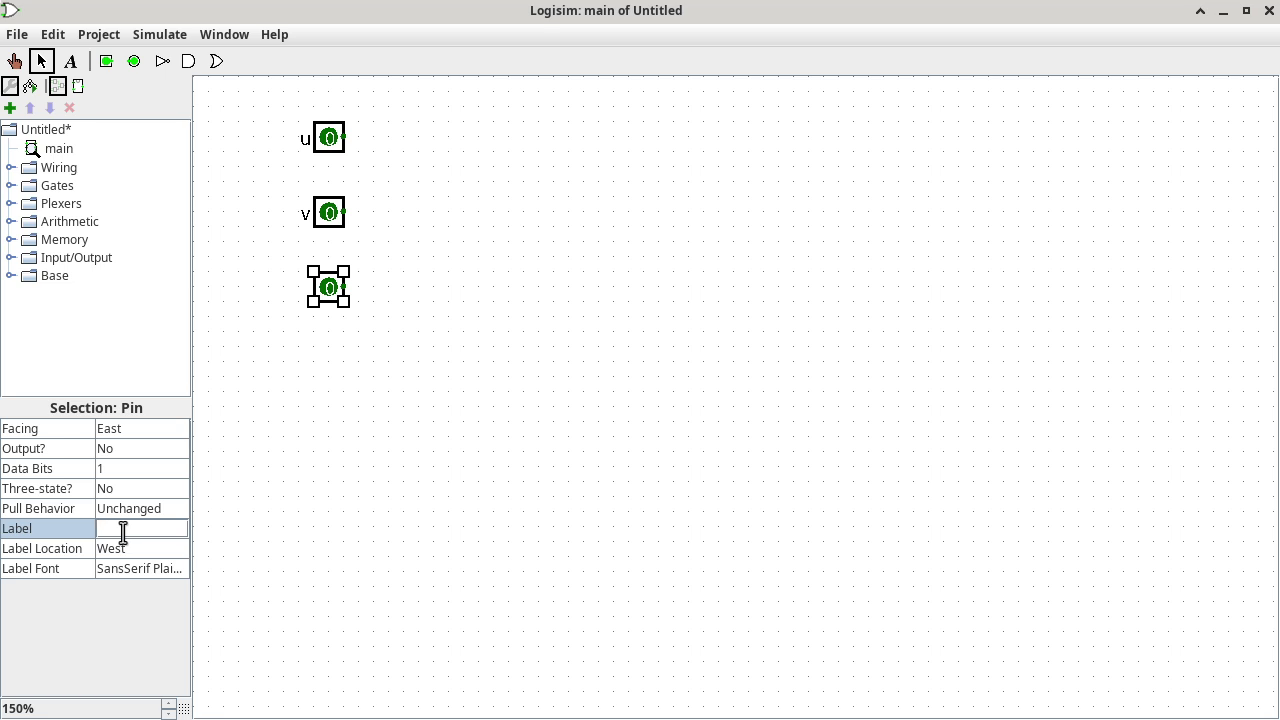
text(subtraction)
key(Return)
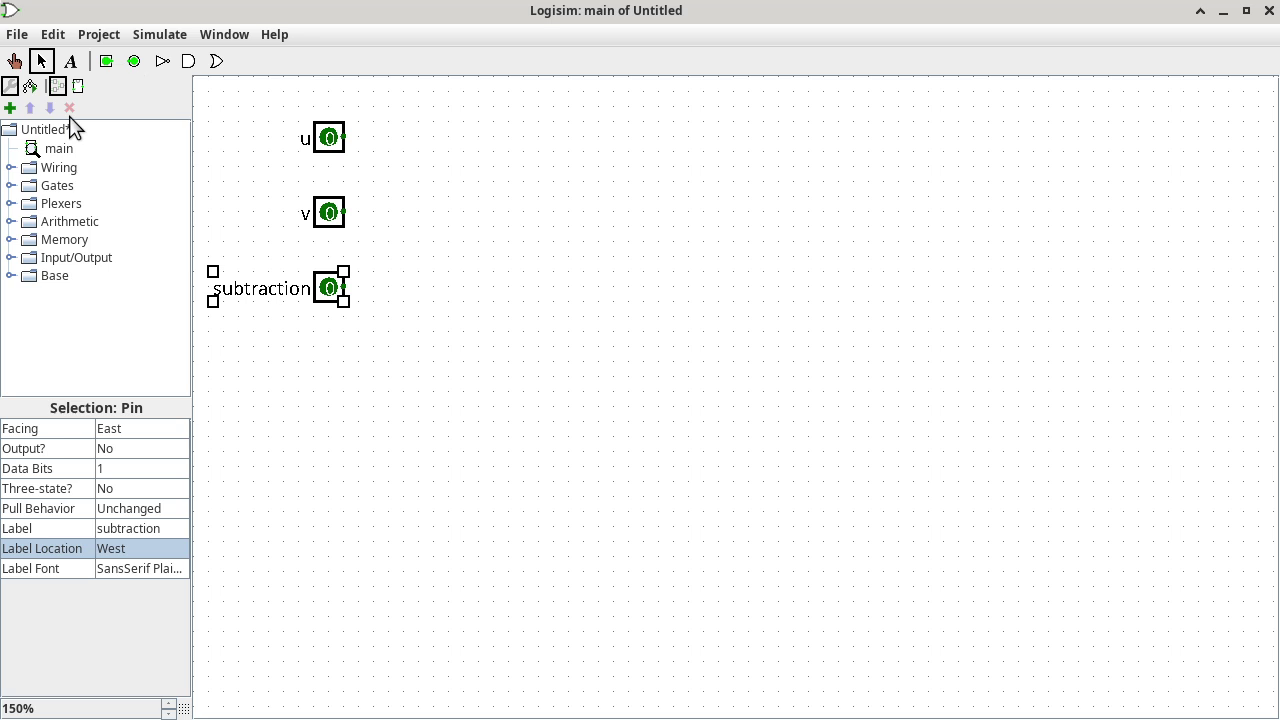
click(134, 63)
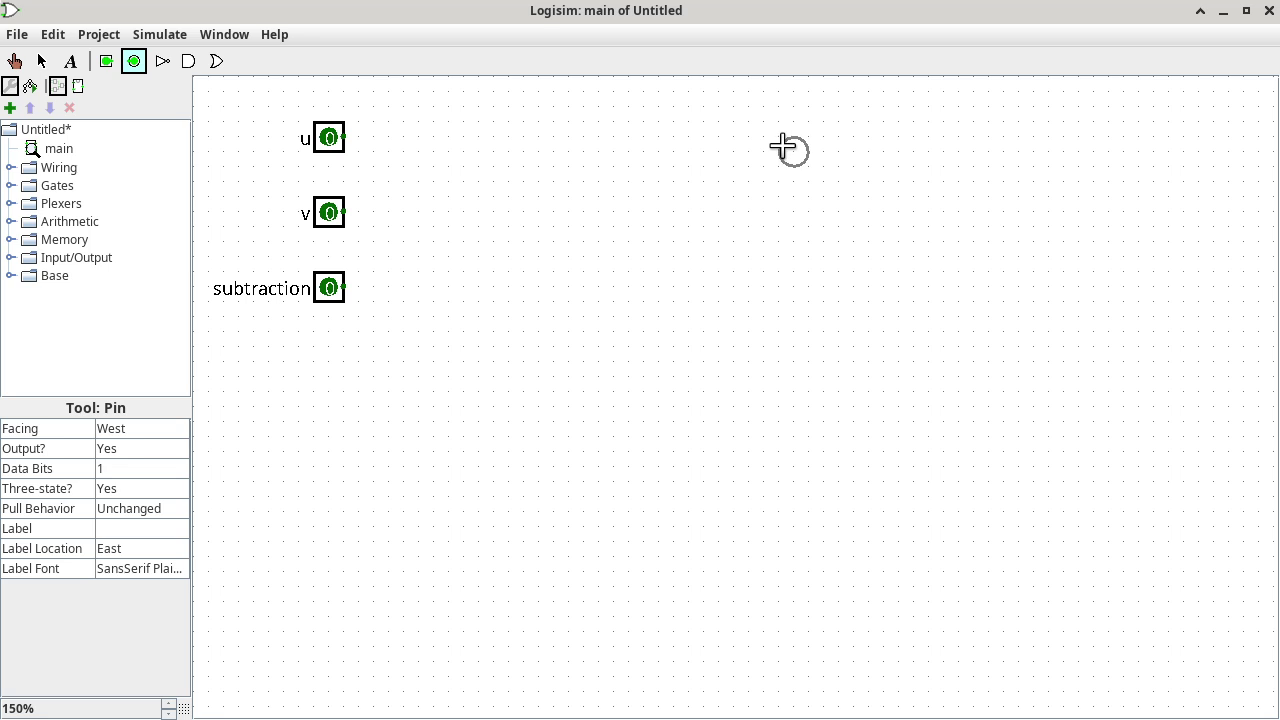
Place an output pin on the right side labelled r(u,v).
click(781, 137)
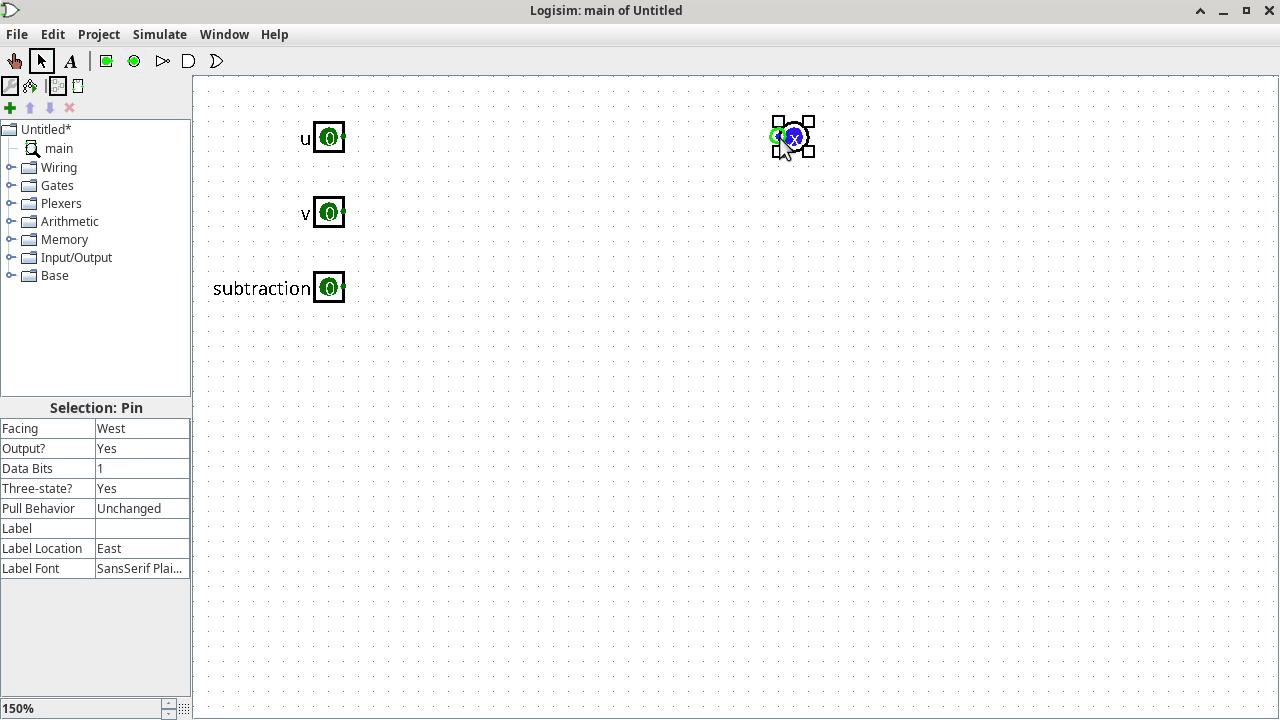
click(140, 527)
text(r(u,vs)
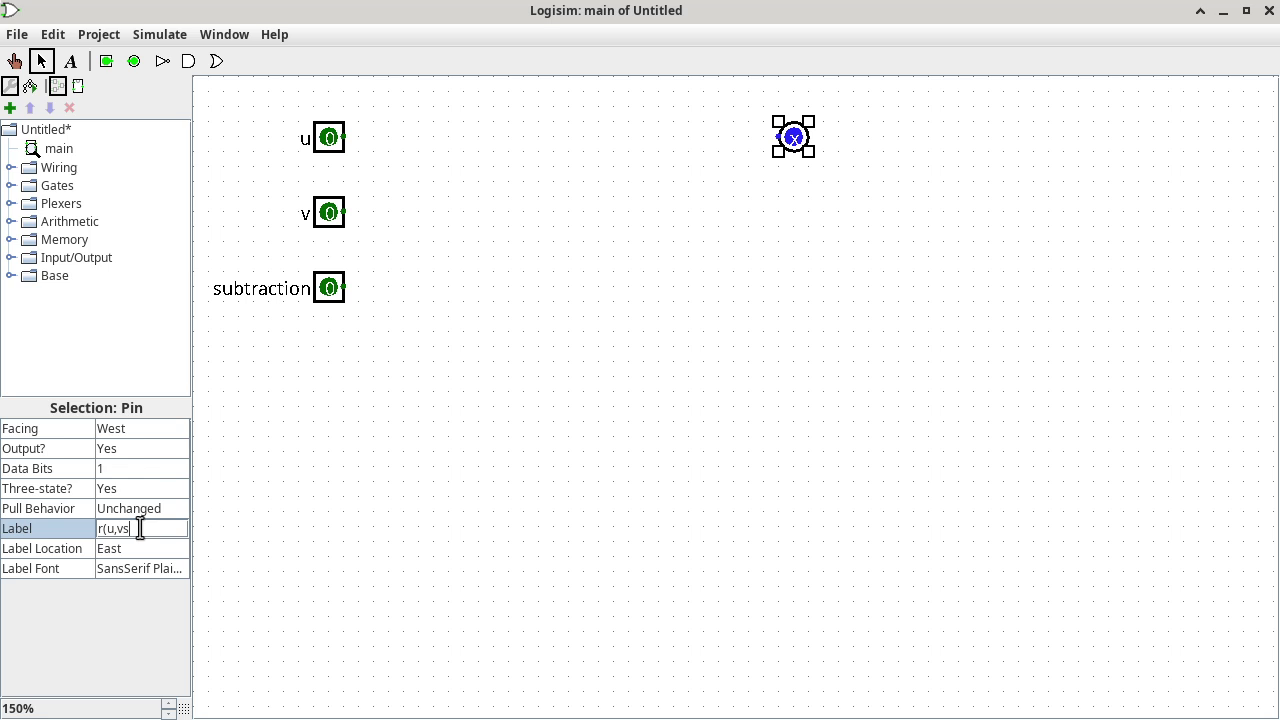
key(BackSpace)
text())
key(Return)
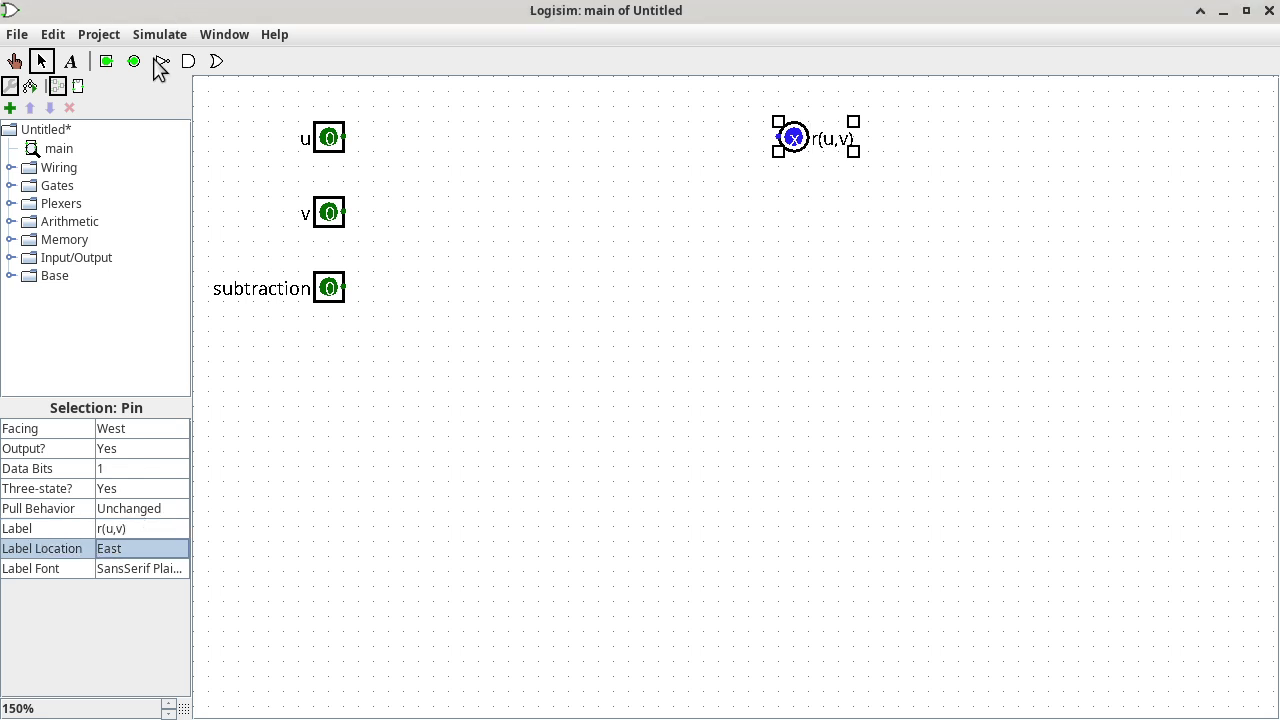
Add a second output pin below it labelled b/c(u,v).
click(134, 61)
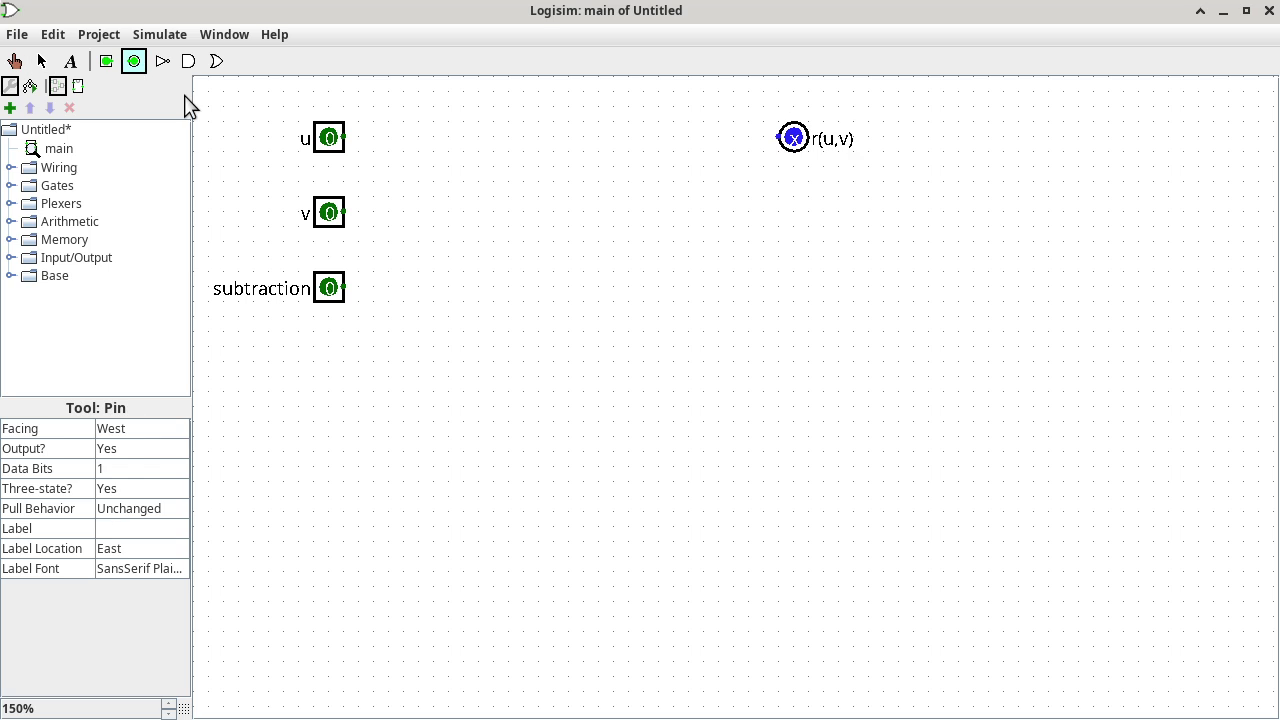
click(782, 216)
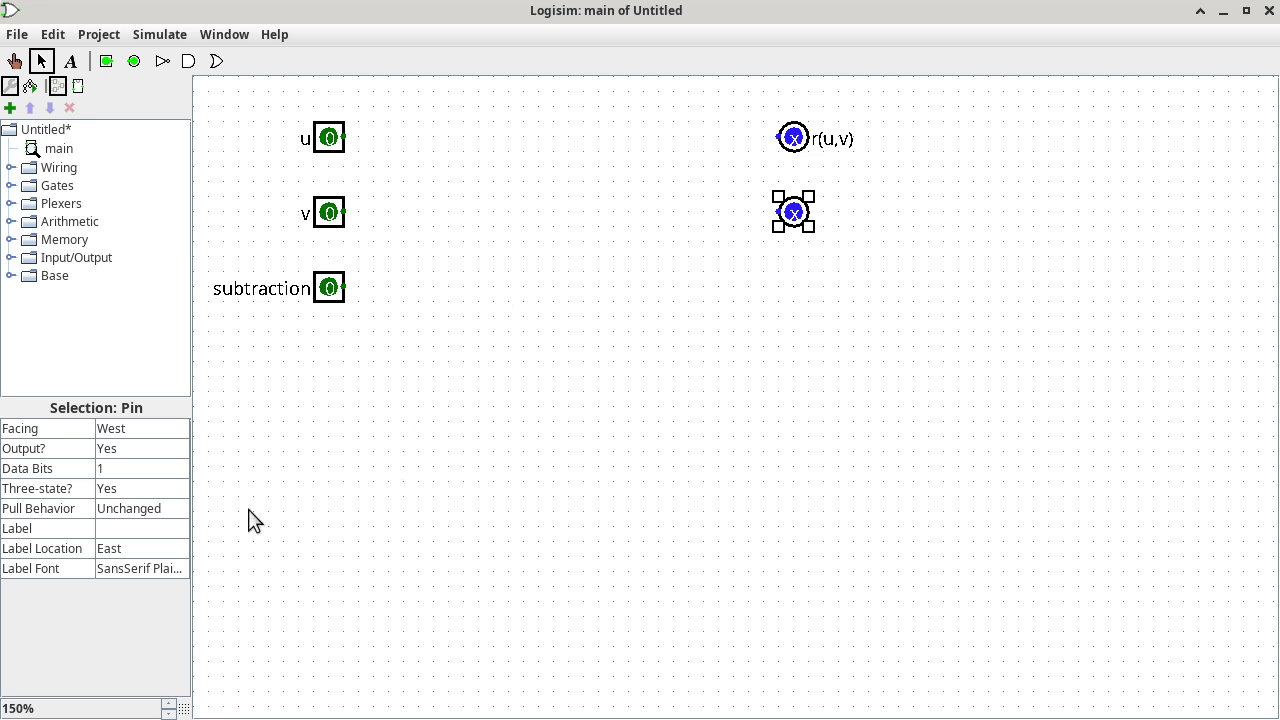
click(138, 533)
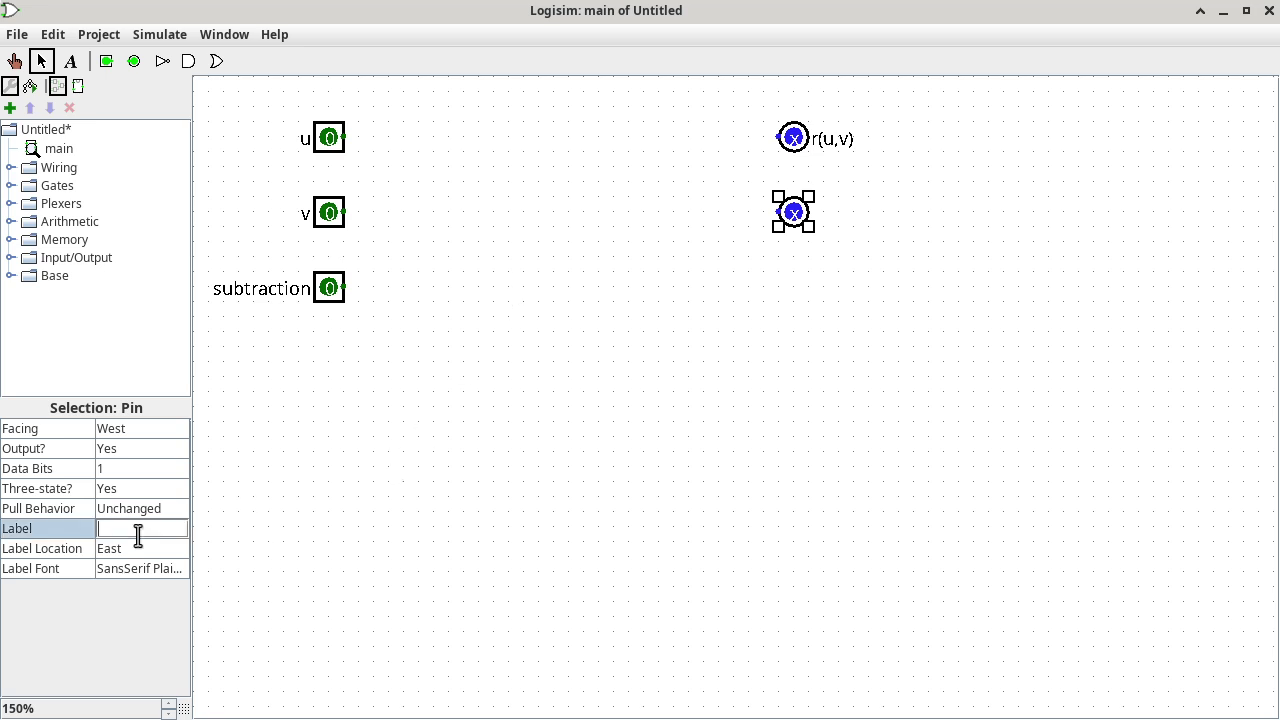
text(b/c(u,v))
key(Return)
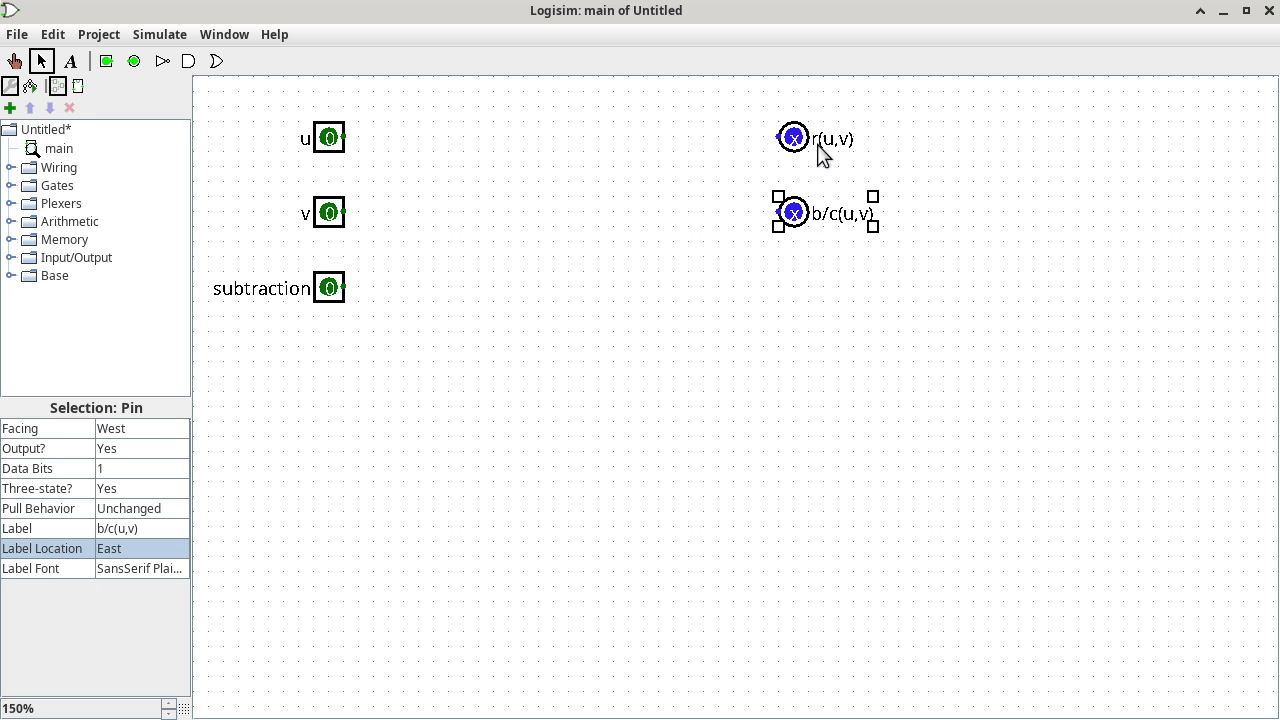
Place a narrow 2-input XOR gate and move it up level with the u input.
click(10, 186)
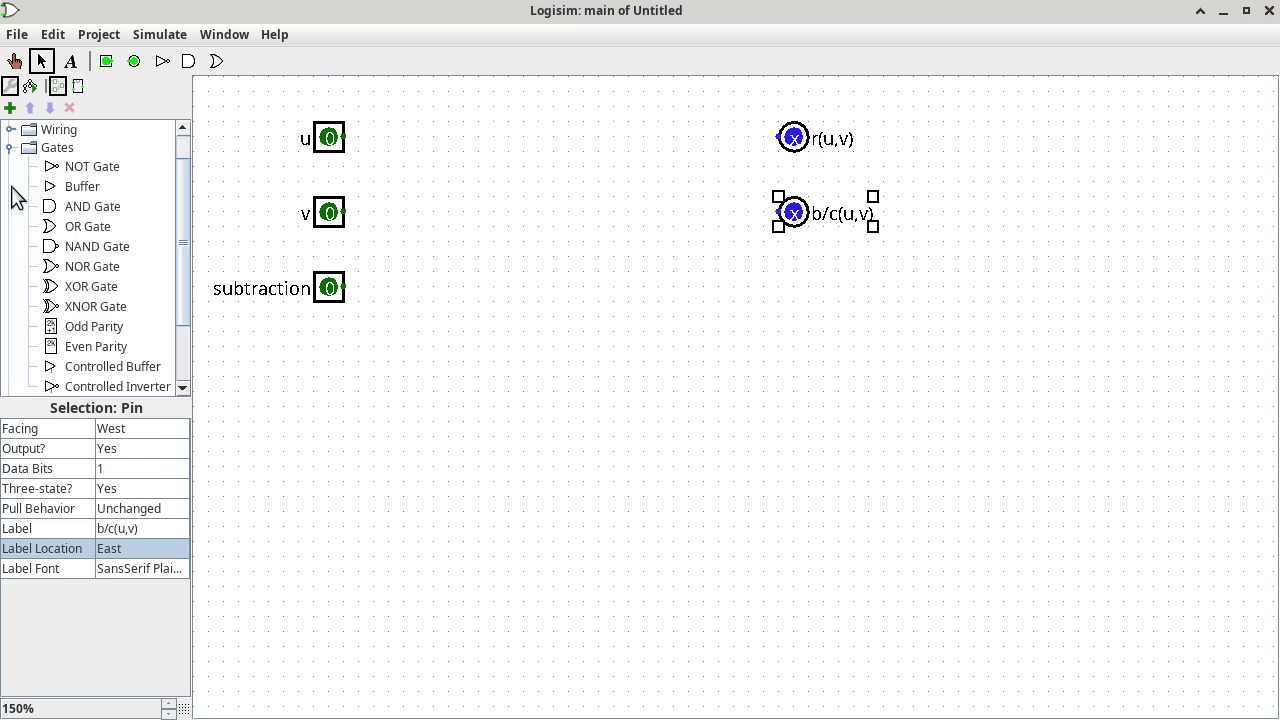
click(80, 289)
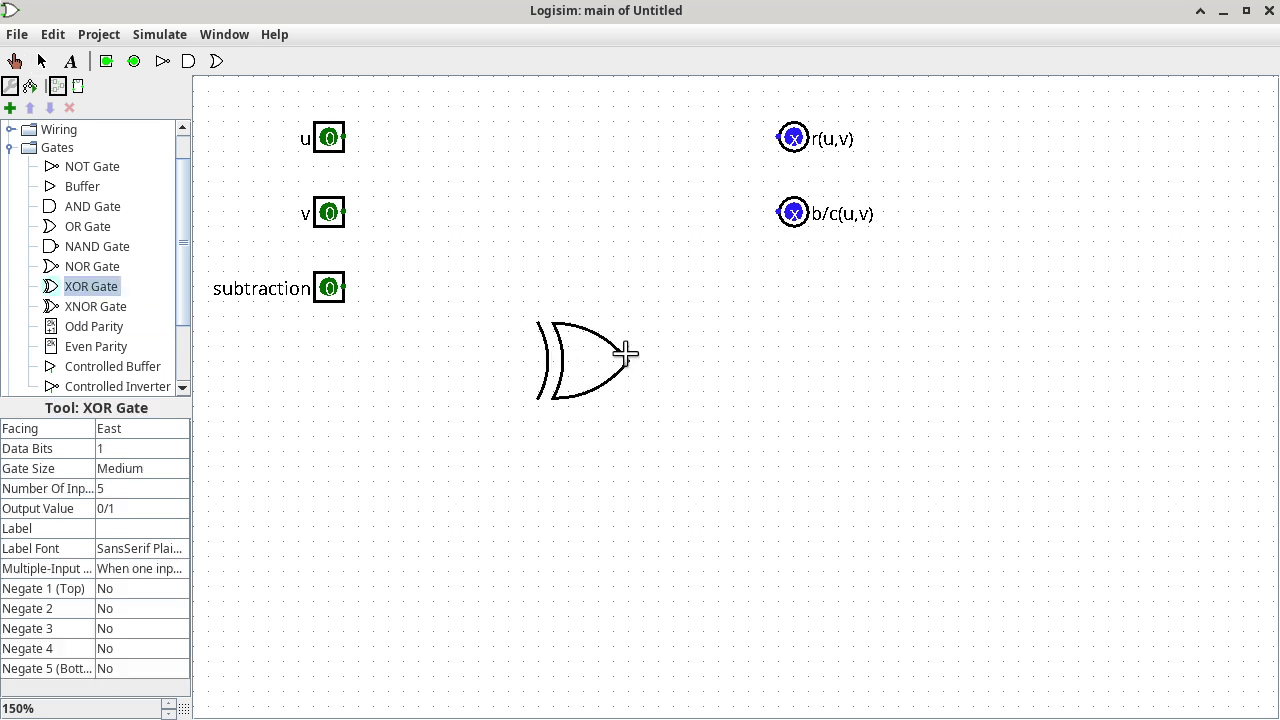
click(628, 360)
click(144, 469)
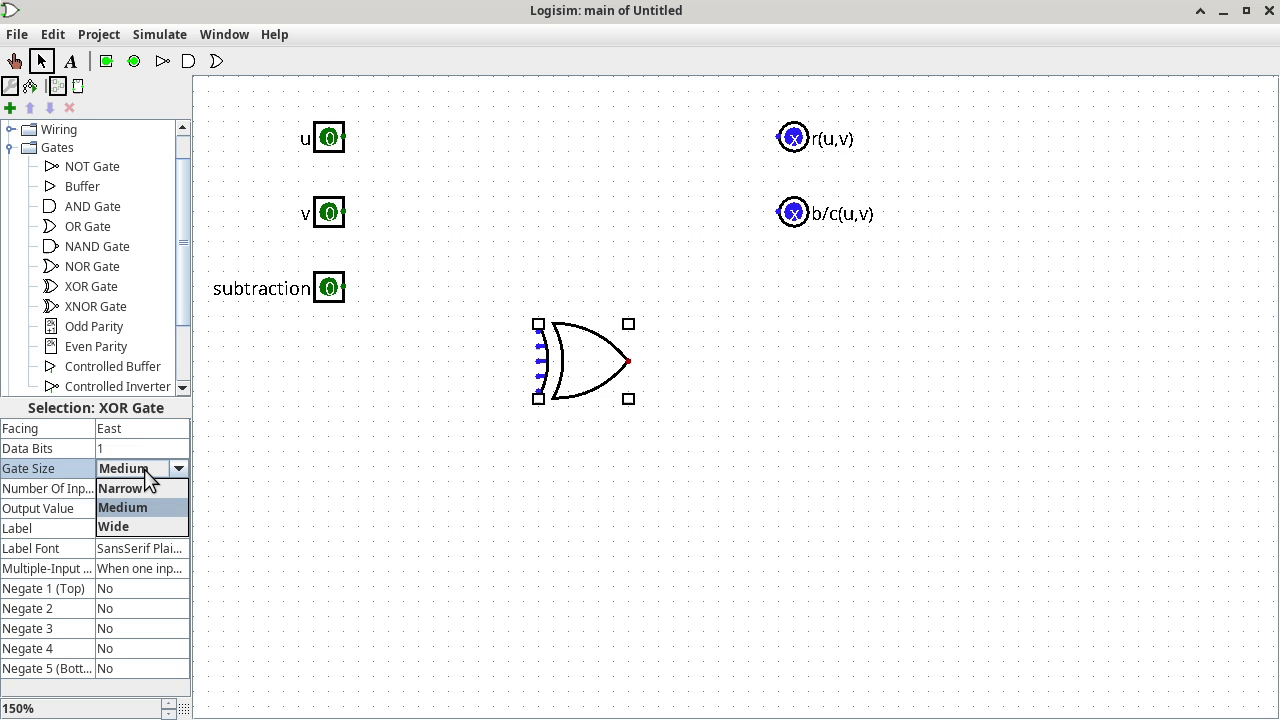
click(144, 488)
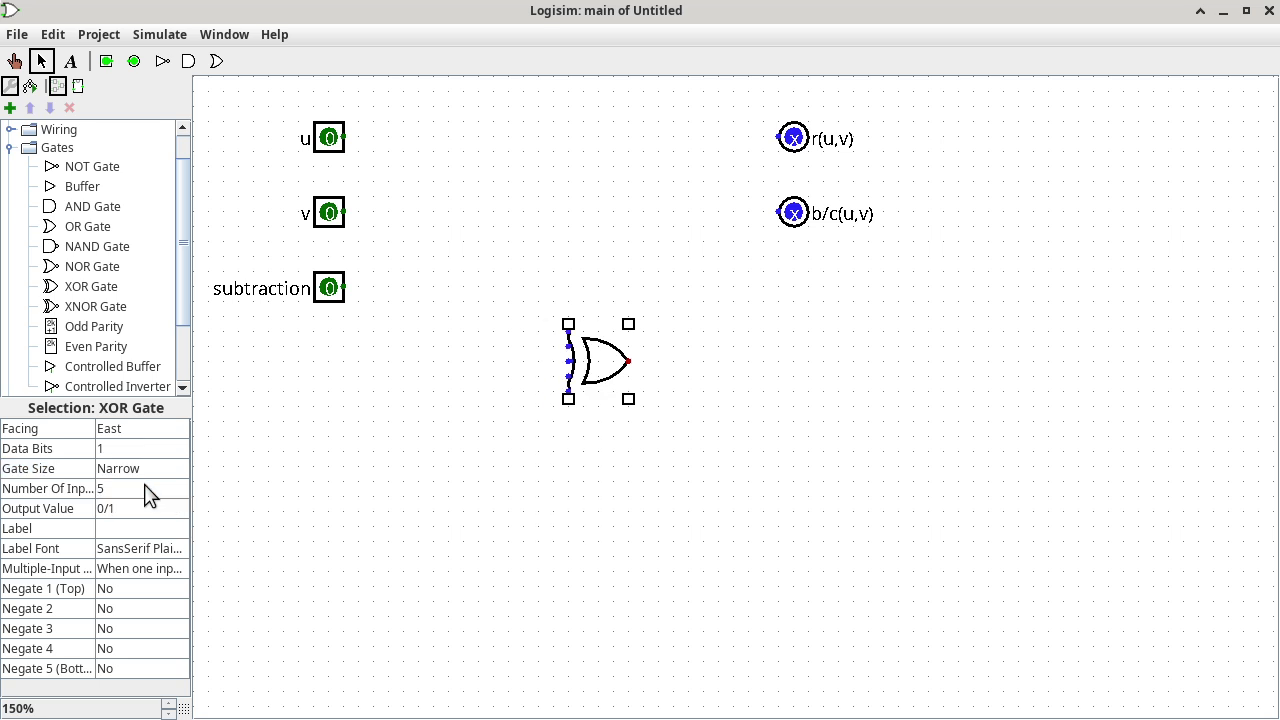
click(146, 489)
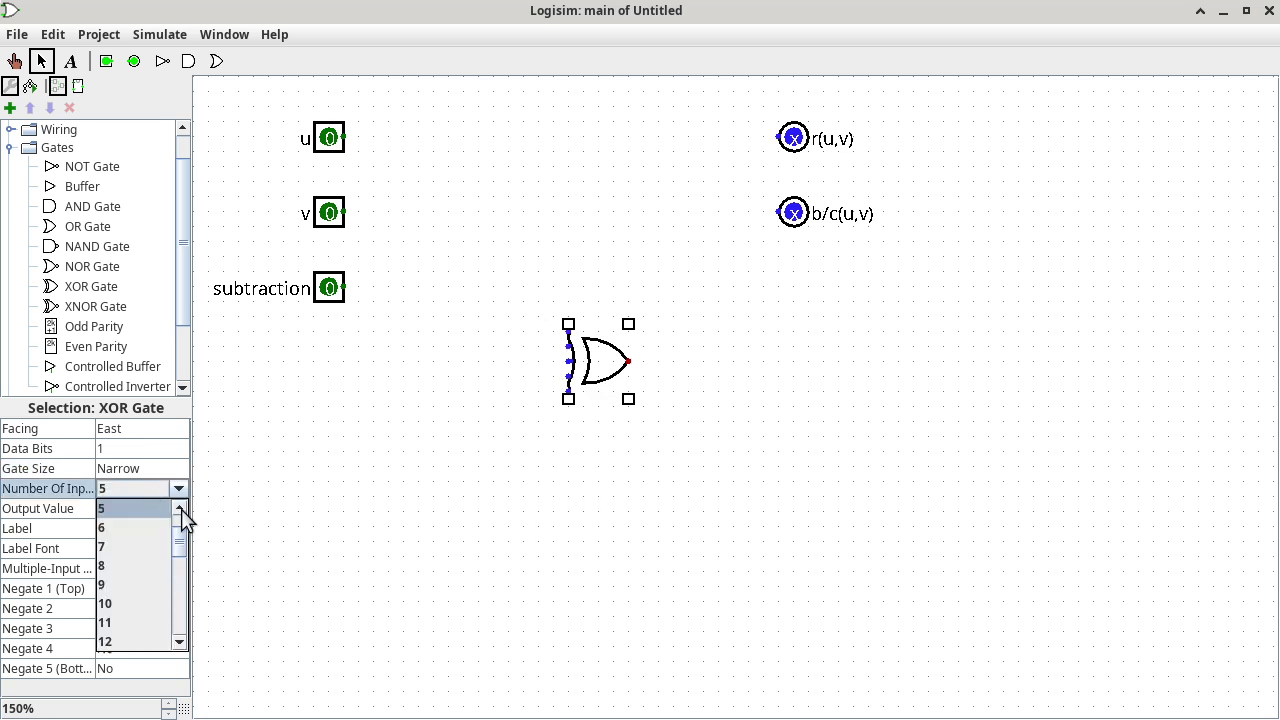
click(181, 509)
click(142, 516)
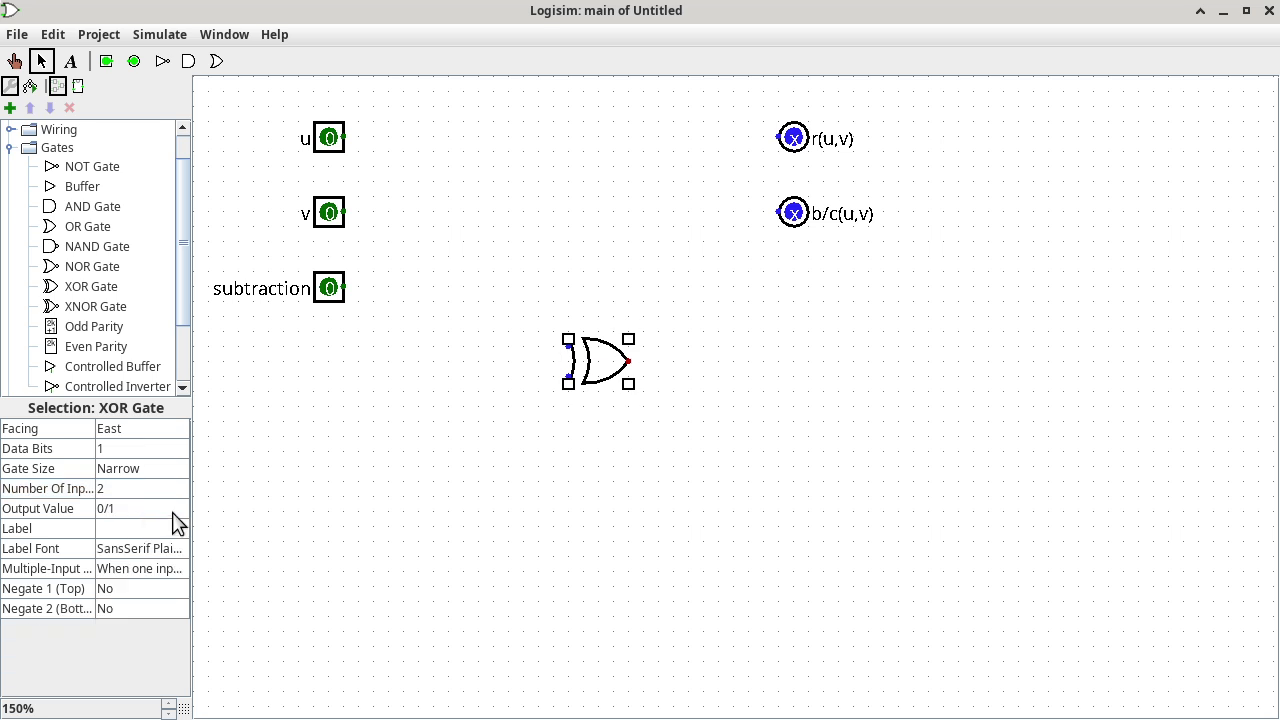
drag(615, 370, 621, 148)
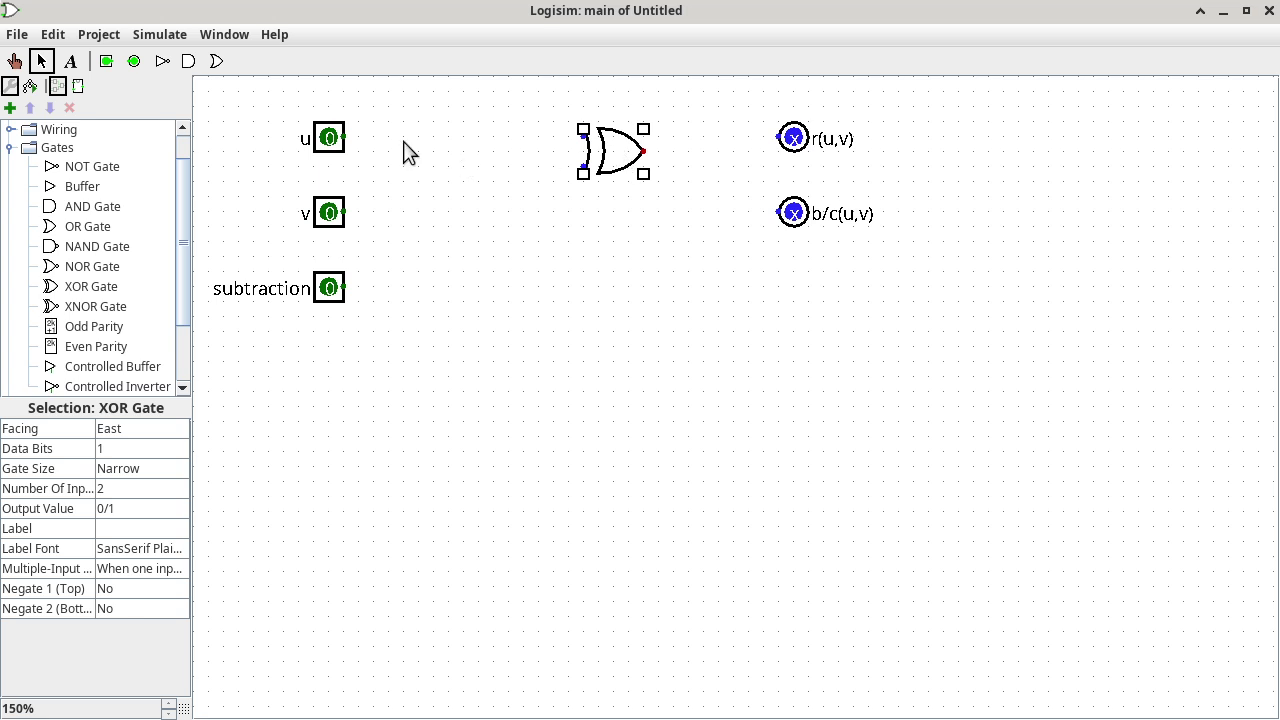
Wire u and v into the XOR gate's inputs and its output to r(u,v).
drag(345, 137, 586, 137)
drag(345, 212, 585, 166)
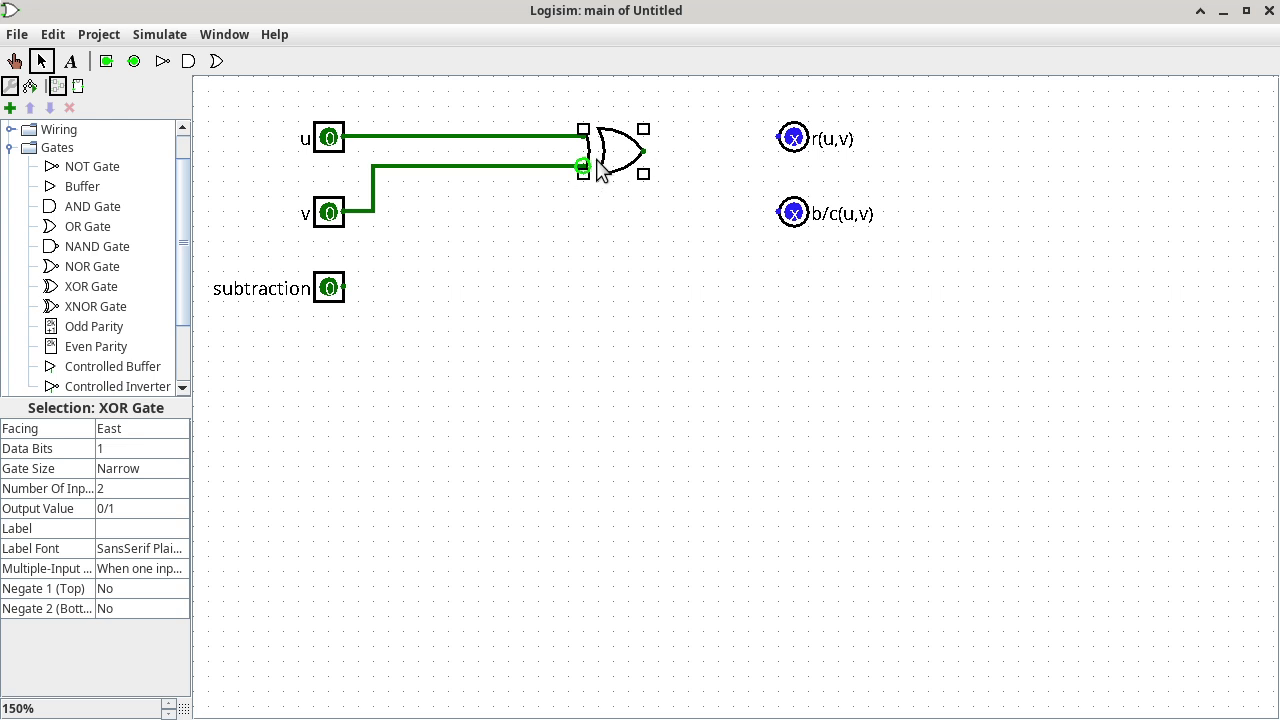
click(652, 153)
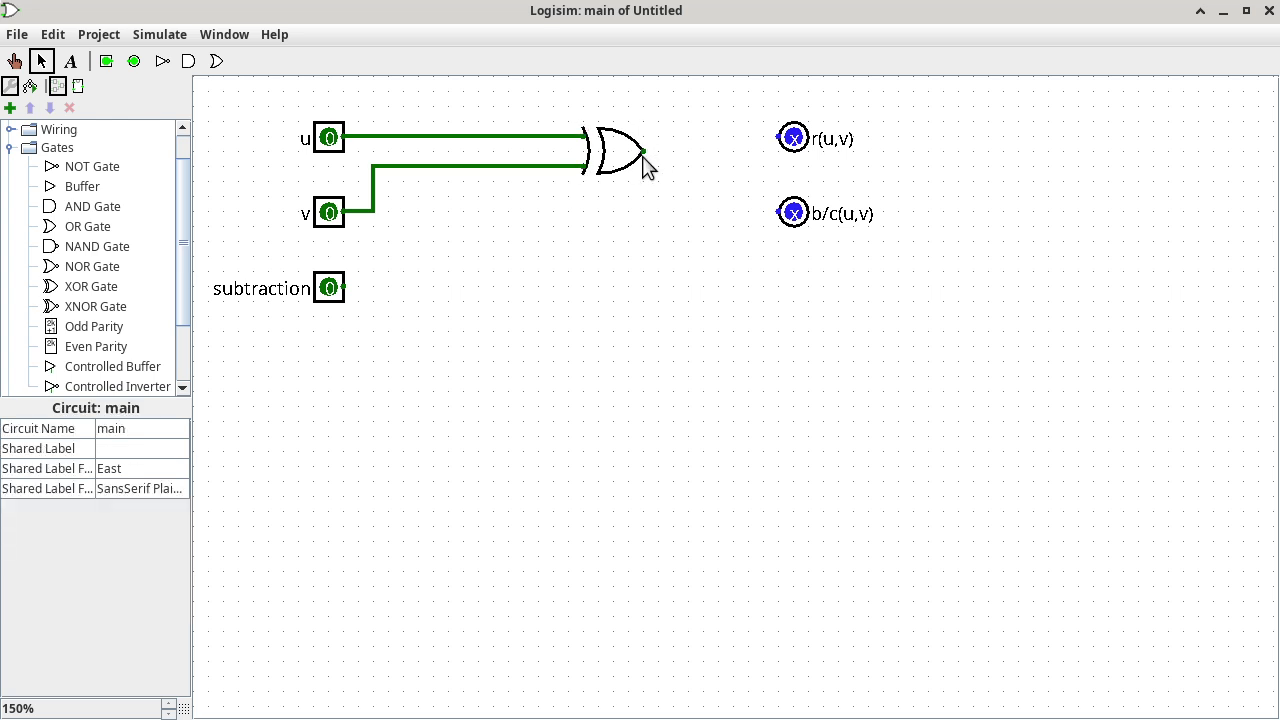
drag(644, 152, 780, 137)
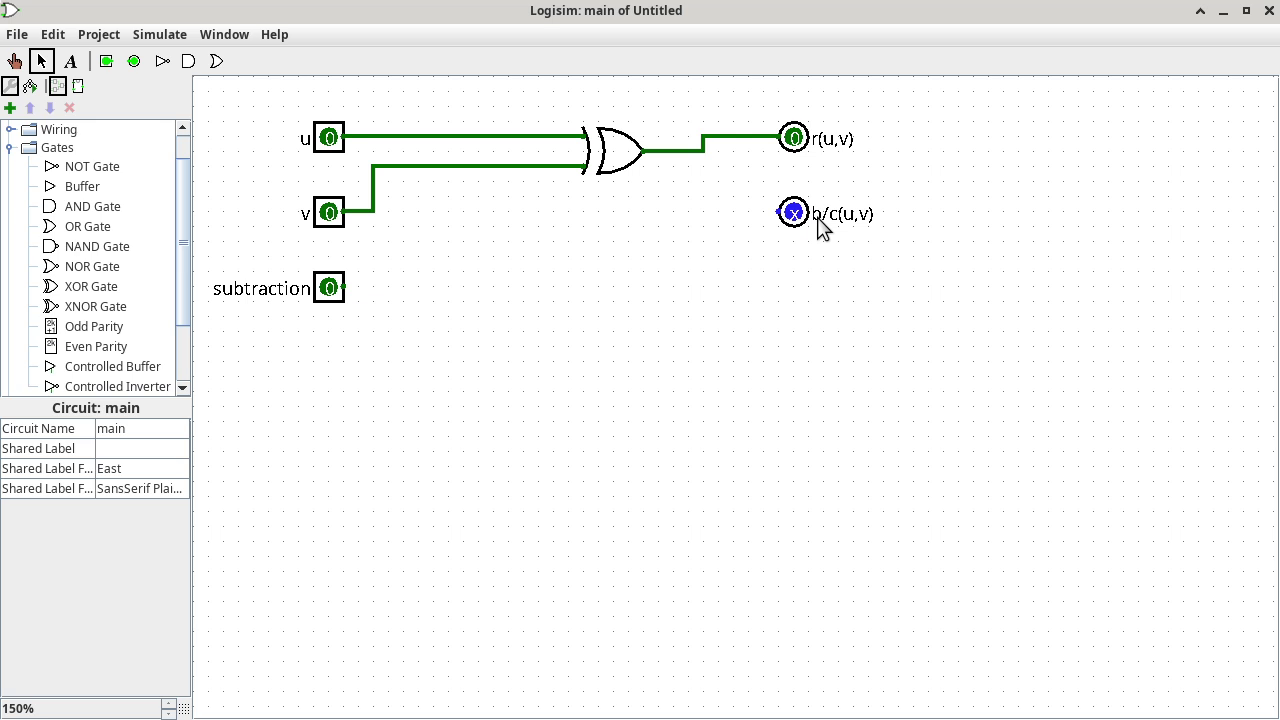
key(alt+Tab)
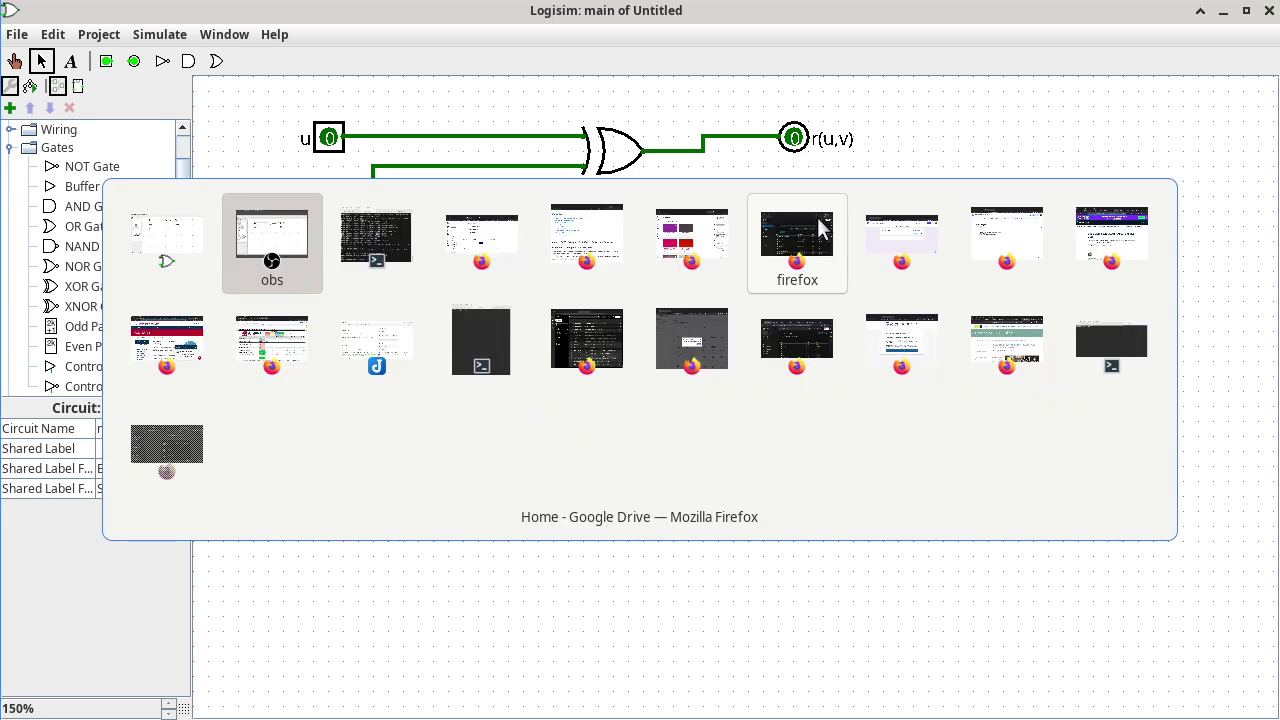
Switch to Firefox's Module 0283 page and scroll to the c(u,v) = u ∧ v C code.
key(alt+Tab)
click(818, 228)
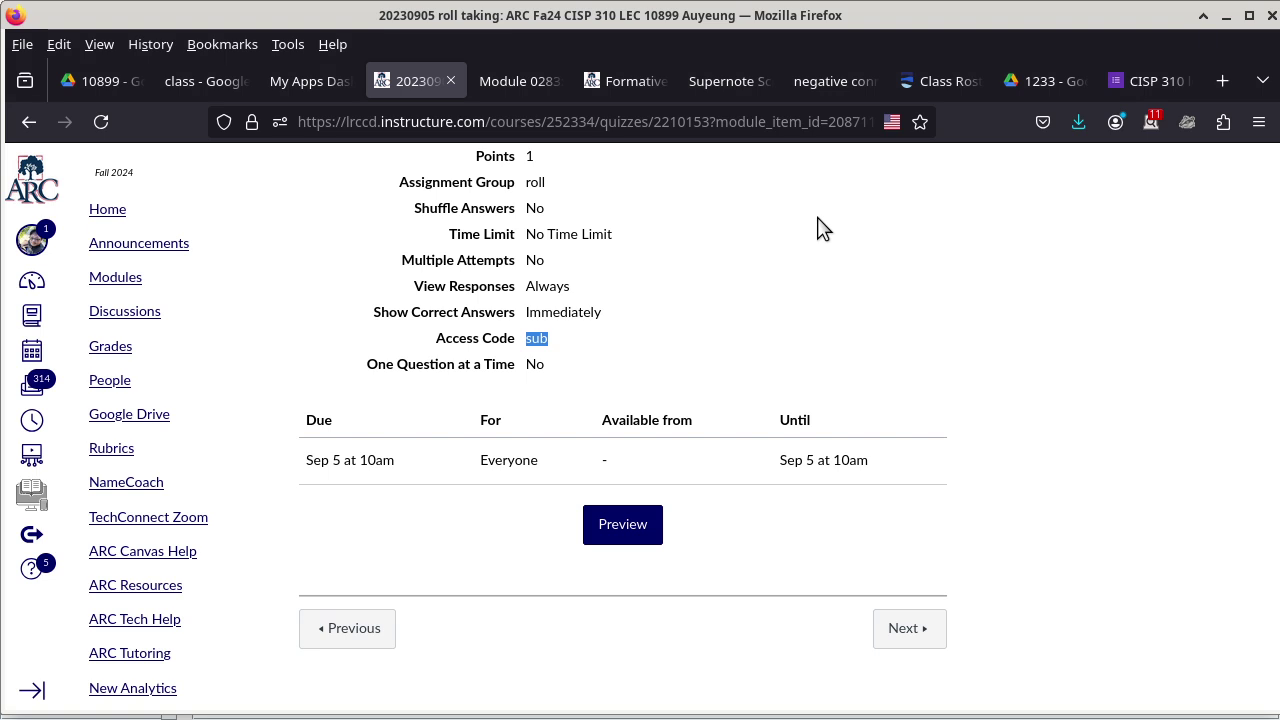
click(507, 81)
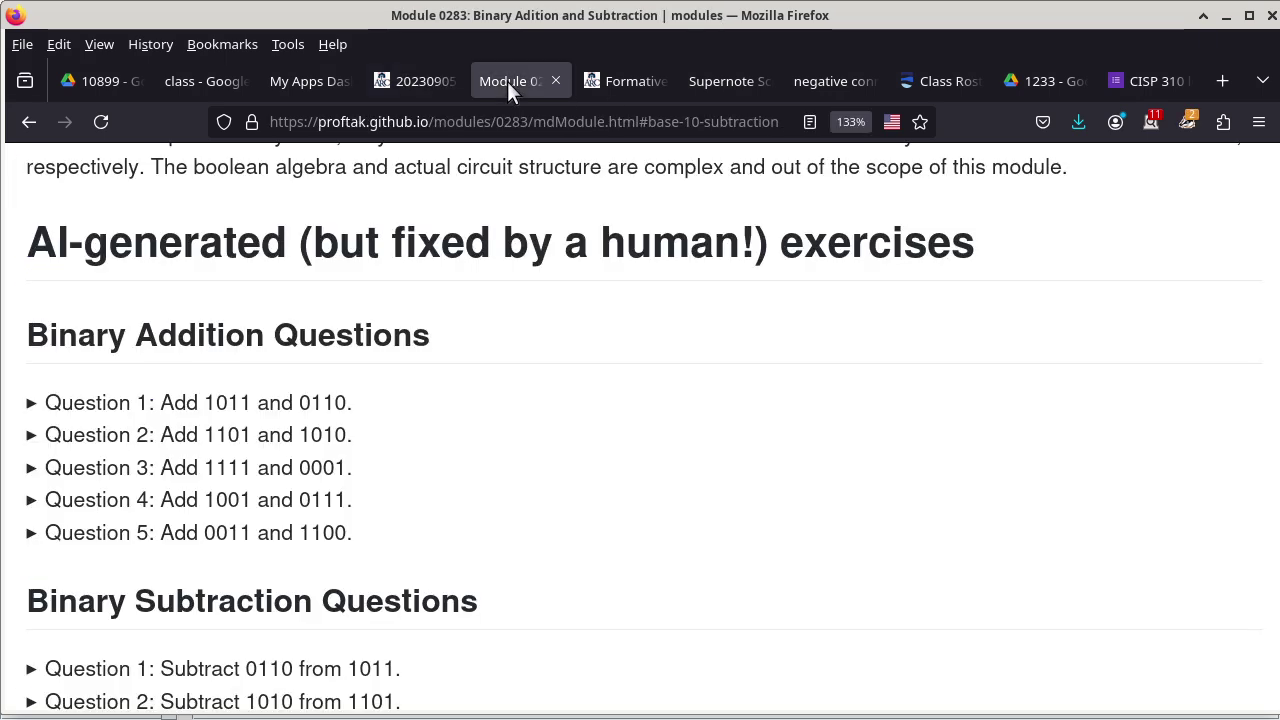
scroll(523, 303, up, 15)
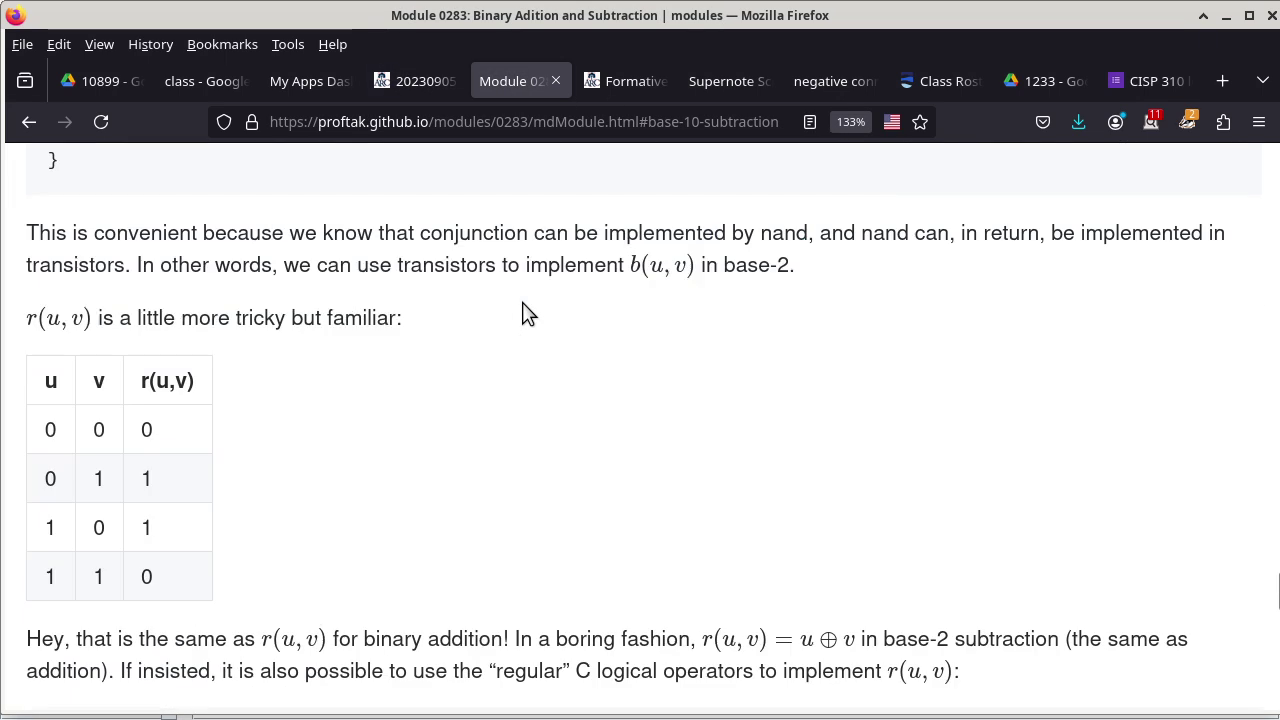
scroll(523, 303, down, 4)
scroll(522, 302, up, 6)
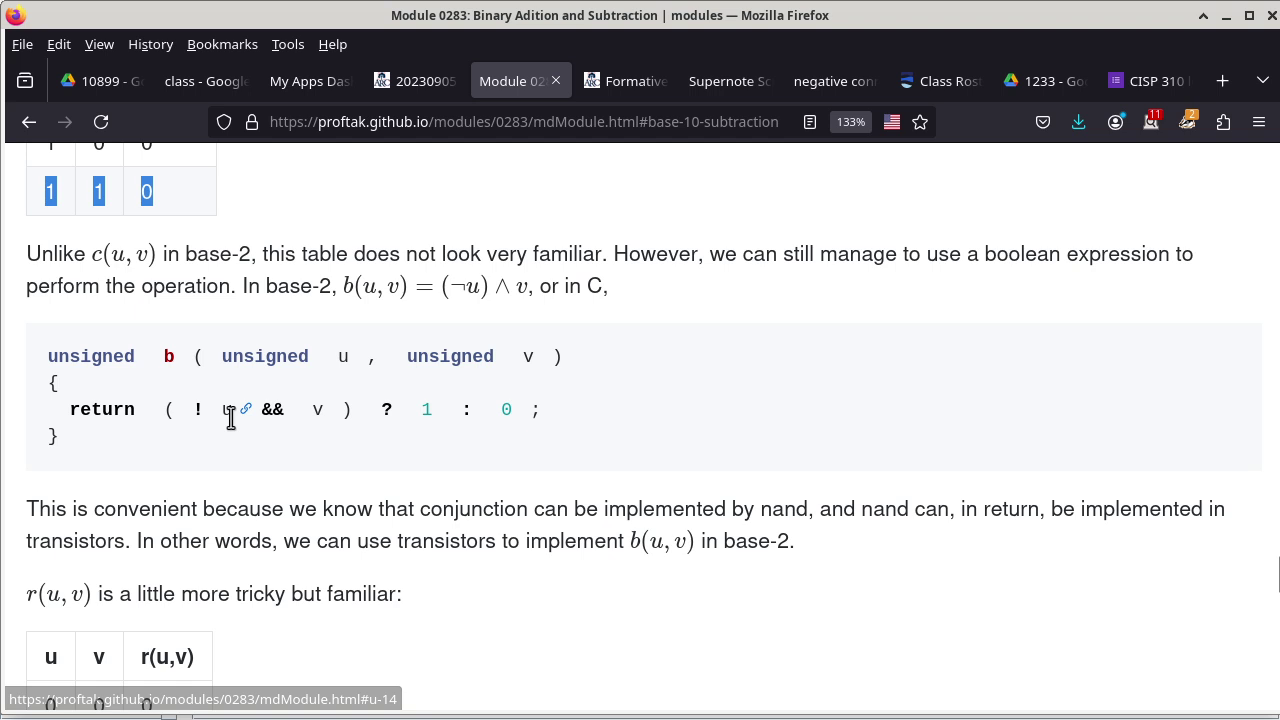
scroll(332, 430, up, 2)
scroll(332, 430, down, 10)
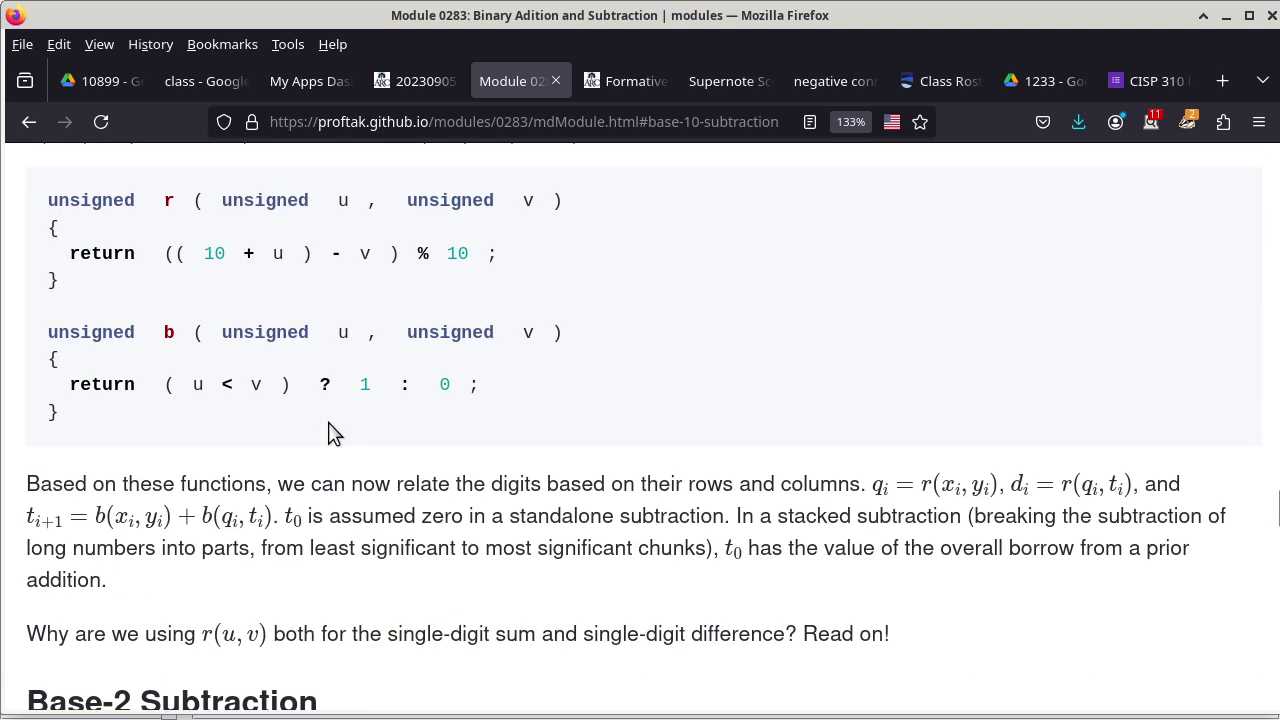
scroll(333, 432, up, 10)
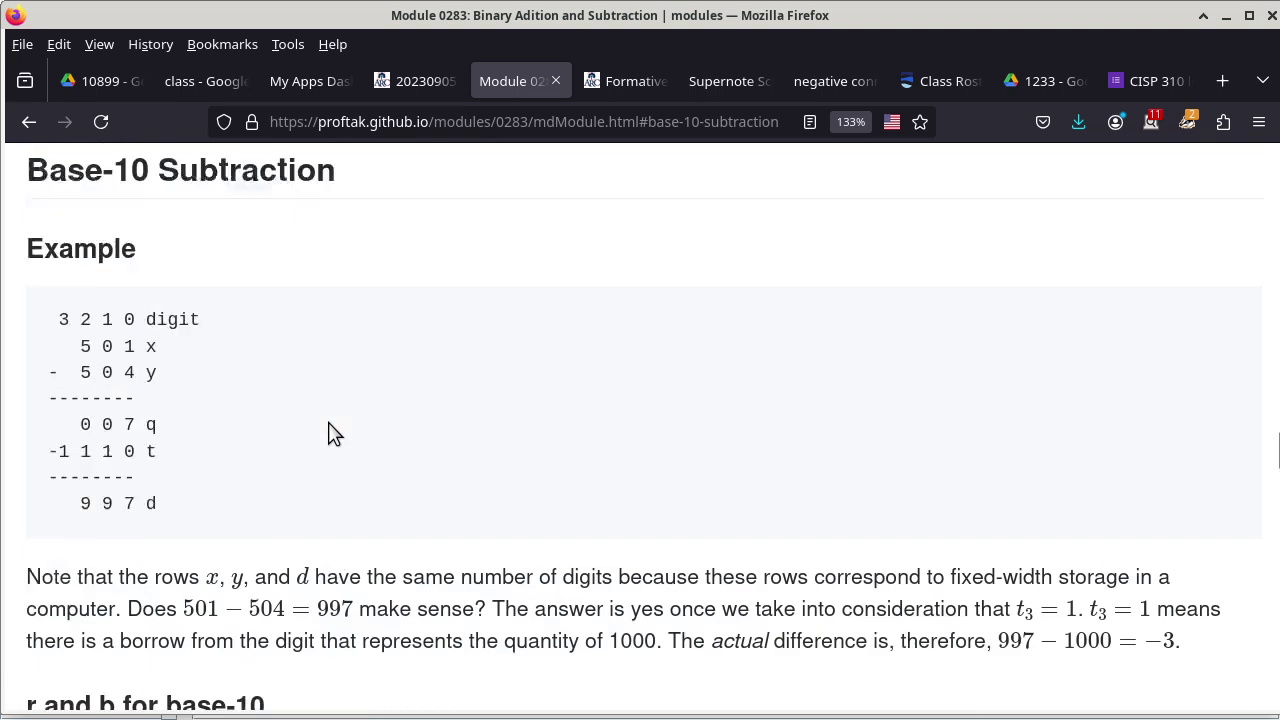
scroll(331, 427, up, 4)
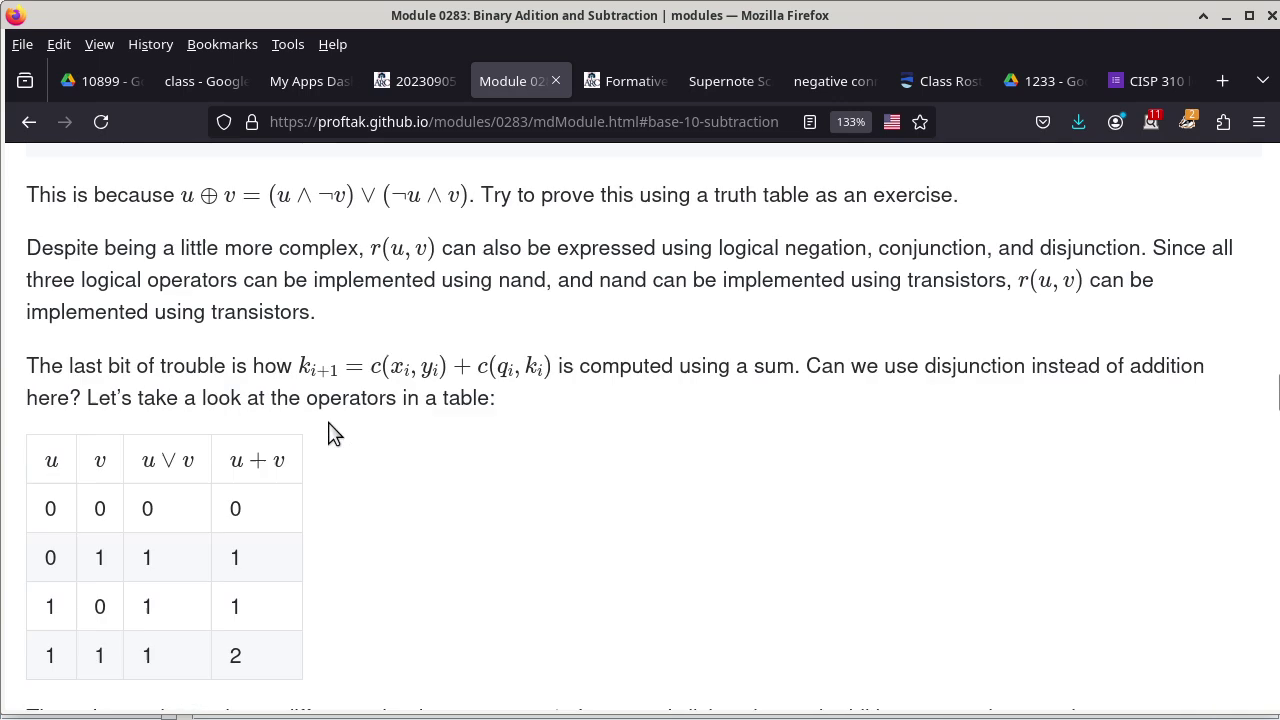
scroll(333, 432, up, 8)
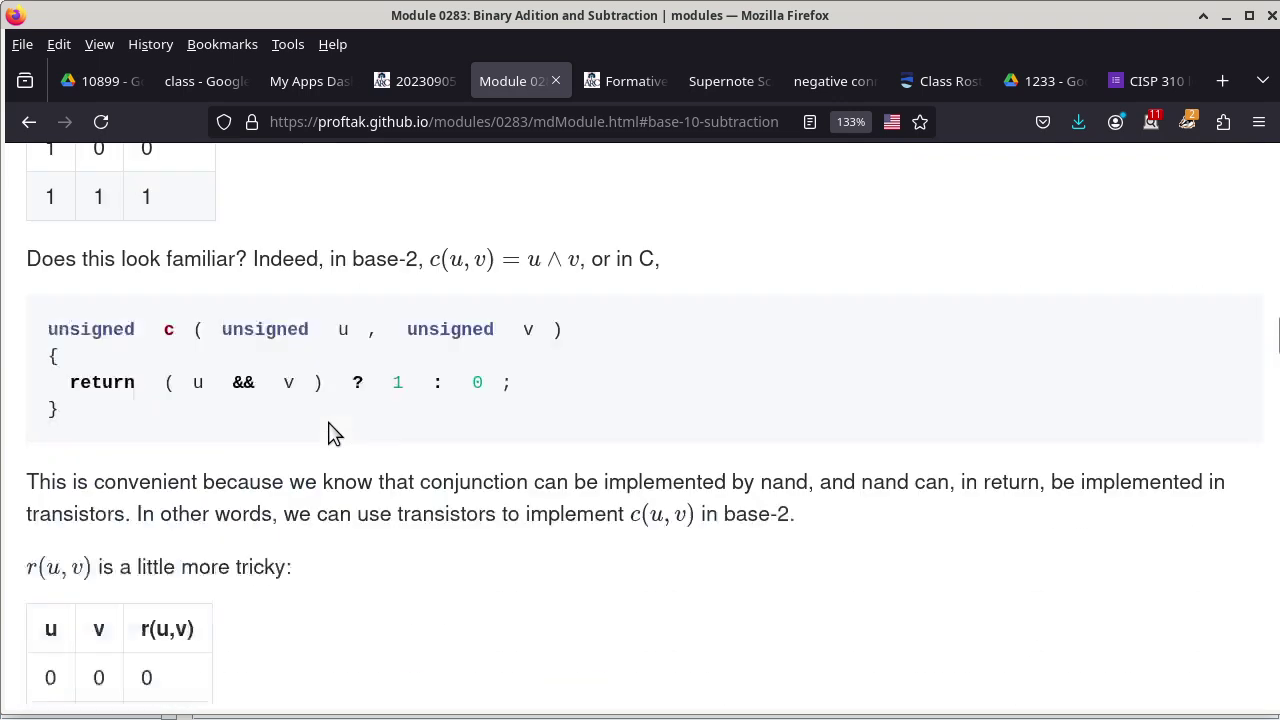
scroll(330, 430, down, 3)
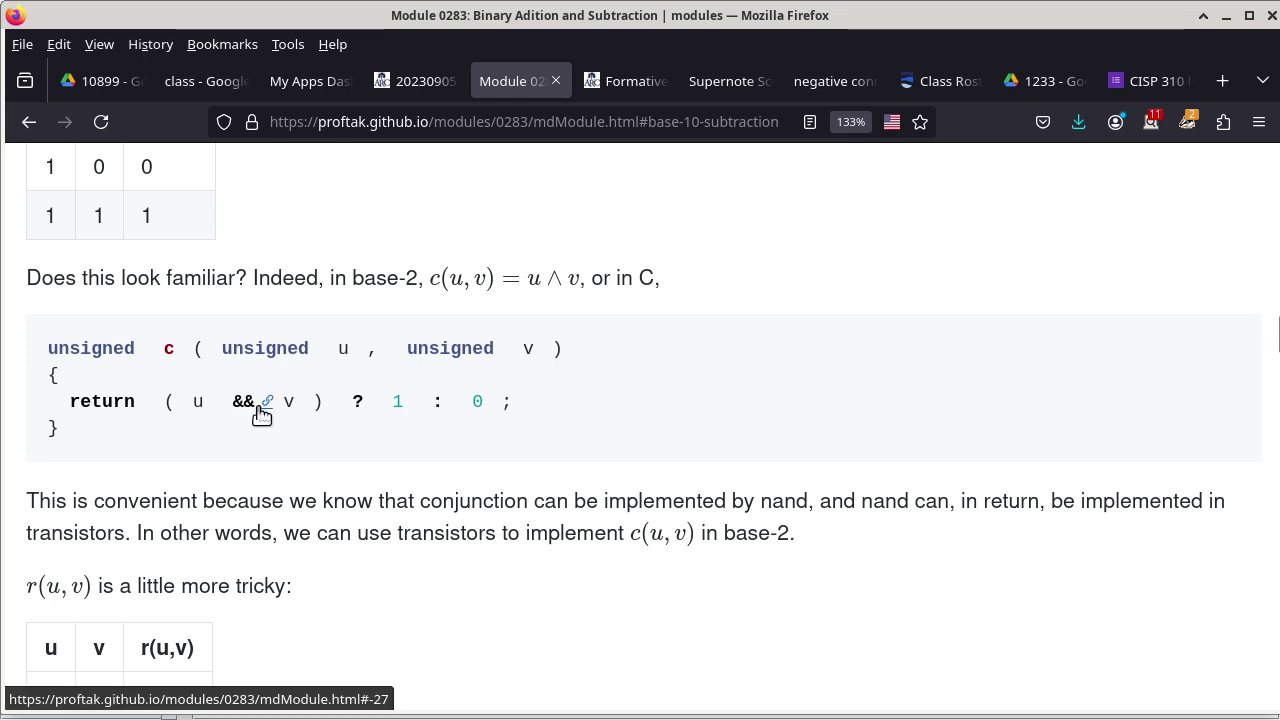
Back in Logisim, place a narrow 2-input AND gate under the XOR gate, beside b/c(u,v).
key(alt+Tab)
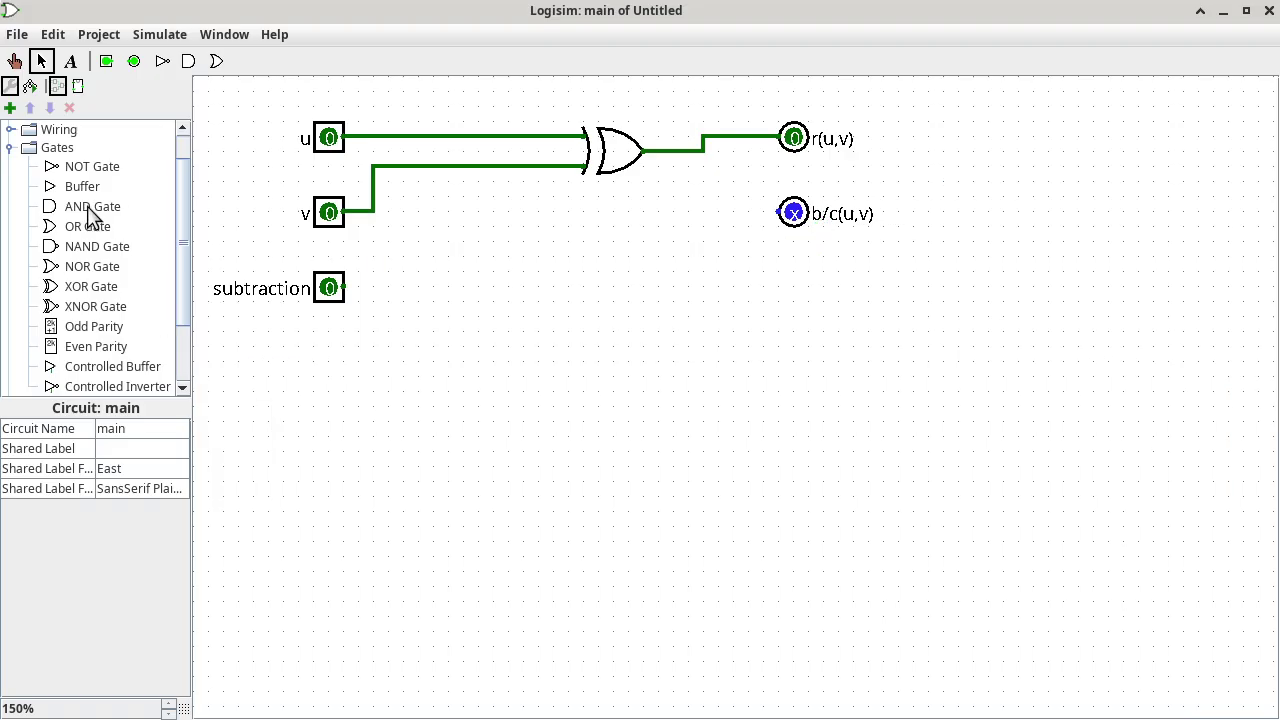
click(88, 207)
click(591, 350)
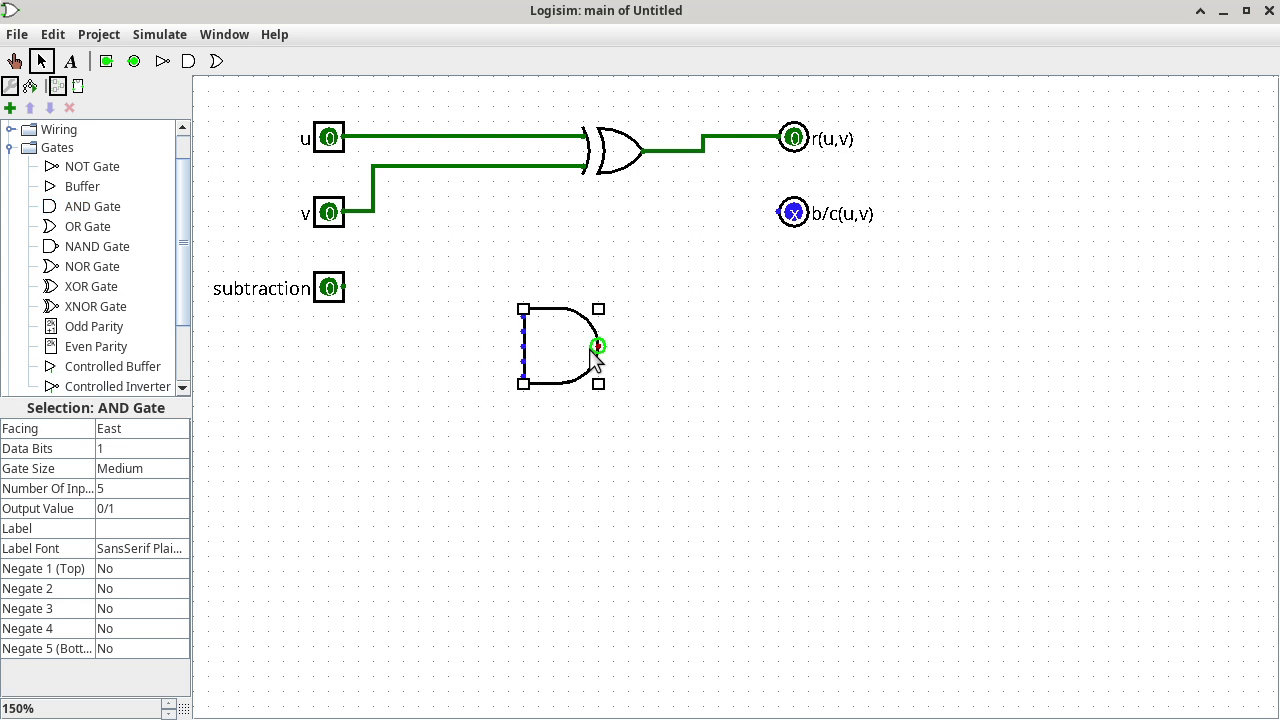
click(152, 472)
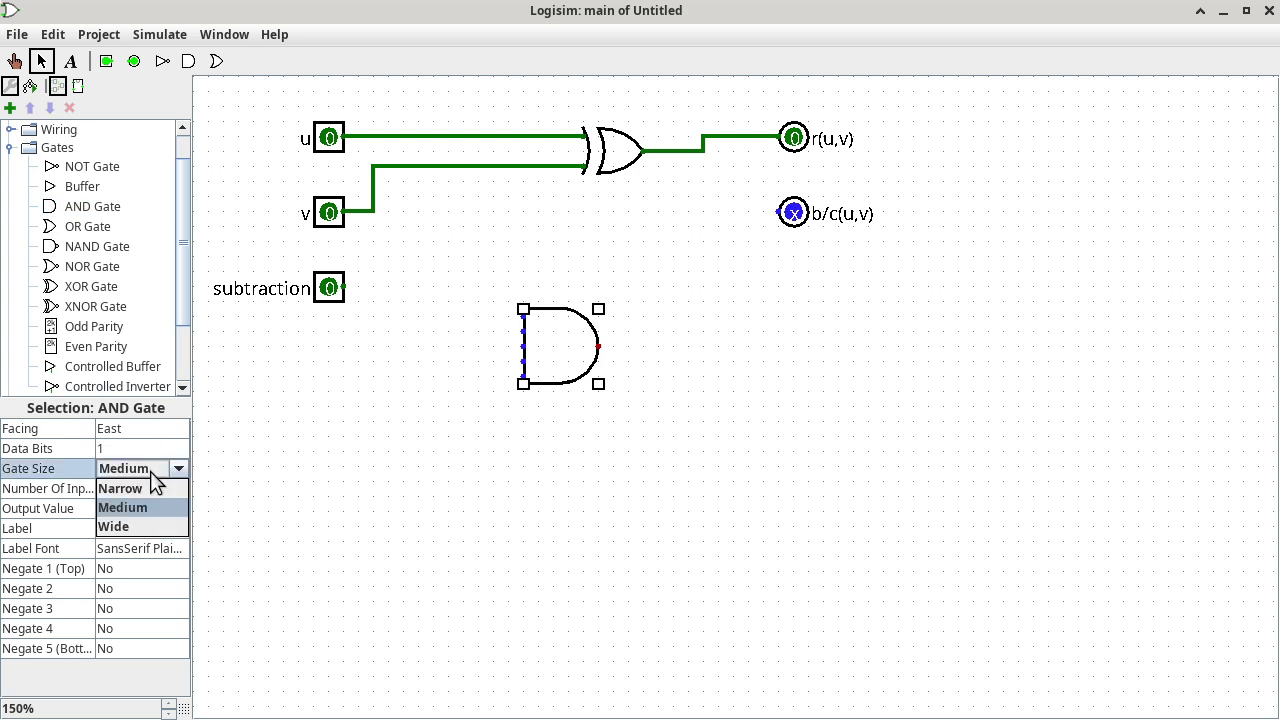
click(121, 488)
click(155, 497)
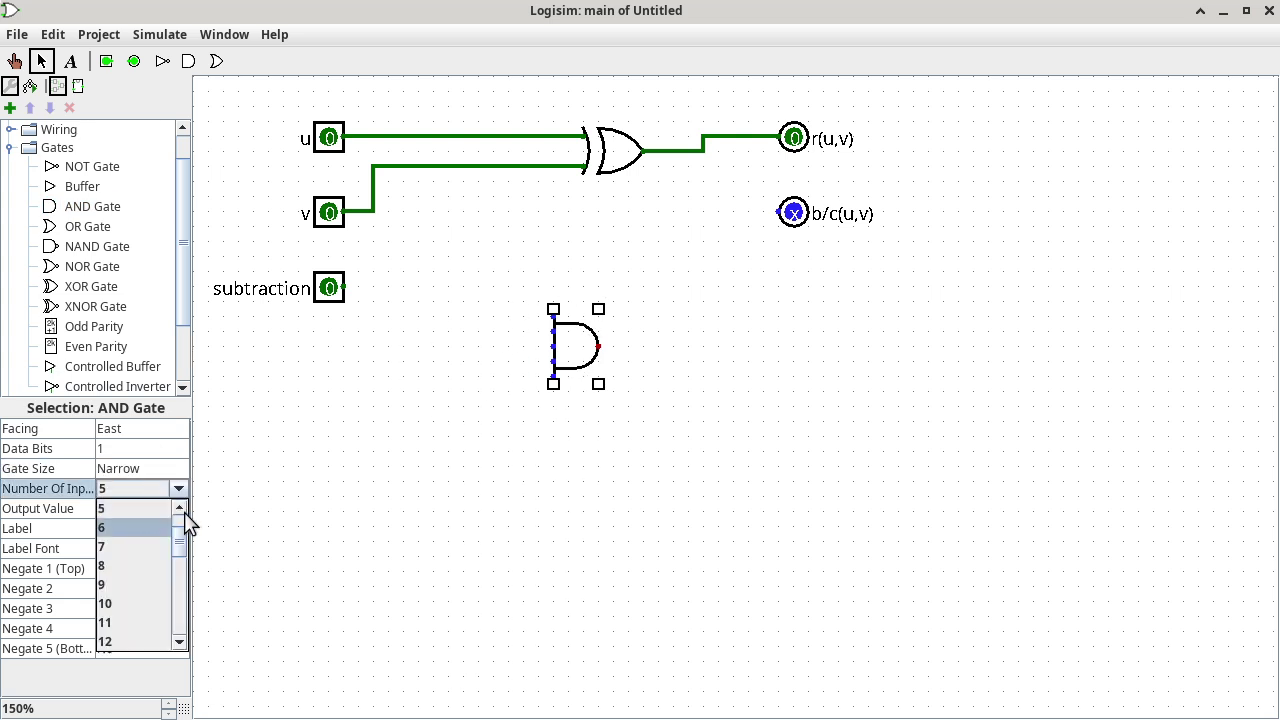
click(183, 507)
click(183, 507)
click(183, 507)
click(150, 508)
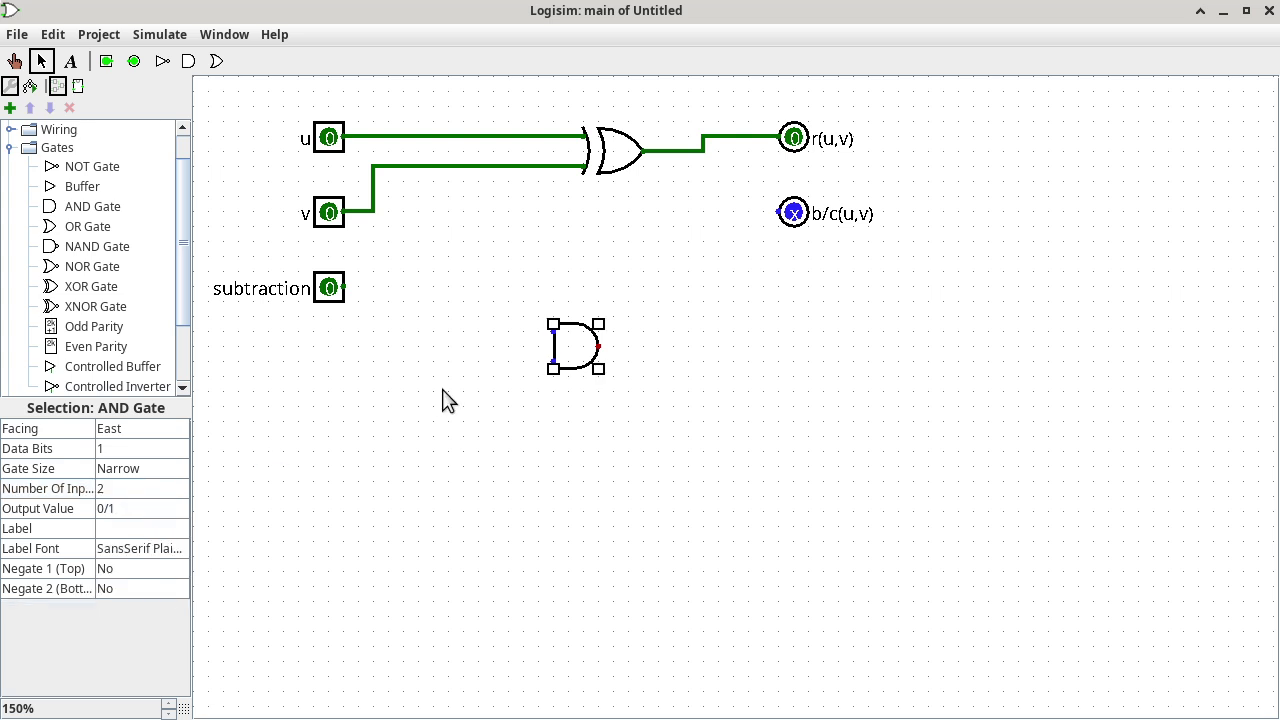
mouse_move(582, 346)
mouse_down()
mouse_move(658, 240)
mouse_move(614, 223)
mouse_move(691, 229)
mouse_move(702, 212)
mouse_move(781, 212)
mouse_up()
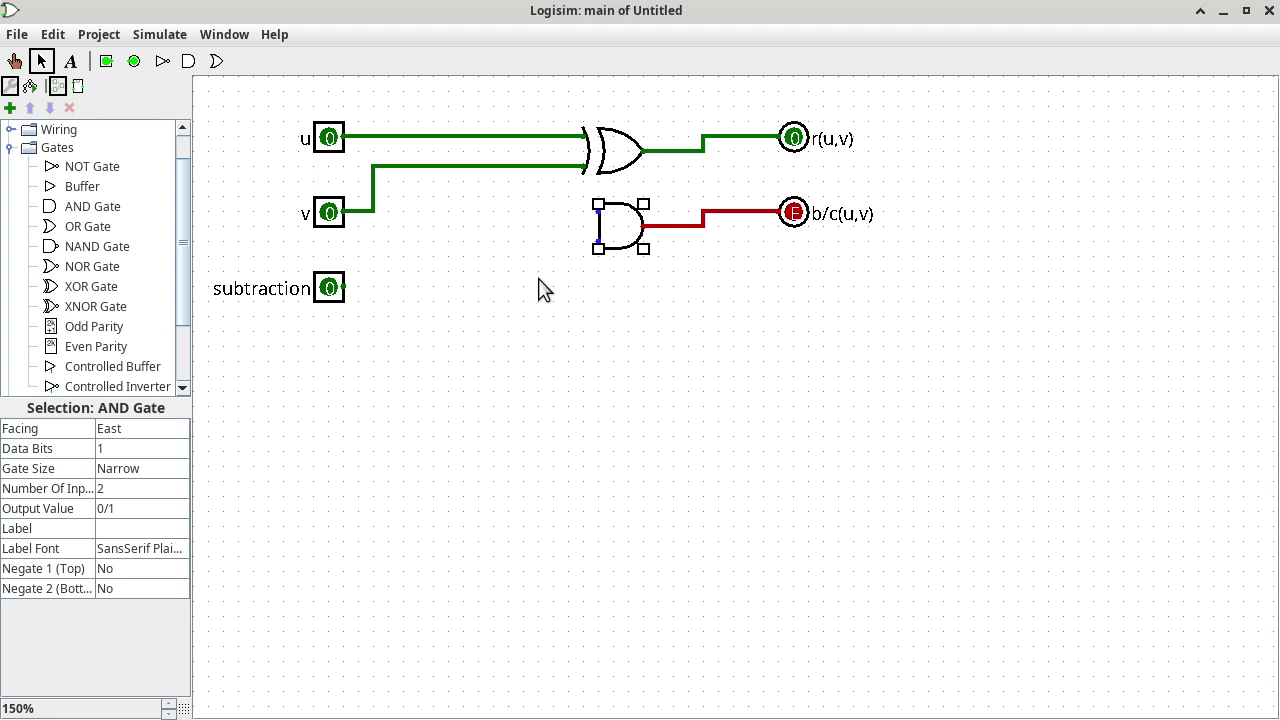
Branch v's wire down to the AND gate's lower input.
click(373, 212)
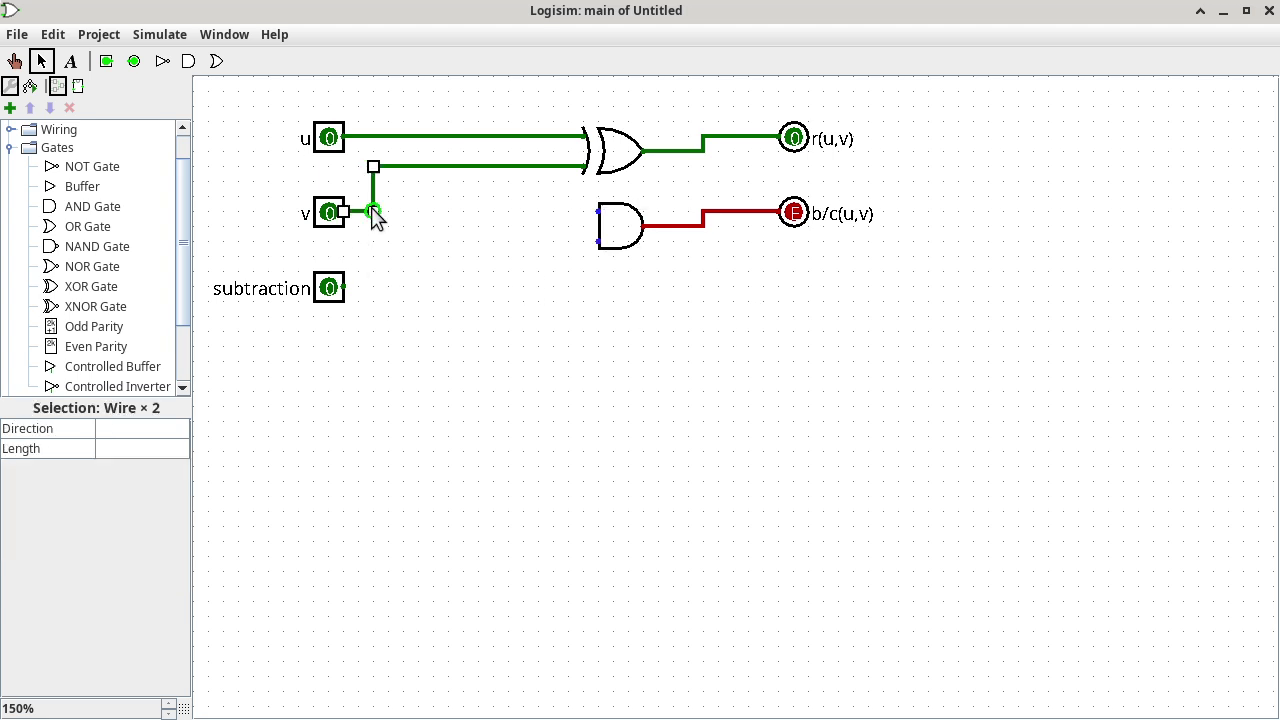
drag(373, 212, 596, 250)
click(676, 316)
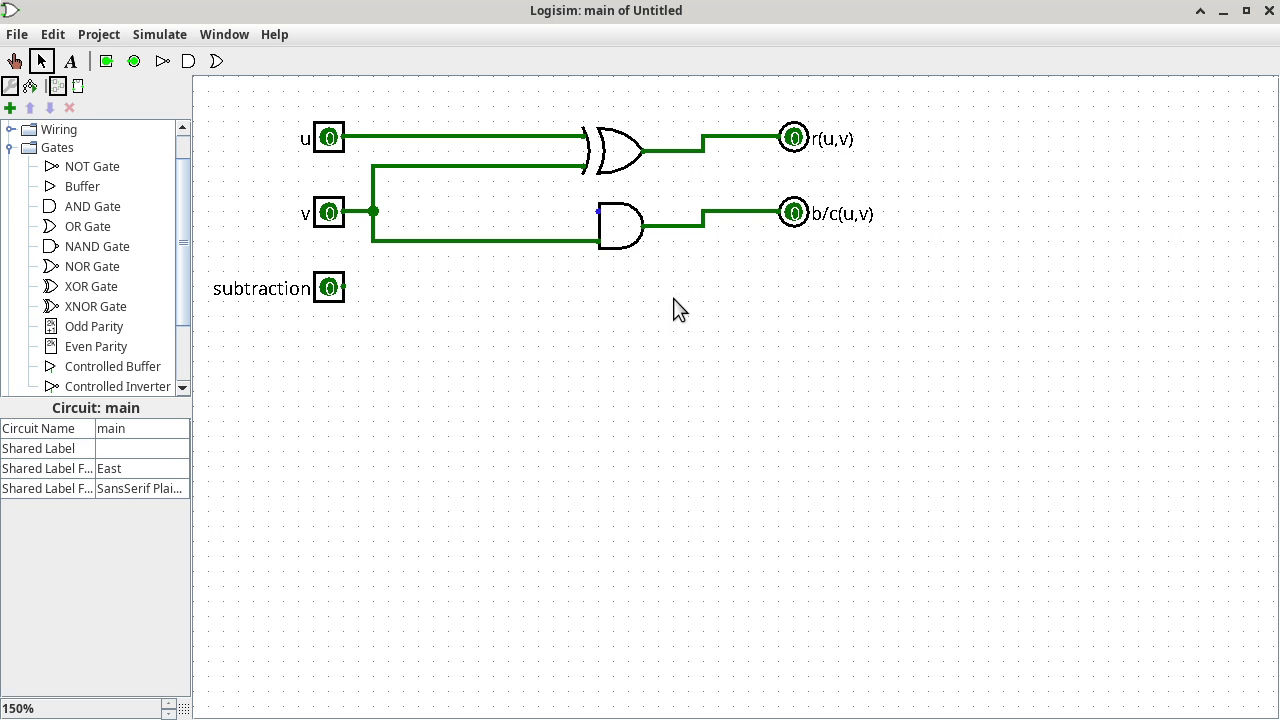
Copy the XOR gate in front of the AND gate and wire u and subtraction into it.
click(626, 180)
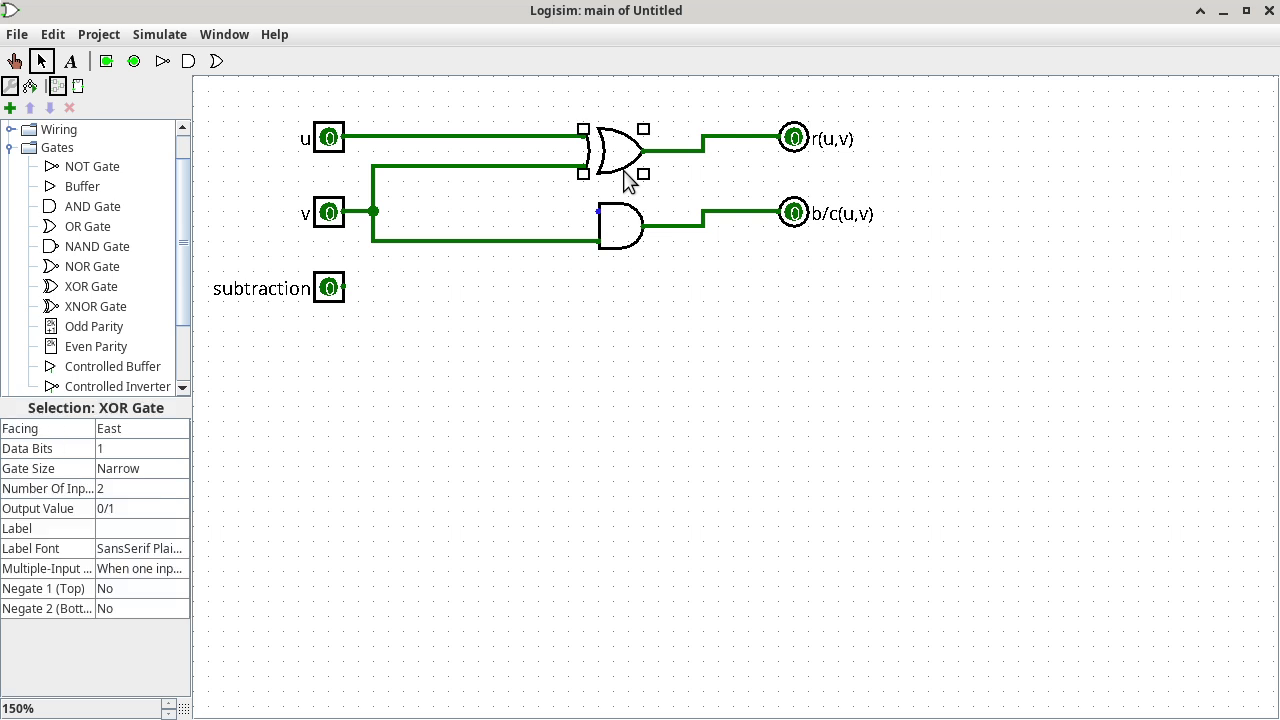
drag(640, 177, 598, 211)
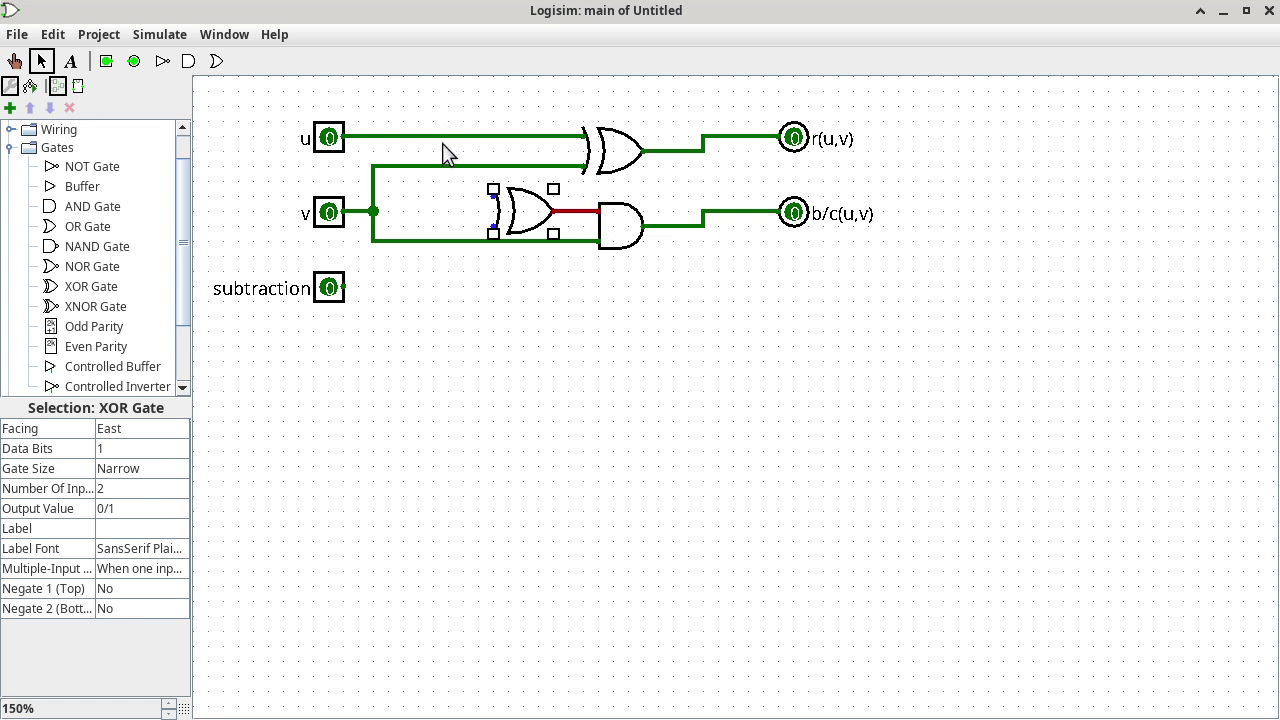
drag(432, 136, 497, 205)
drag(344, 288, 494, 228)
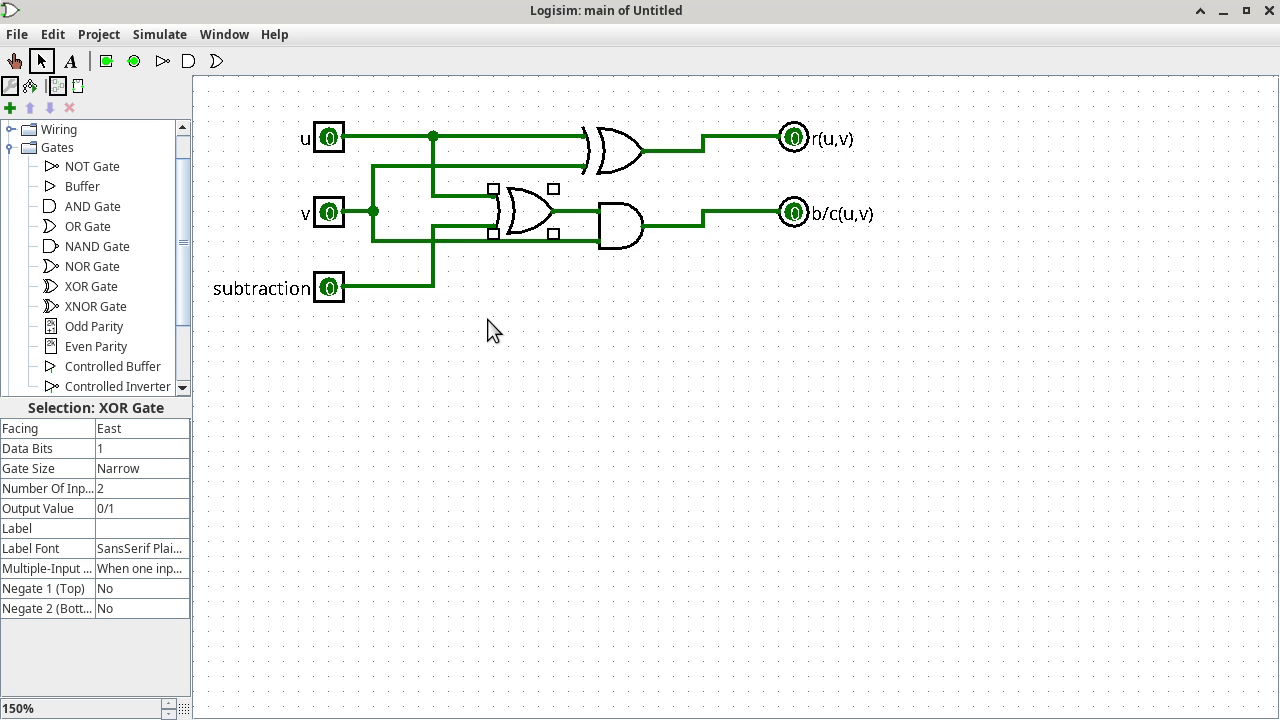
click(15, 62)
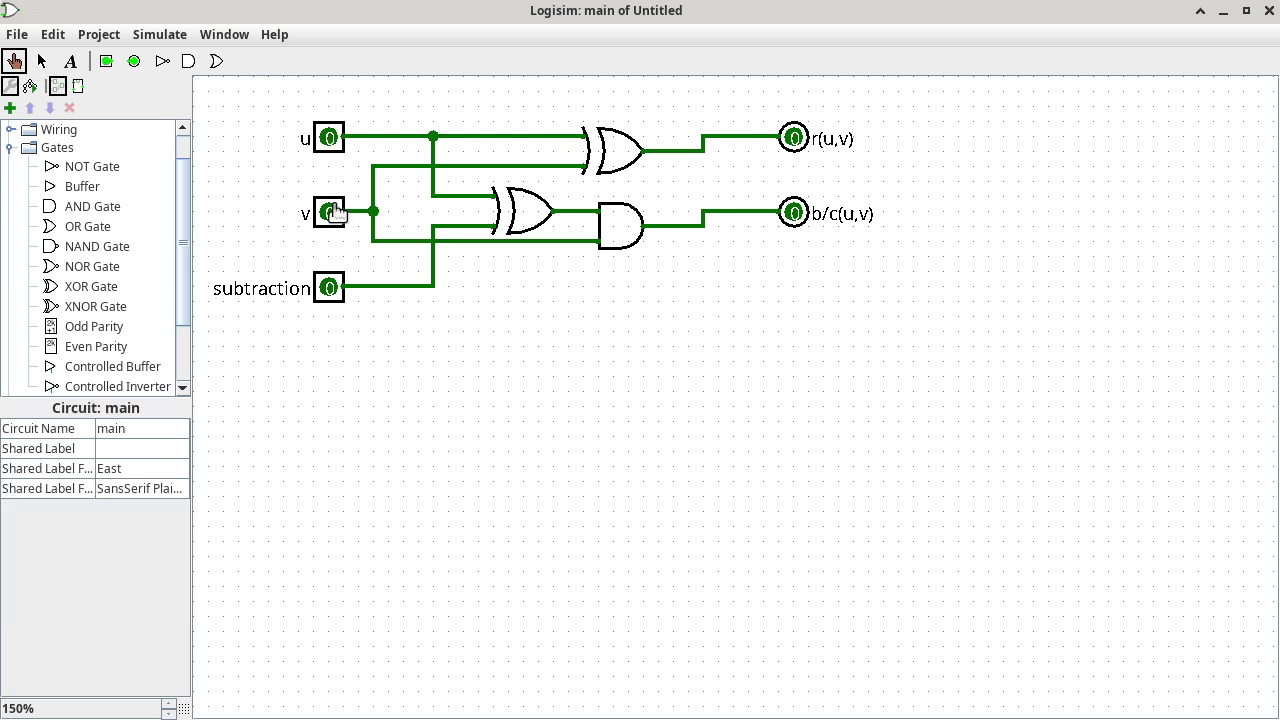
click(329, 290)
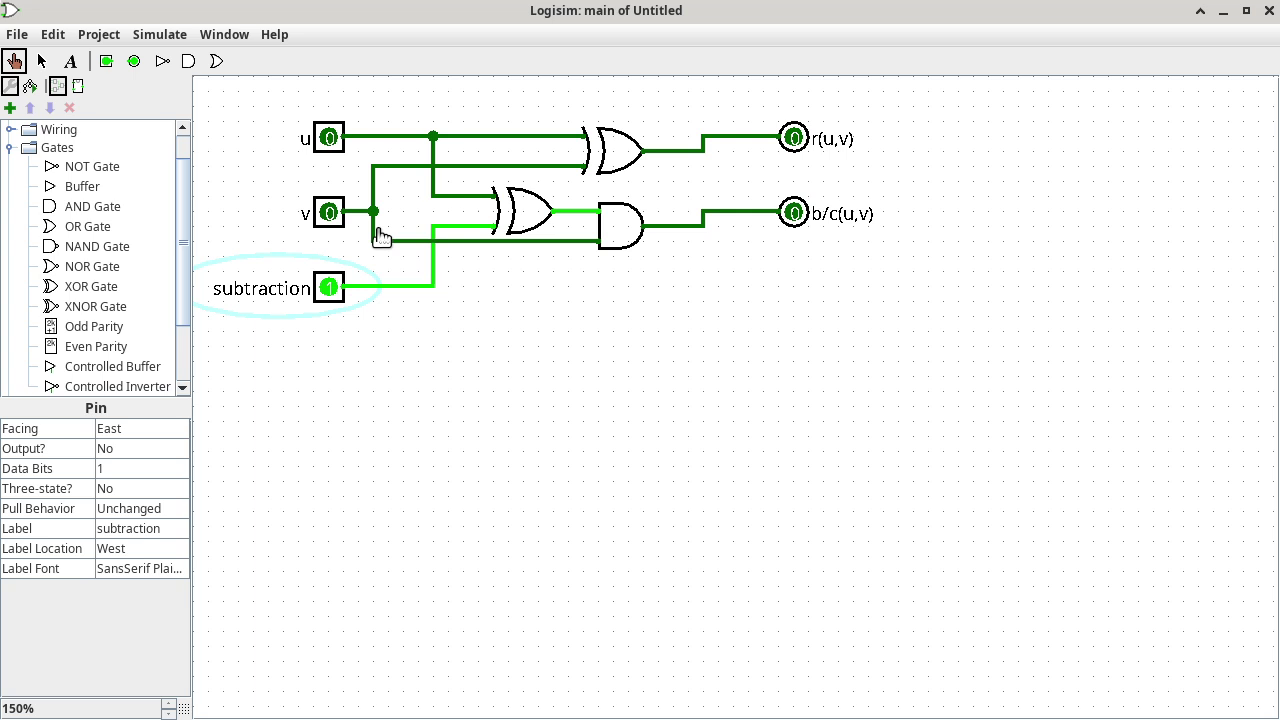
click(329, 288)
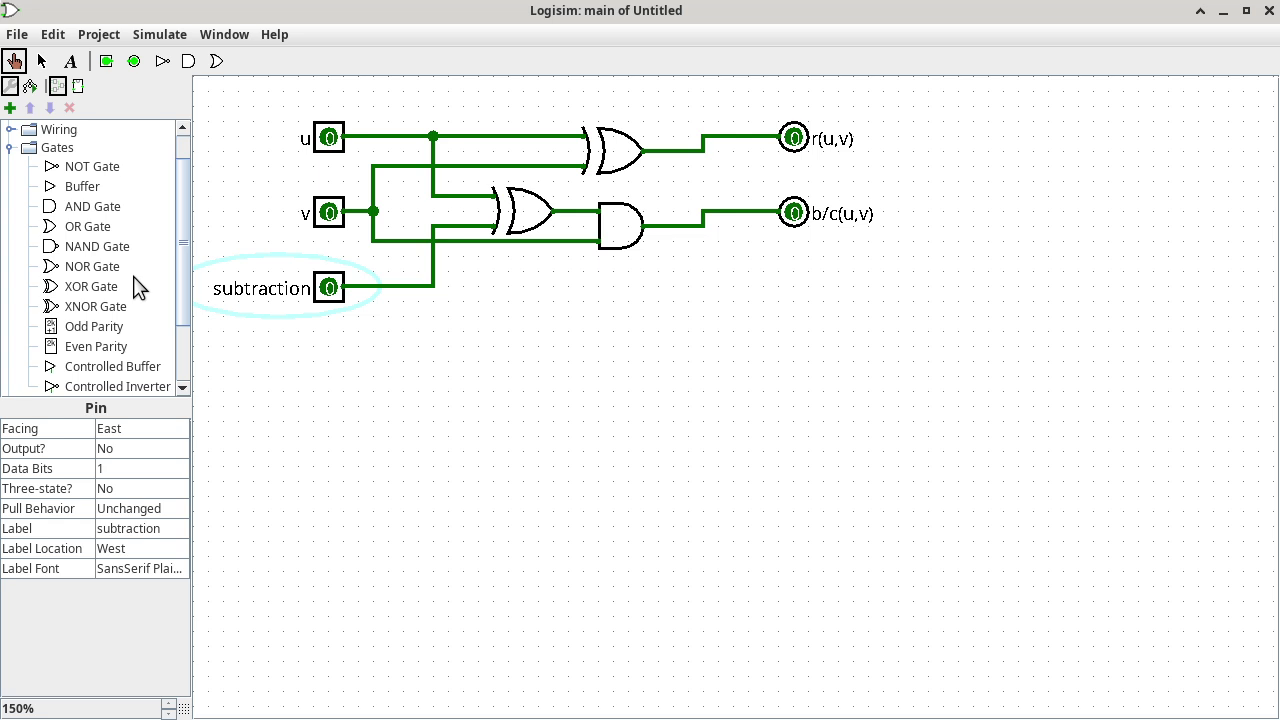
In the HAS appearance editor, add a 'HAS' title text above the subcircuit box.
click(79, 88)
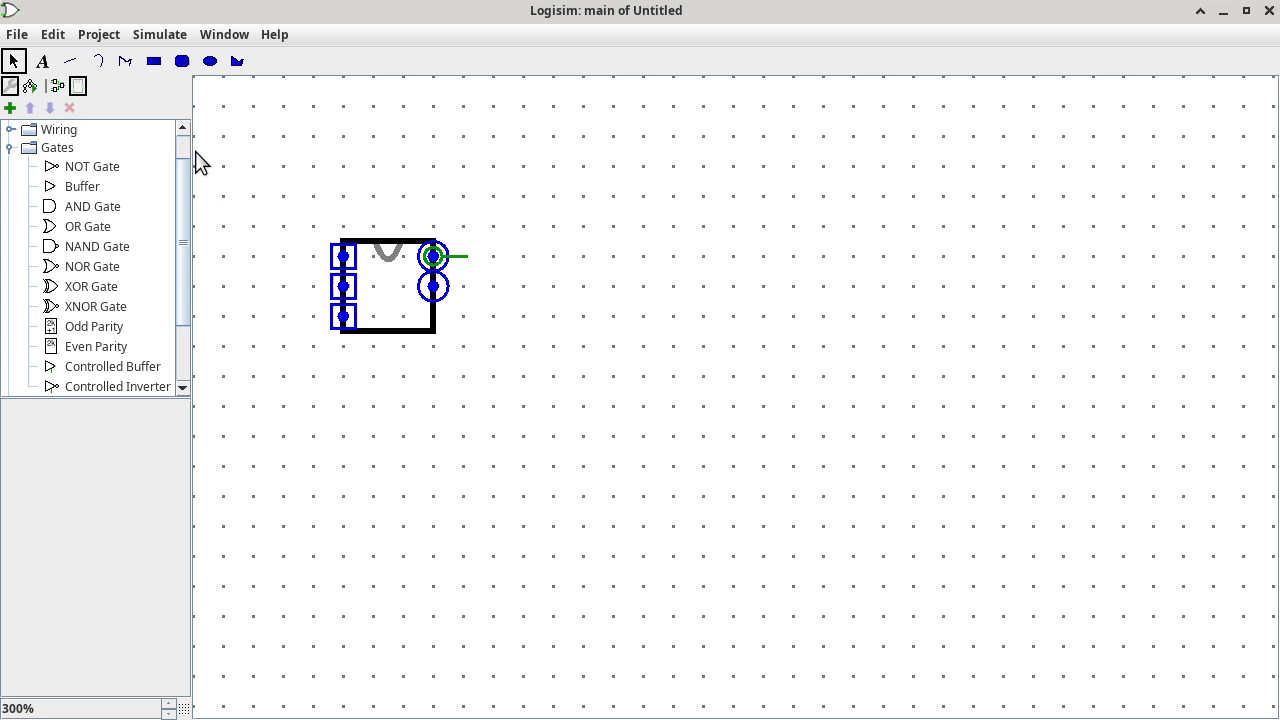
click(42, 61)
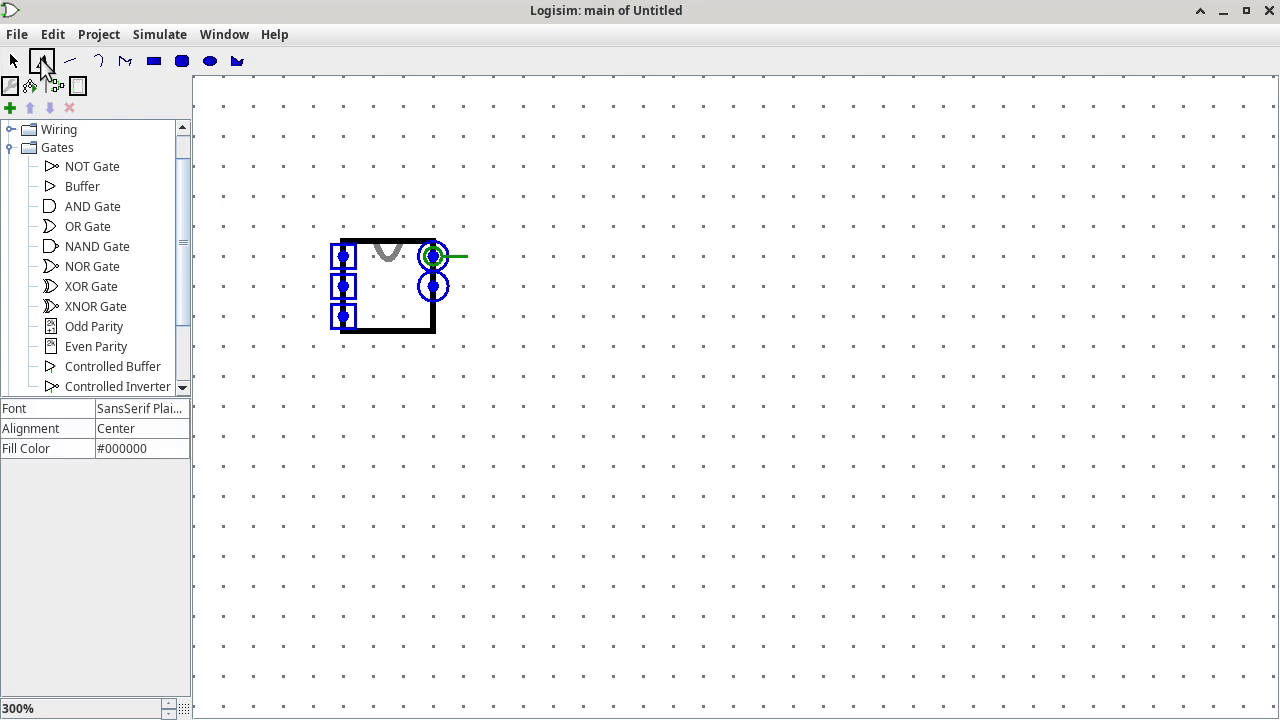
click(340, 207)
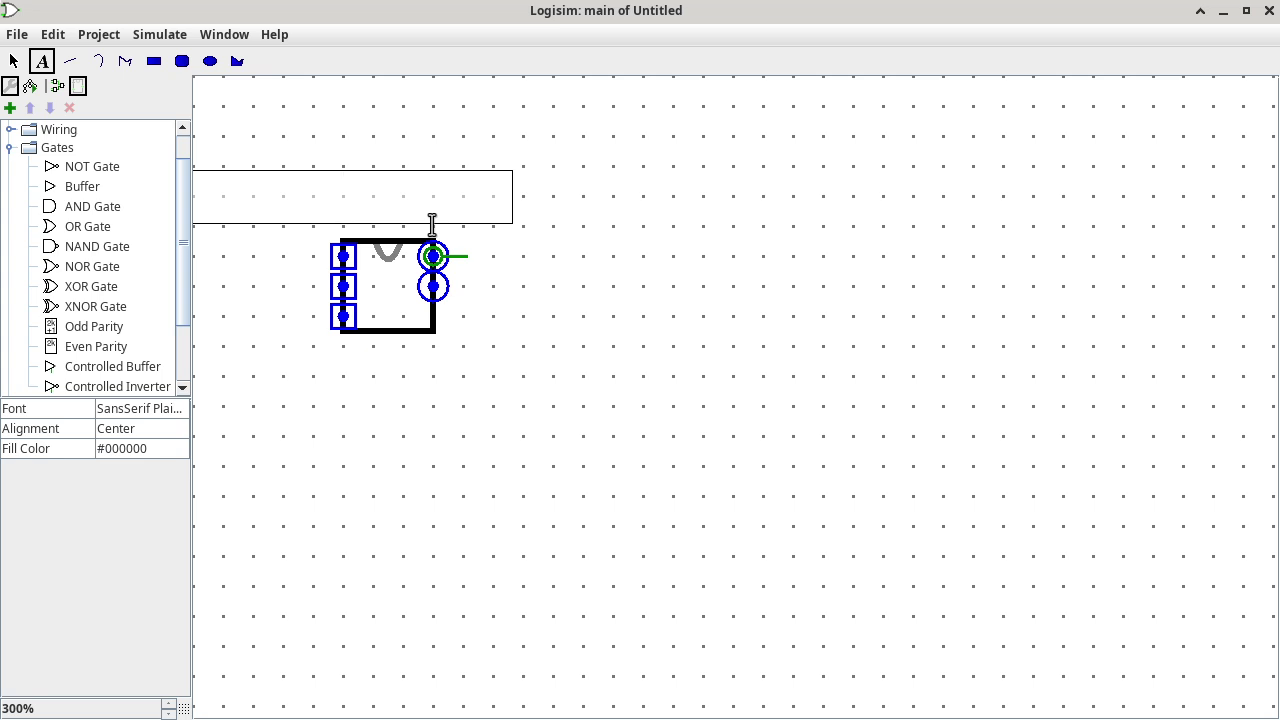
text(HAS)
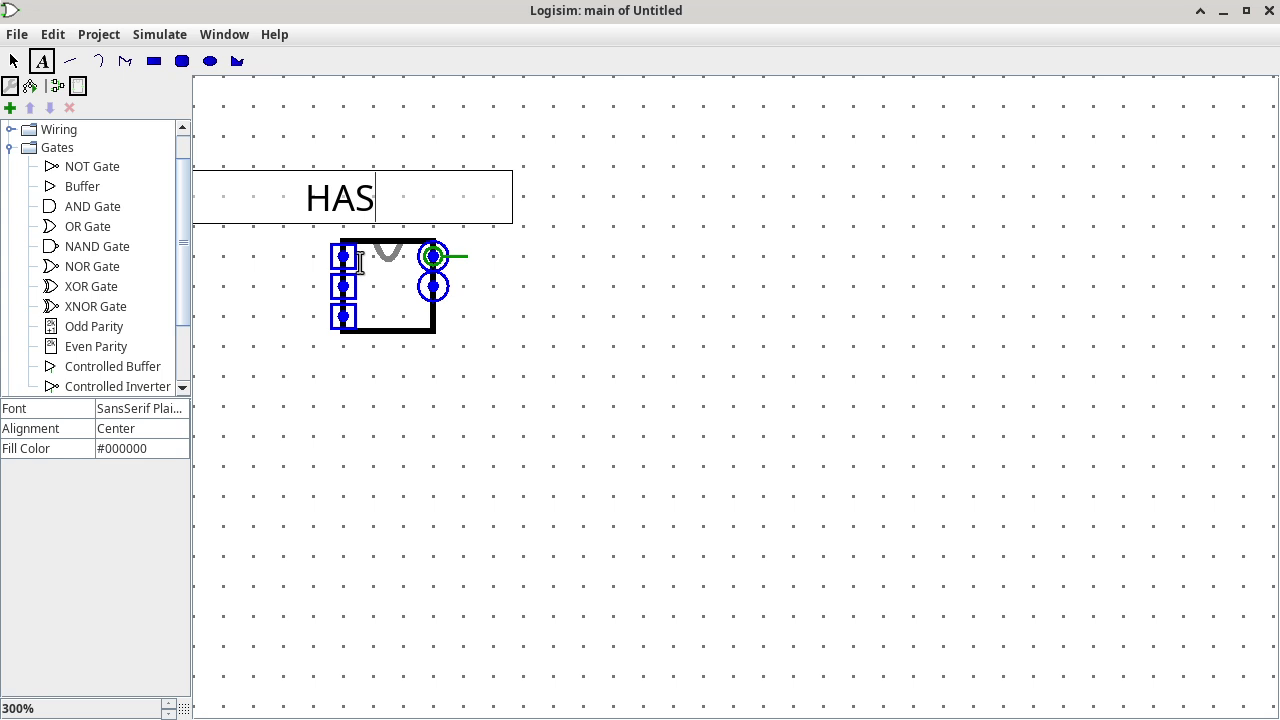
Label the second and third input pins 'v' and 's/a'.
click(358, 258)
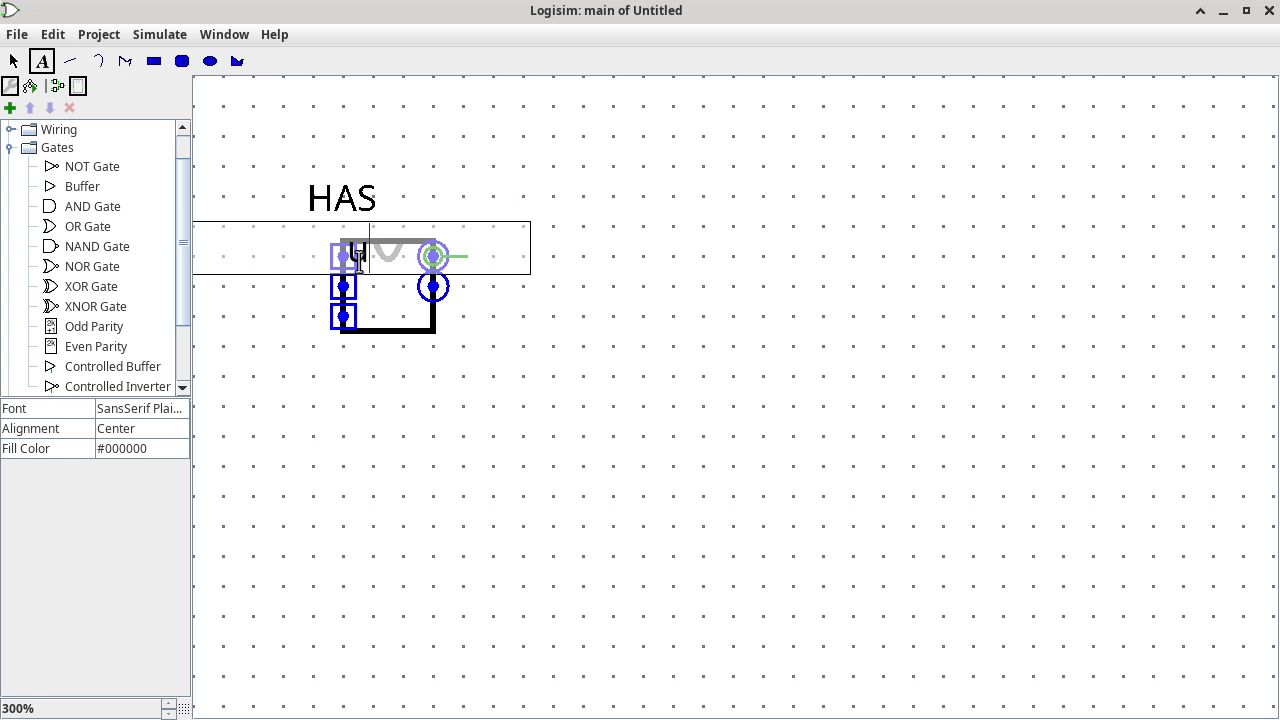
click(366, 288)
text(V)
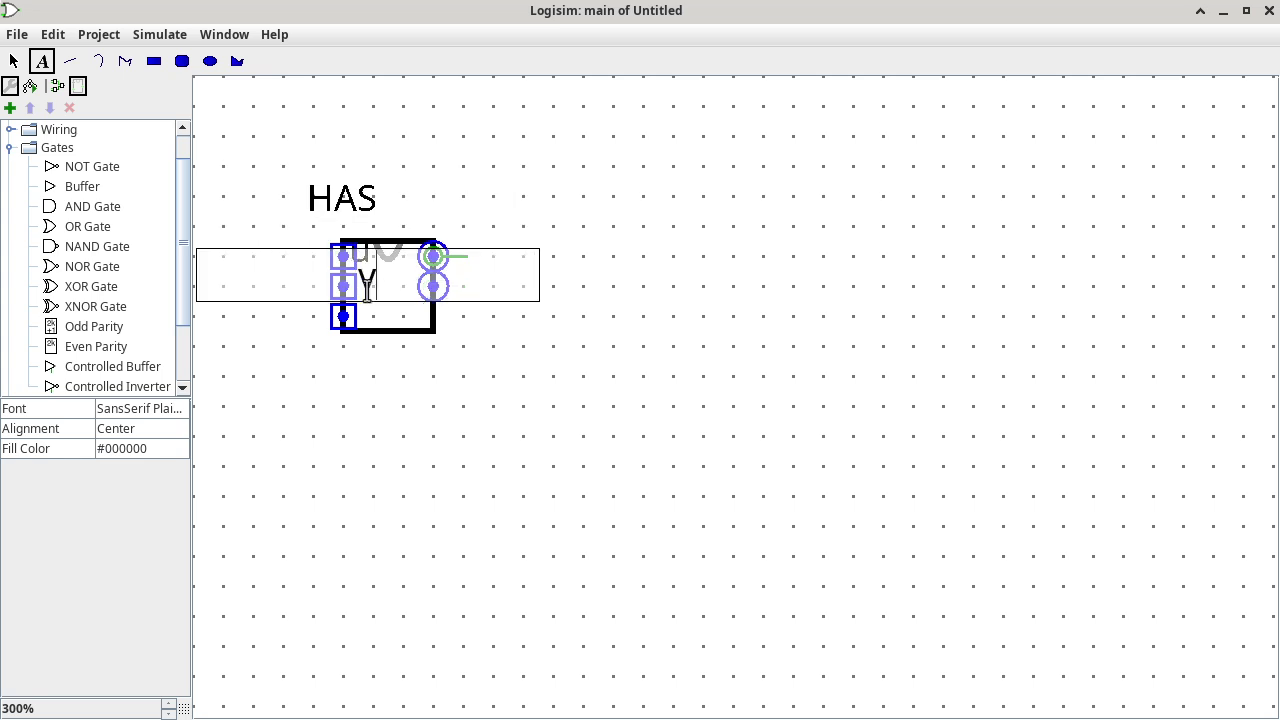
click(365, 318)
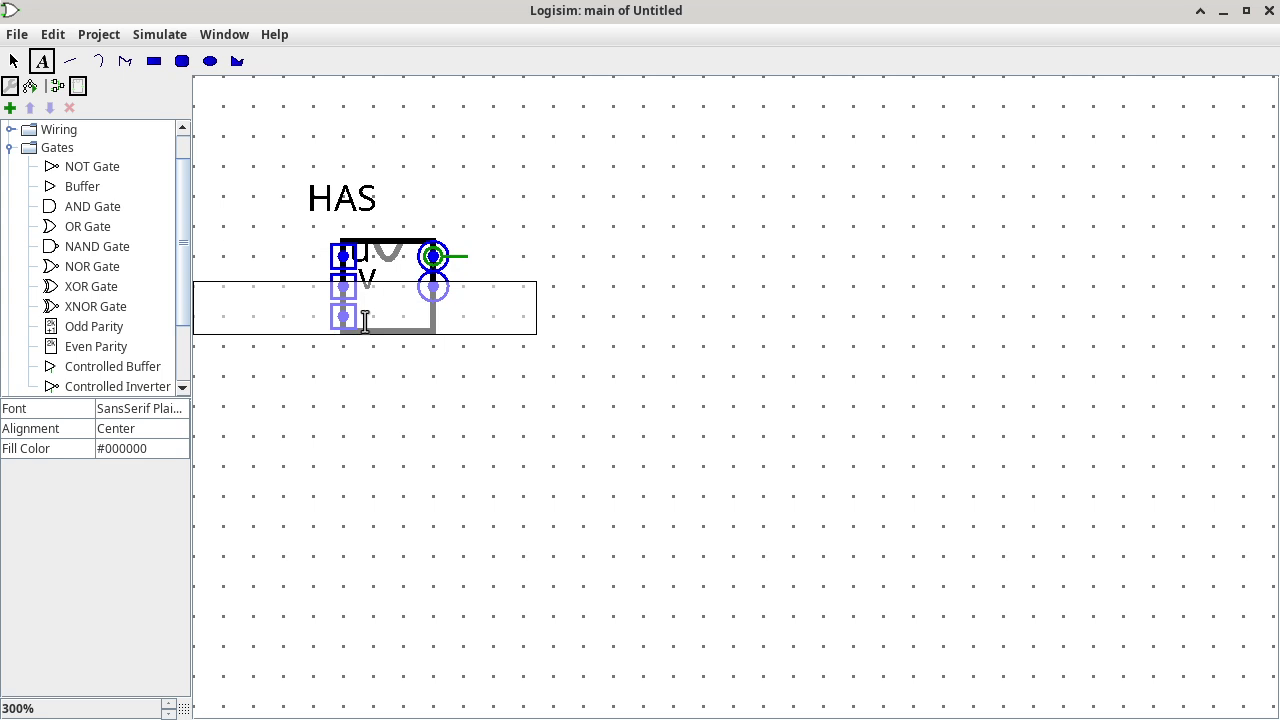
text(S/a)
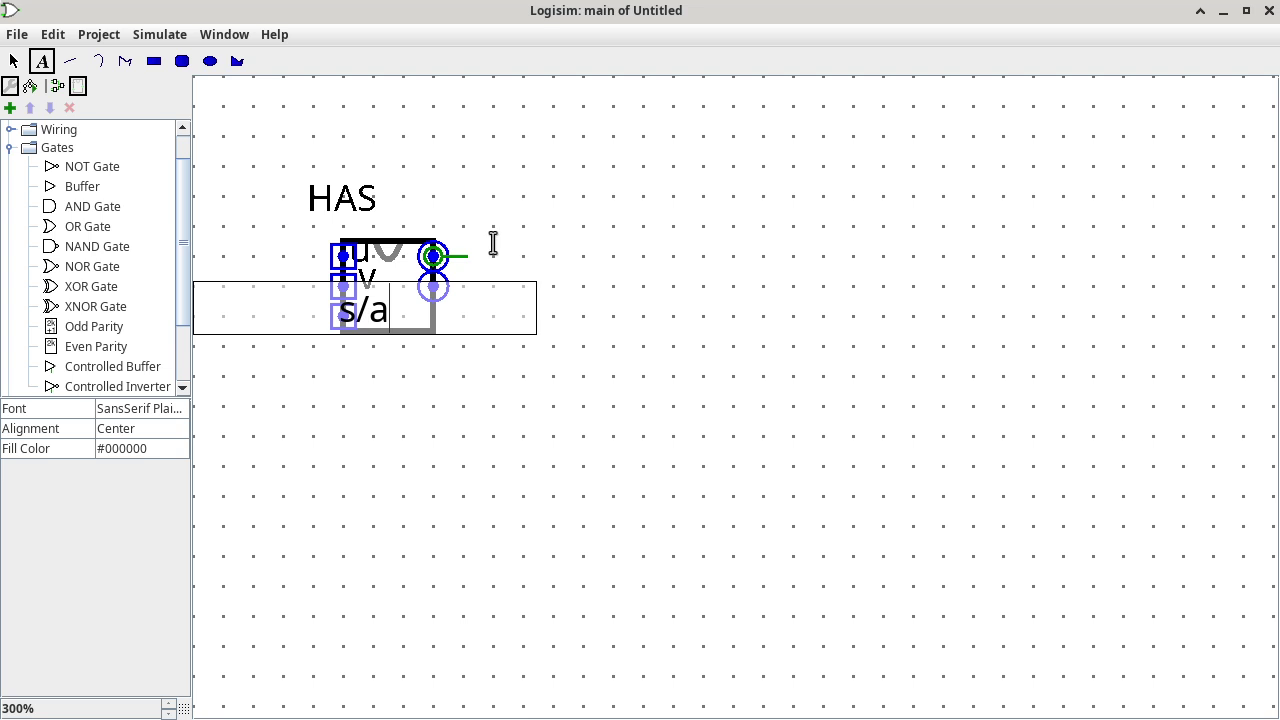
Label the output pins 'r' and 'b/c', fixing the typos.
click(466, 226)
text(U)
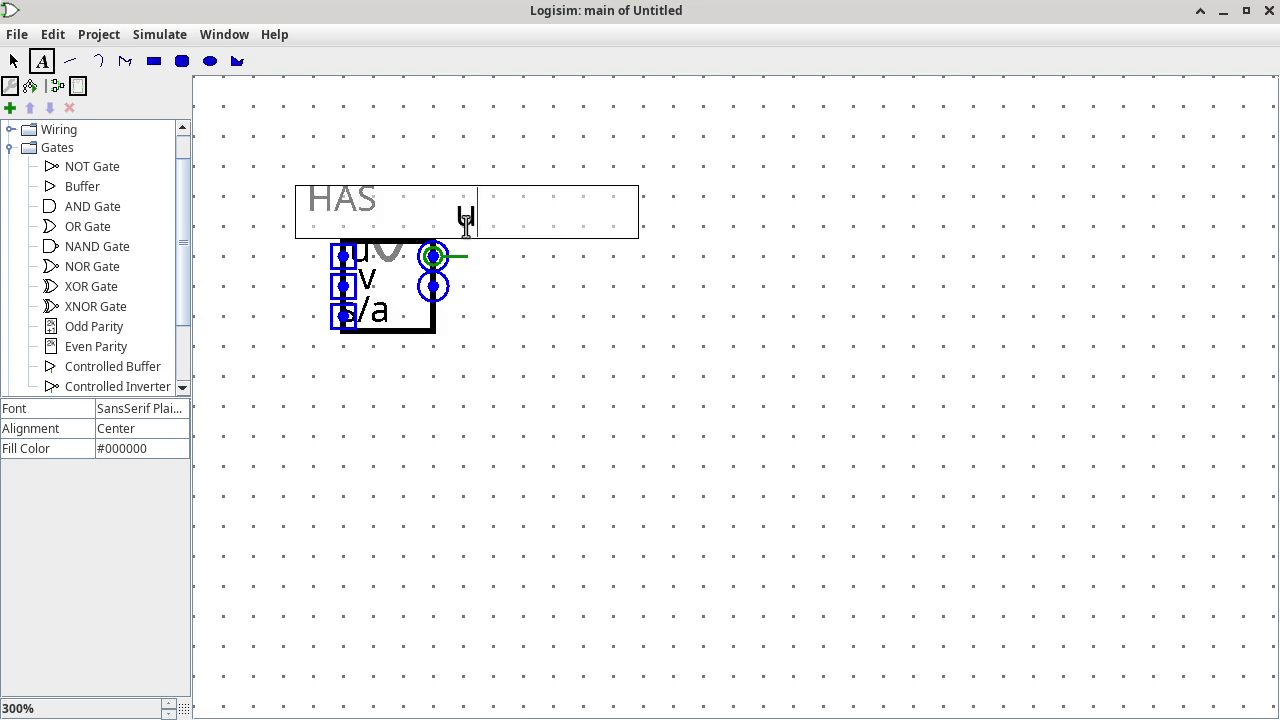
key(BackSpace)
text(r)
click(460, 325)
text(bv)
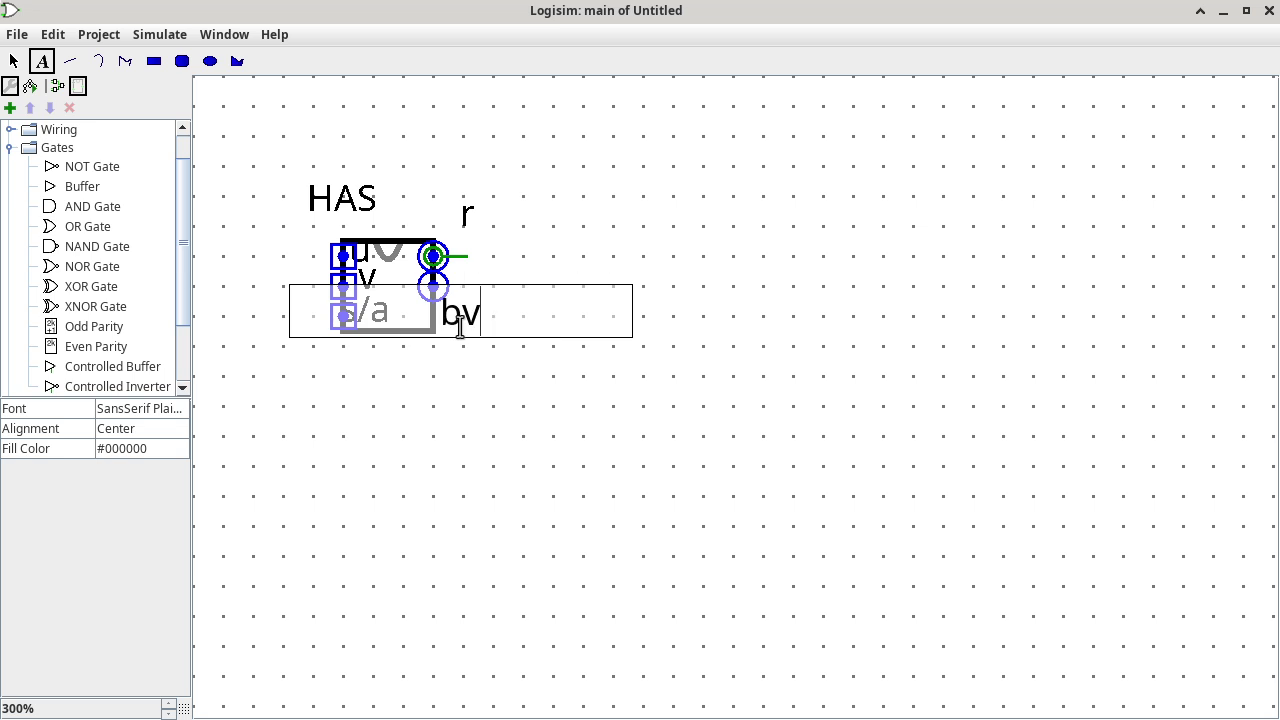
key(BackSpace)
text(/c)
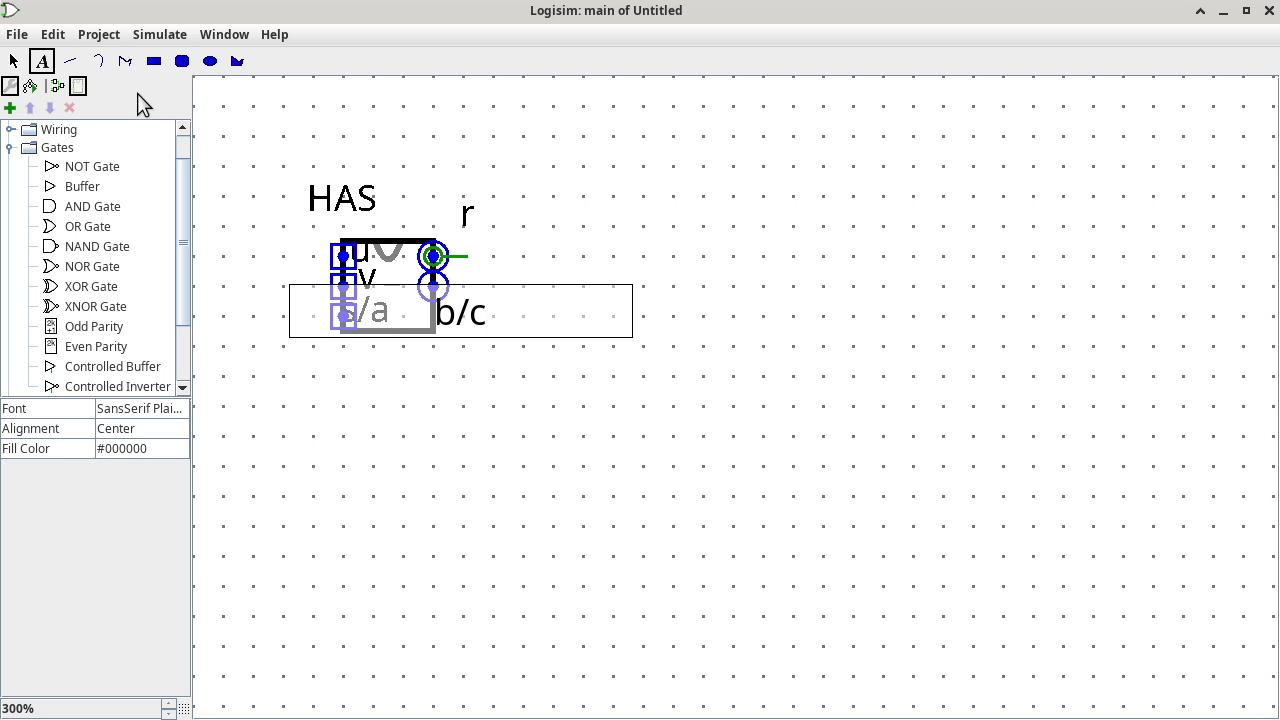
Move the HAS title down onto the box and nudge the v and r labels into line.
click(13, 61)
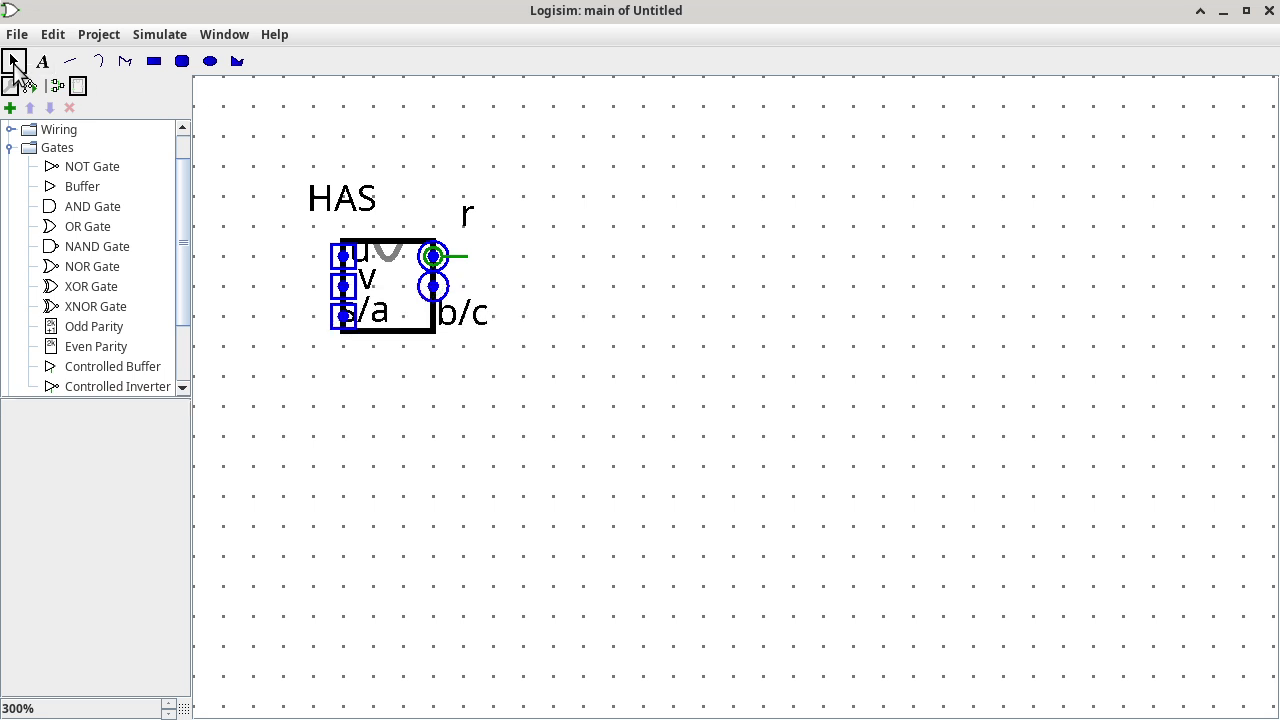
drag(333, 211, 404, 329)
click(360, 262)
click(385, 317)
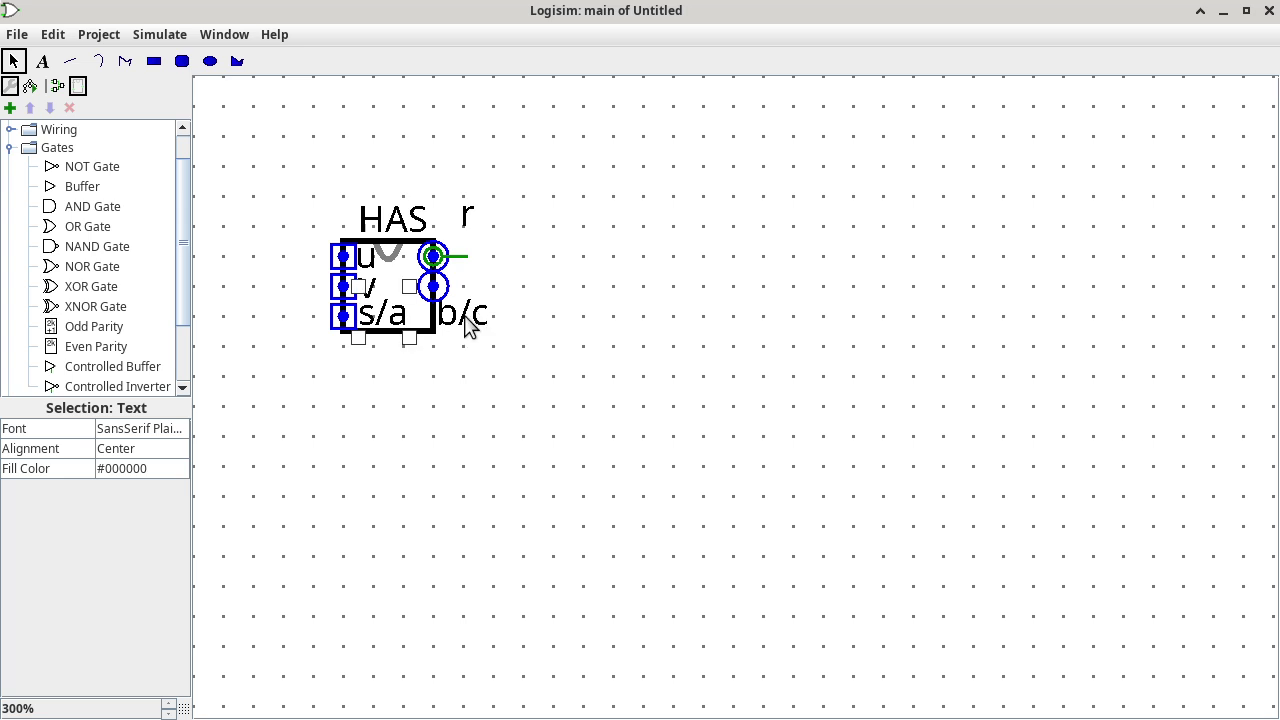
drag(466, 218, 446, 228)
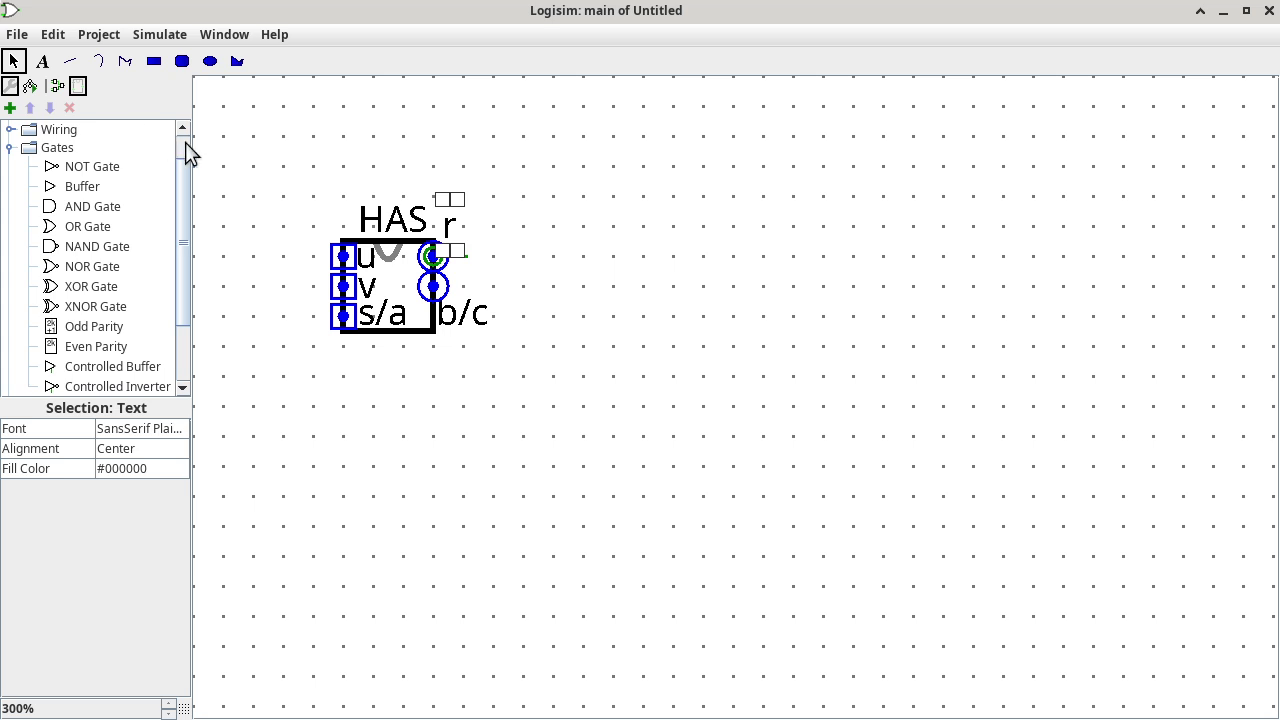
scroll(185, 142, up, 1)
Change the main circuit's Circuit Name attribute from 'main' to 'HAS'.
click(60, 149)
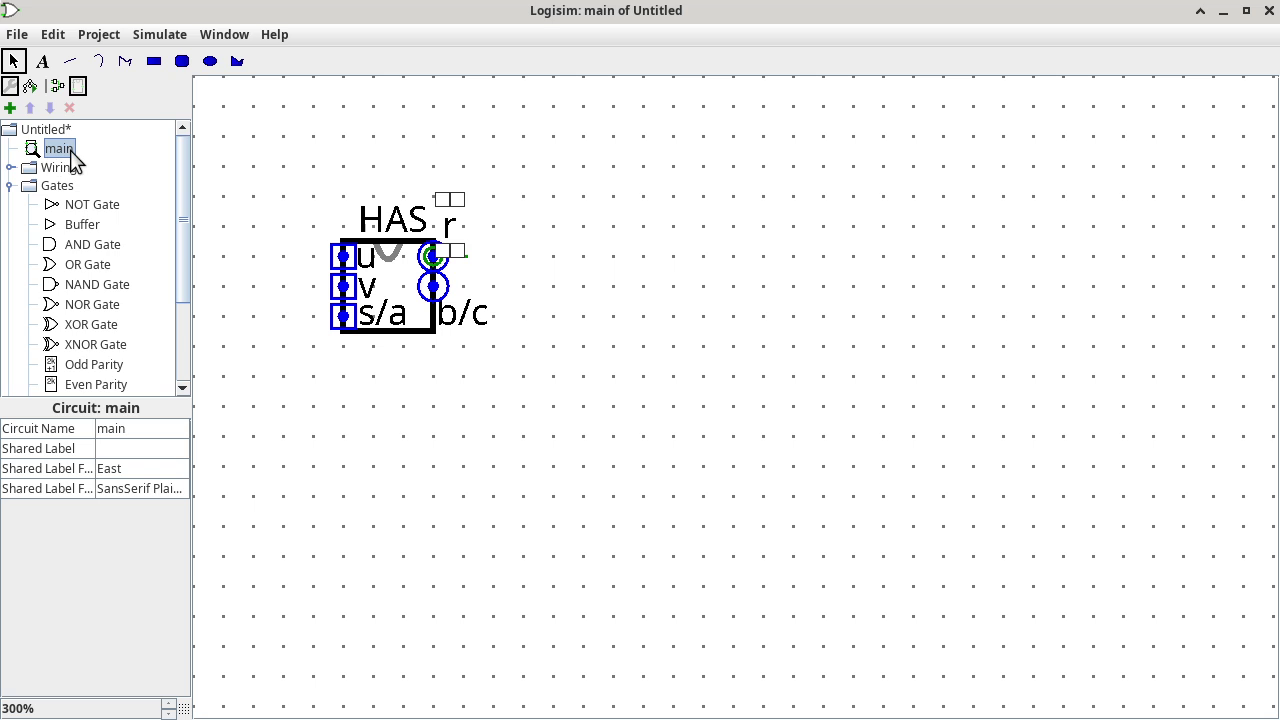
click(133, 428)
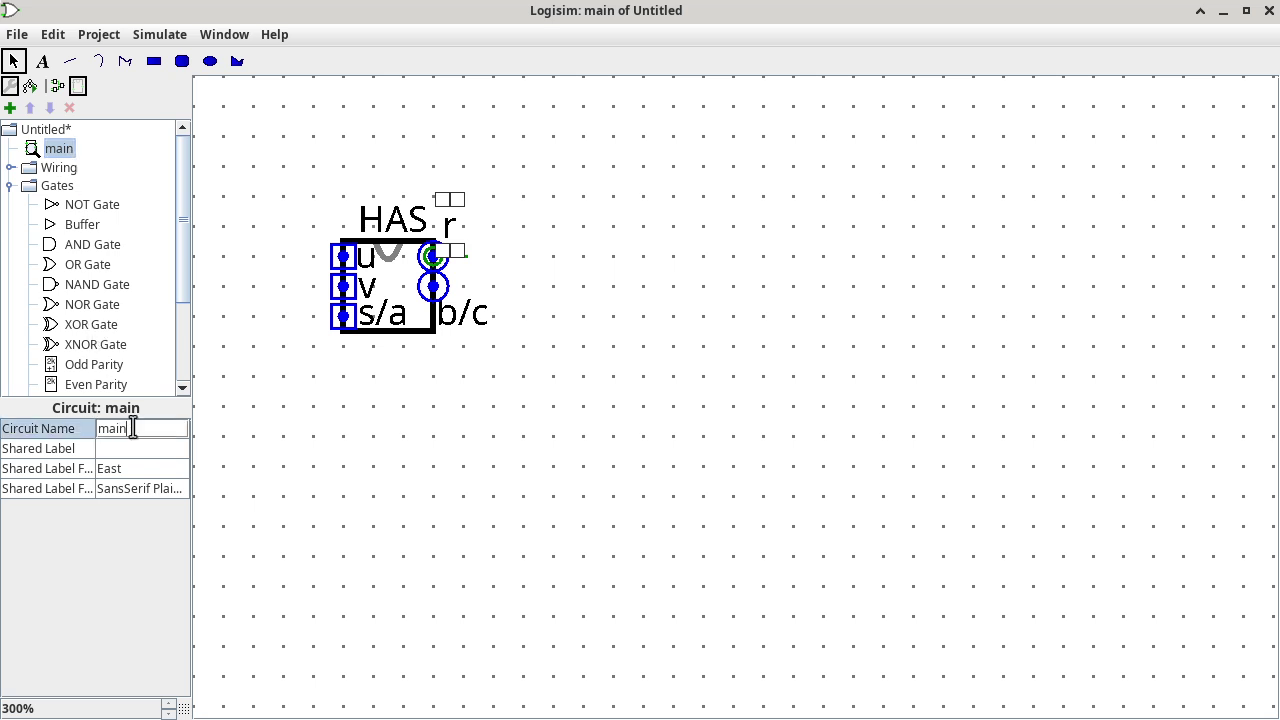
key(BackSpace)
key(BackSpace)
key(BackSpace)
key(BackSpace)
text(HAS)
key(Return)
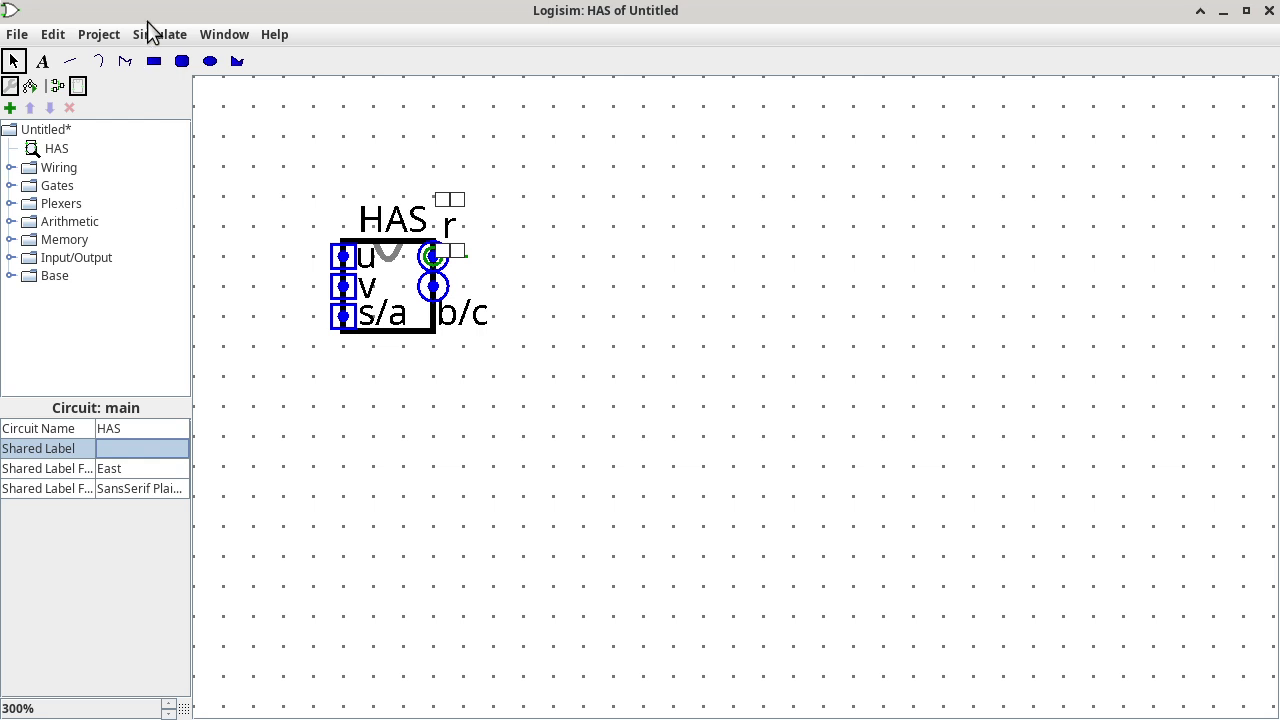
Add a new empty circuit named 'FAS' to the project, then switch to Firefox.
click(105, 36)
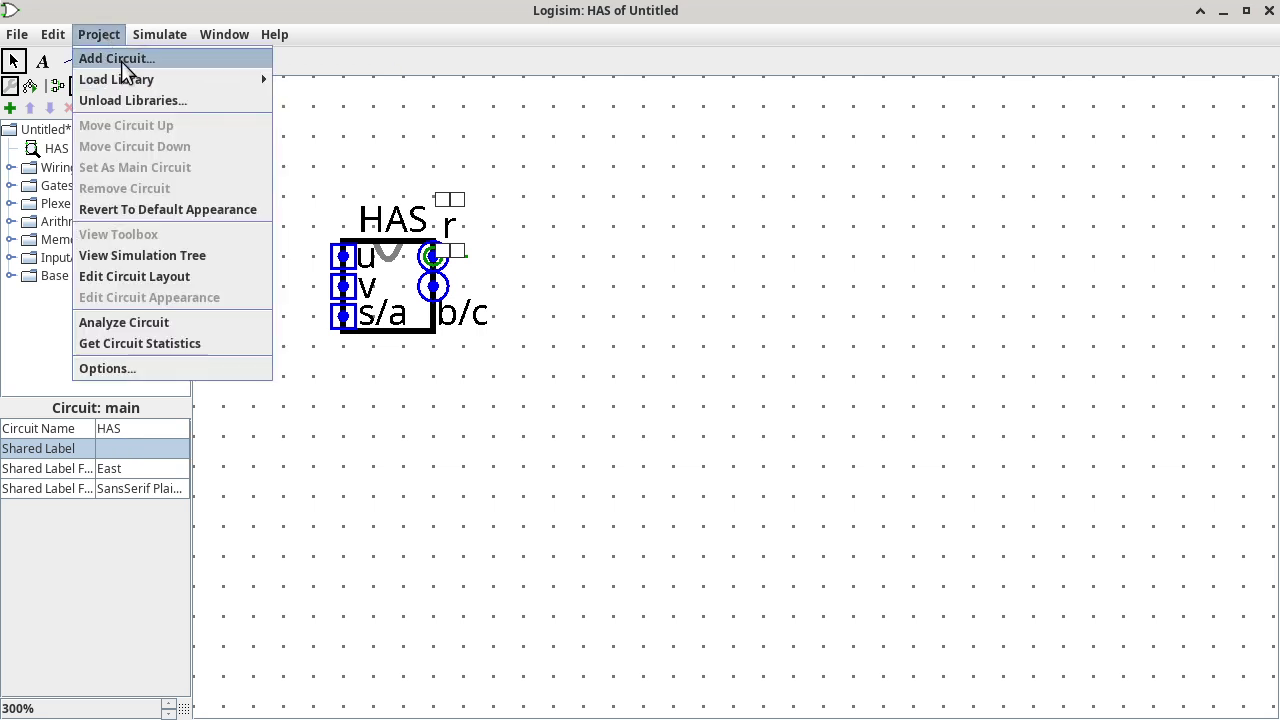
click(121, 60)
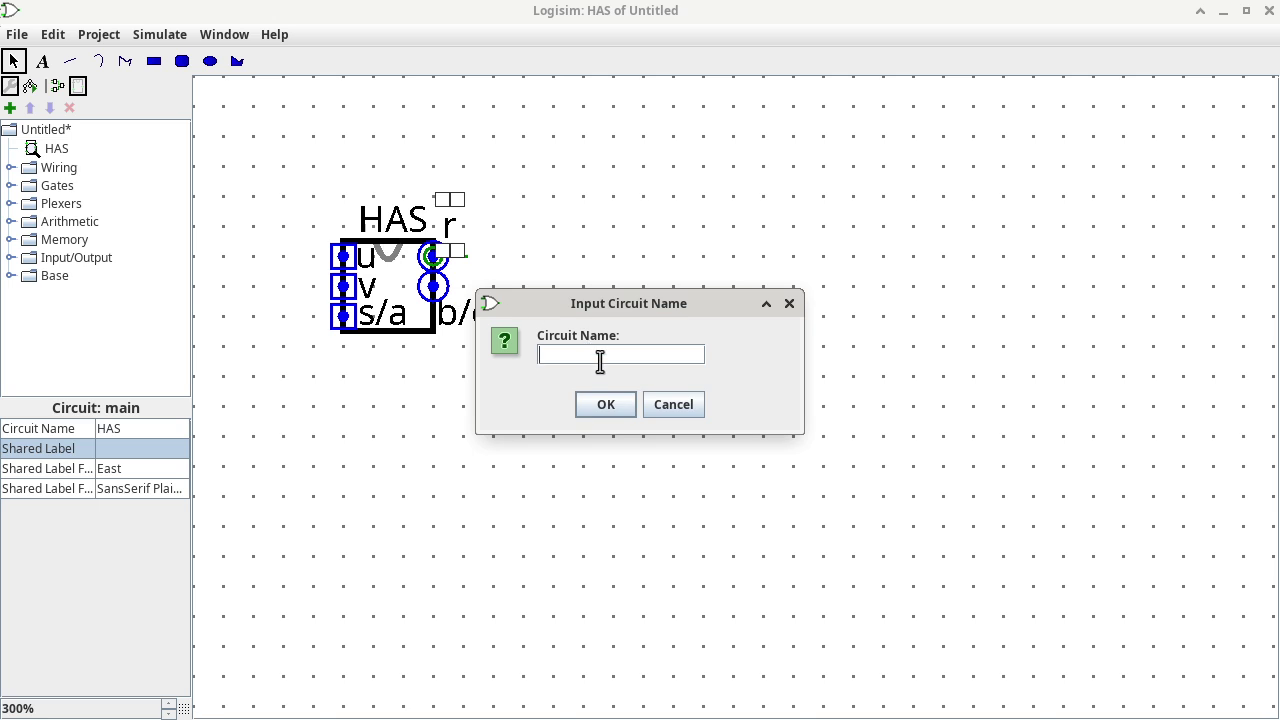
text(FAS)
key(Return)
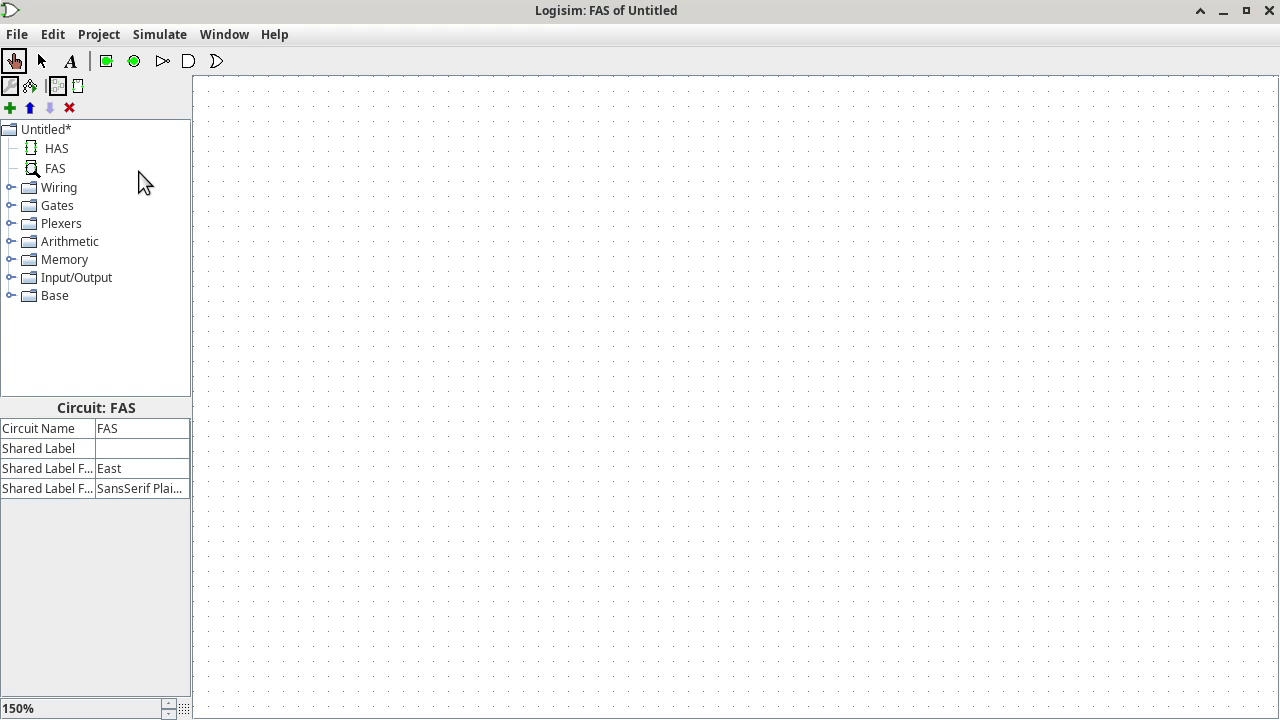
key(alt+Tab)
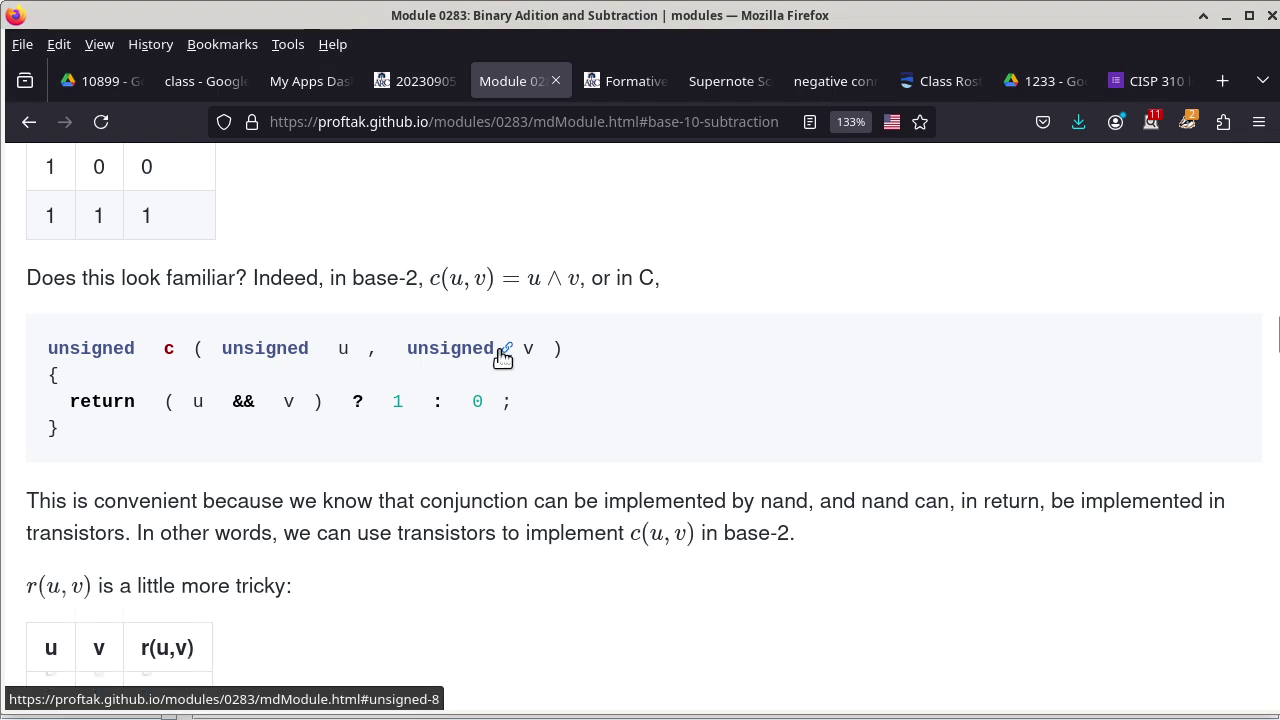
Scroll the Module 0283 page down to the borrow conclusion and Optimized adder and subtractor heading.
scroll(502, 357, down, 7)
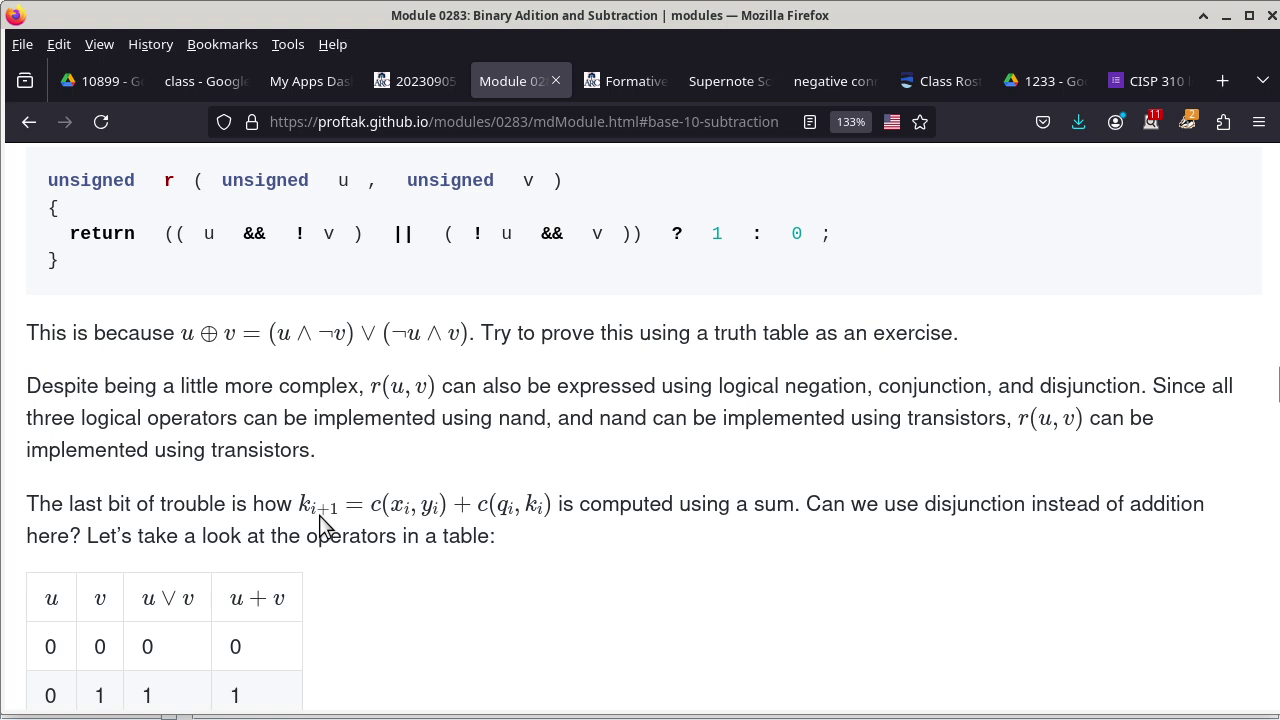
scroll(465, 510, down, 5)
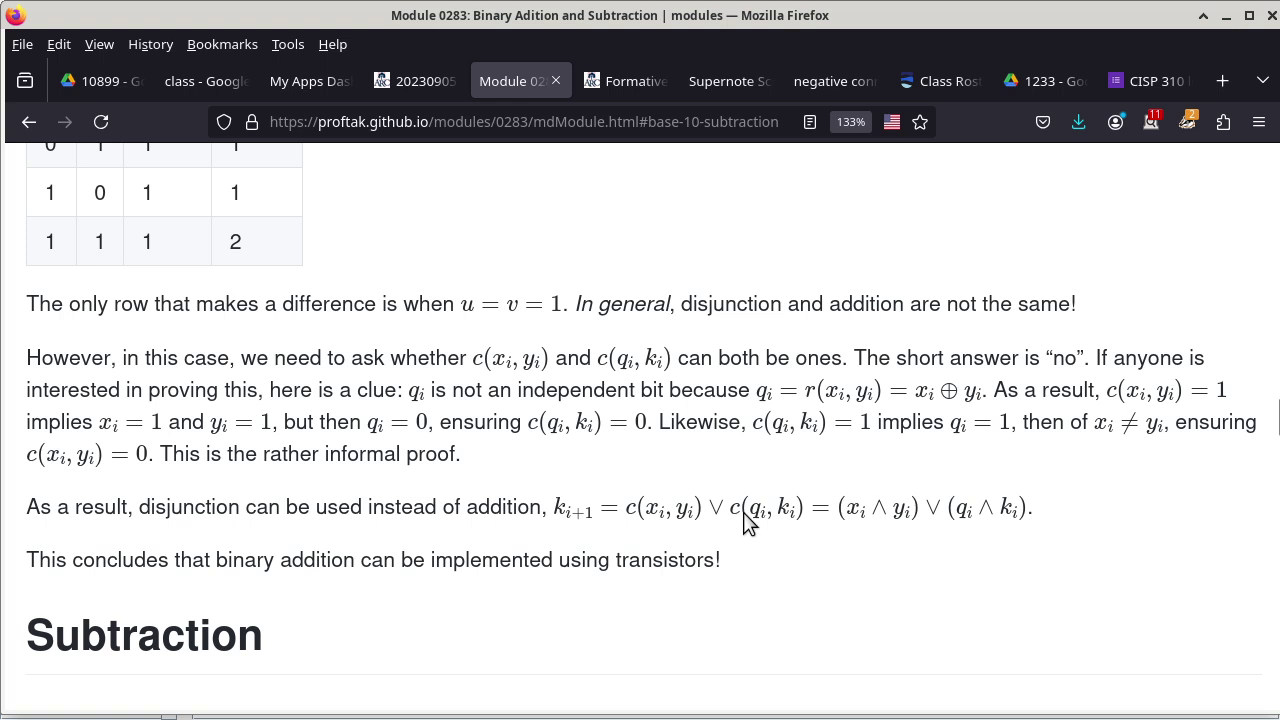
scroll(787, 522, down, 10)
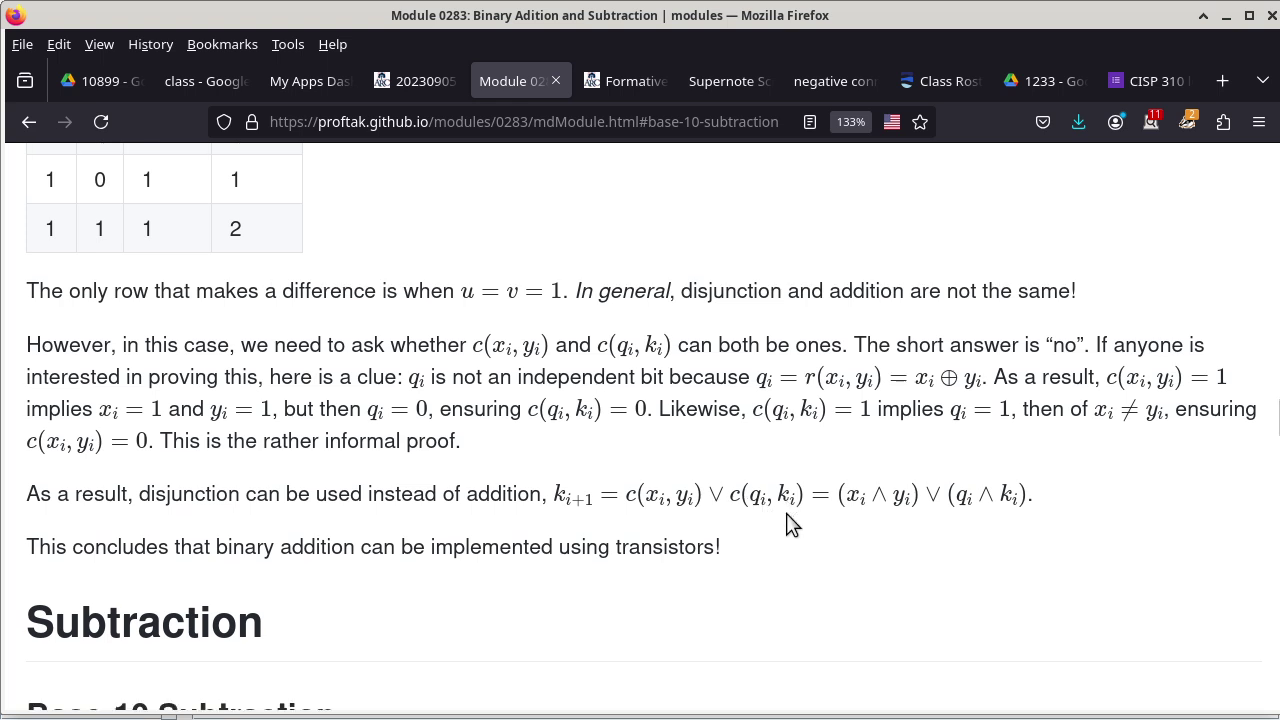
scroll(787, 522, down, 4)
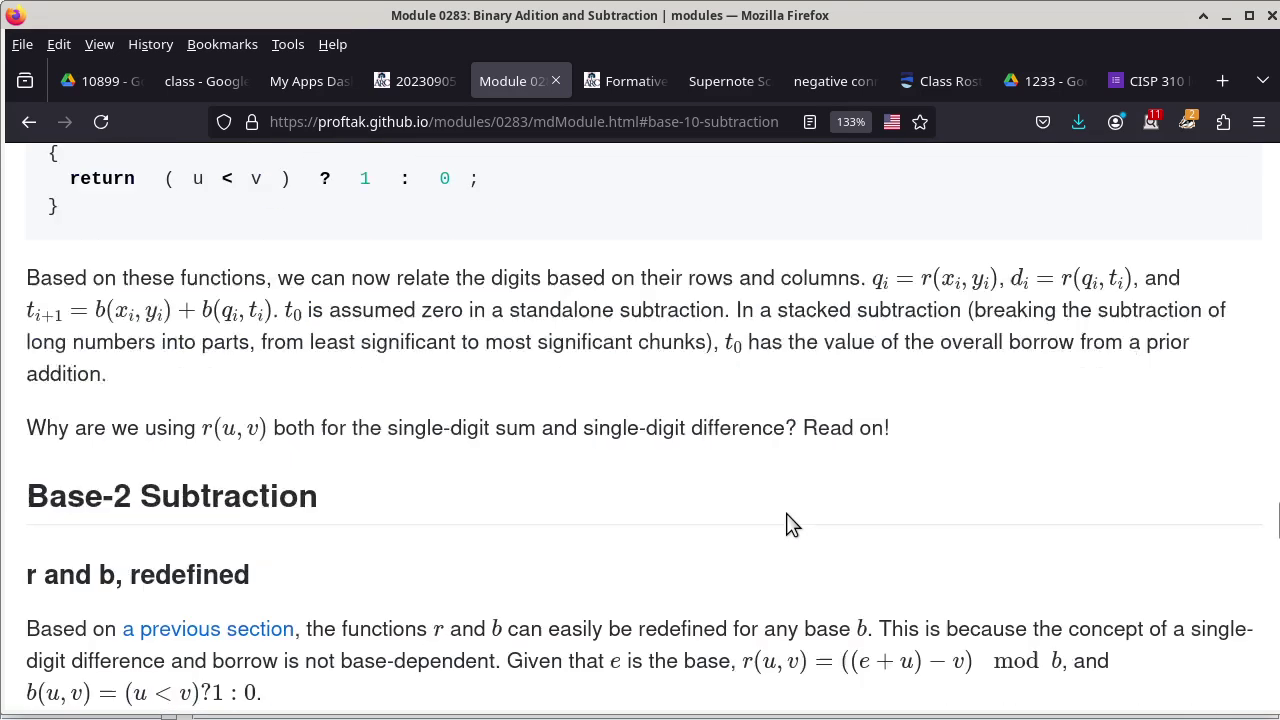
scroll(787, 522, down, 10)
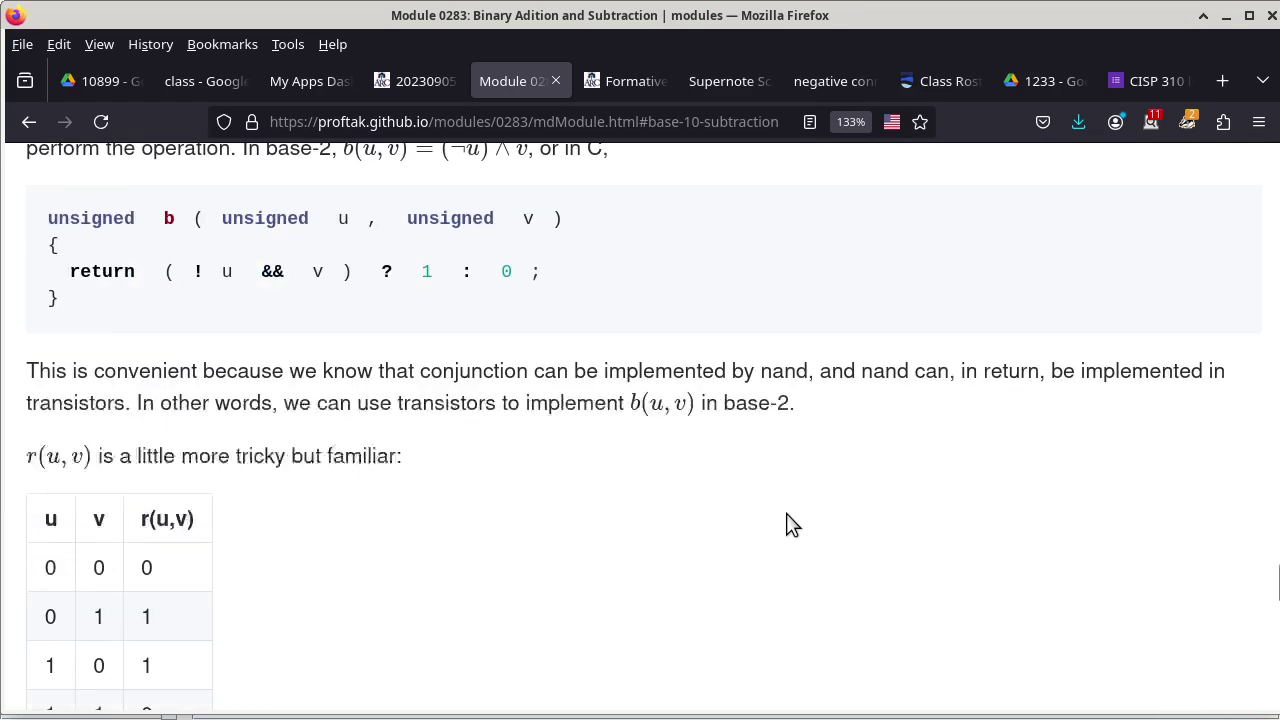
scroll(787, 515, down, 3)
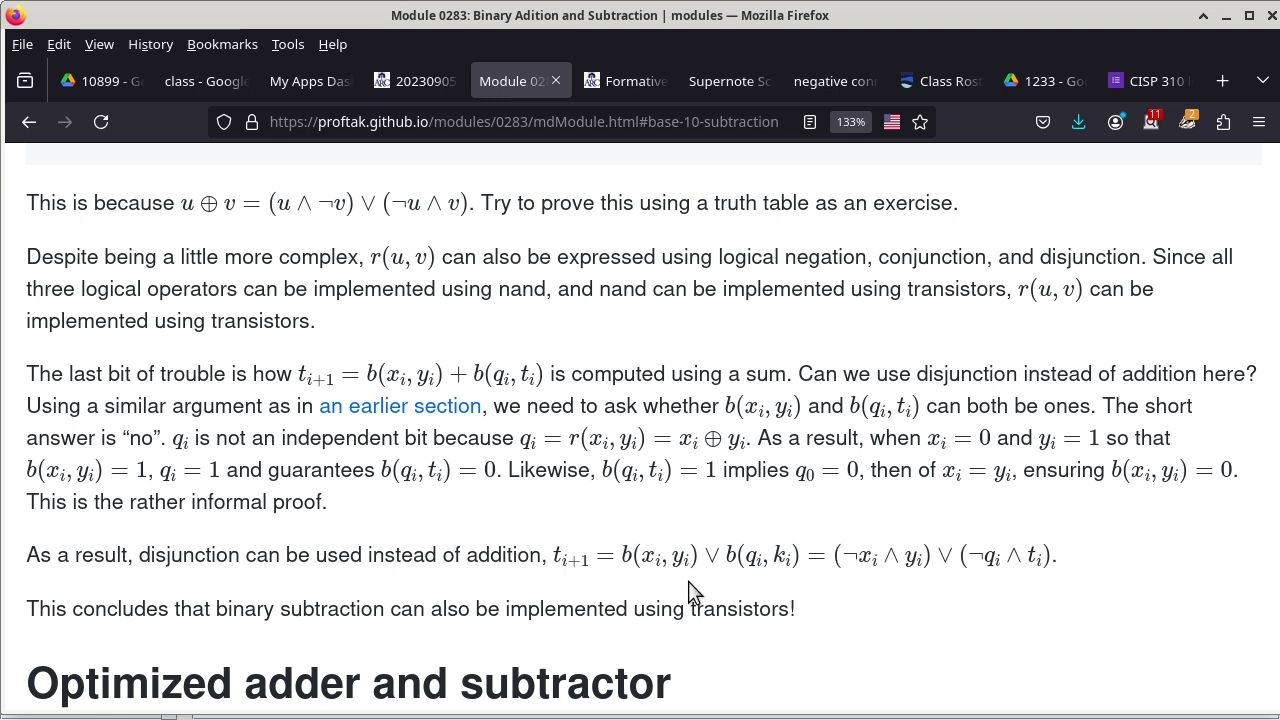
Leave the Firefox module page and return to the Logisim 'FAS of Untitled' window.
key(alt+Tab)
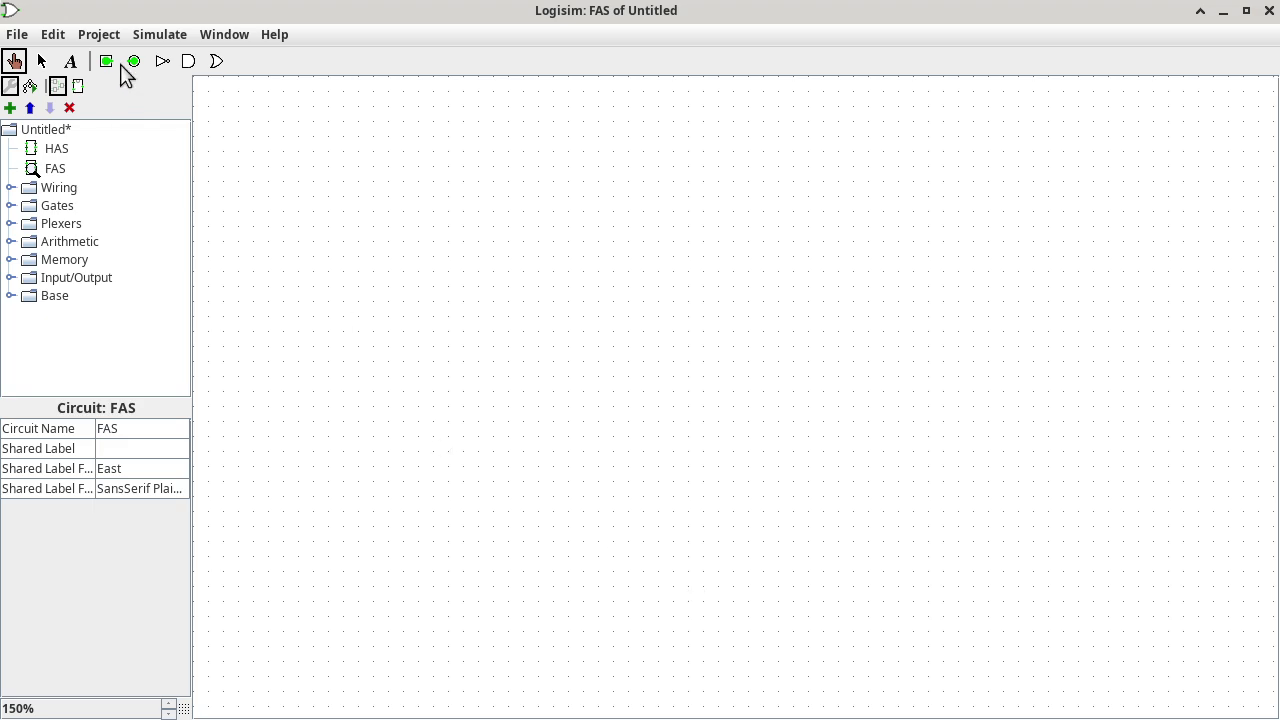
Place one input pin on the FAS canvas and duplicate it into a column of four.
click(105, 62)
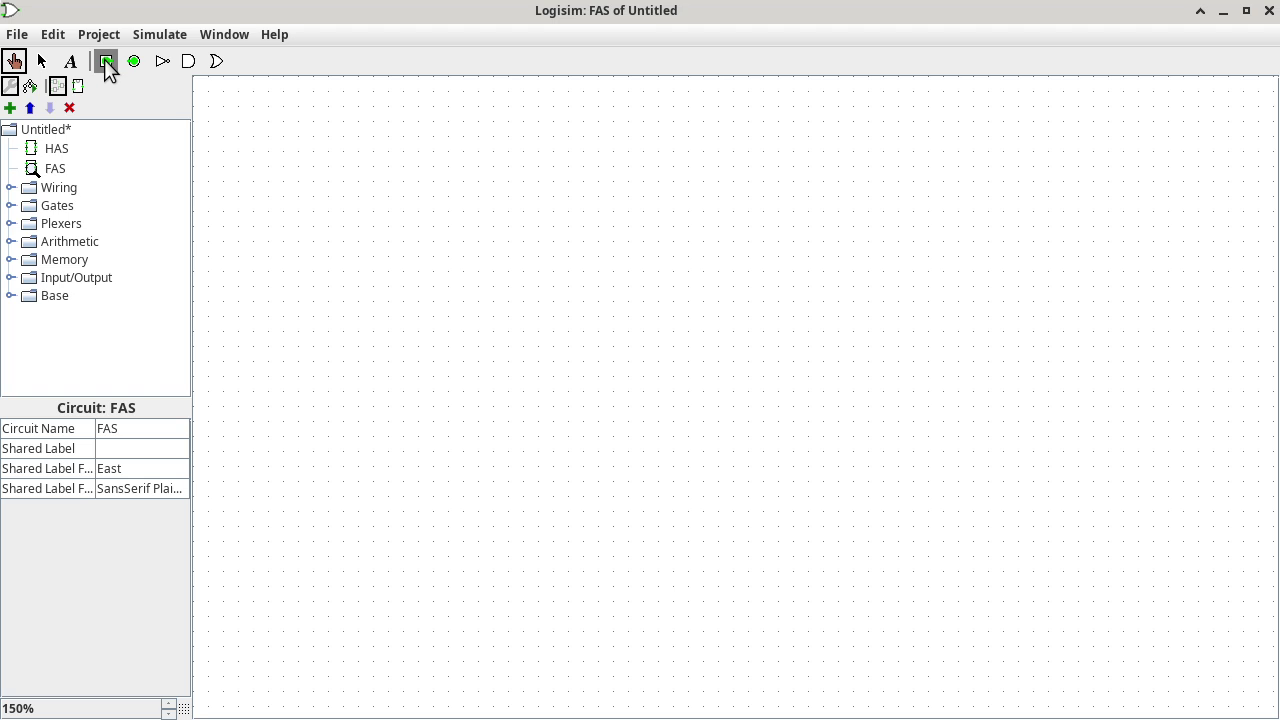
click(360, 167)
key(ctrl+d)
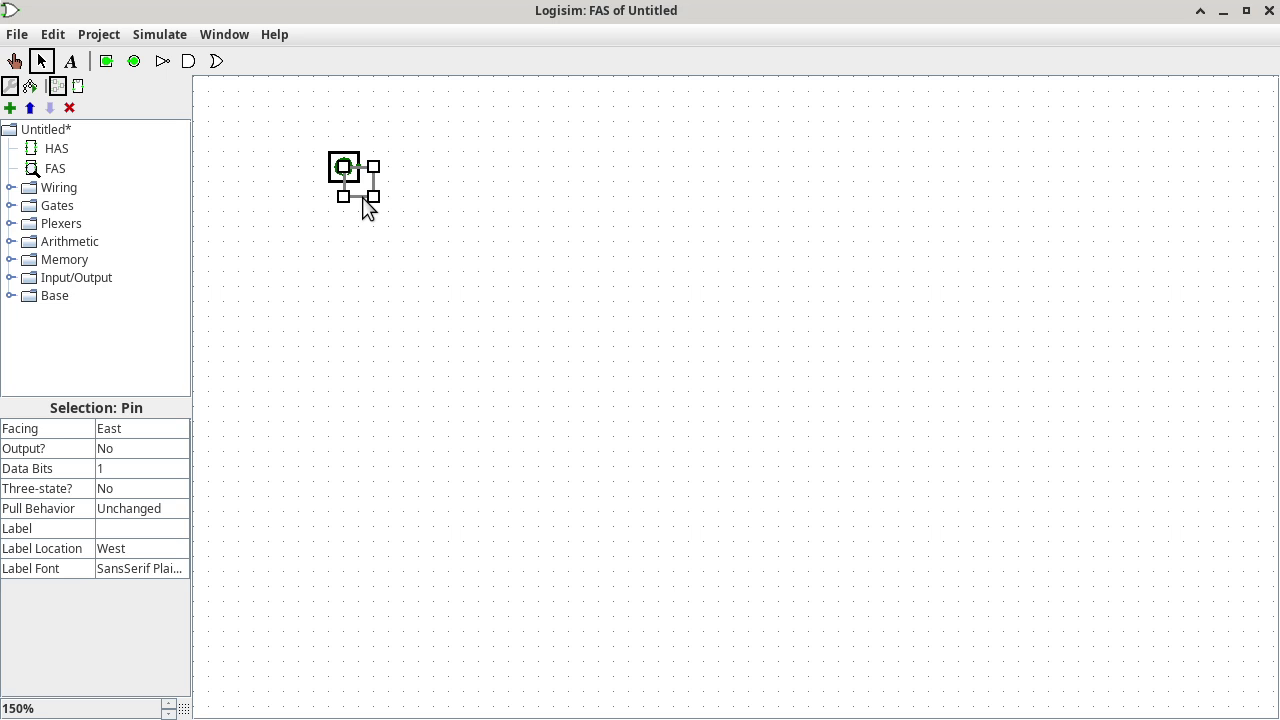
click(361, 210)
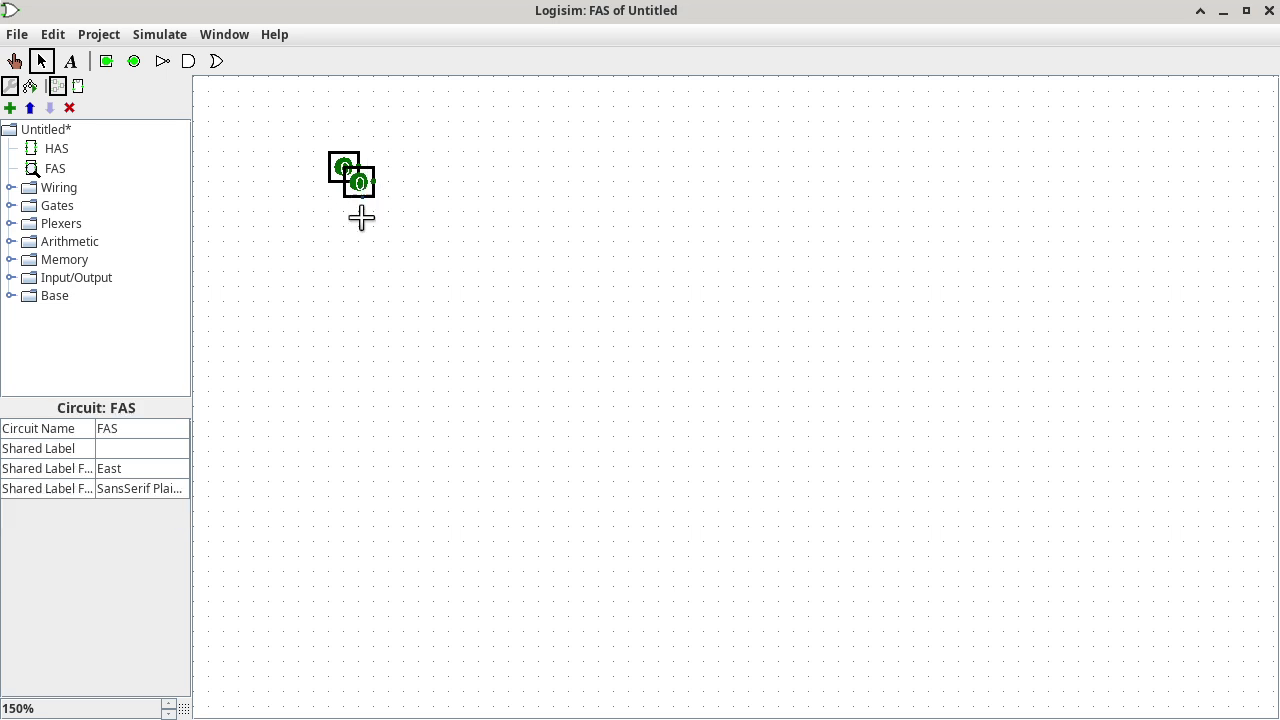
click(366, 186)
drag(366, 186, 355, 243)
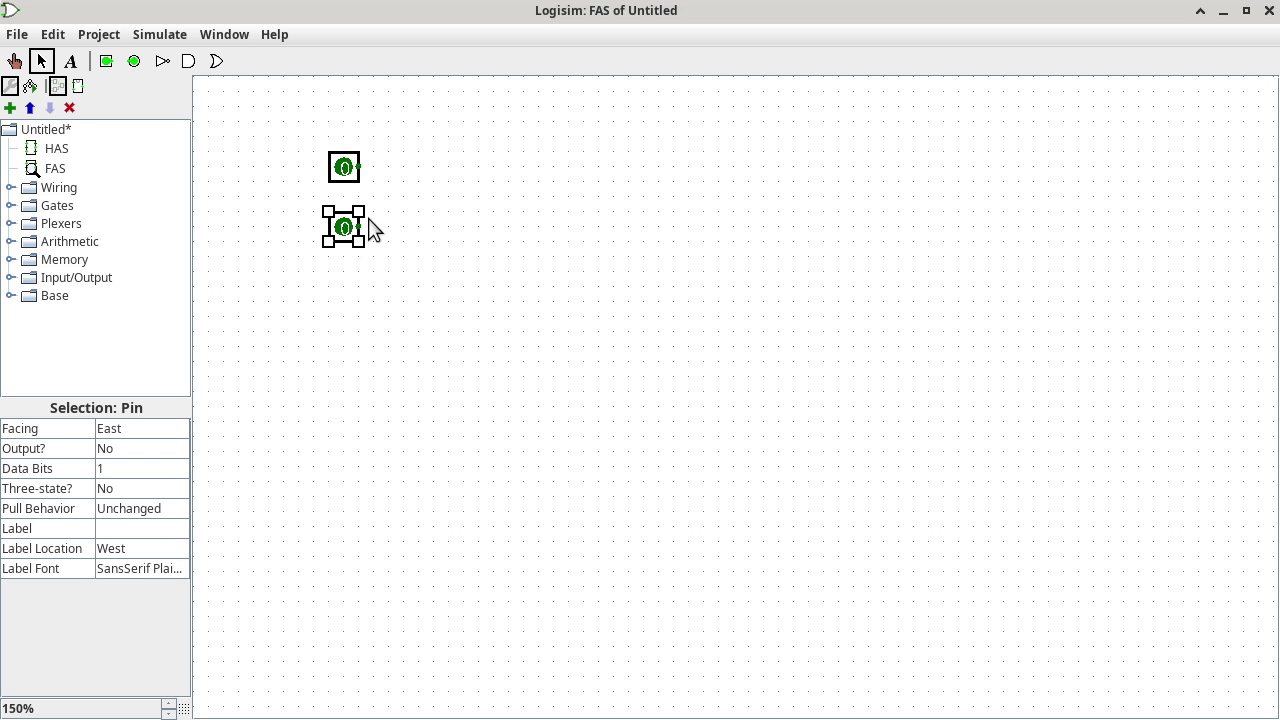
click(395, 128)
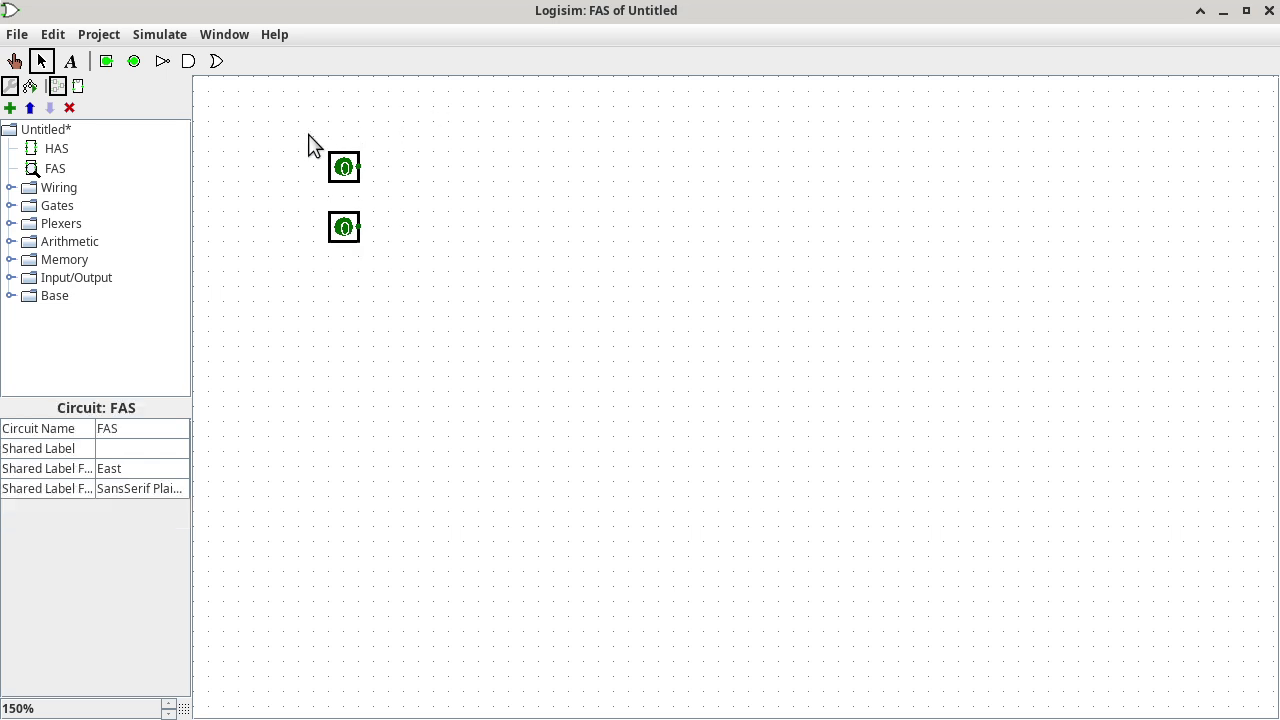
drag(310, 134, 397, 284)
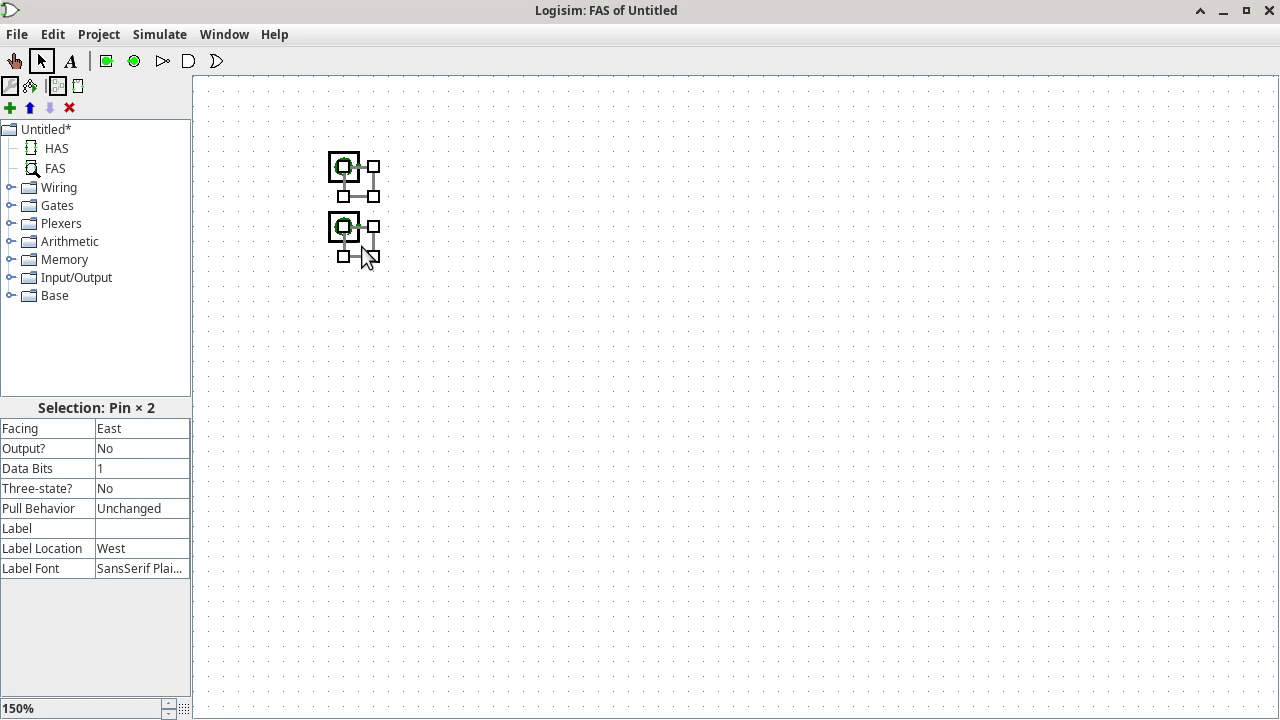
drag(366, 258, 352, 355)
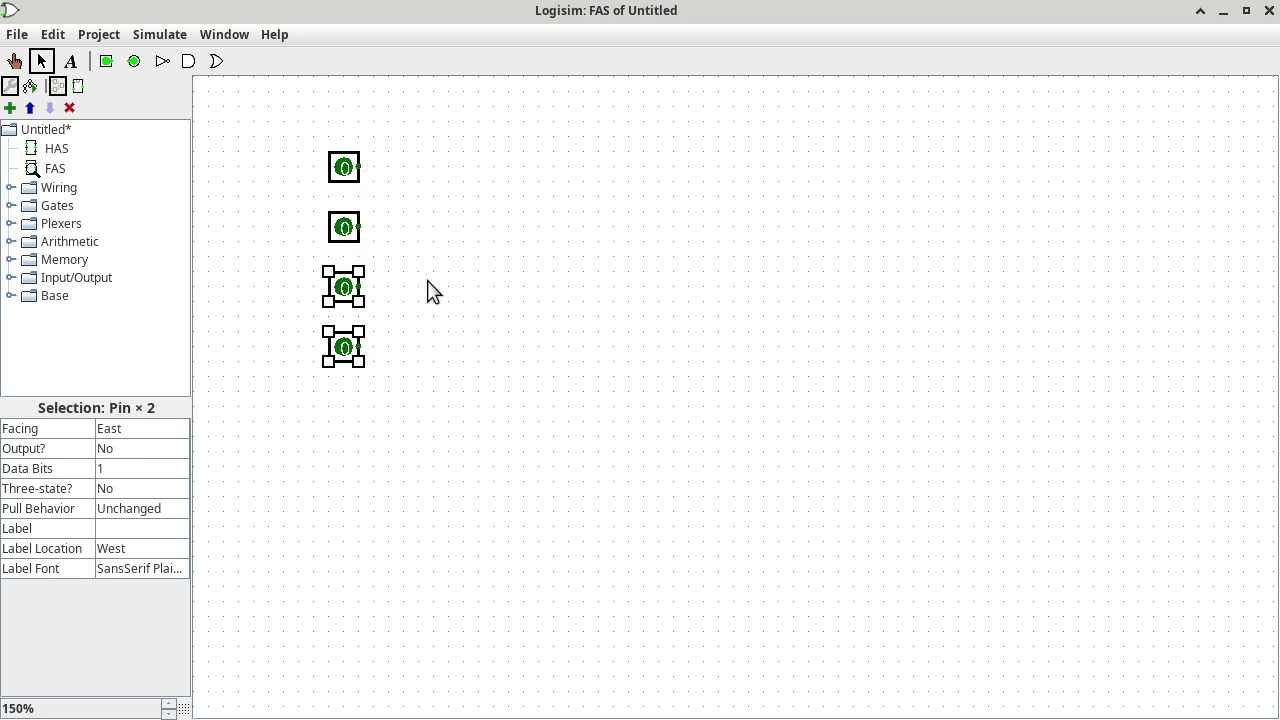
Label the top two input pins xi and yi.
click(346, 176)
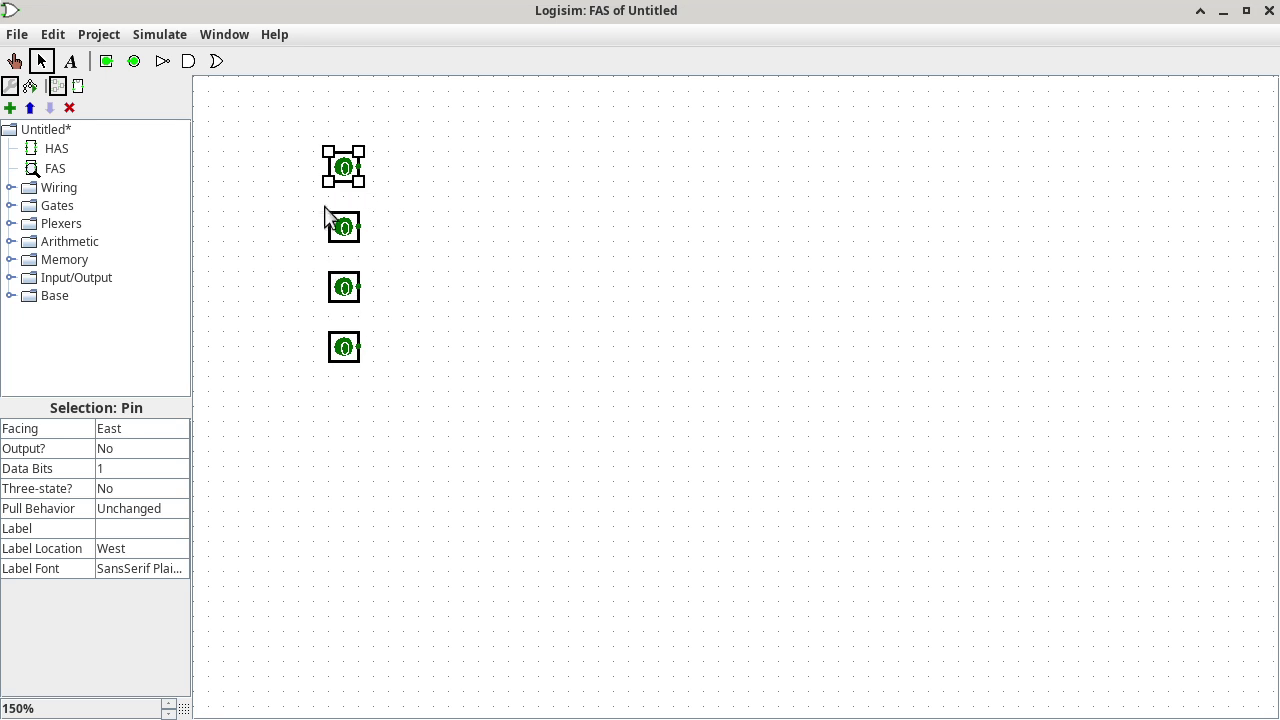
click(145, 530)
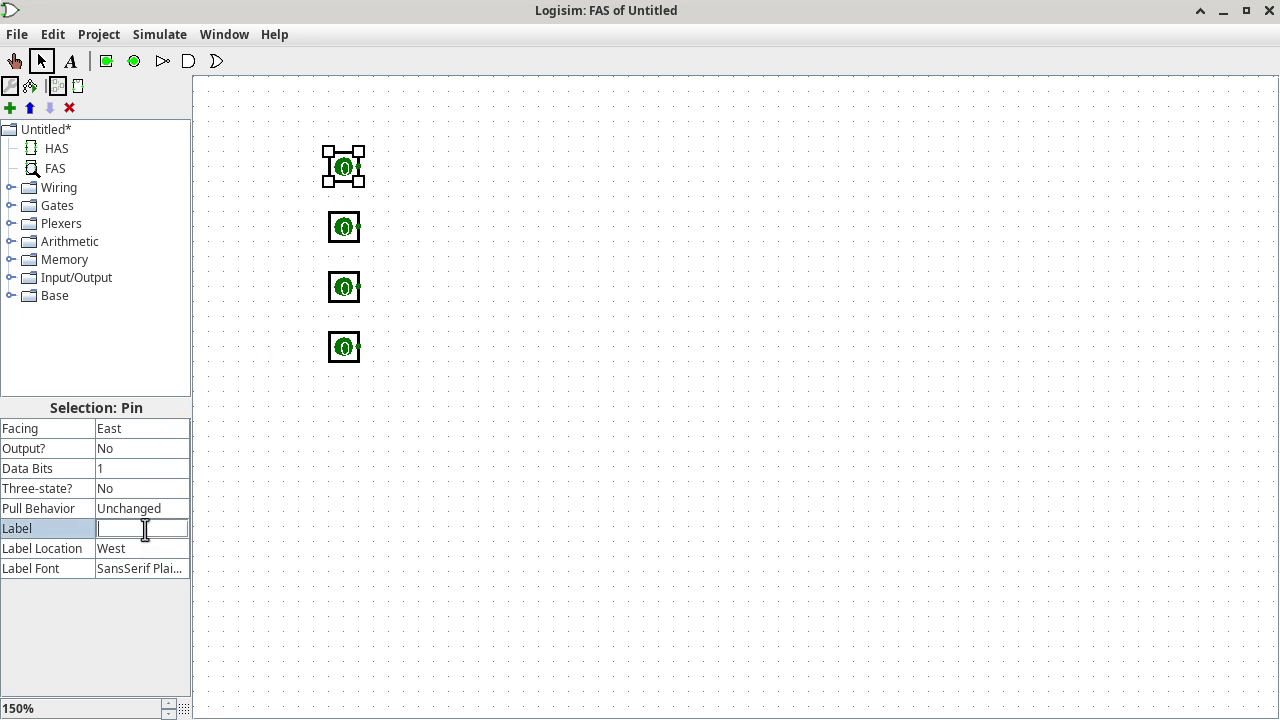
text(xi)
key(Return)
key(Return)
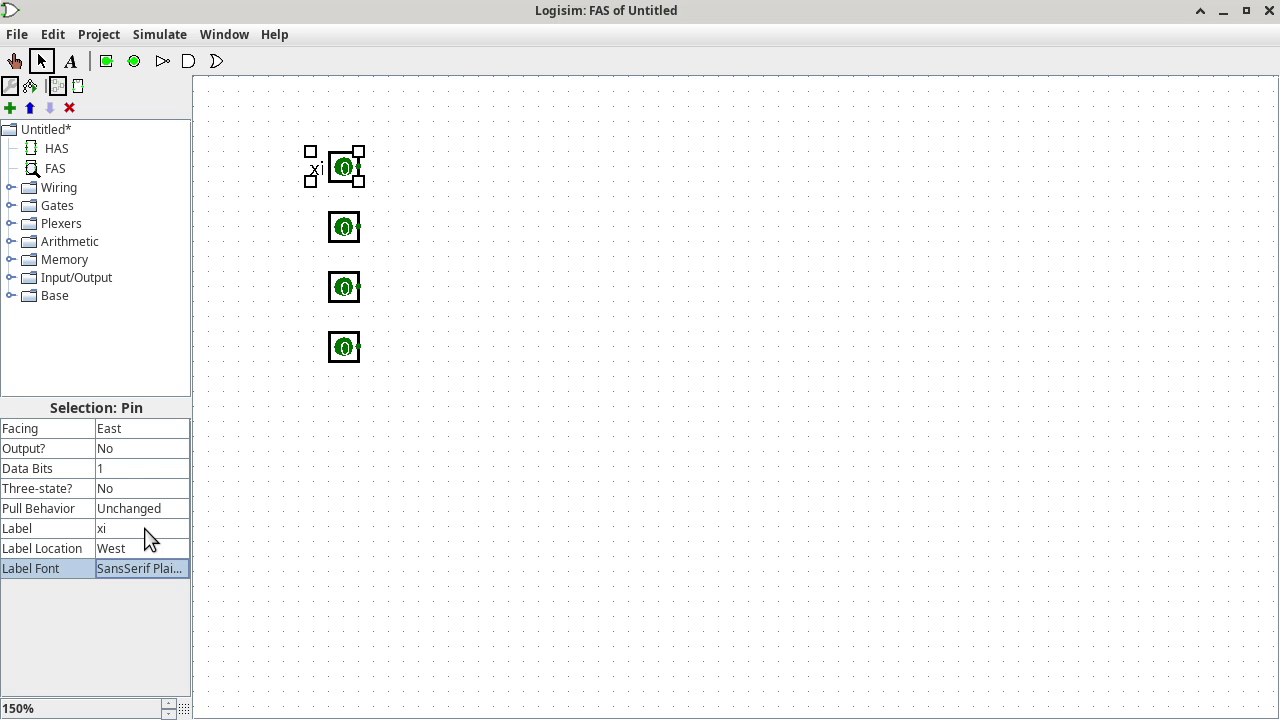
click(345, 226)
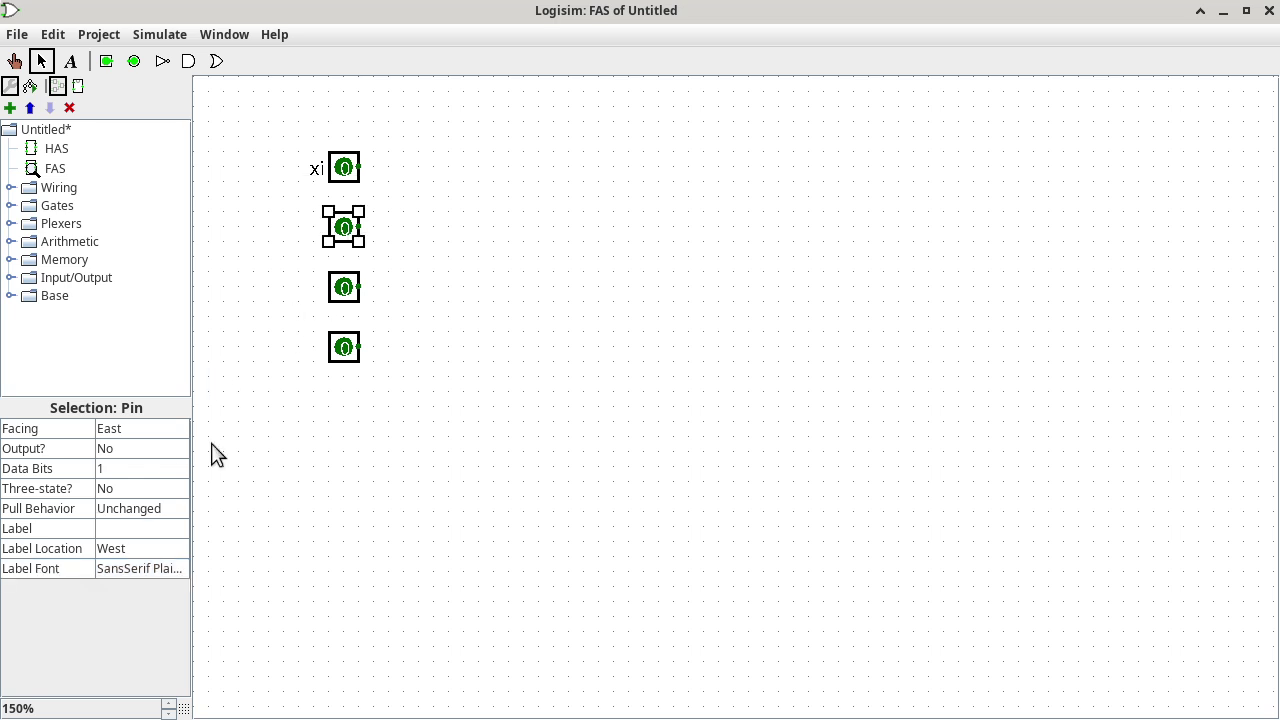
click(153, 530)
text(yi)
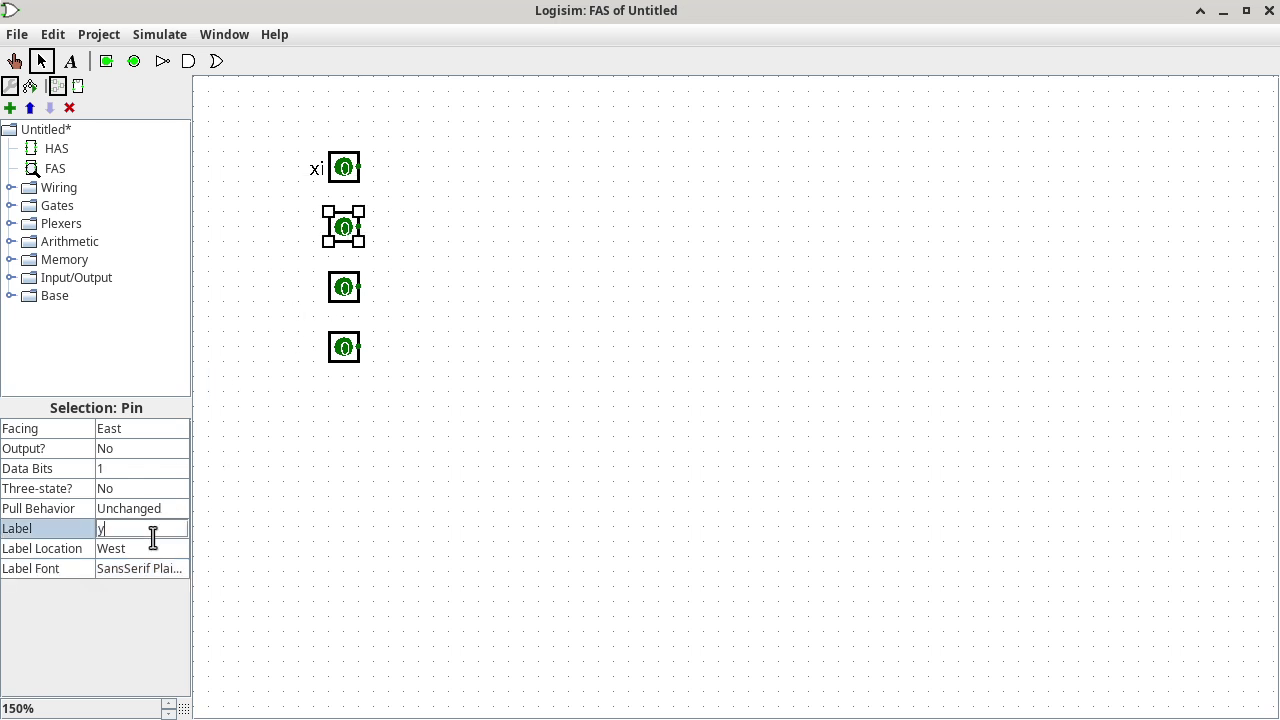
key(Return)
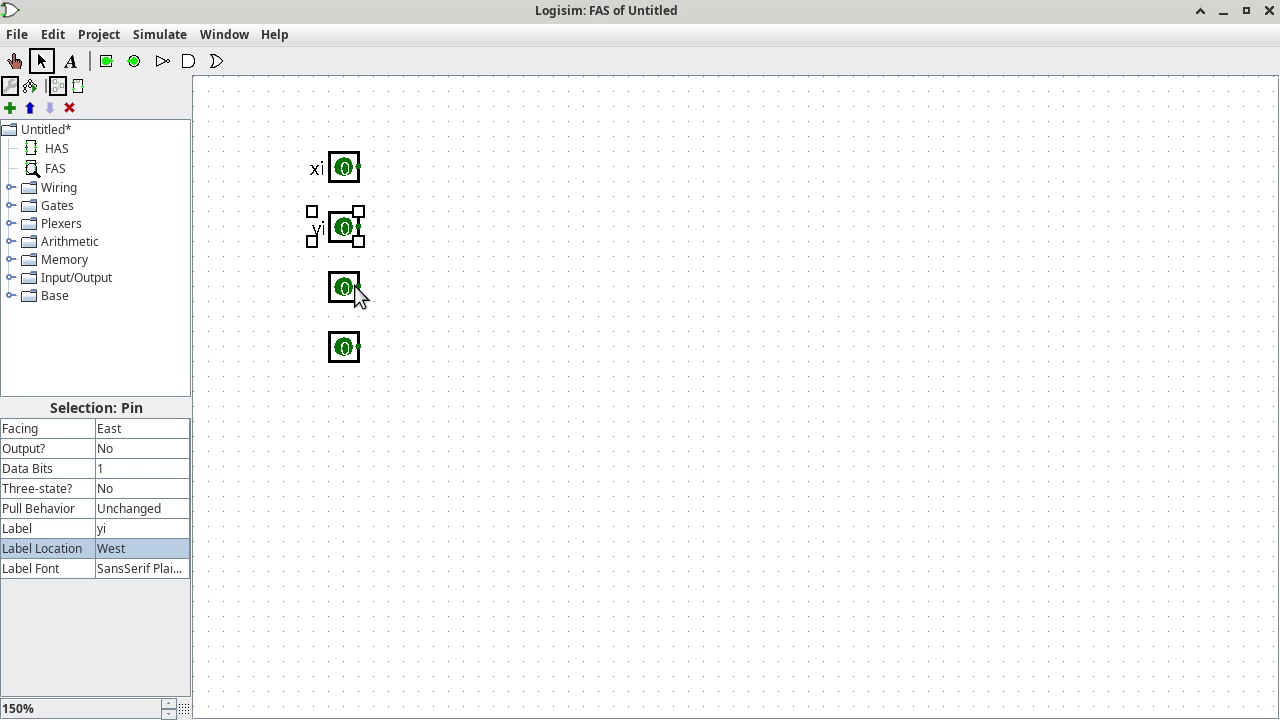
Label the third and fourth input pins k/ti and s/a.
click(354, 292)
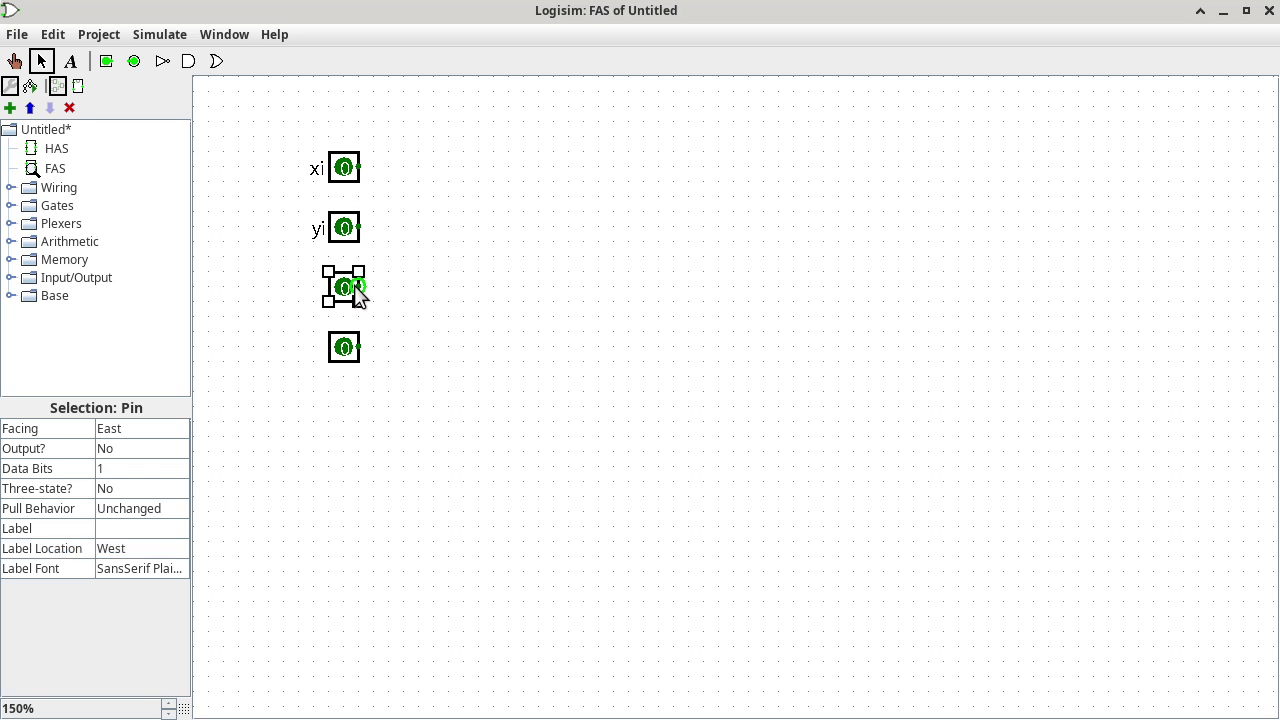
click(163, 528)
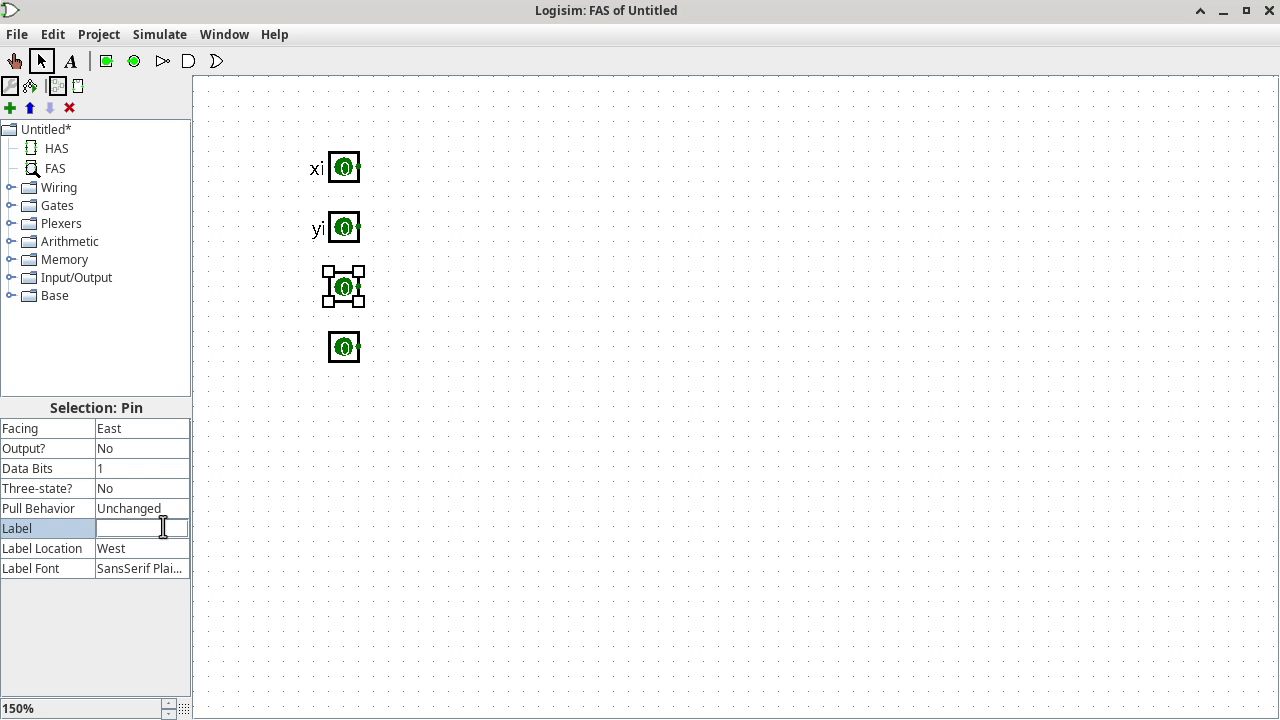
text(ki)
text(ti)
key(Return)
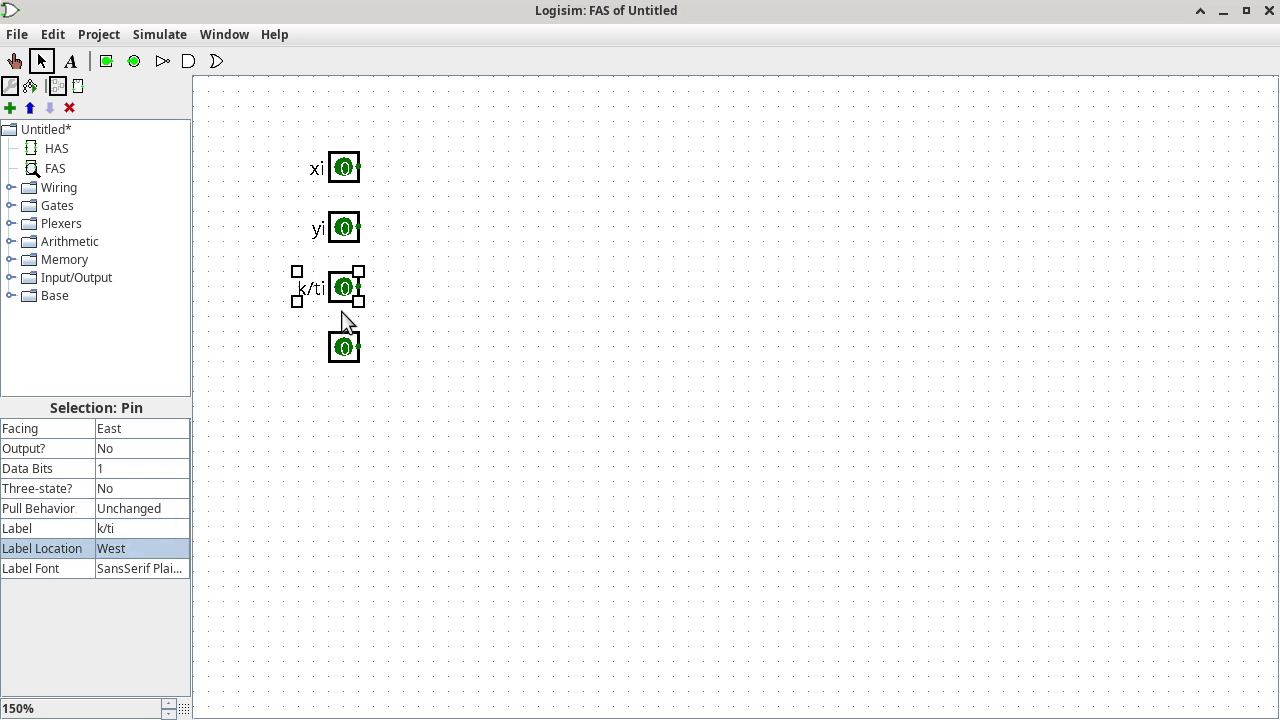
click(342, 360)
click(145, 528)
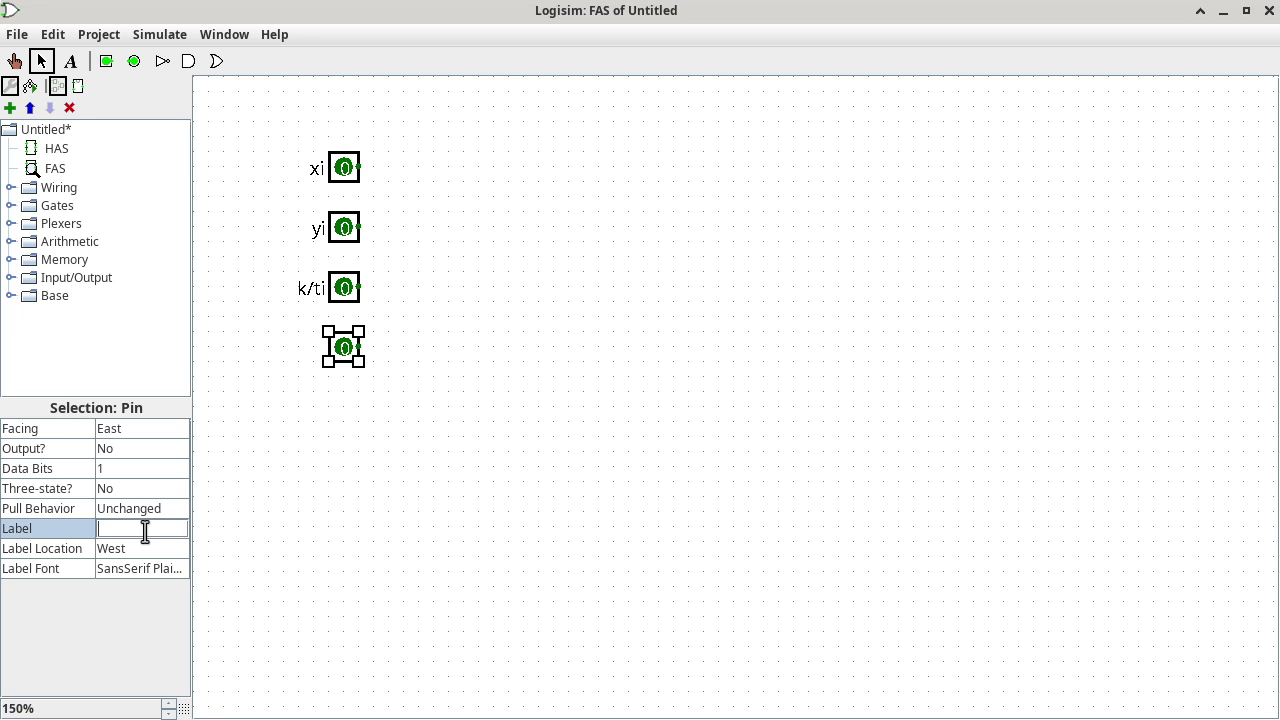
text(s/a)
key(Return)
click(466, 249)
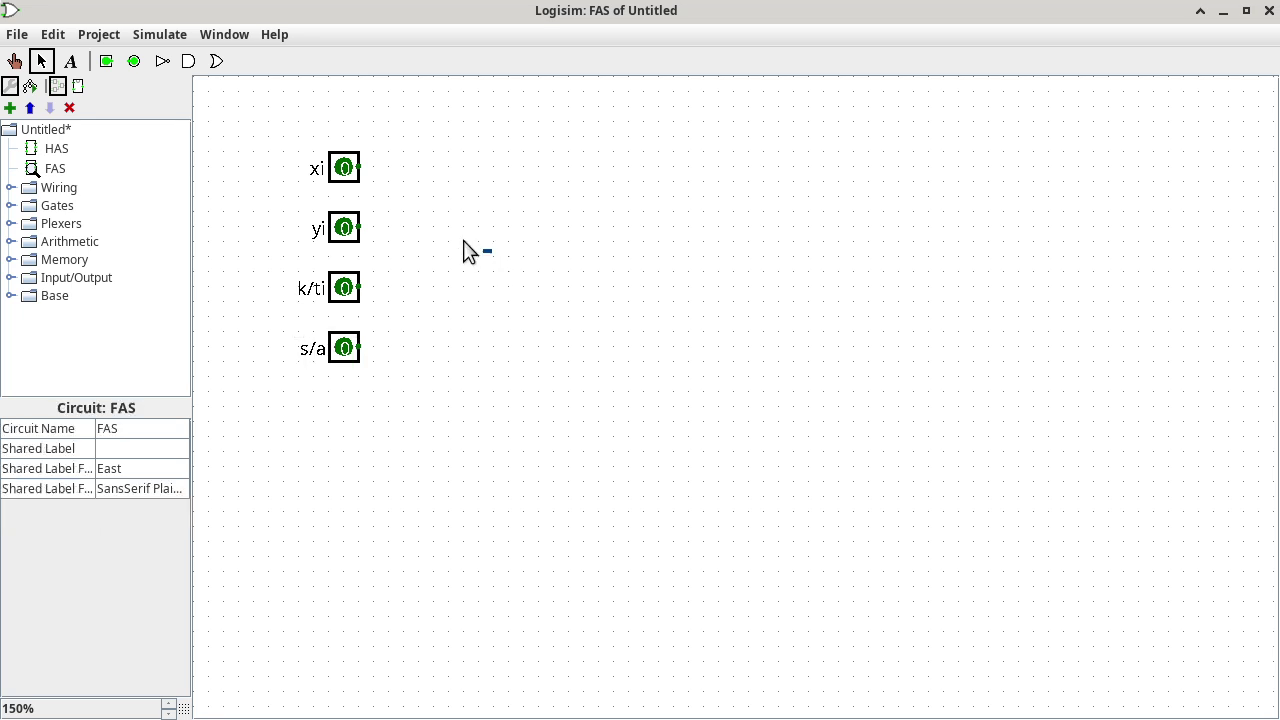
click(134, 62)
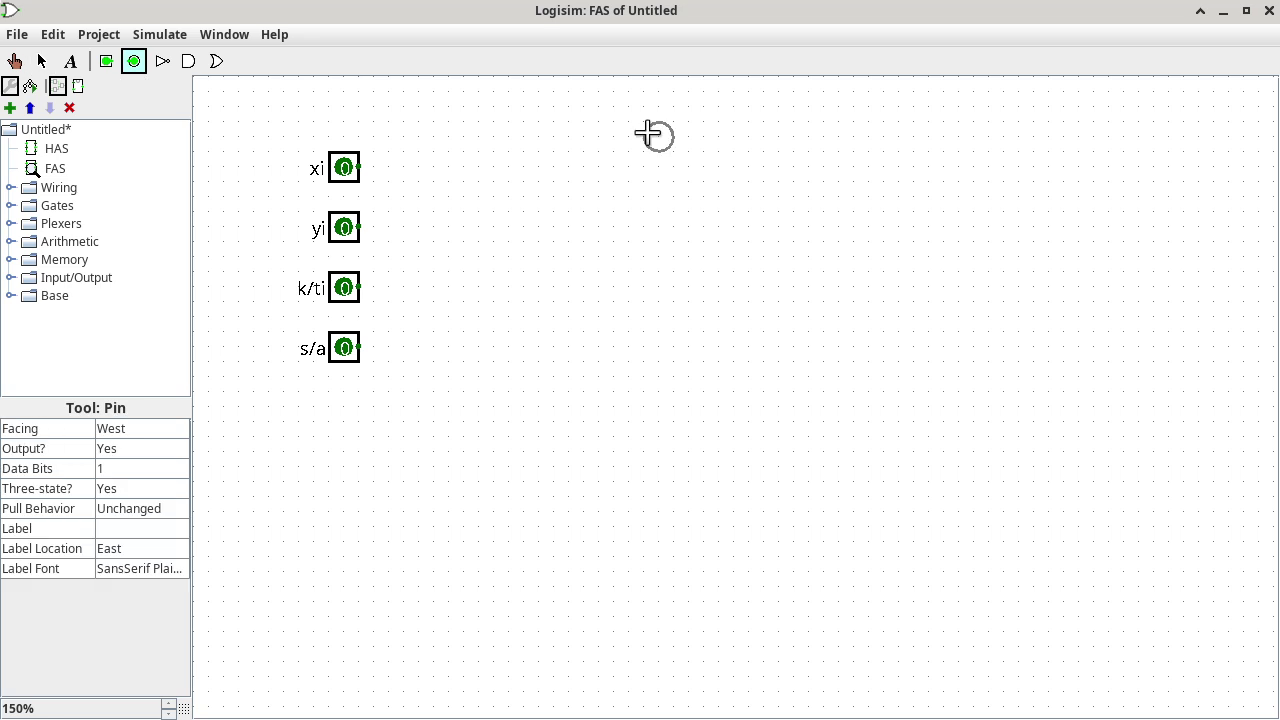
Add two output pins on the right, labelled d/si (upper) and t/ki+1 (lower).
click(848, 170)
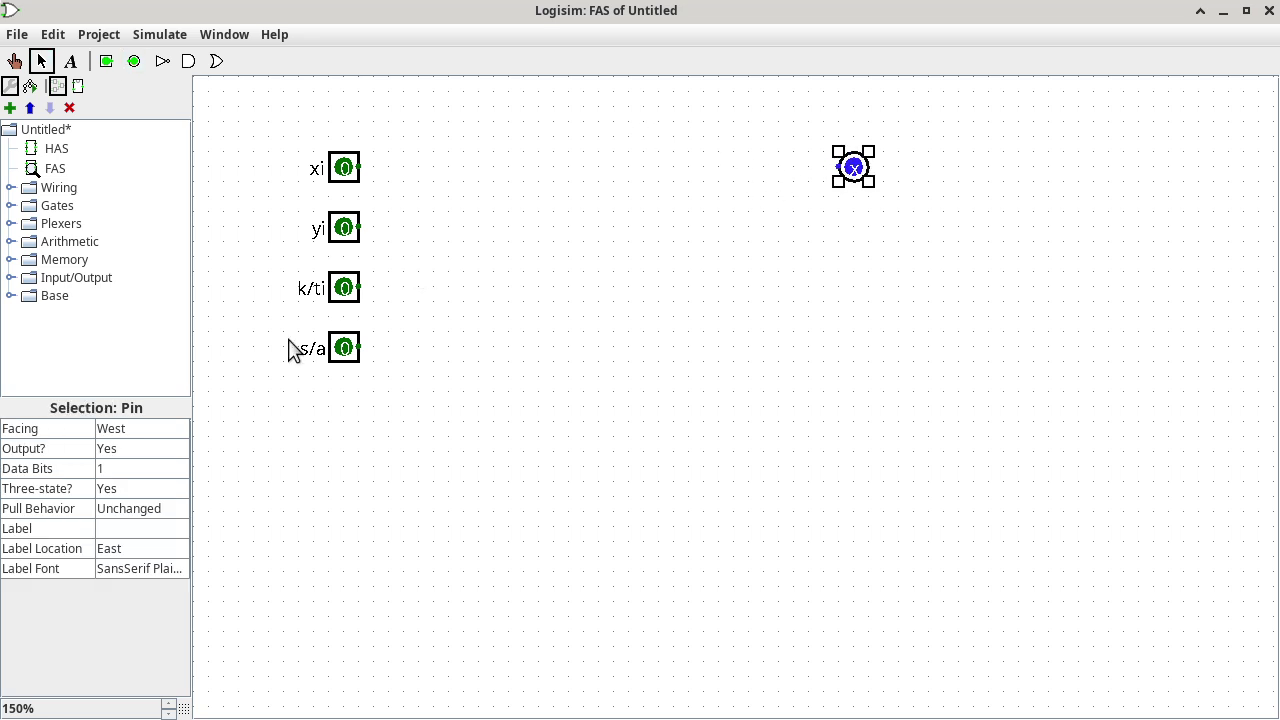
click(161, 528)
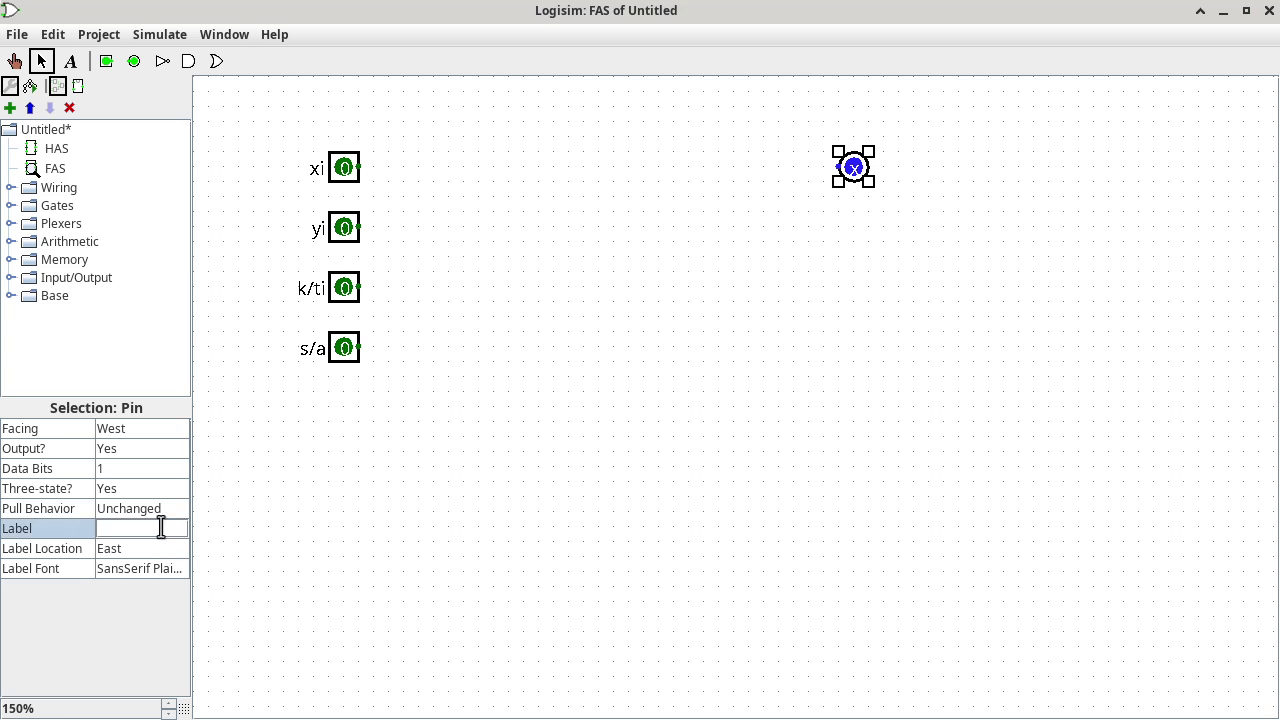
text(d/si)
key(Return)
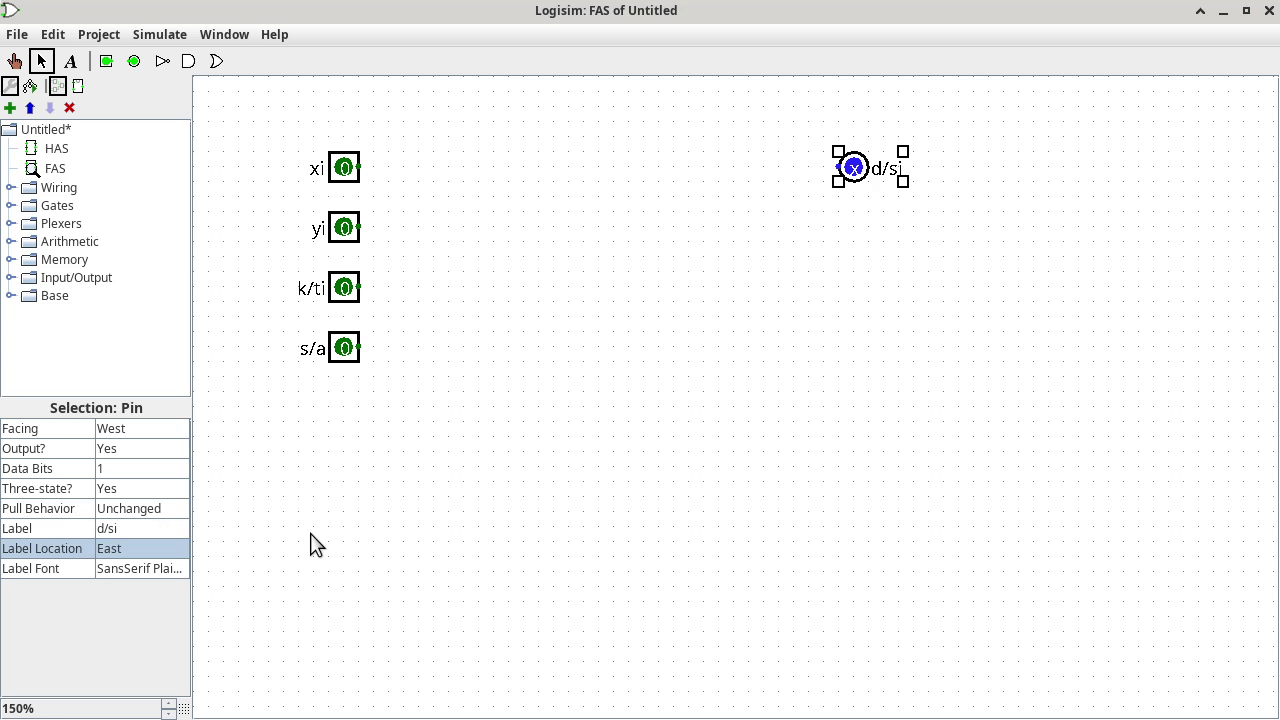
click(134, 61)
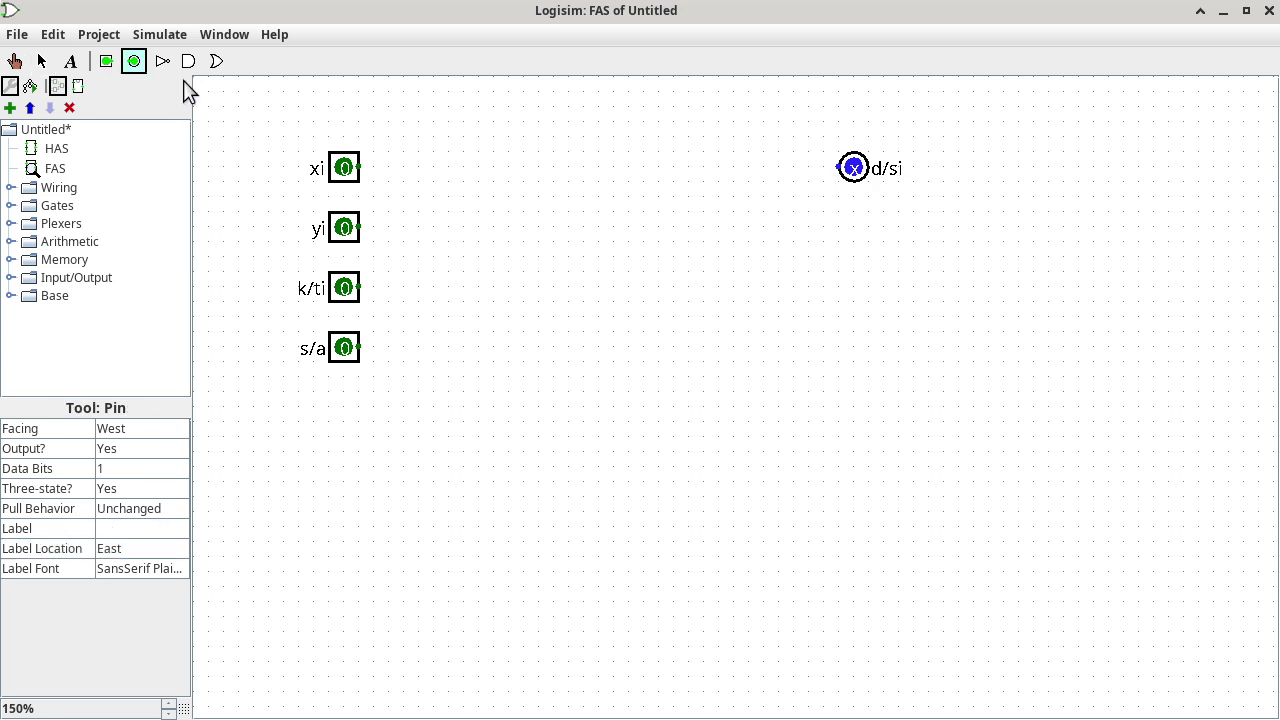
click(840, 236)
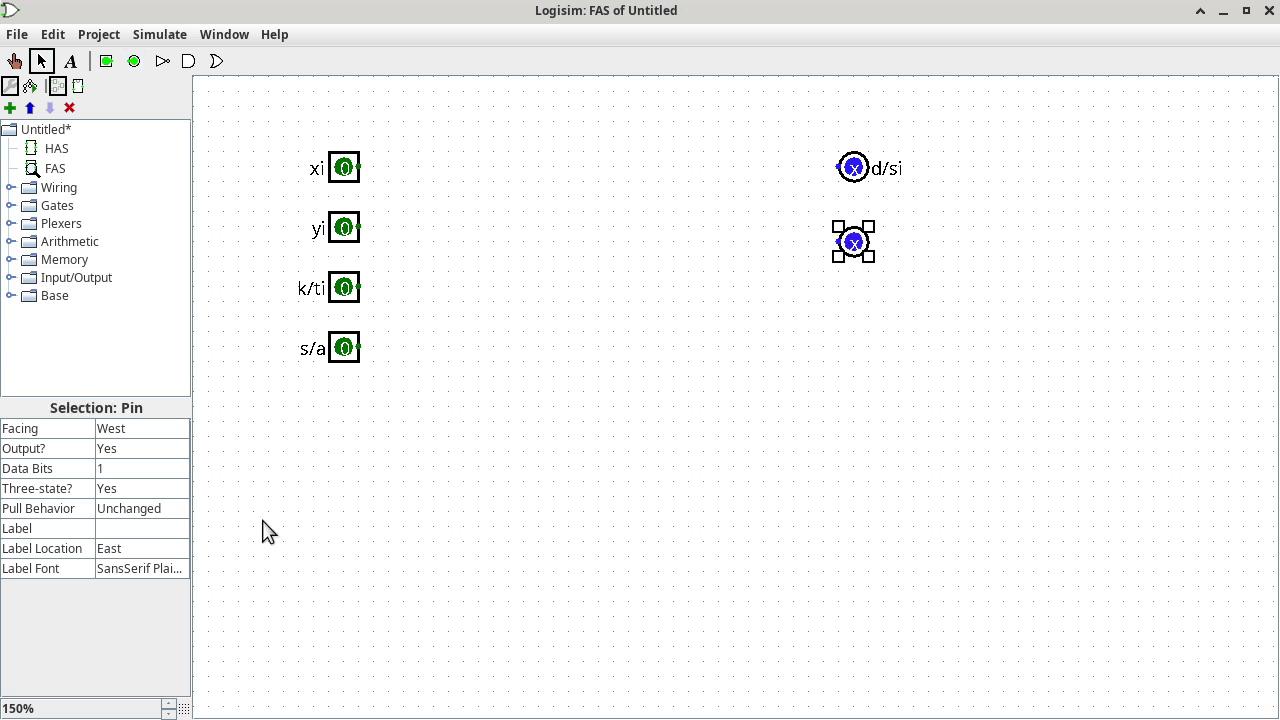
click(155, 528)
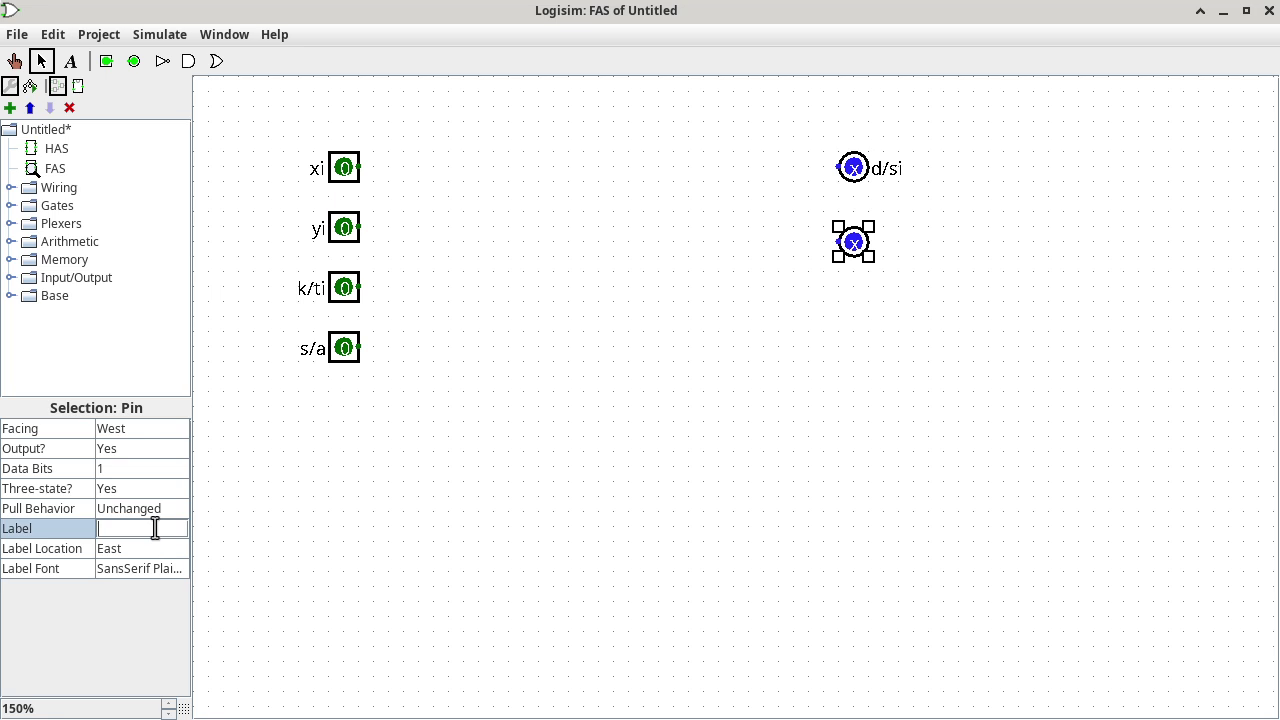
text(t/ki+1)
key(Return)
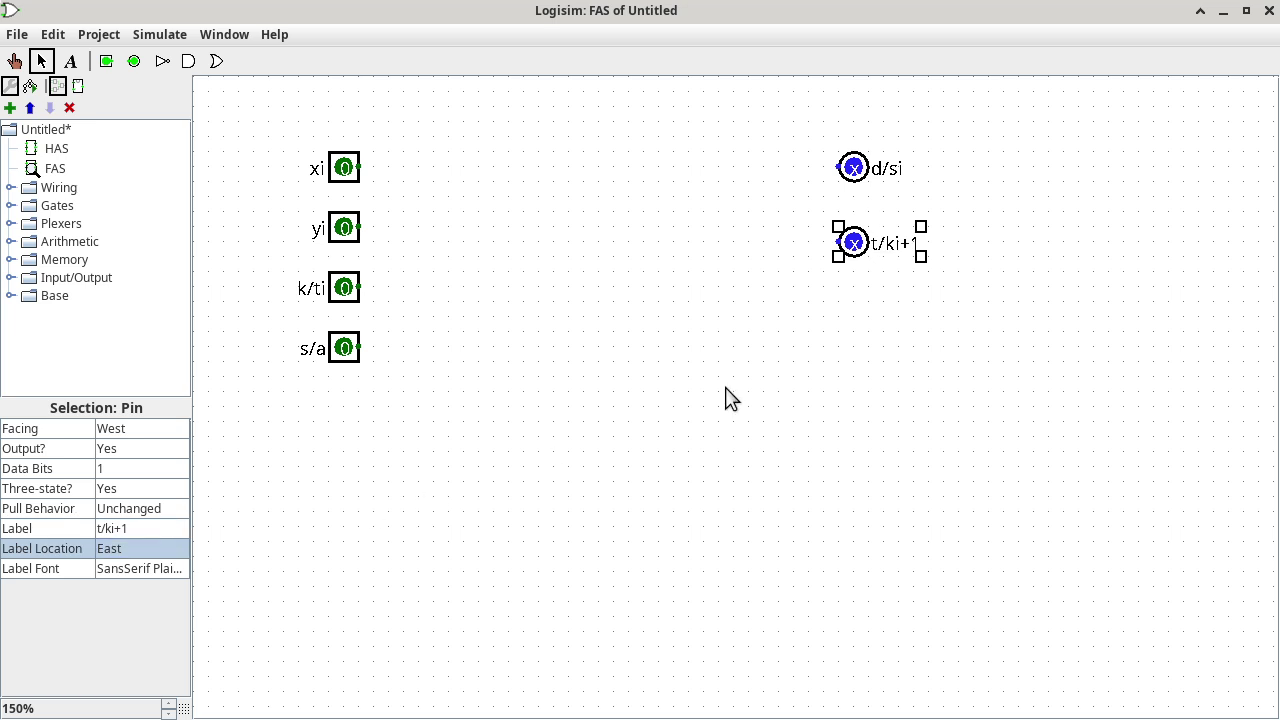
click(730, 397)
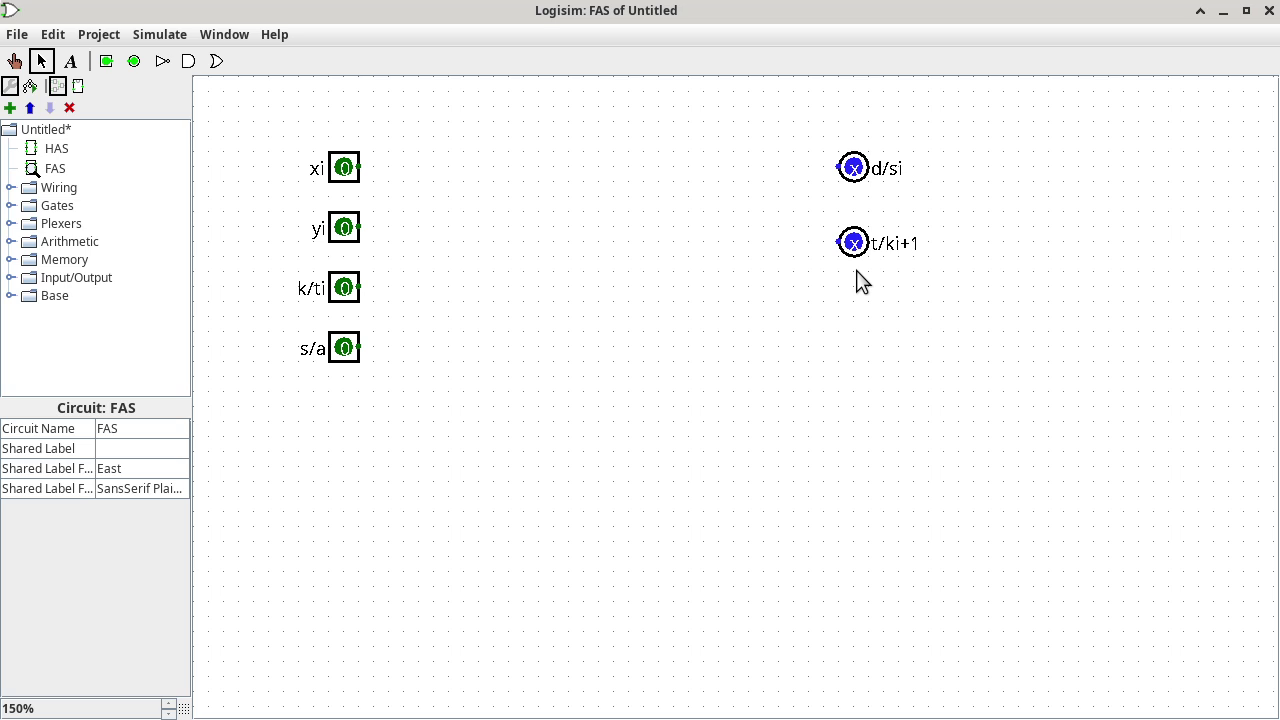
Place two HAS blocks with the second at lower right, then wire xi and yi to the first.
click(55, 148)
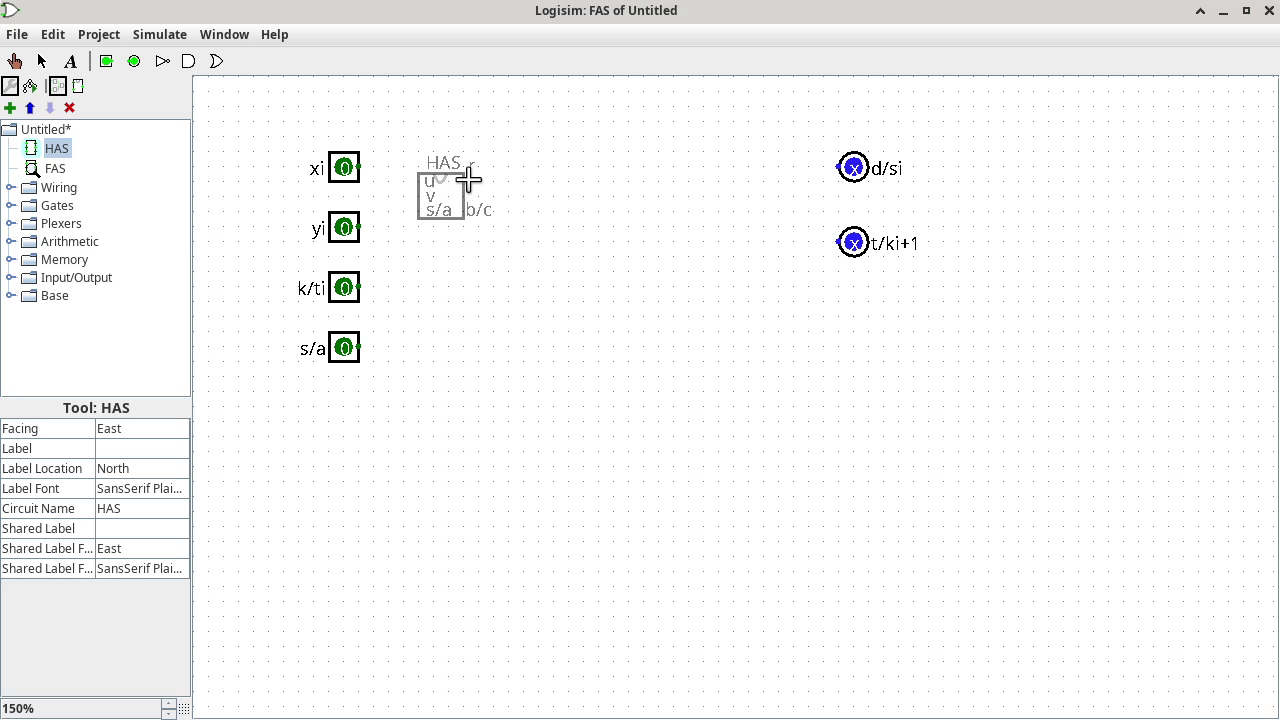
click(540, 157)
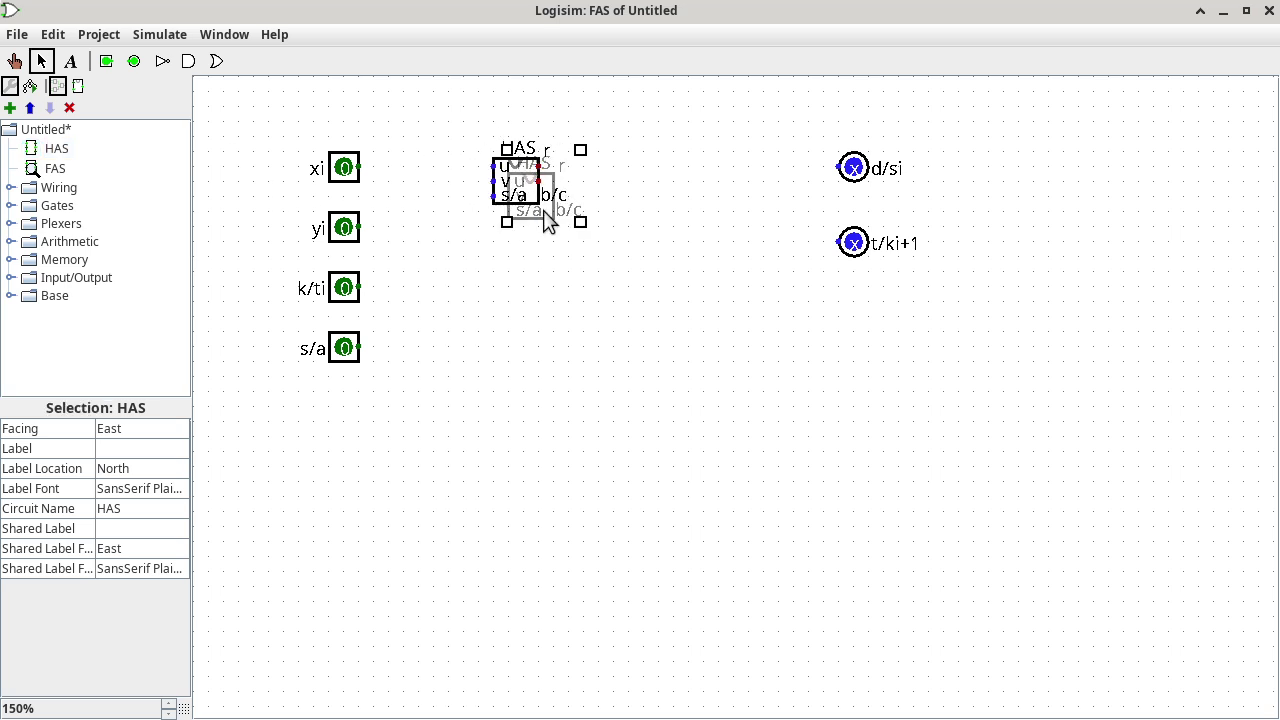
click(585, 332)
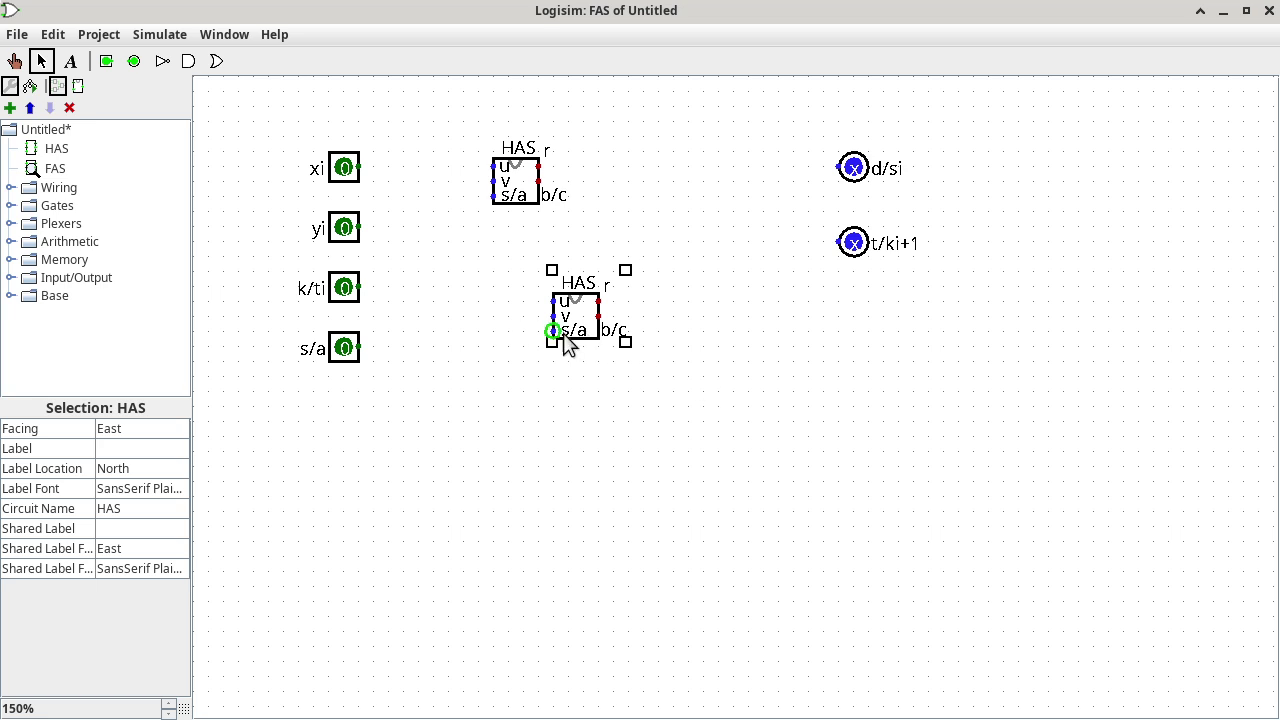
drag(590, 330, 1175, 540)
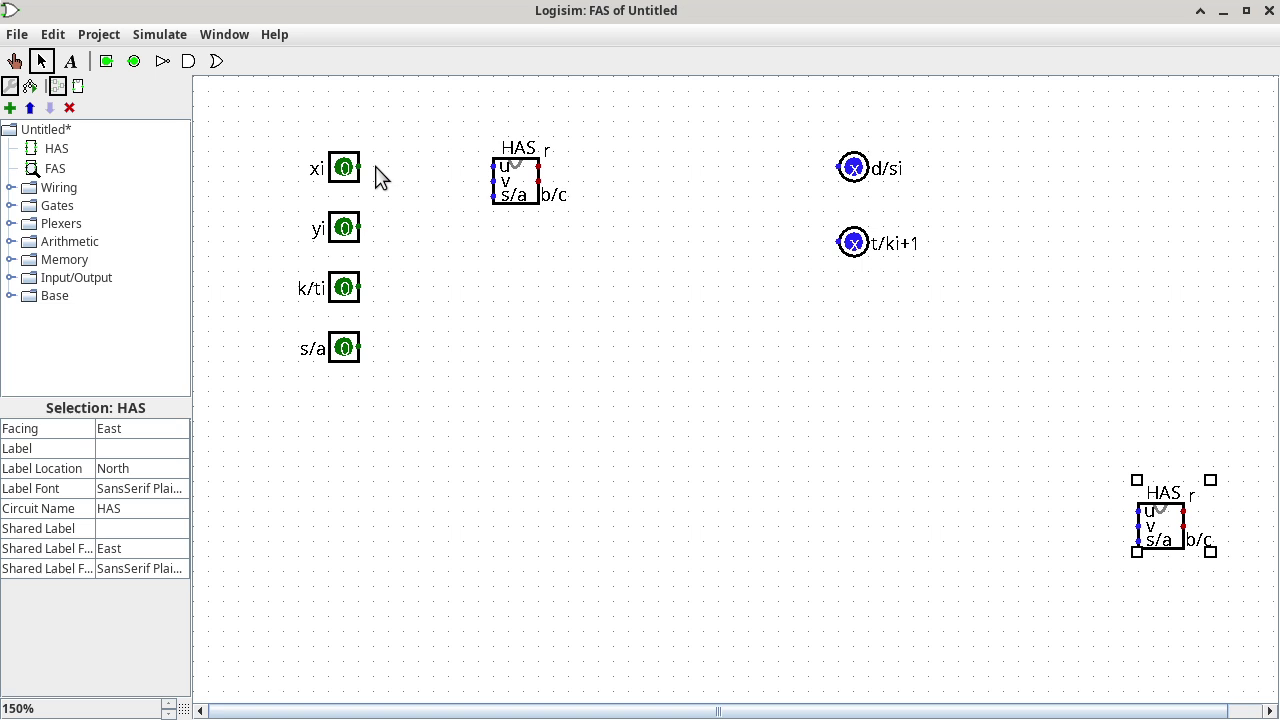
drag(358, 167, 493, 167)
drag(358, 228, 493, 181)
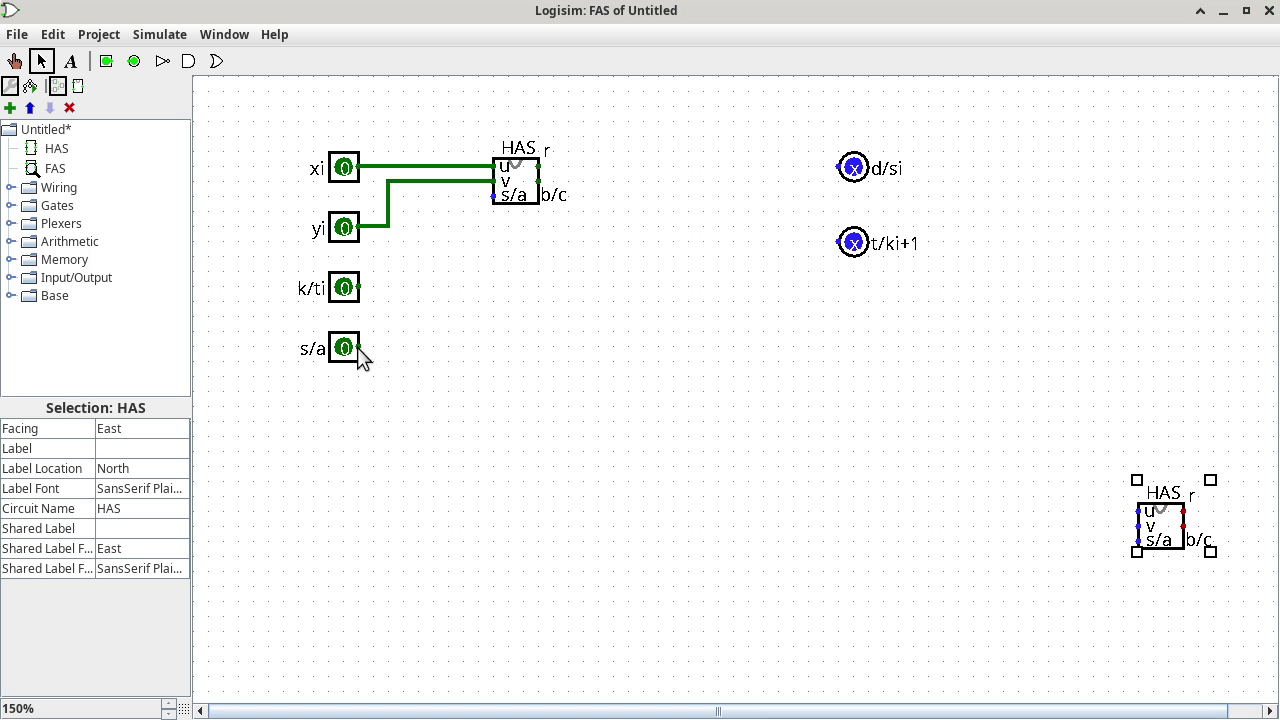
Wire s/a into the upper HAS's s/a input and run a wire from its r output.
drag(359, 350, 493, 196)
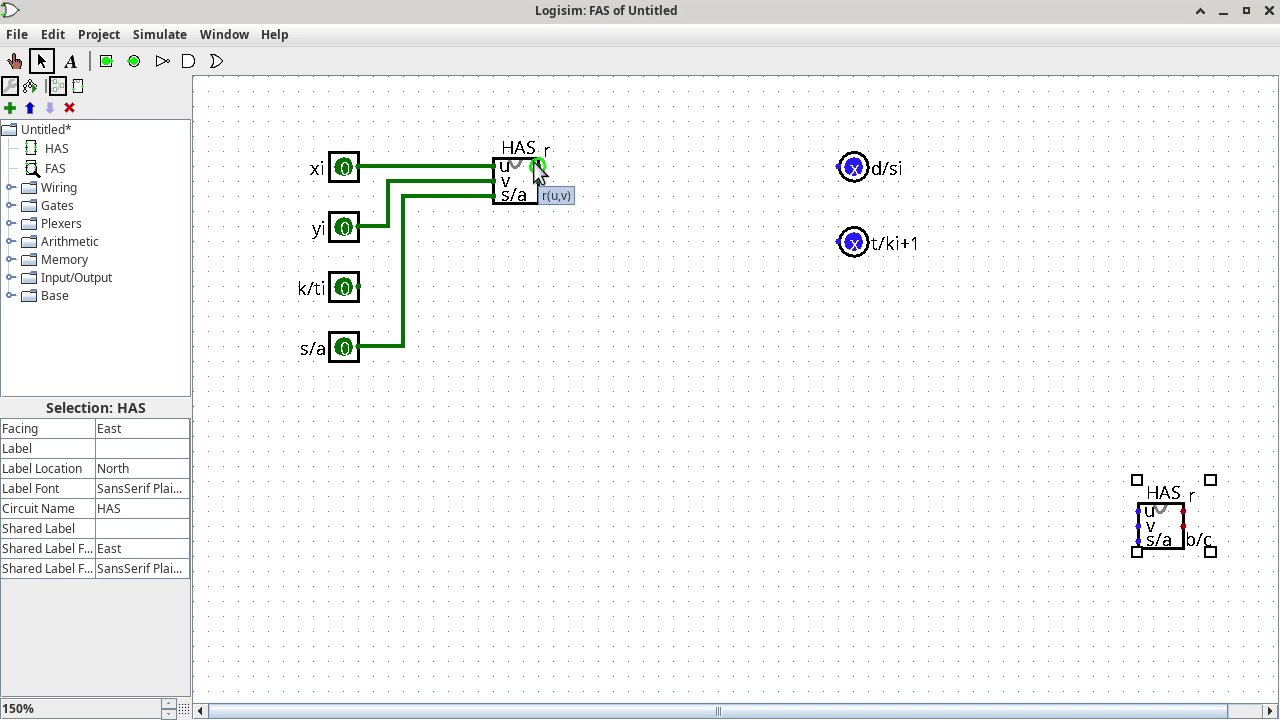
drag(537, 166, 610, 166)
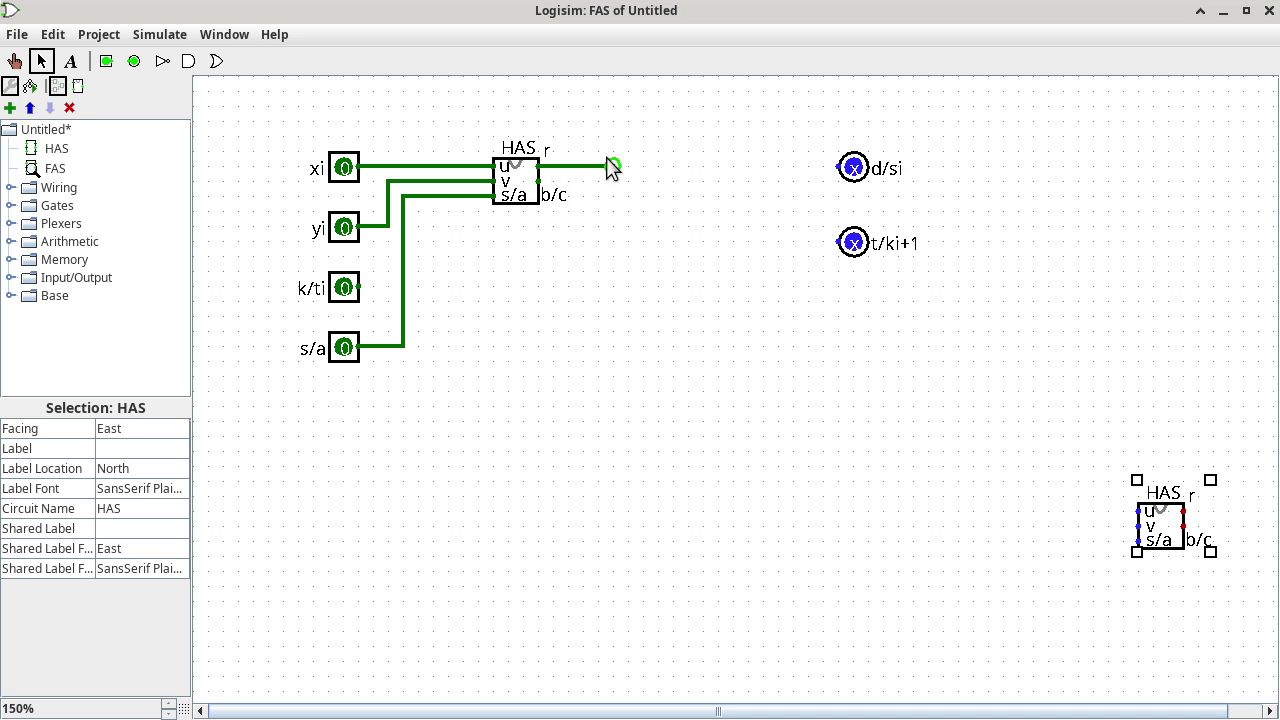
Type a 'qi' label onto the upper HAS block.
click(70, 60)
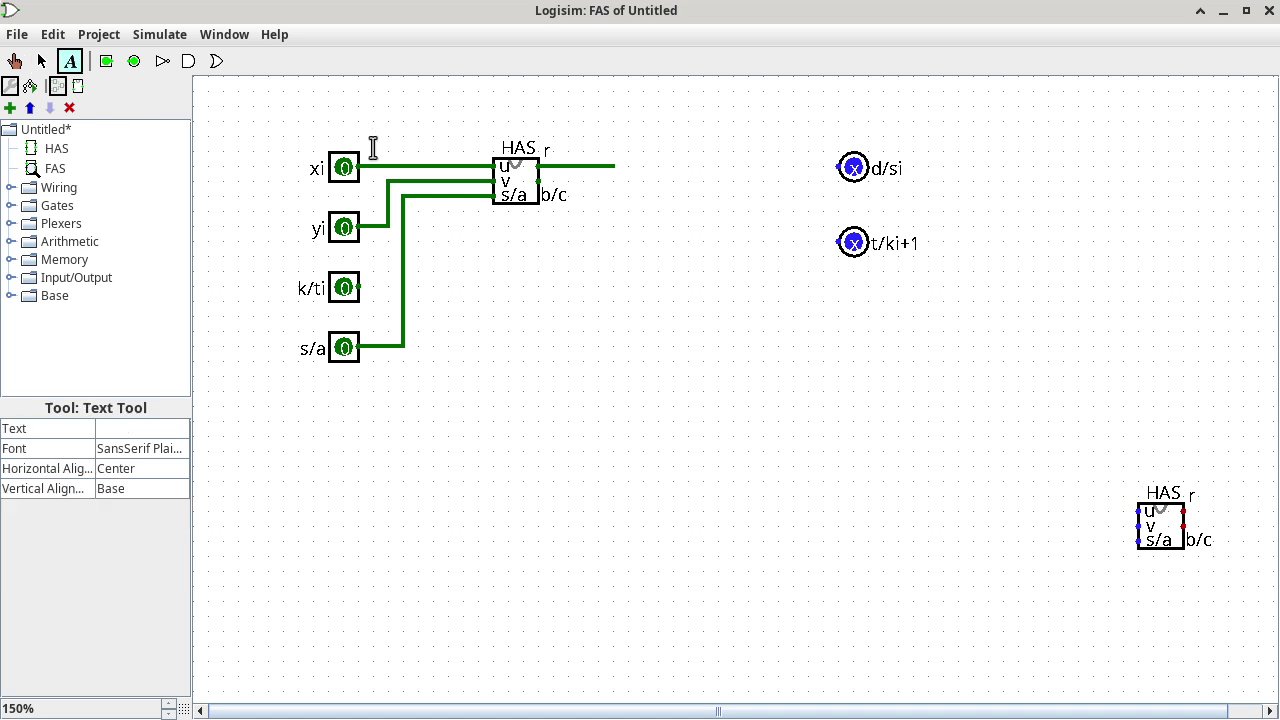
click(561, 150)
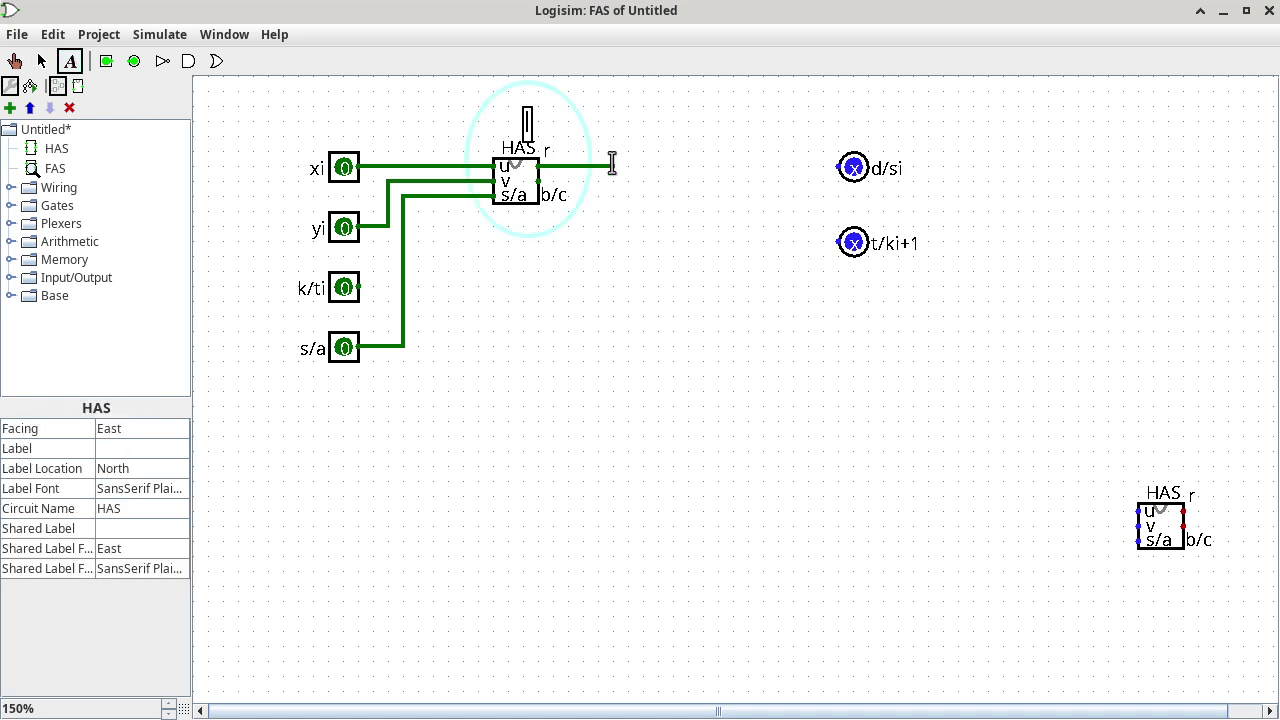
text(qi)
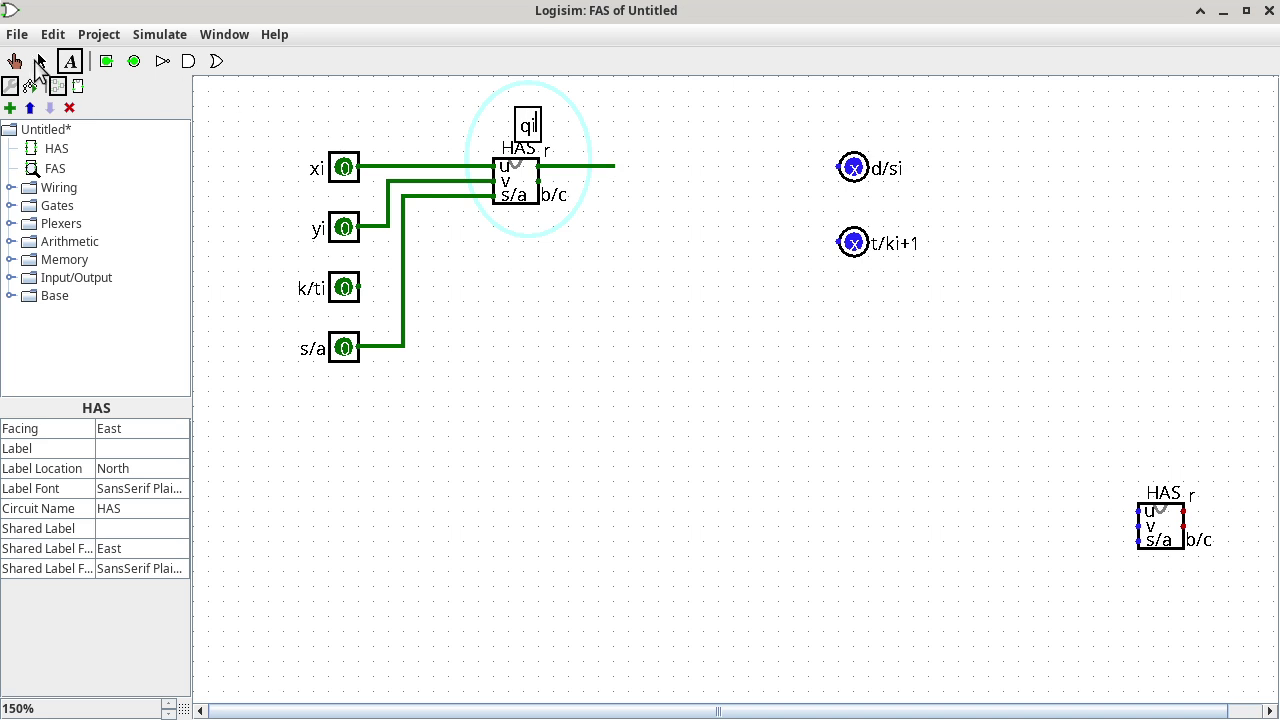
click(40, 62)
click(533, 133)
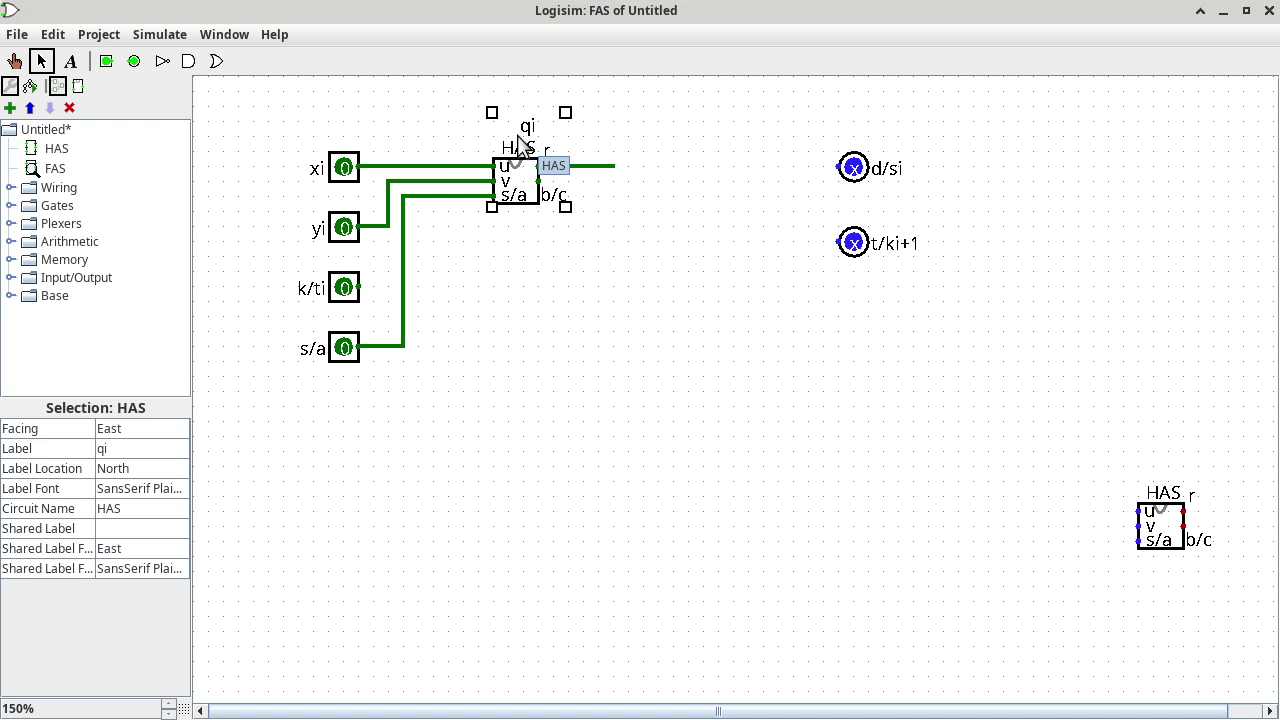
click(653, 139)
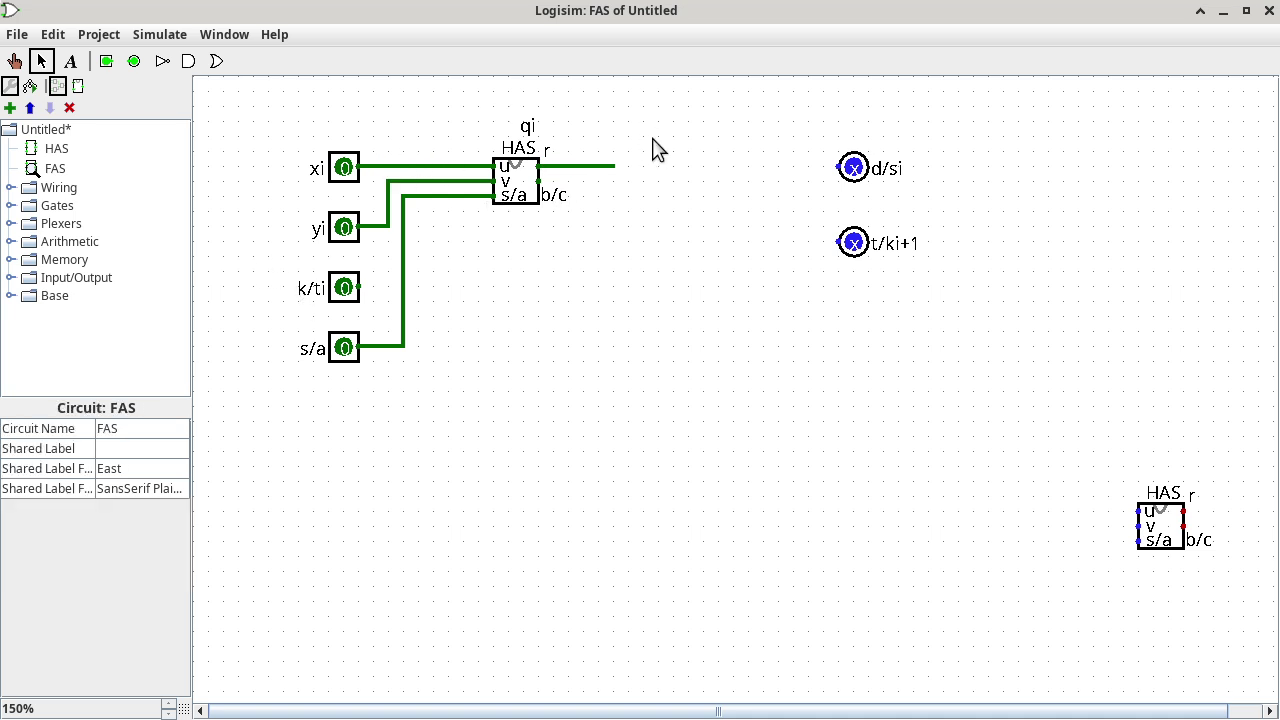
click(531, 129)
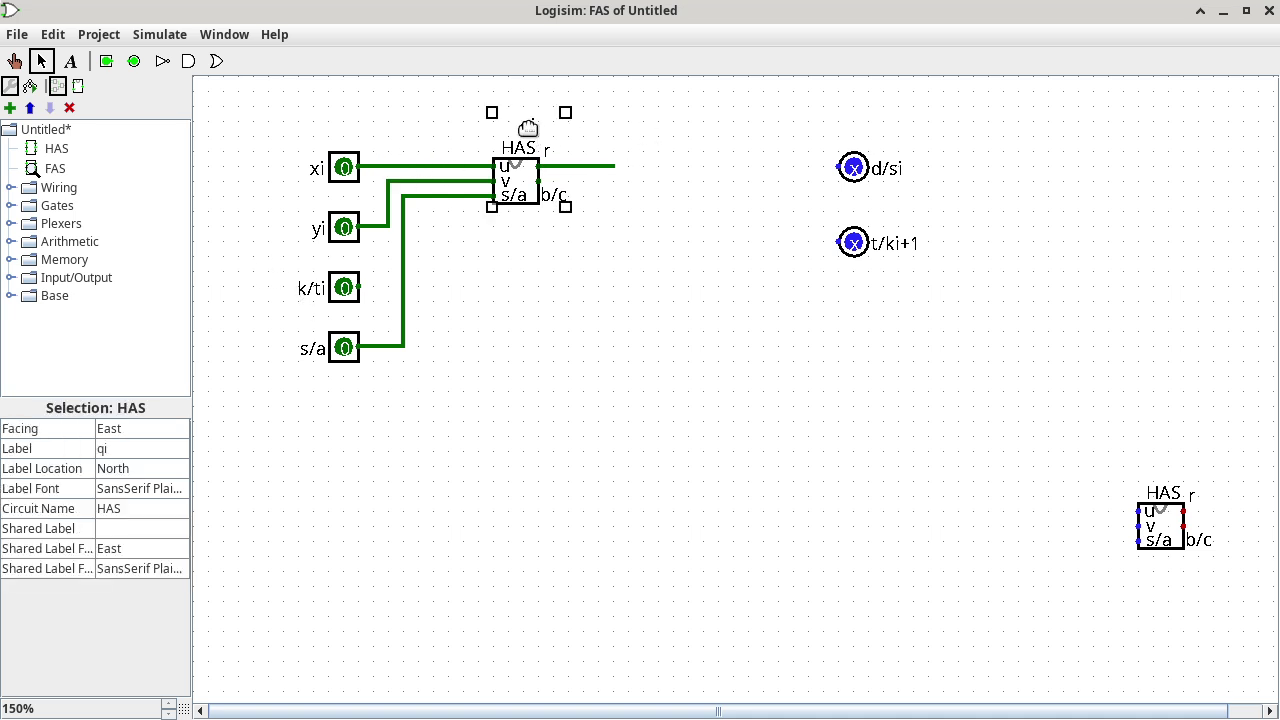
click(535, 127)
click(627, 151)
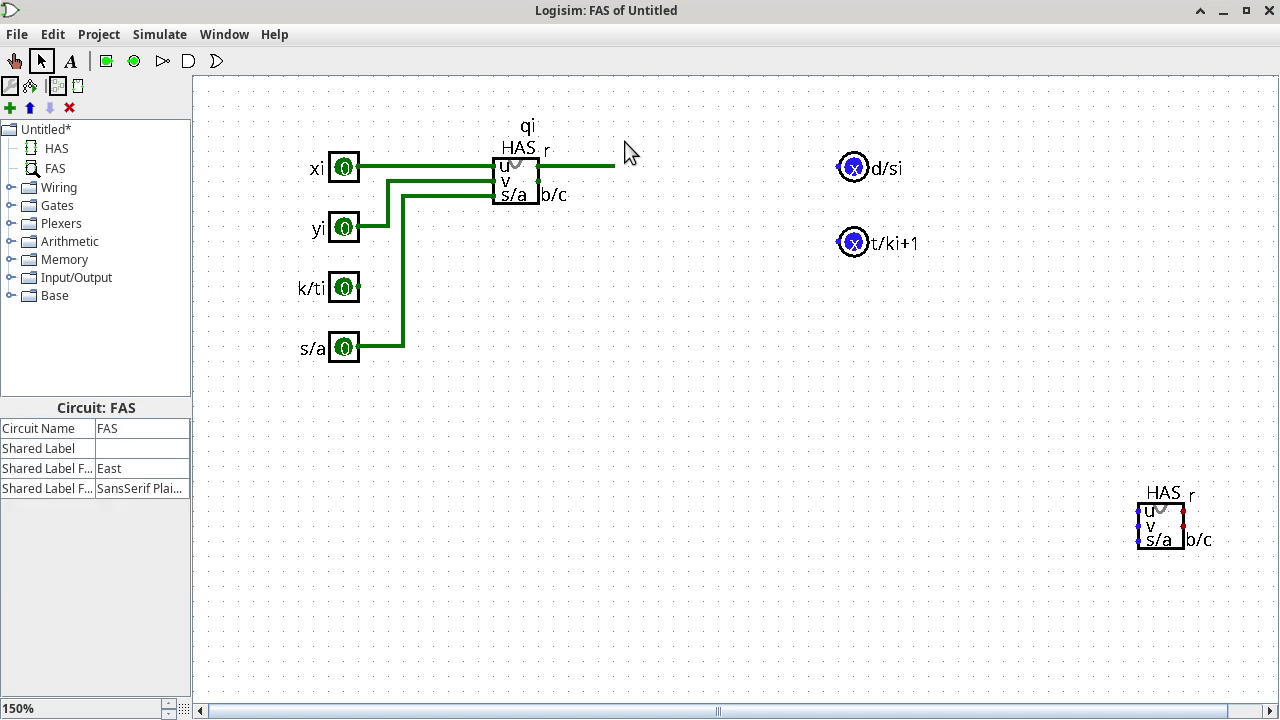
Undo the dangling r output wire and finish the qi label above the block.
click(62, 34)
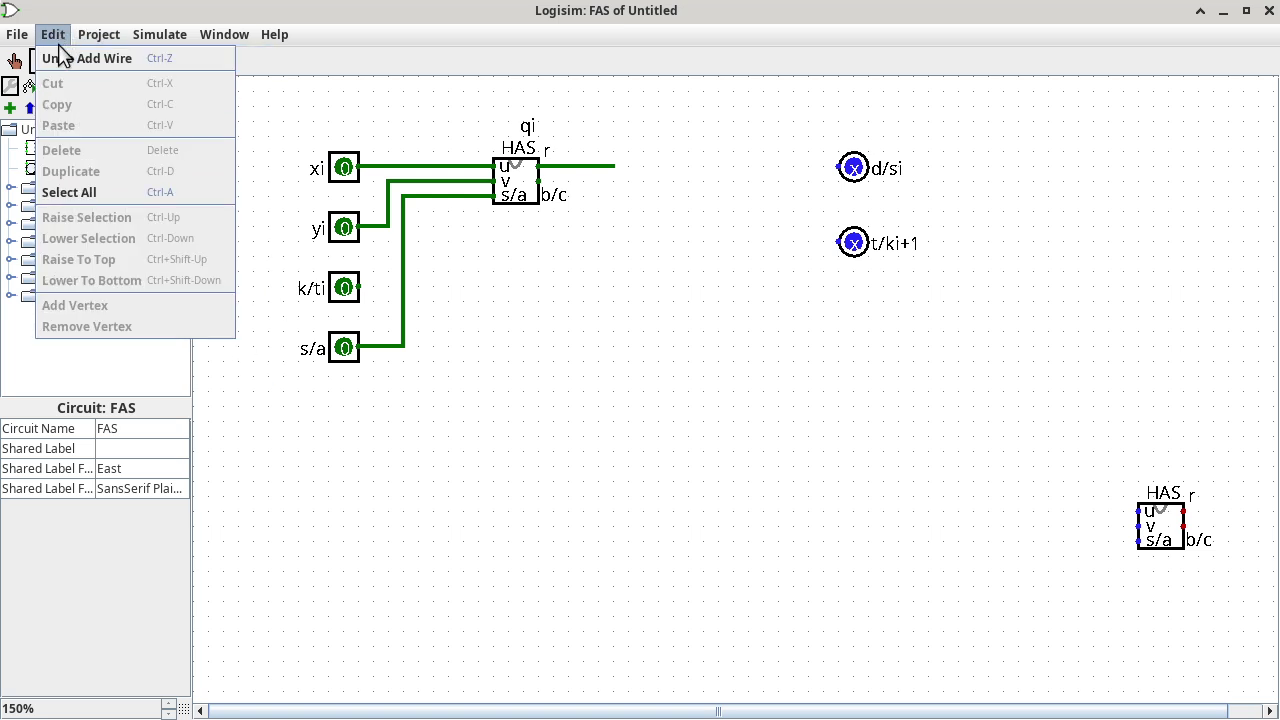
click(62, 59)
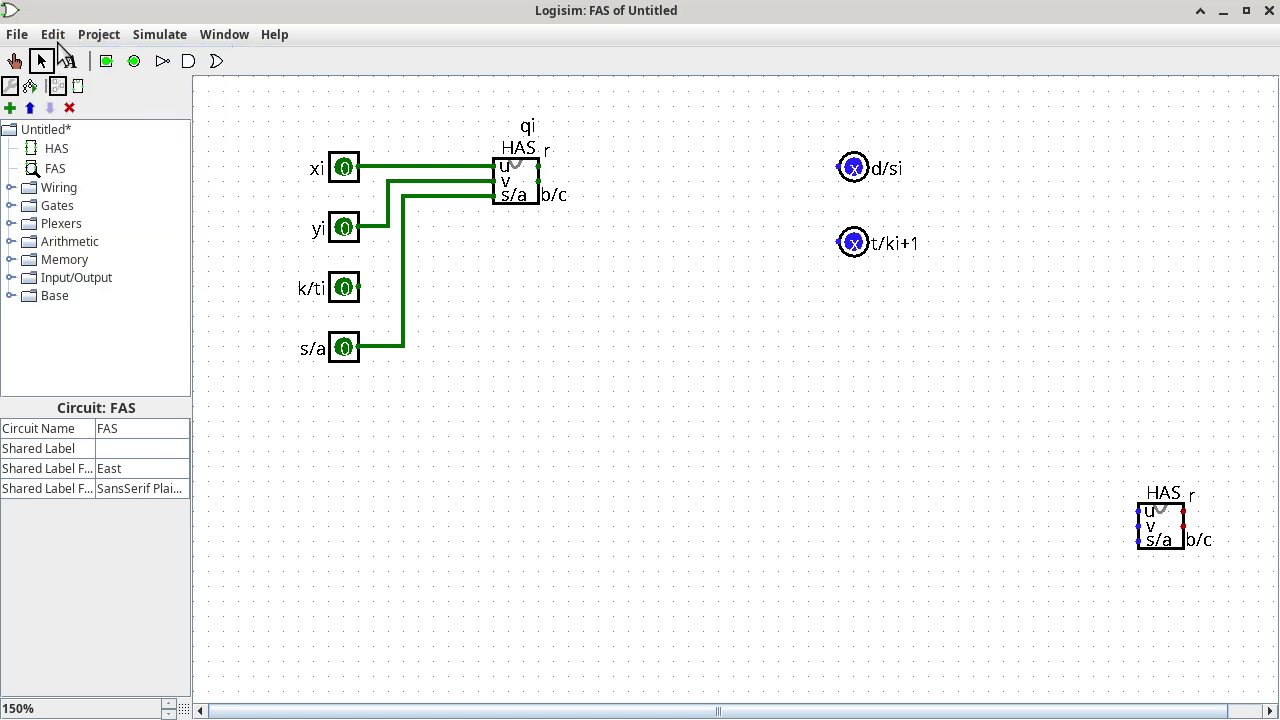
click(57, 38)
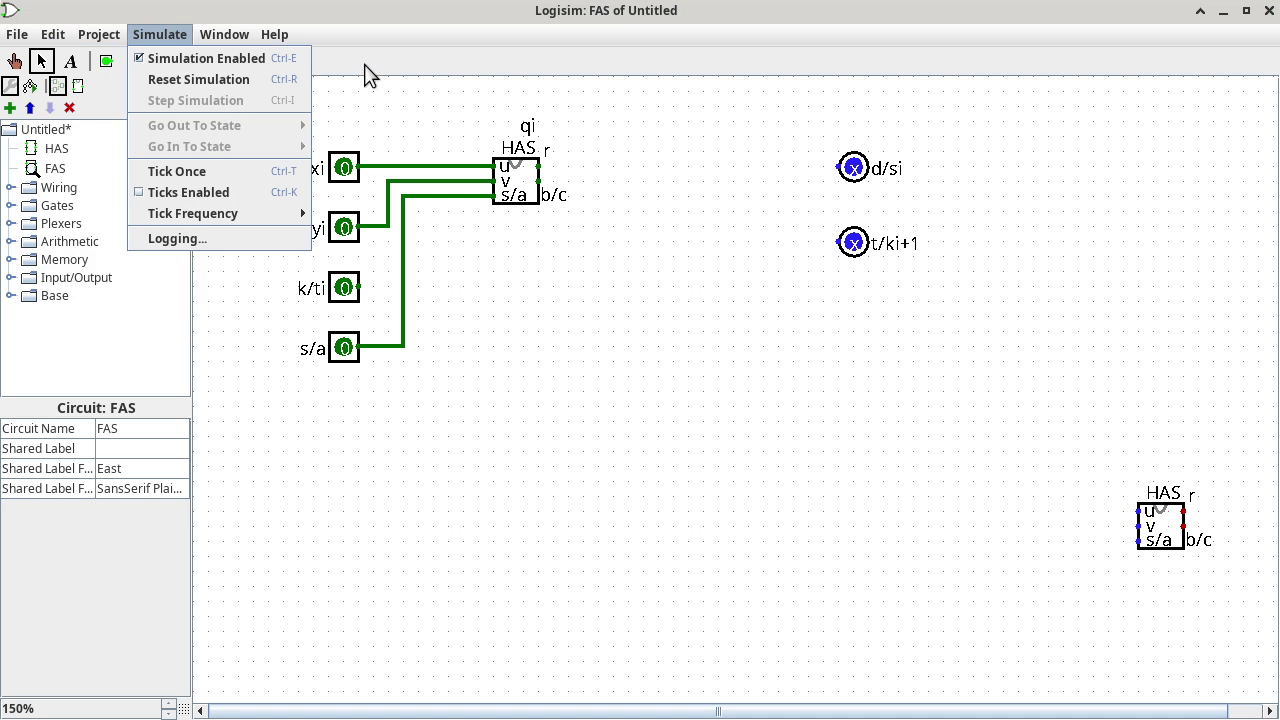
click(601, 119)
click(535, 147)
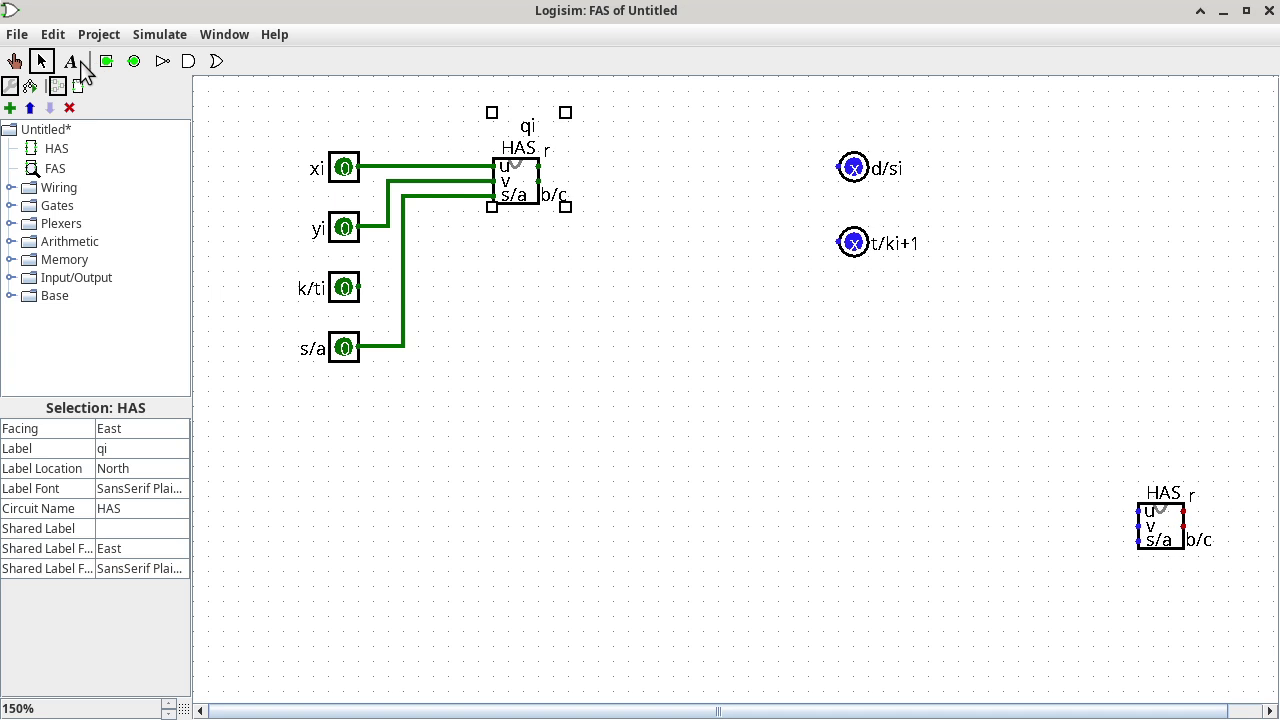
click(70, 61)
click(538, 130)
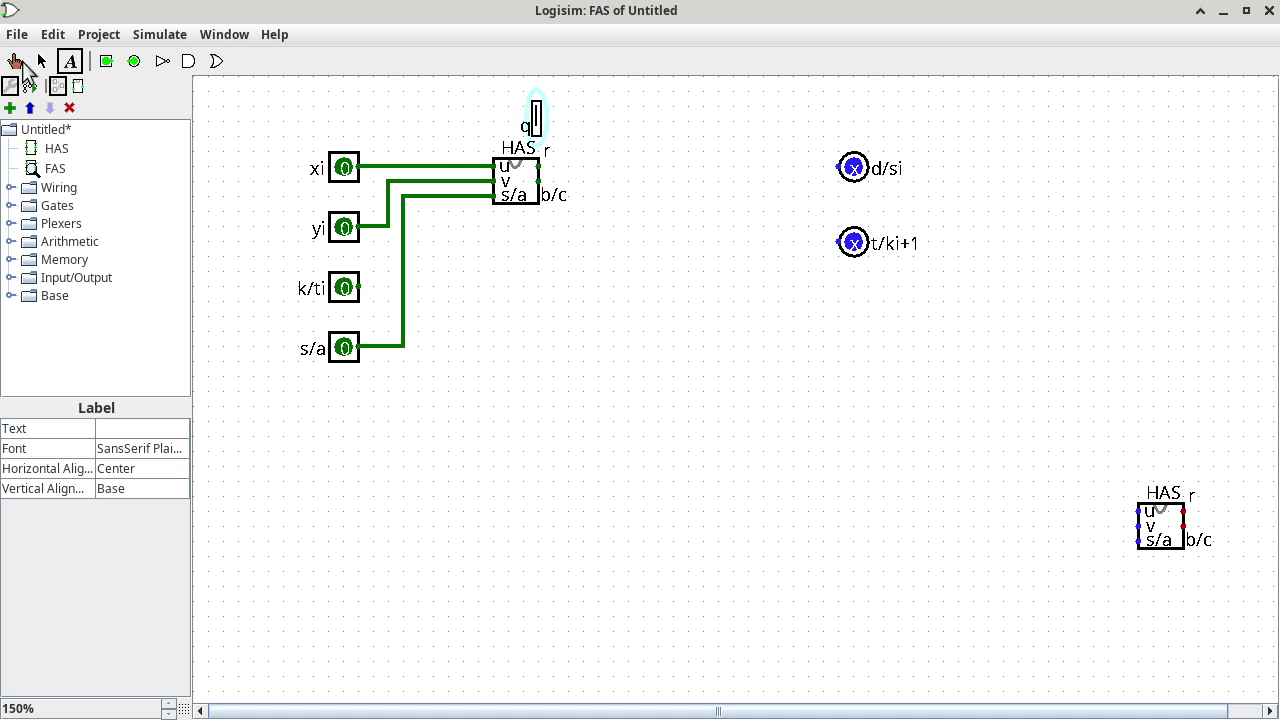
text(i)
click(41, 61)
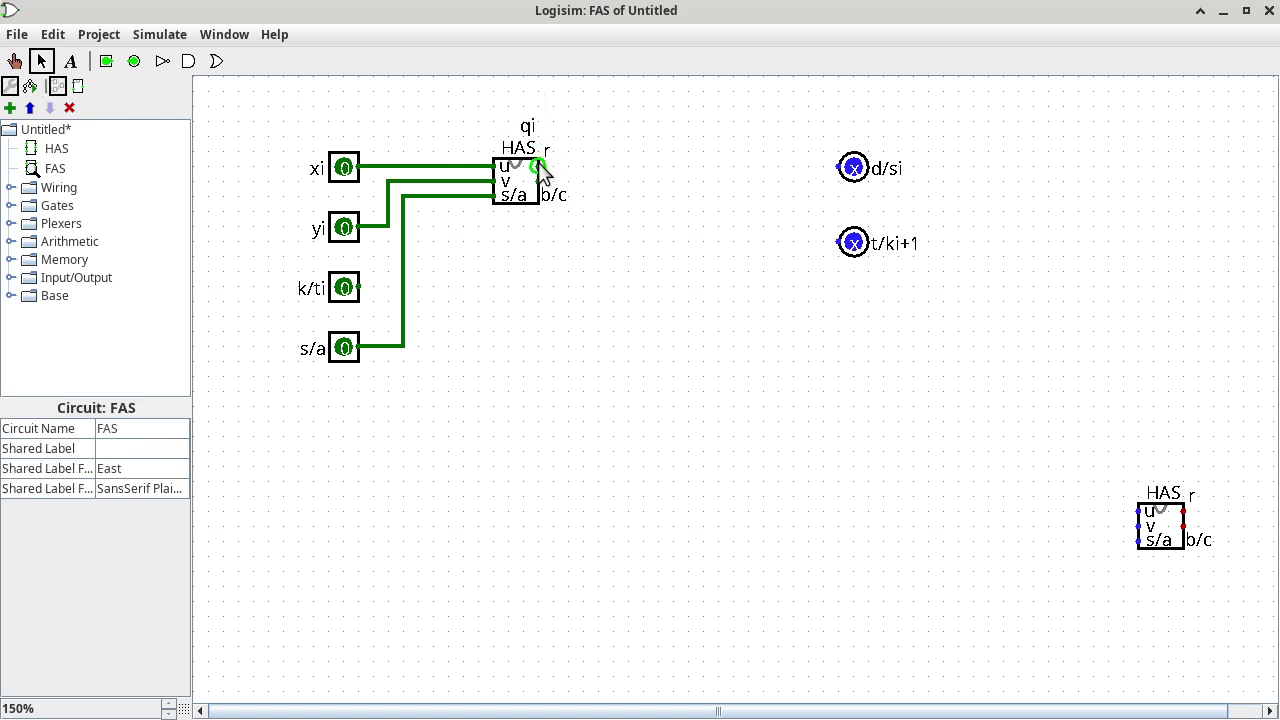
Redraw the r output wire and clear the qi text from the HAS block's Label attribute.
drag(538, 167, 645, 172)
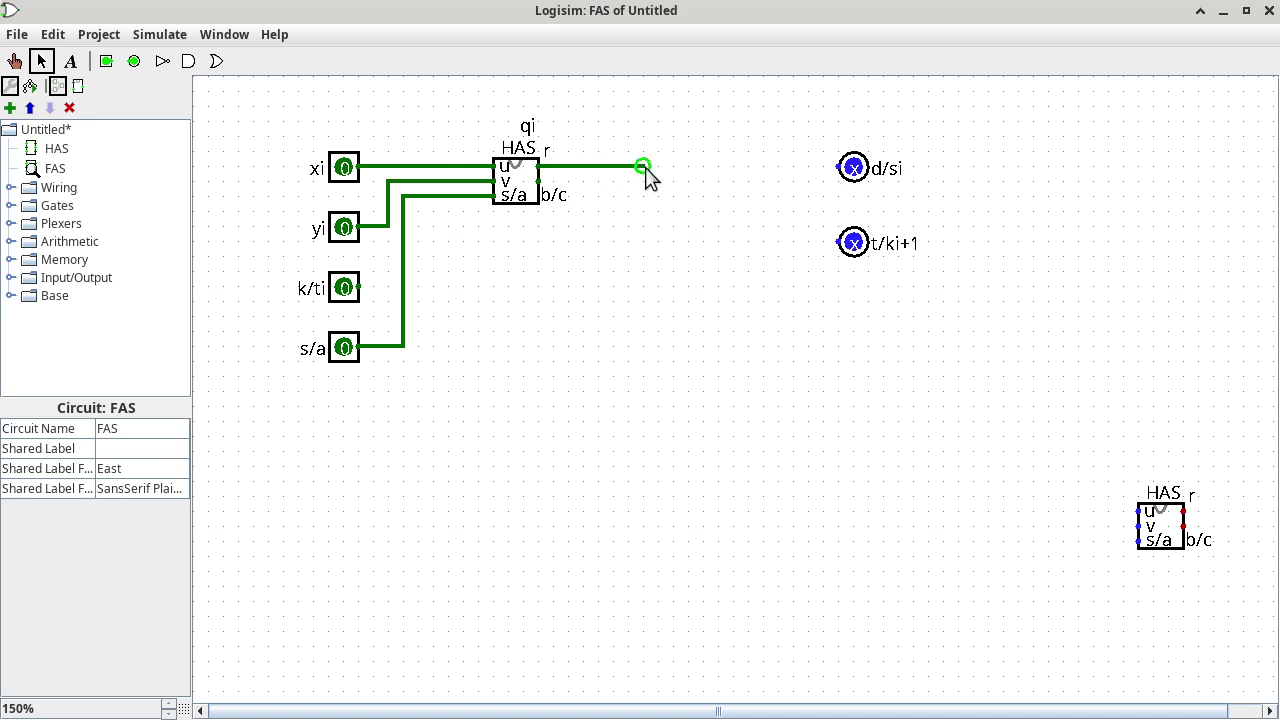
click(515, 170)
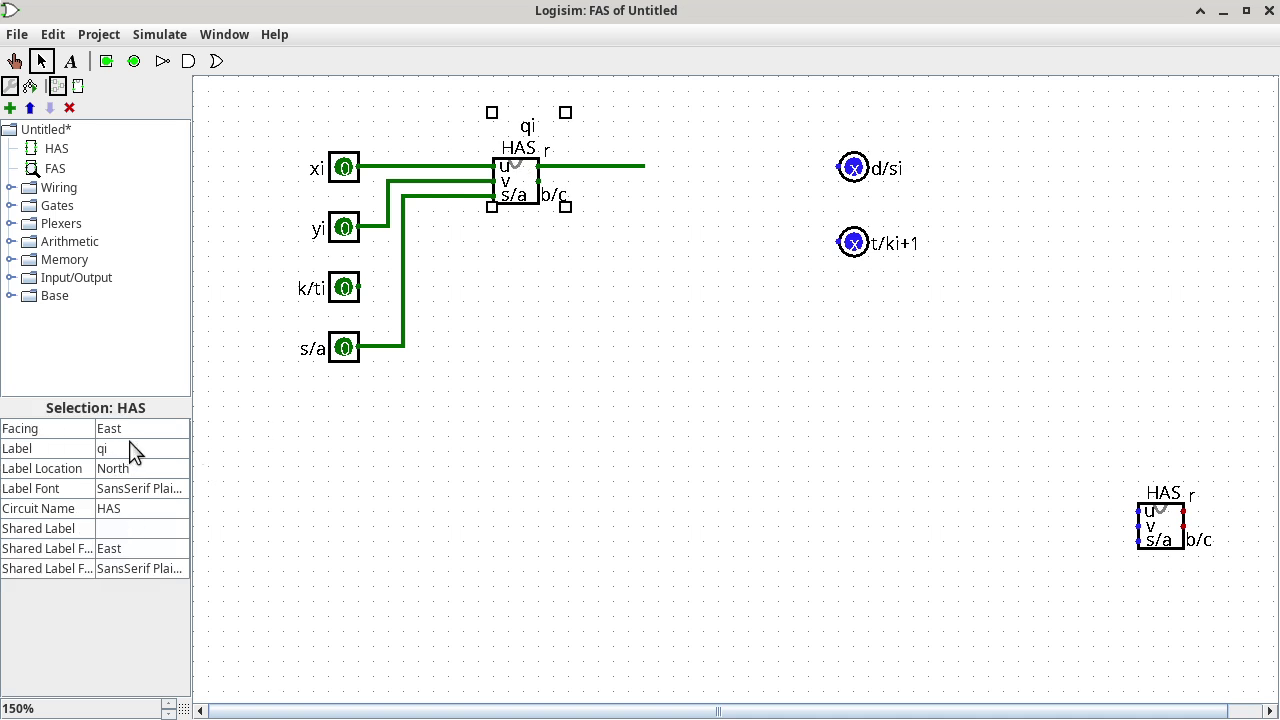
click(134, 448)
key(BackSpace)
key(BackSpace)
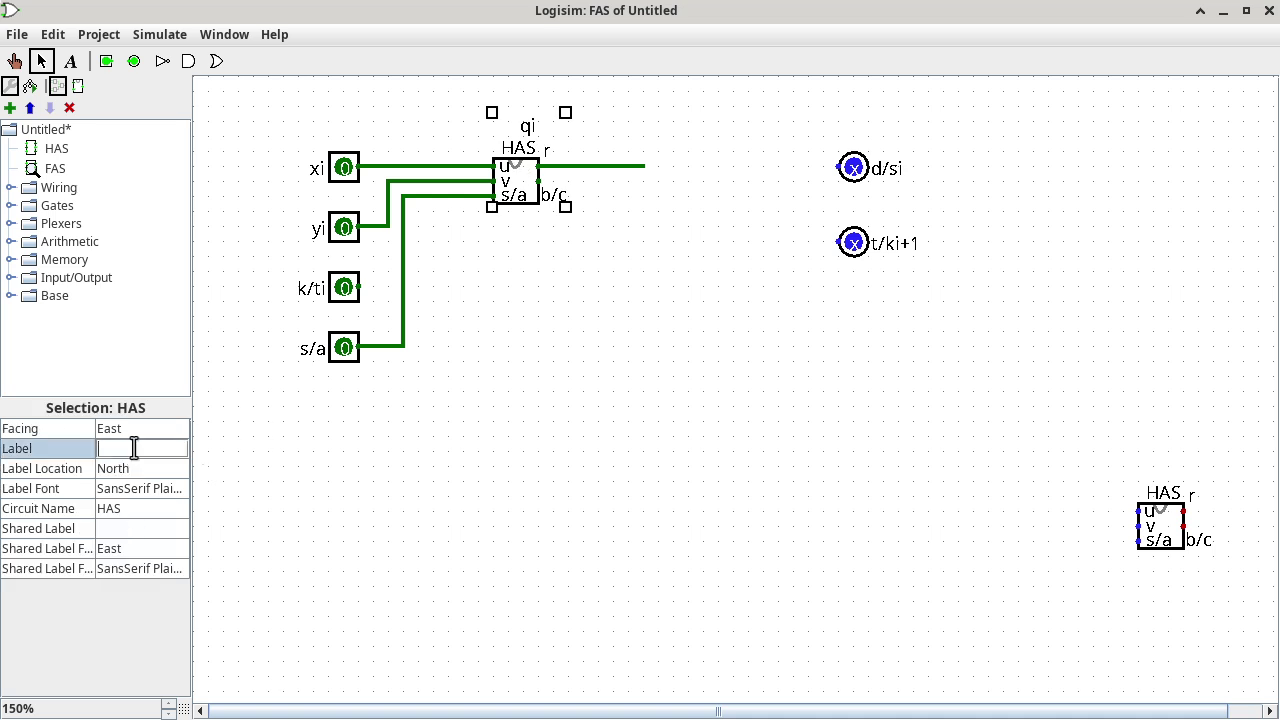
key(Return)
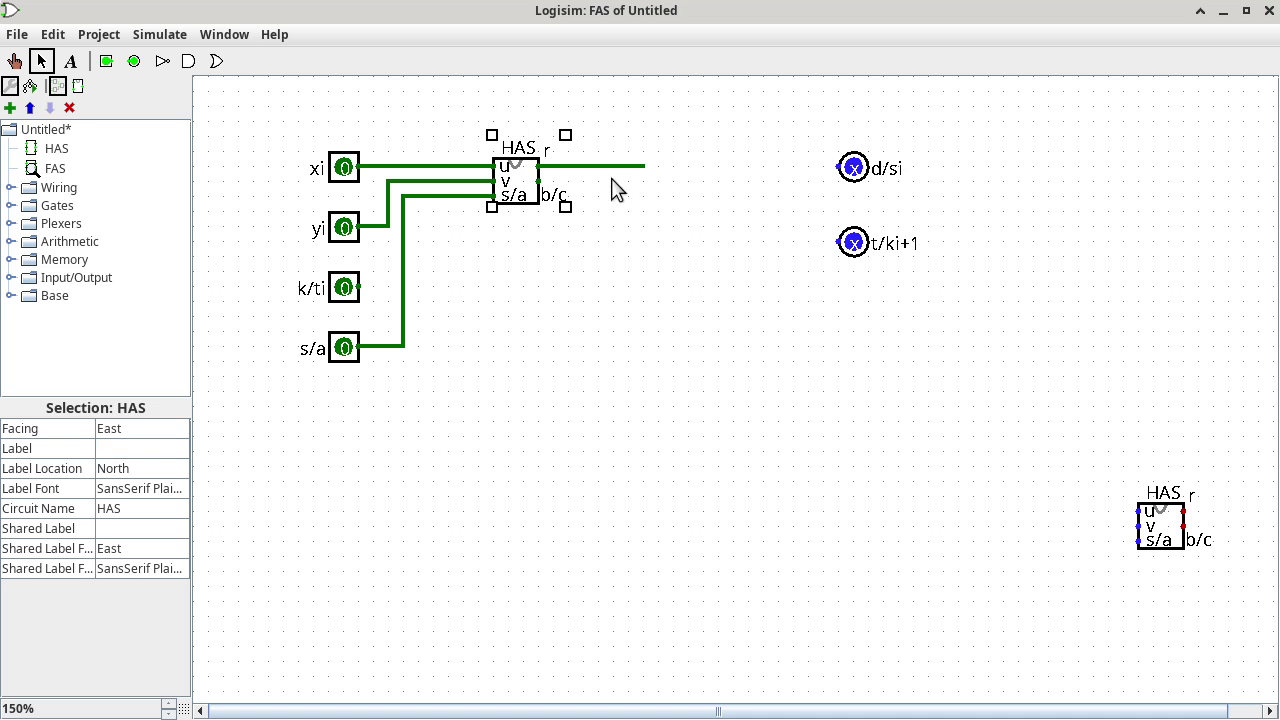
Place a free 'qi' text label just above the r output wire.
click(613, 167)
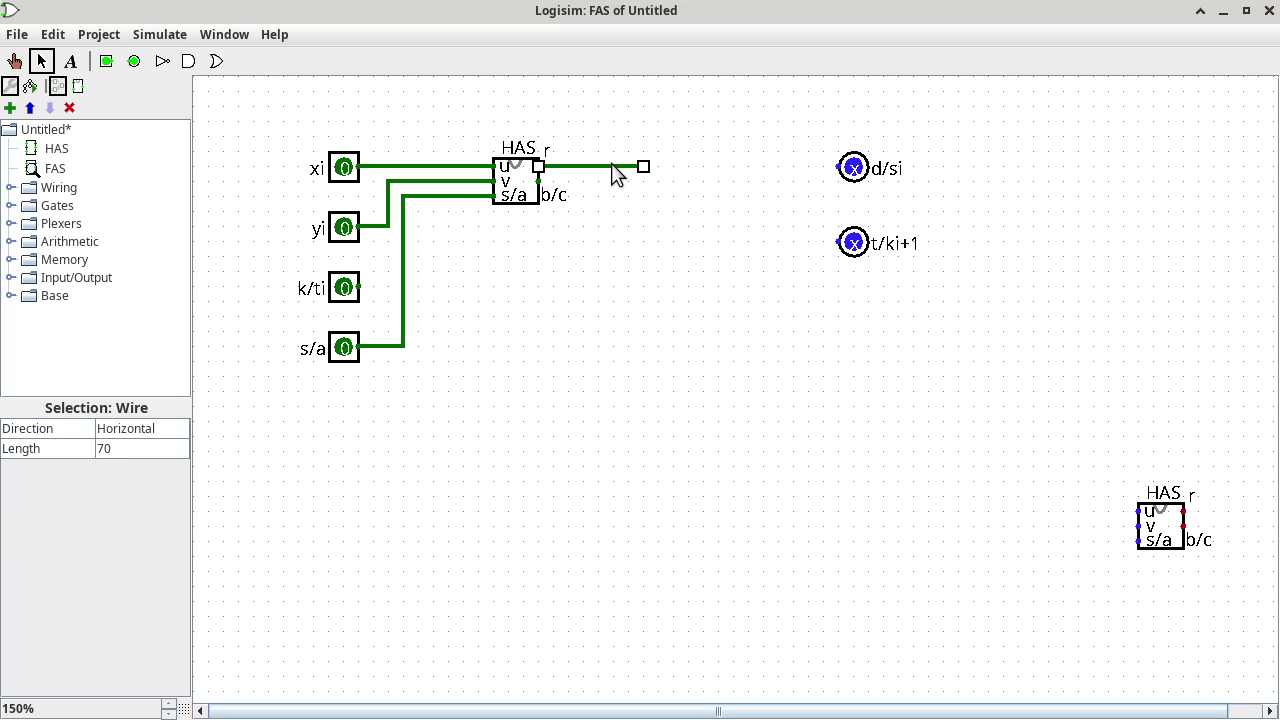
click(70, 62)
click(507, 466)
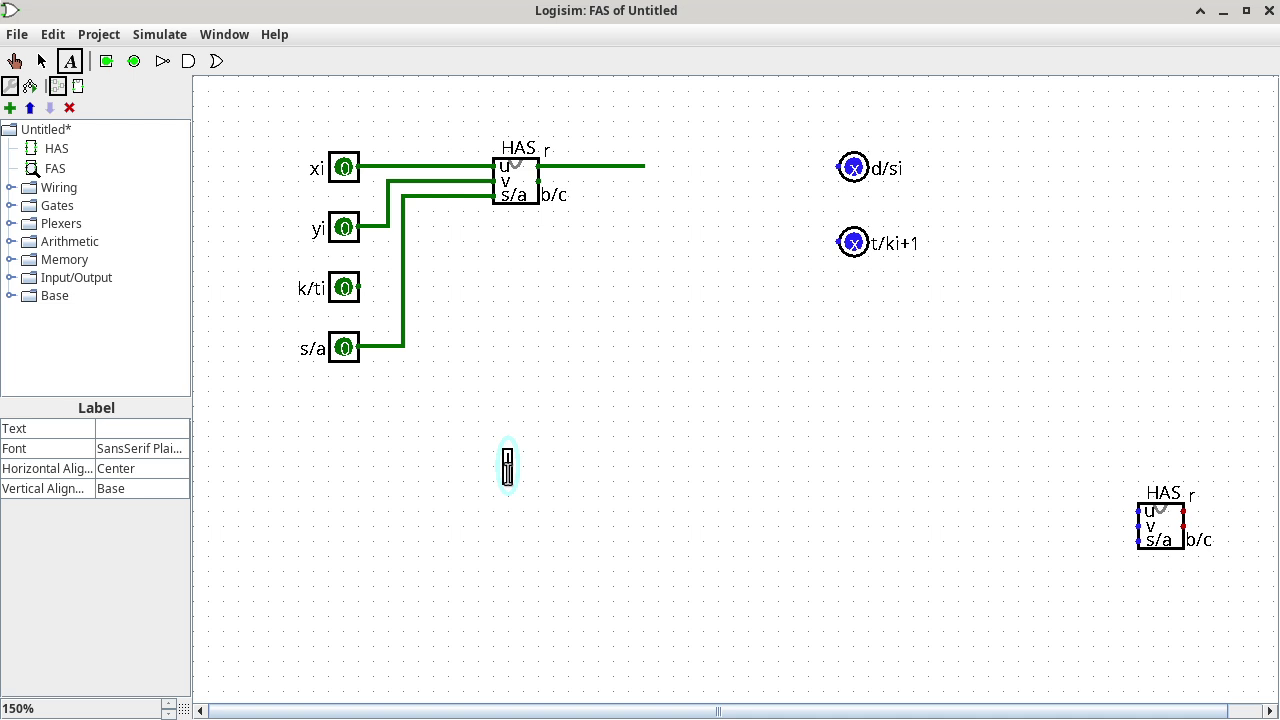
text(qi)
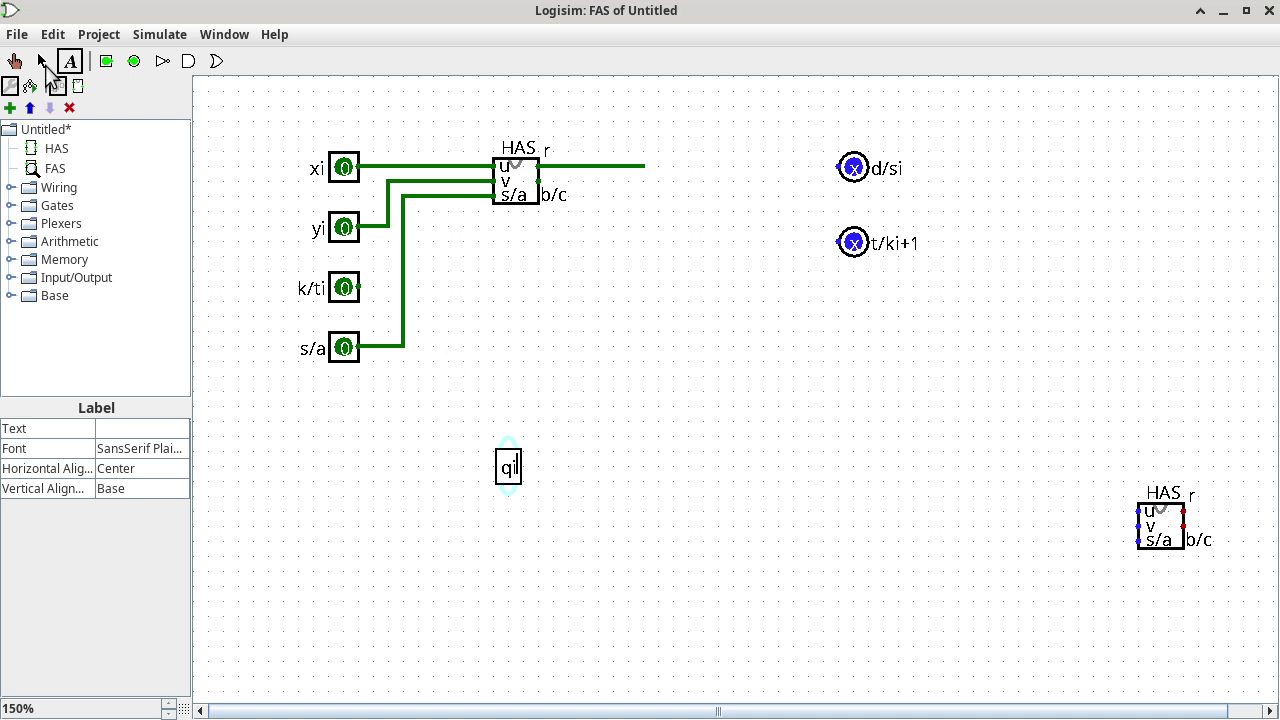
click(42, 61)
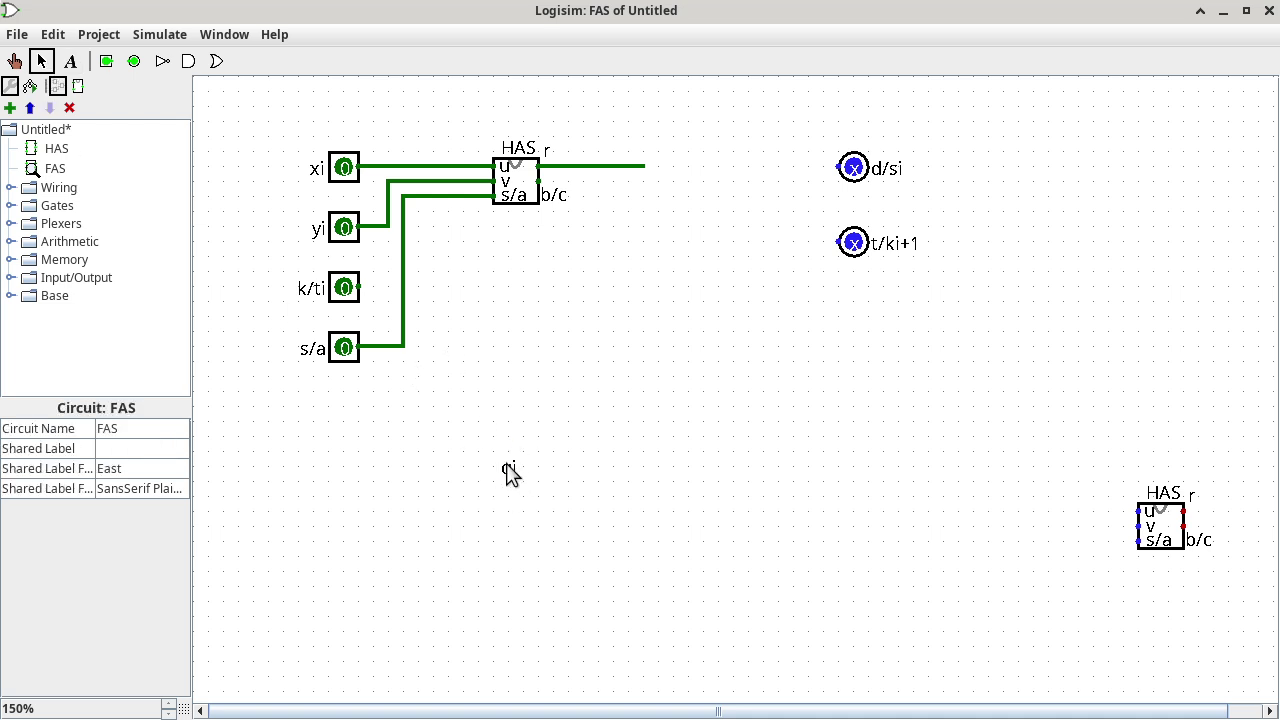
drag(507, 470, 607, 157)
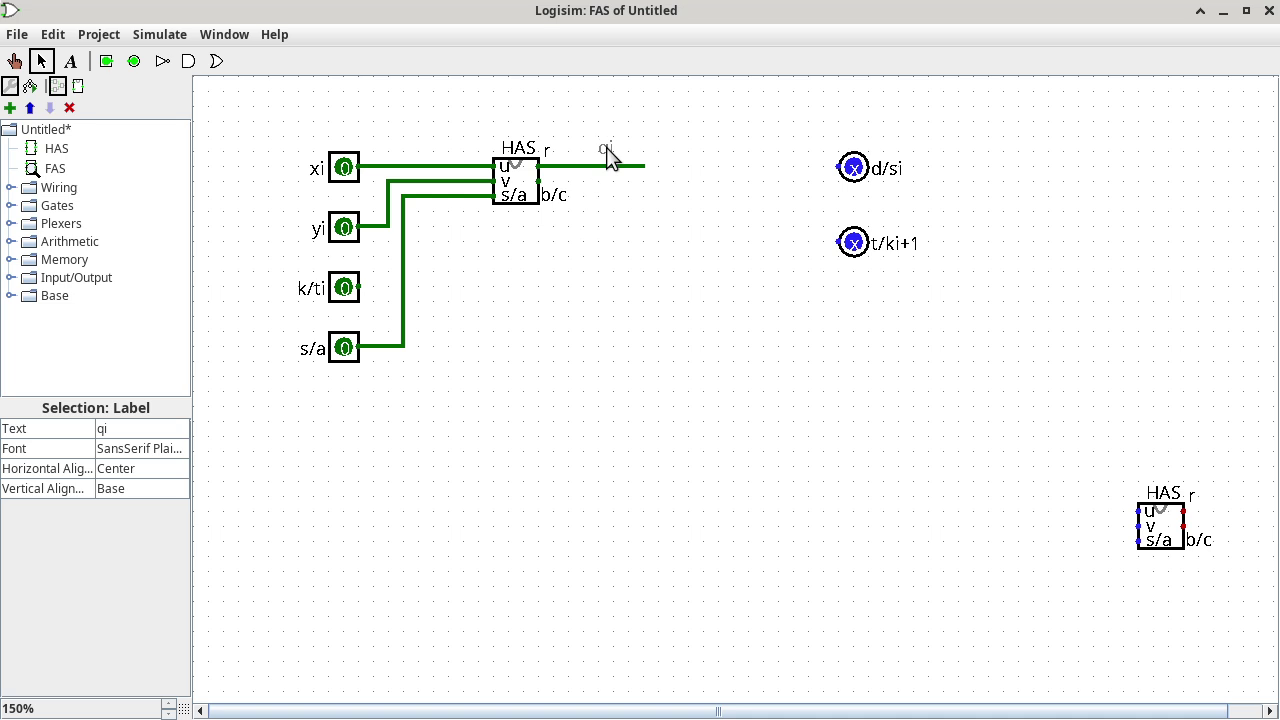
click(624, 222)
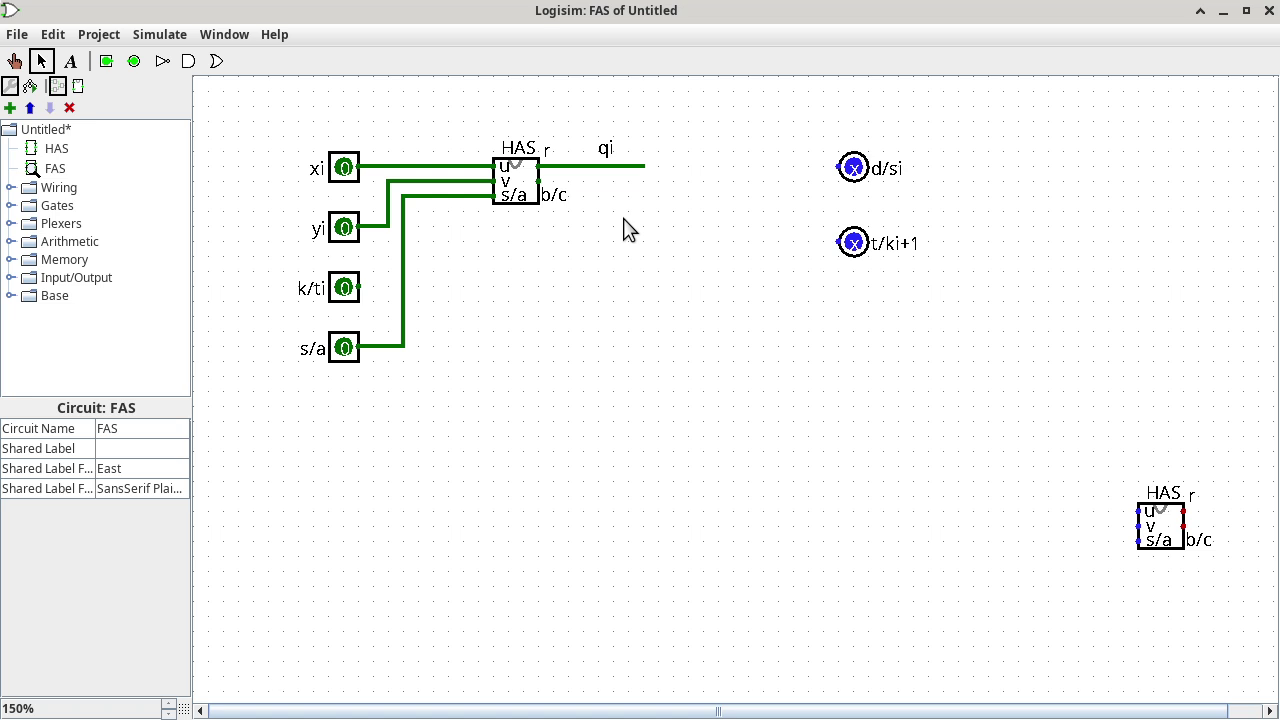
key(alt+Tab)
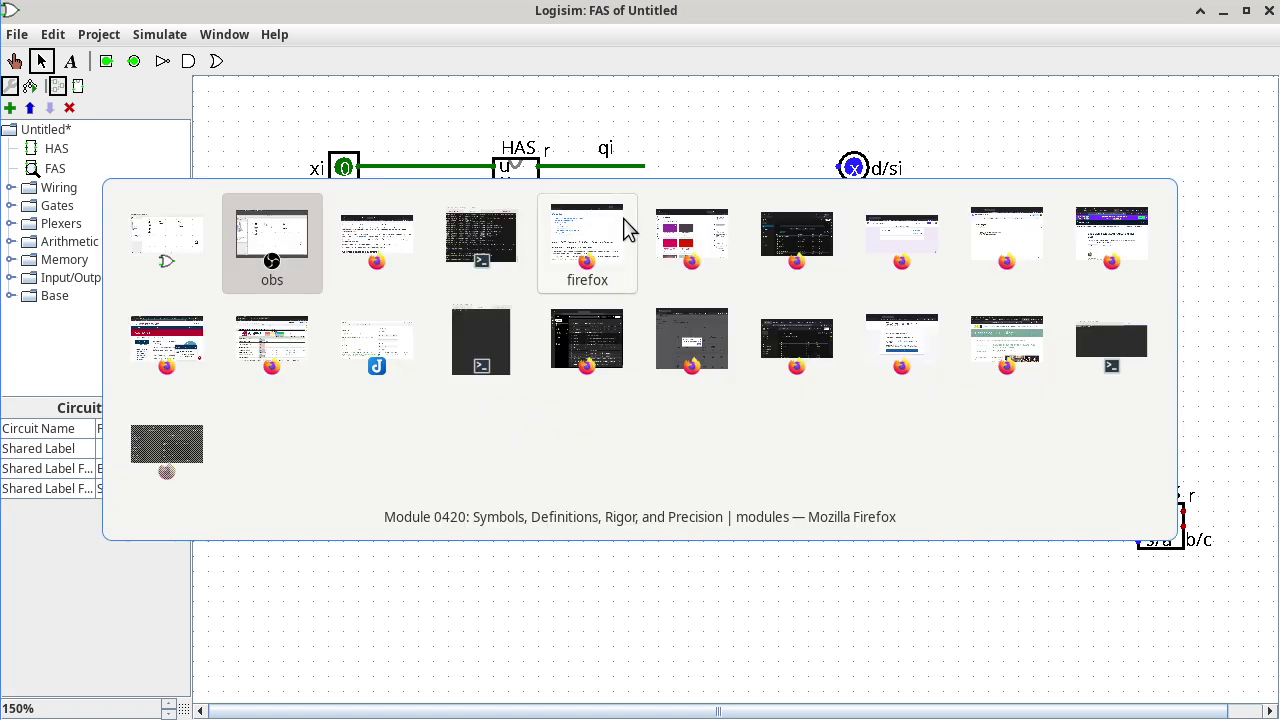
Review the base-2 subtraction functions on the Firefox module page, then return to Logisim.
key(alt+Tab)
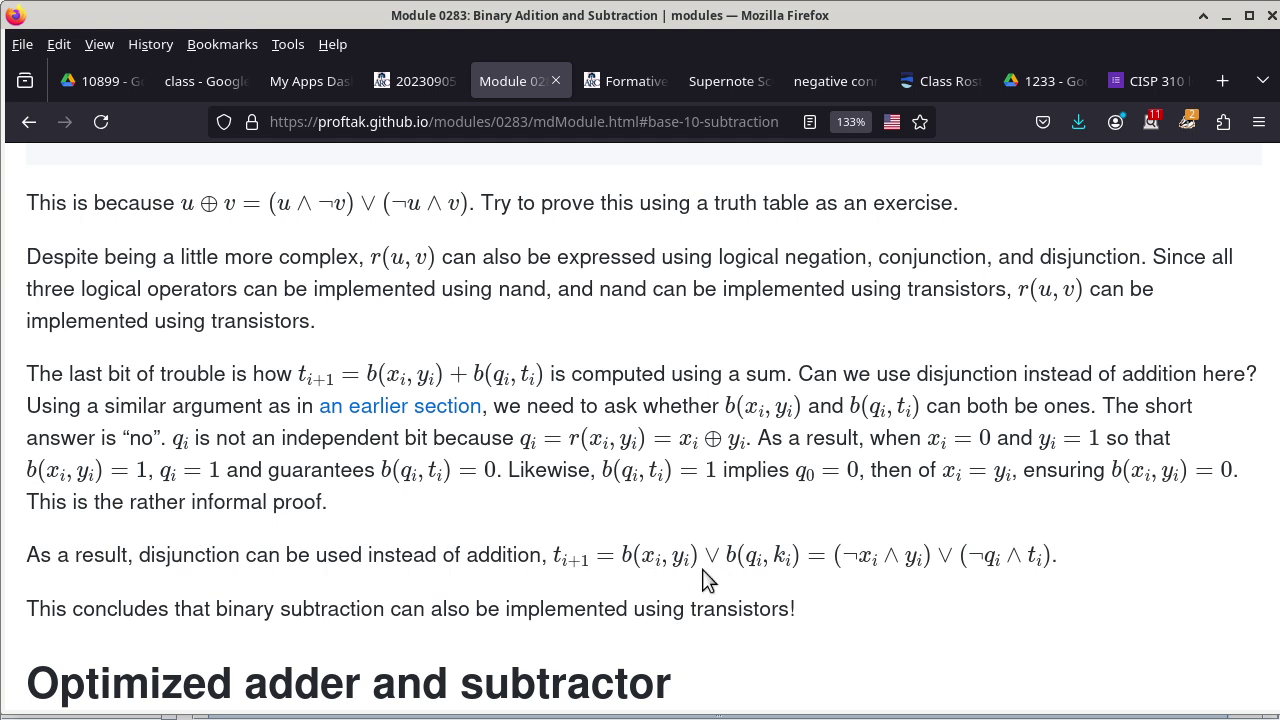
scroll(703, 580, up, 5)
scroll(703, 580, down, 4)
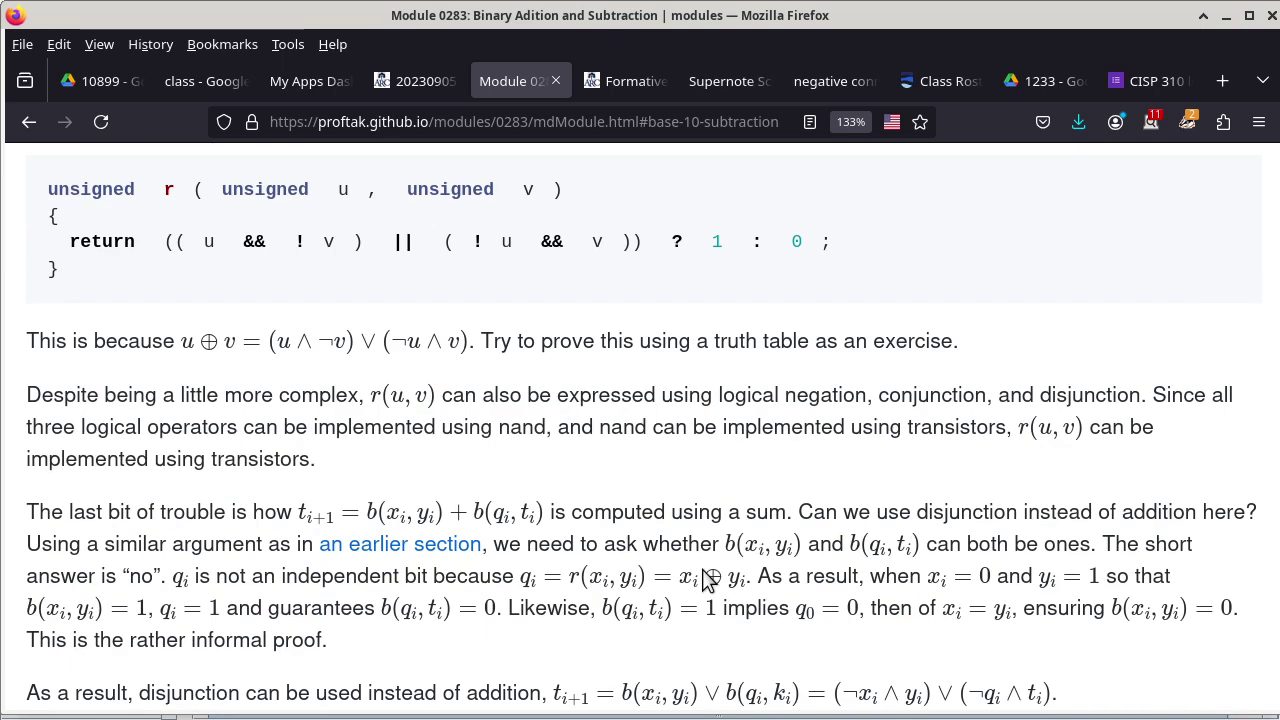
scroll(703, 580, up, 3)
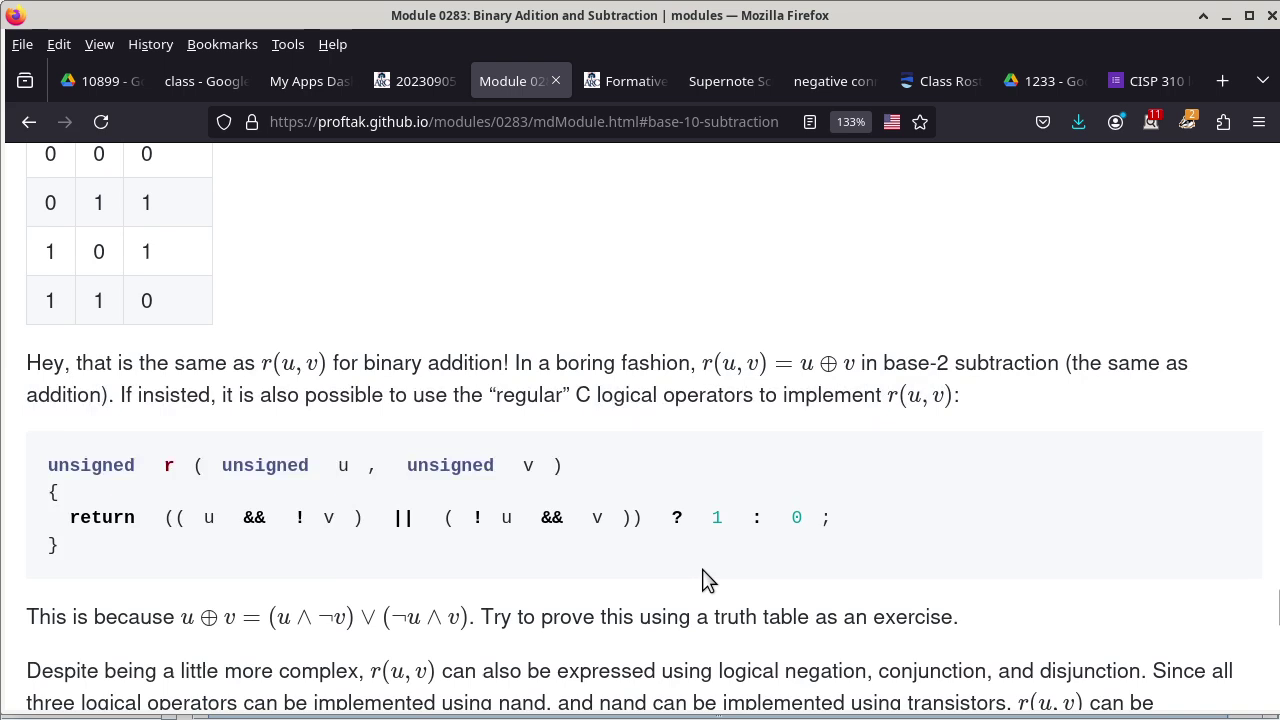
scroll(703, 580, up, 6)
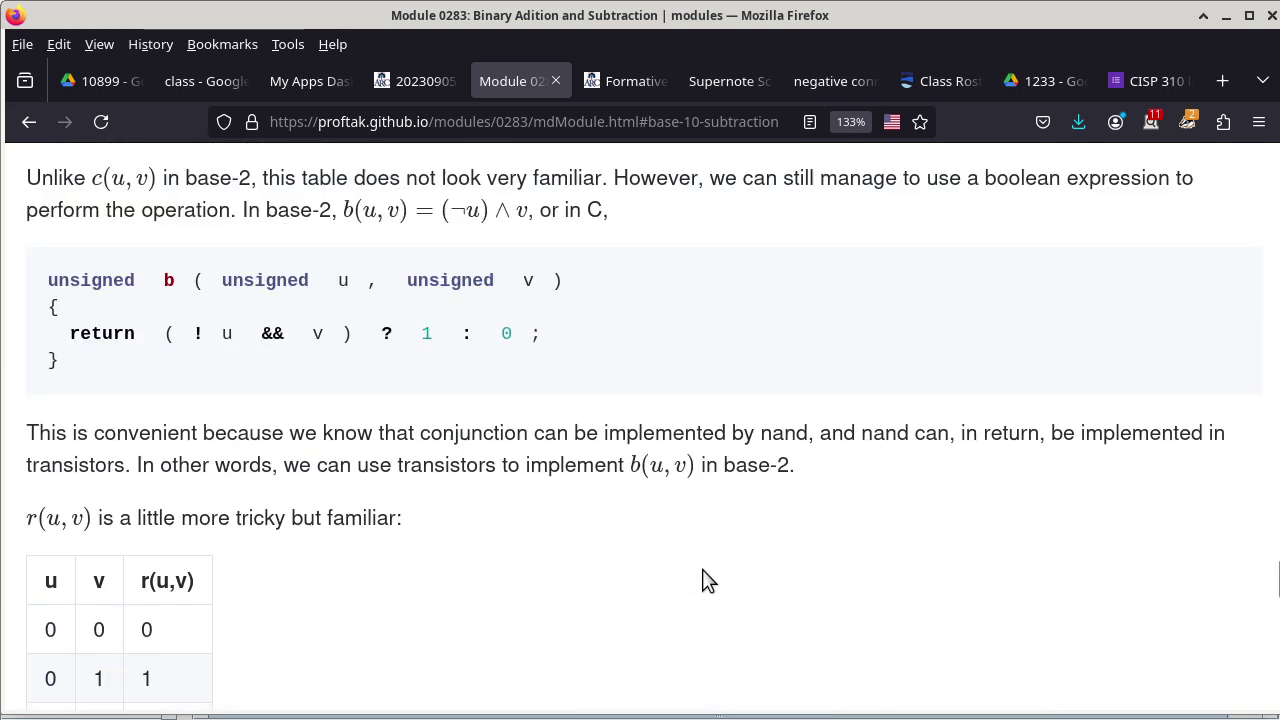
scroll(703, 580, up, 5)
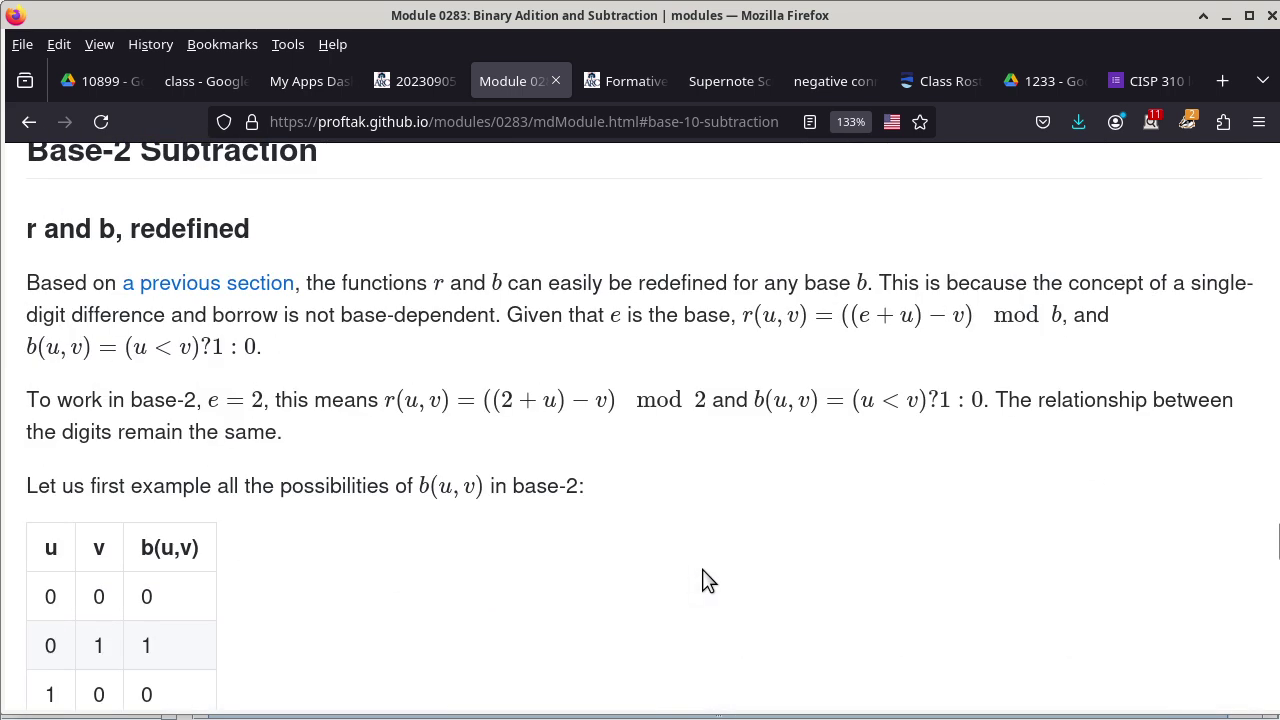
scroll(703, 580, up, 6)
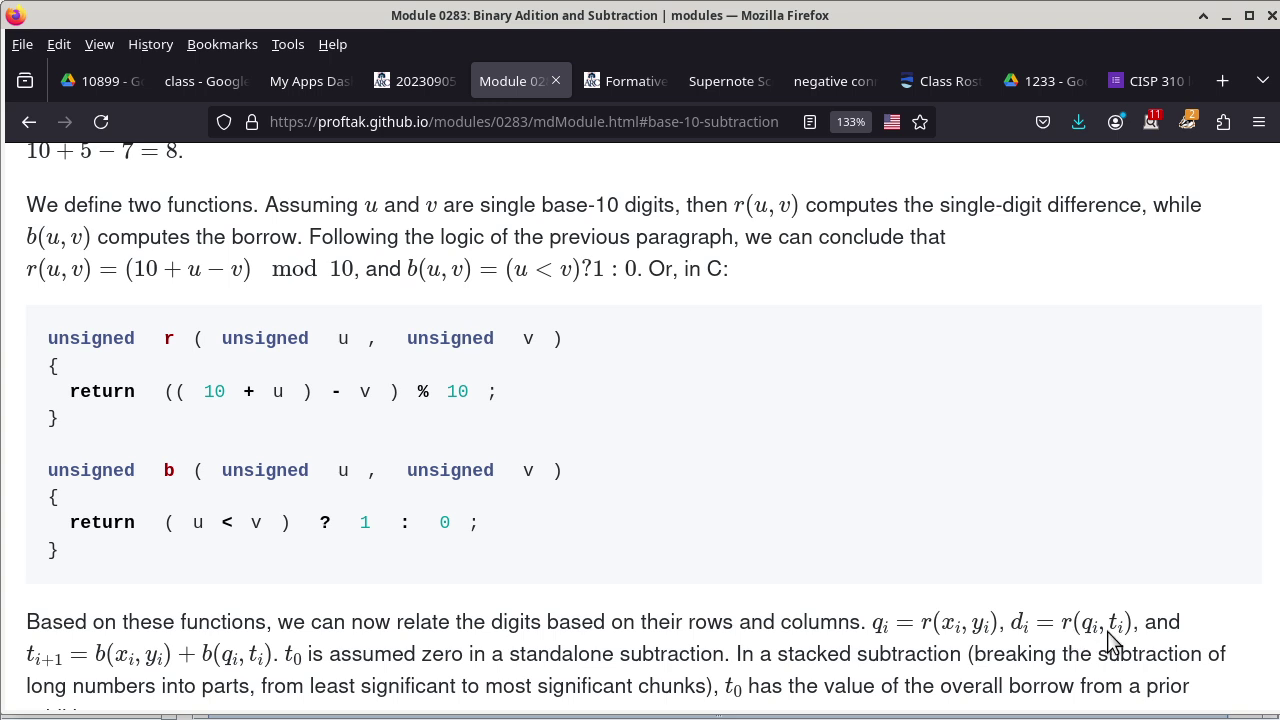
key(alt+Tab)
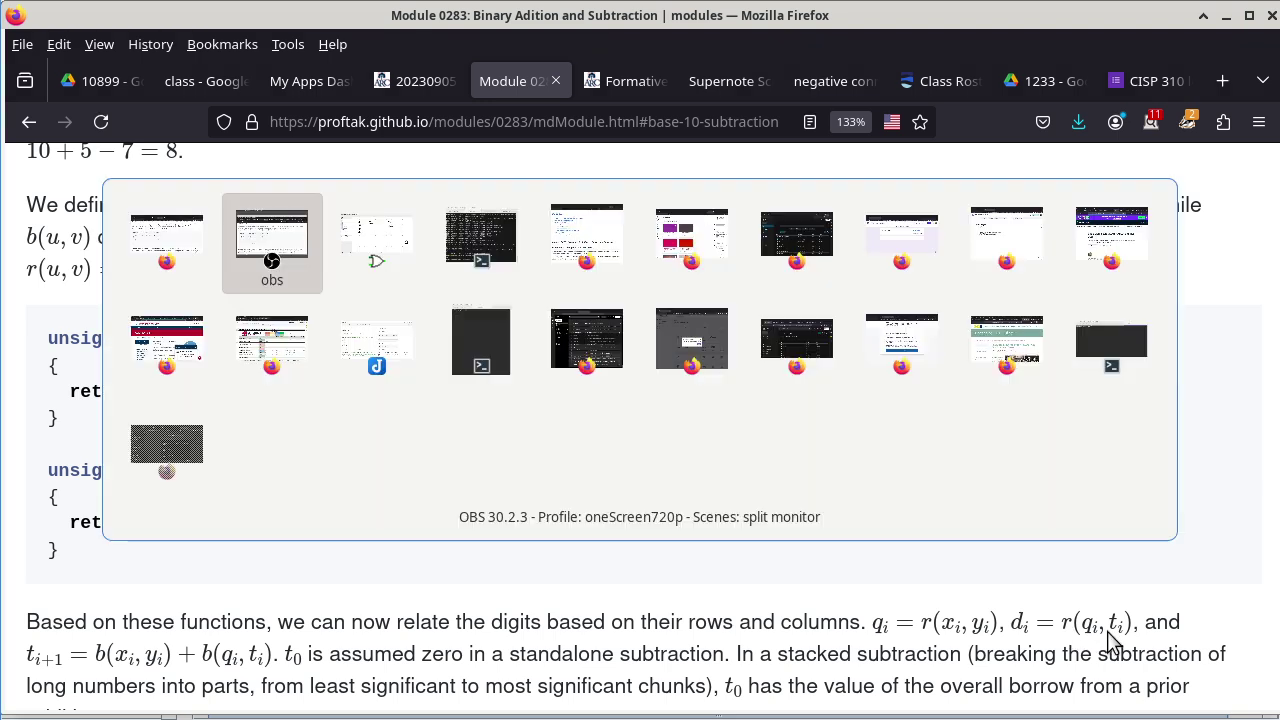
key(alt+Tab)
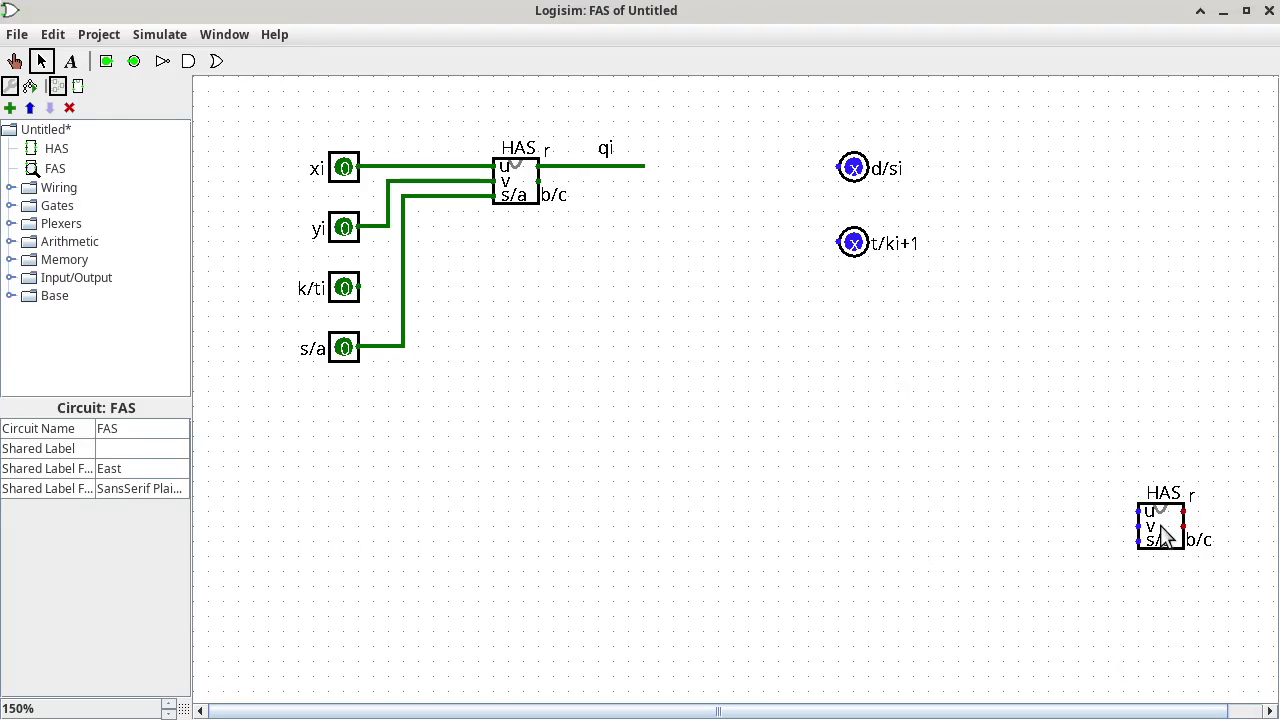
Move the second HAS beside the first, feed qi into its u input, and wire its r output to d/si.
drag(1165, 535, 686, 225)
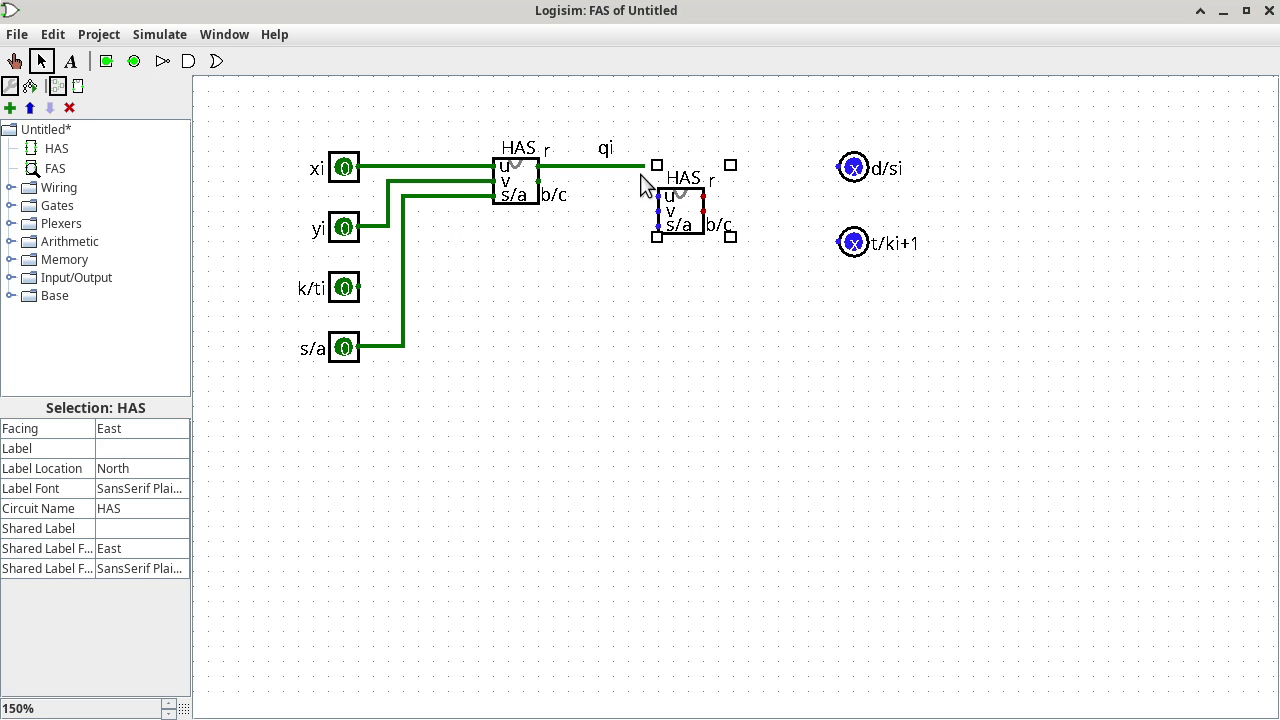
drag(612, 166, 657, 197)
click(728, 340)
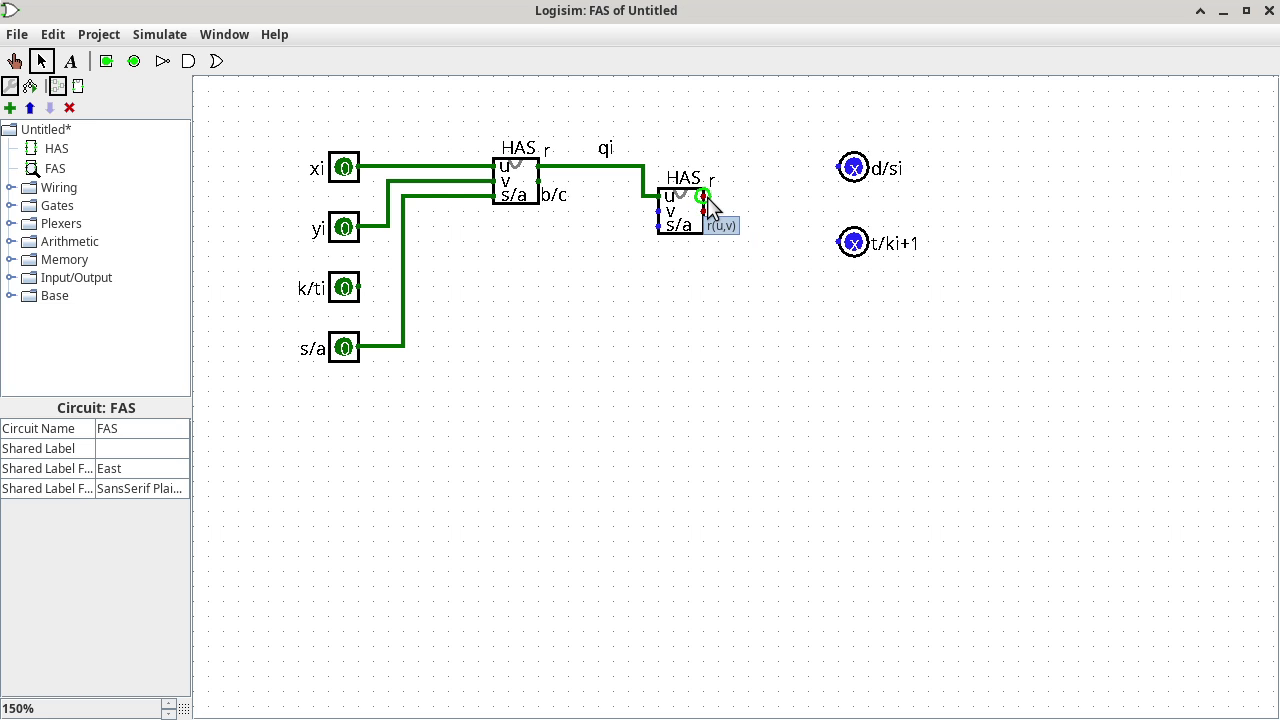
drag(708, 200, 840, 168)
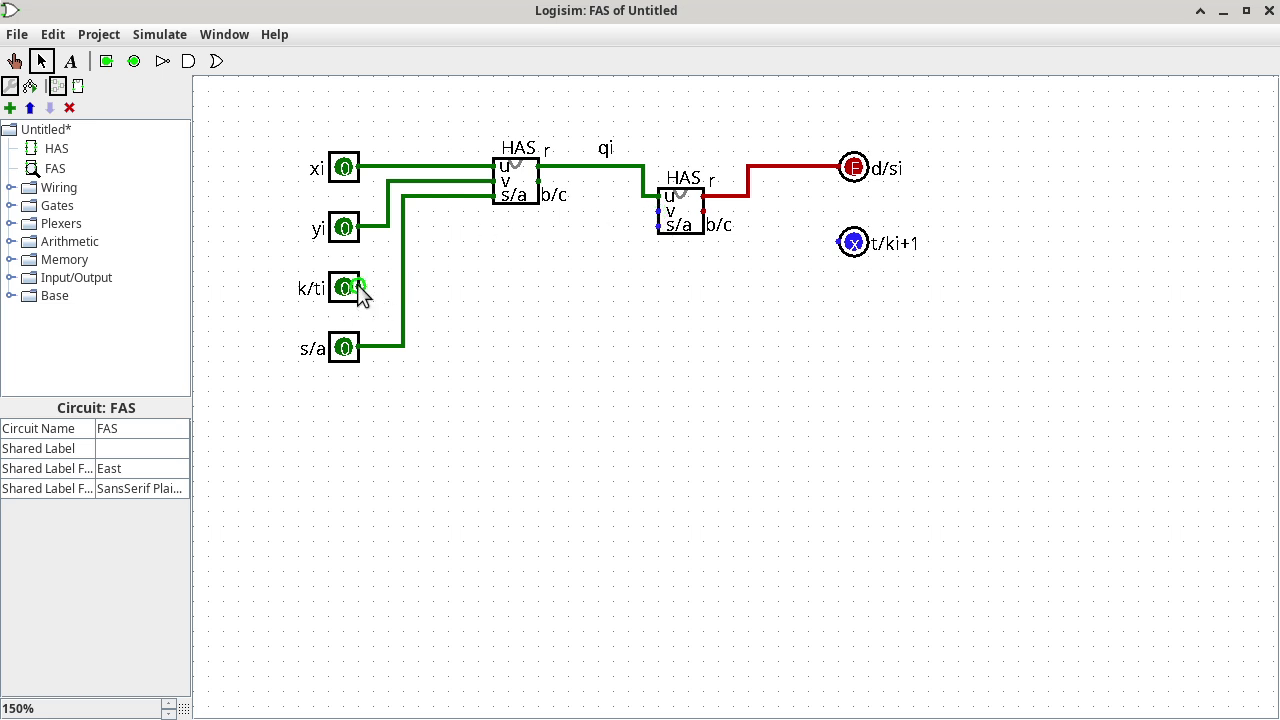
Wire k/ti to the second HAS's v input and branch the s/a wire into its s/a input.
drag(360, 287, 658, 211)
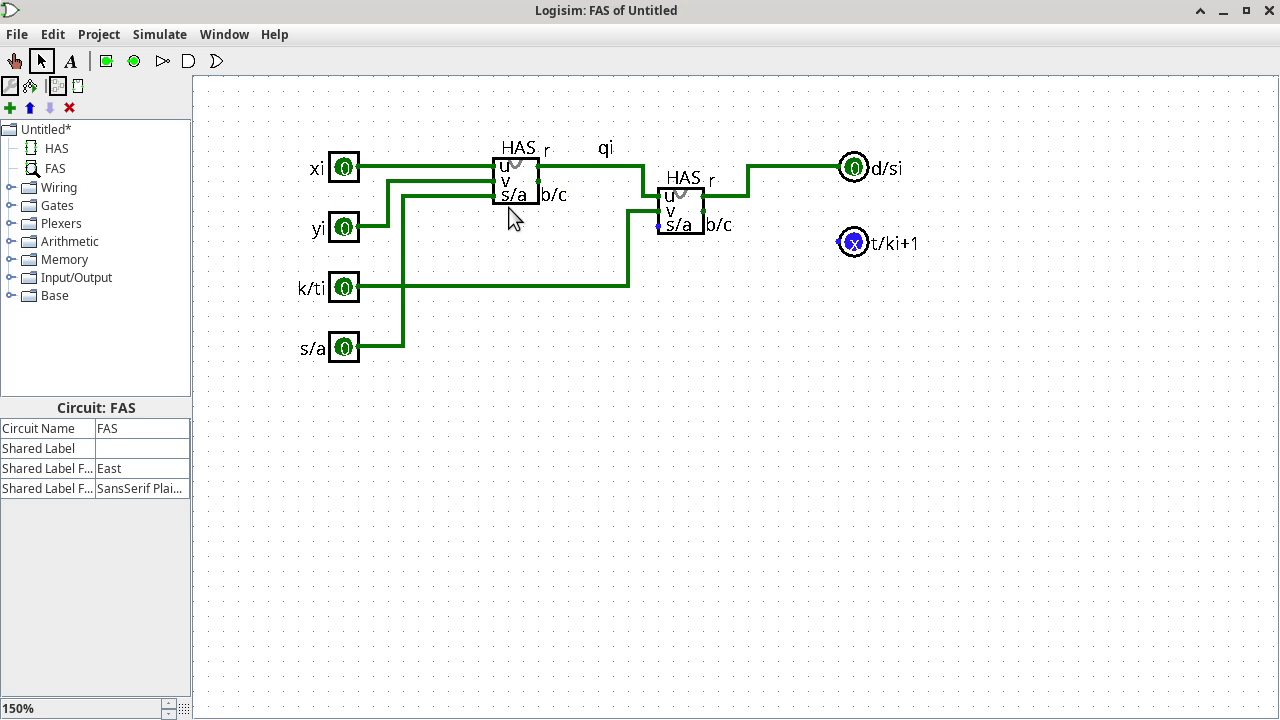
mouse_move(477, 197)
mouse_down()
mouse_move(477, 229)
mouse_move(659, 226)
mouse_up()
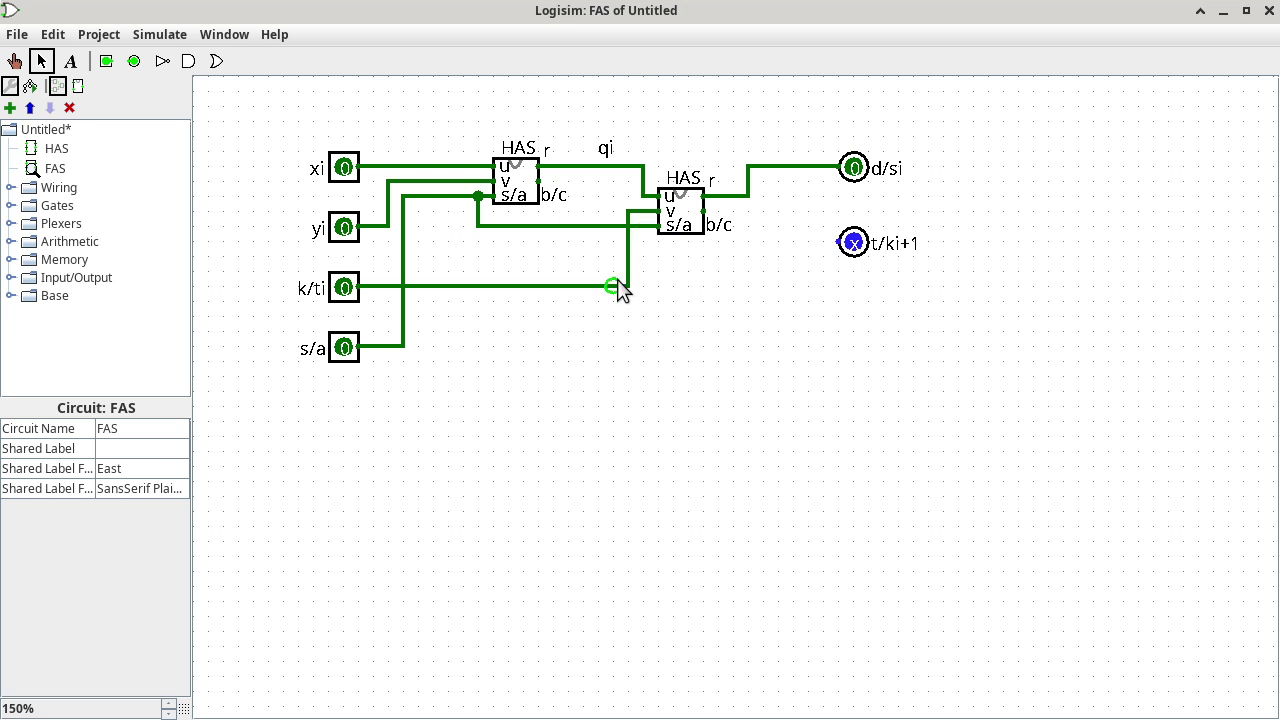
key(alt+Tab)
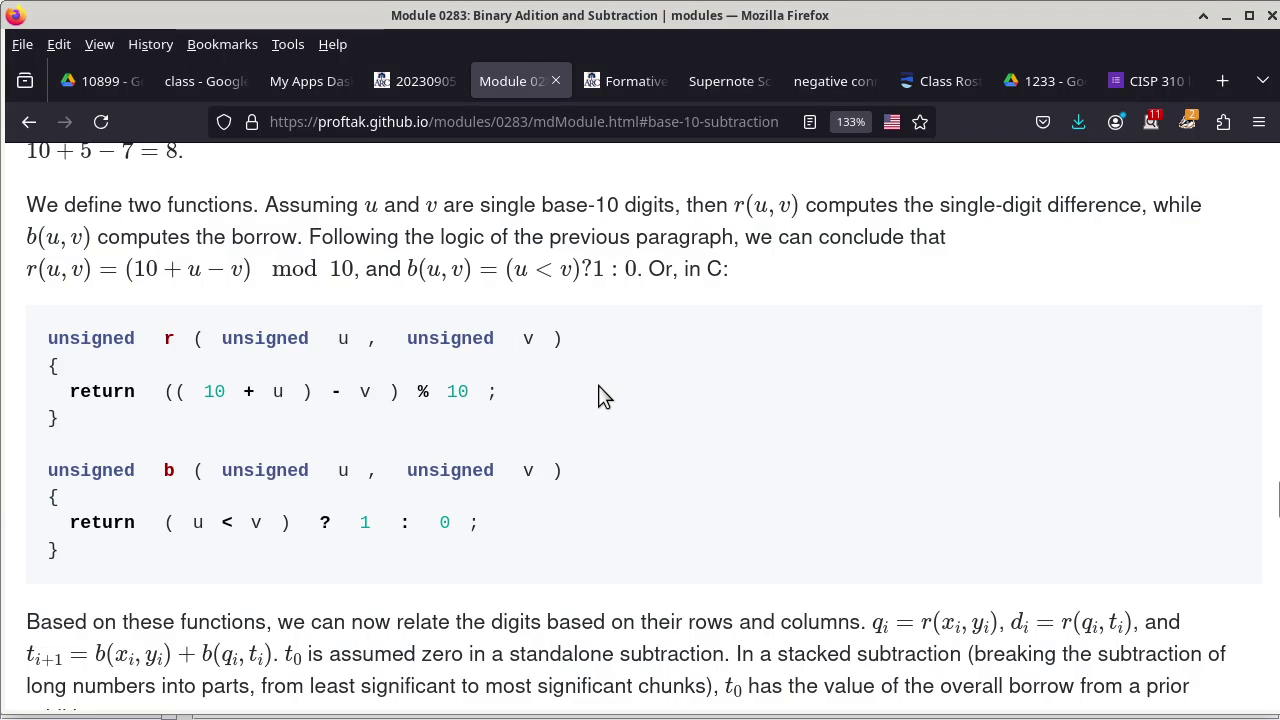
Read the t(i+1) borrow-disjunction paragraph on the Firefox module page, then return to Logisim.
scroll(598, 385, down, 10)
scroll(600, 394, down, 15)
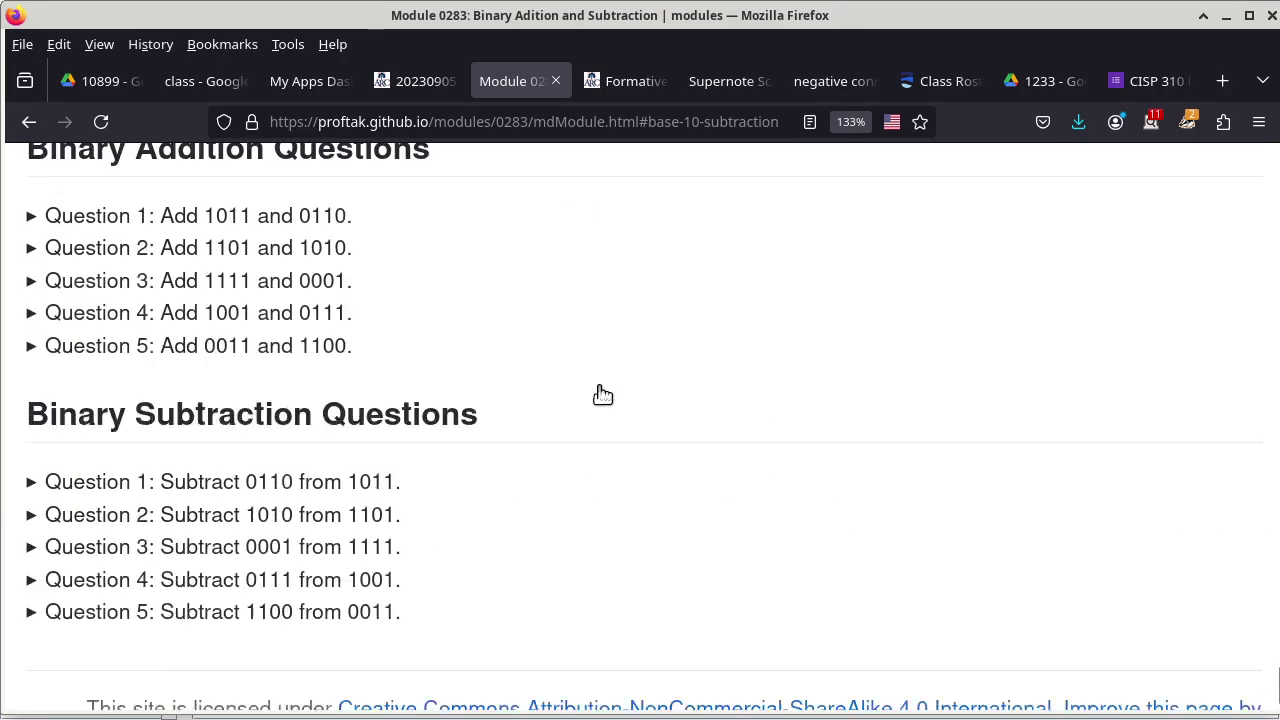
scroll(600, 394, up, 10)
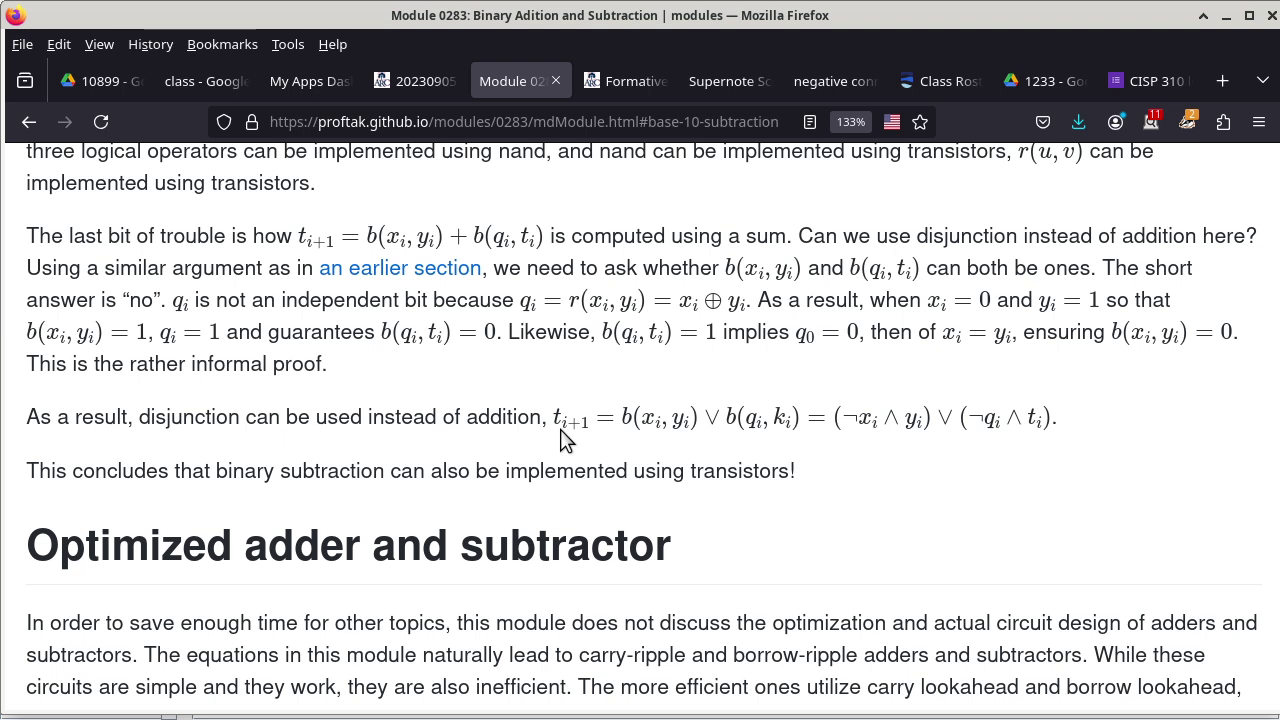
key(alt+Tab)
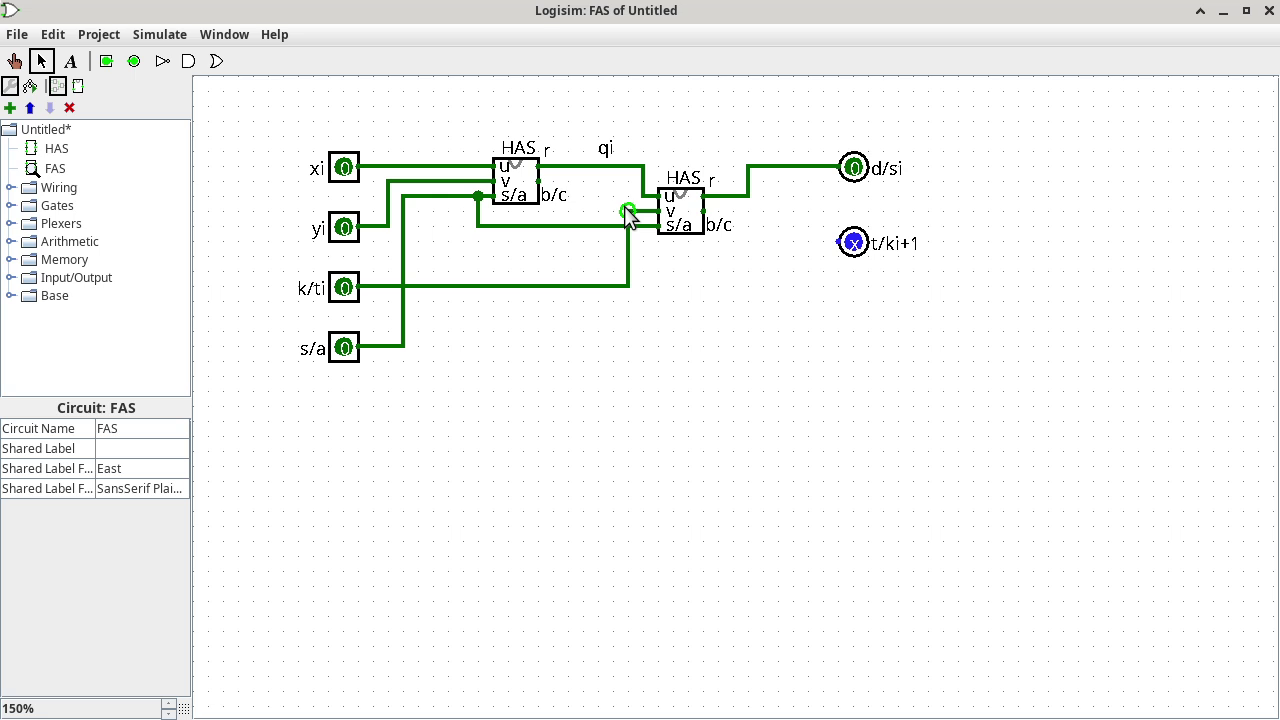
Place an OR gate with Narrow gate size and 2 inputs.
click(11, 206)
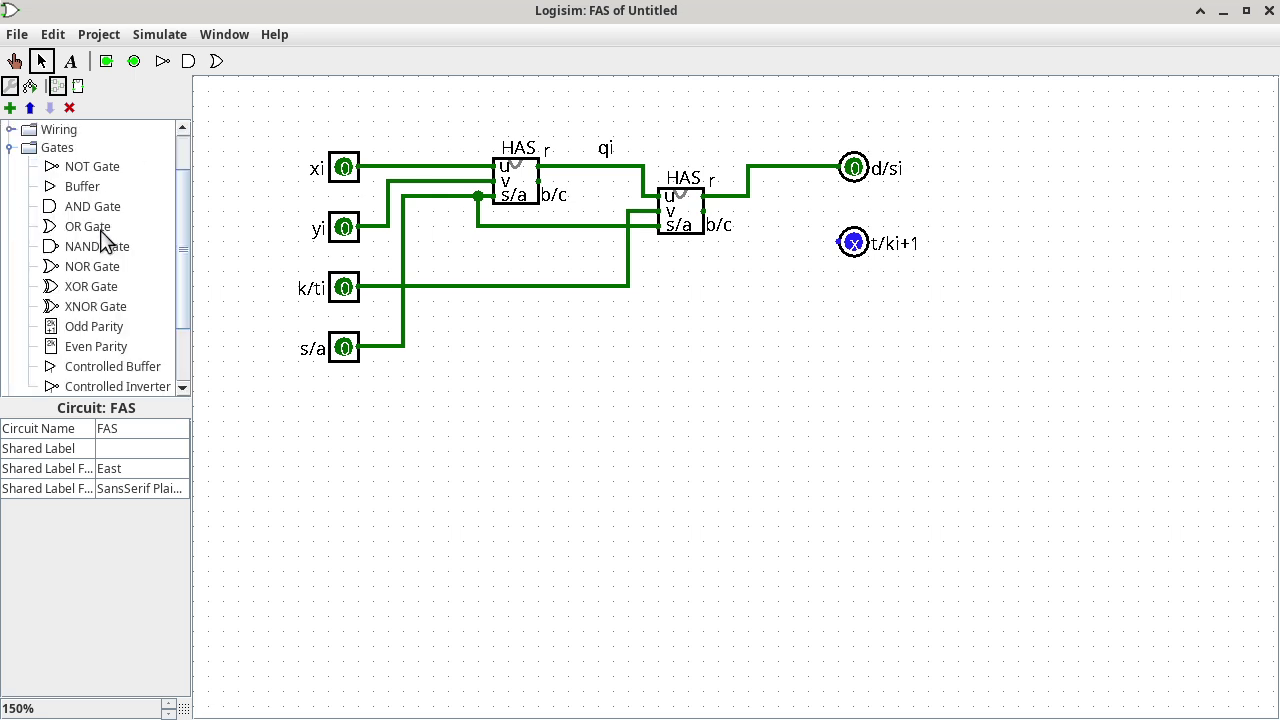
click(88, 226)
click(612, 435)
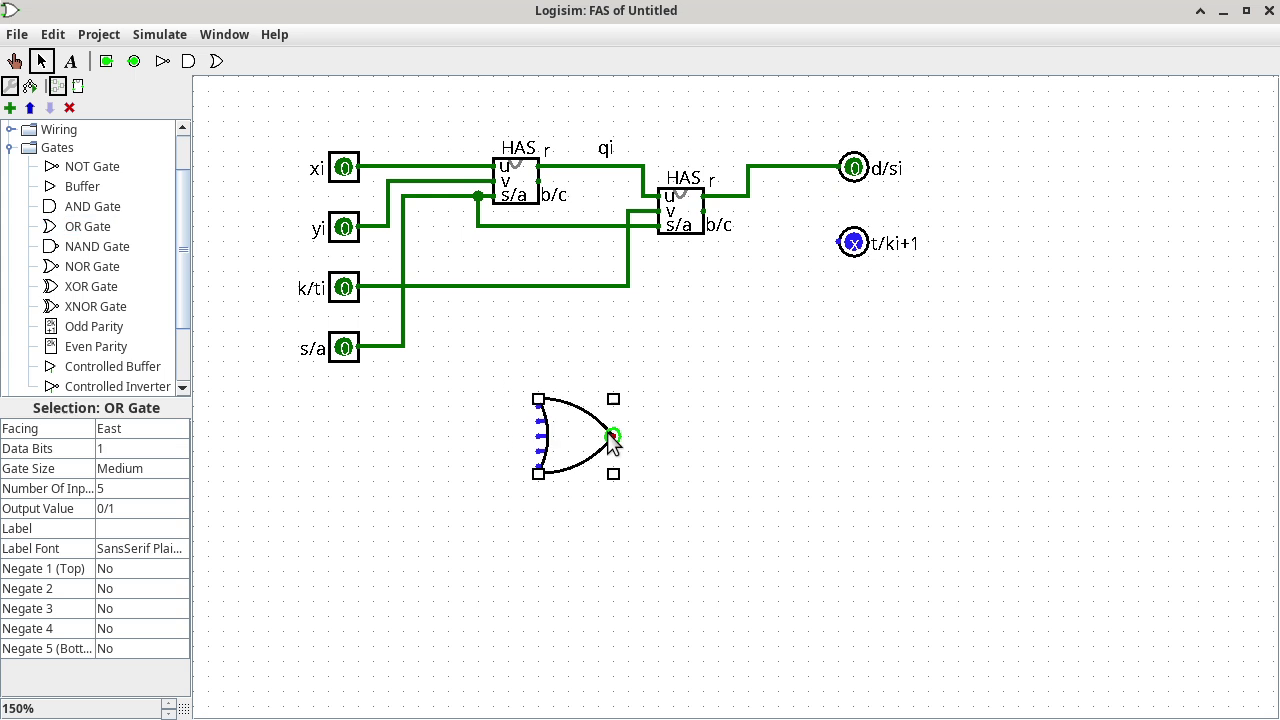
click(158, 468)
click(154, 487)
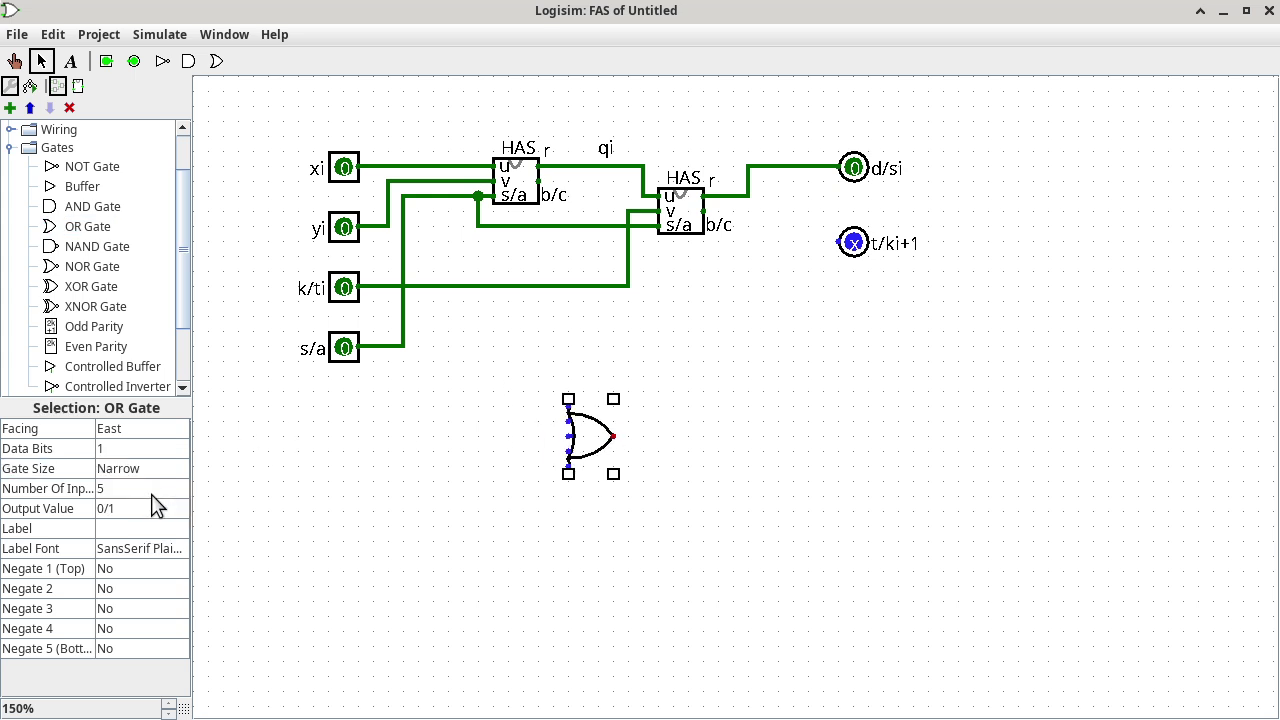
click(153, 490)
click(181, 507)
click(181, 507)
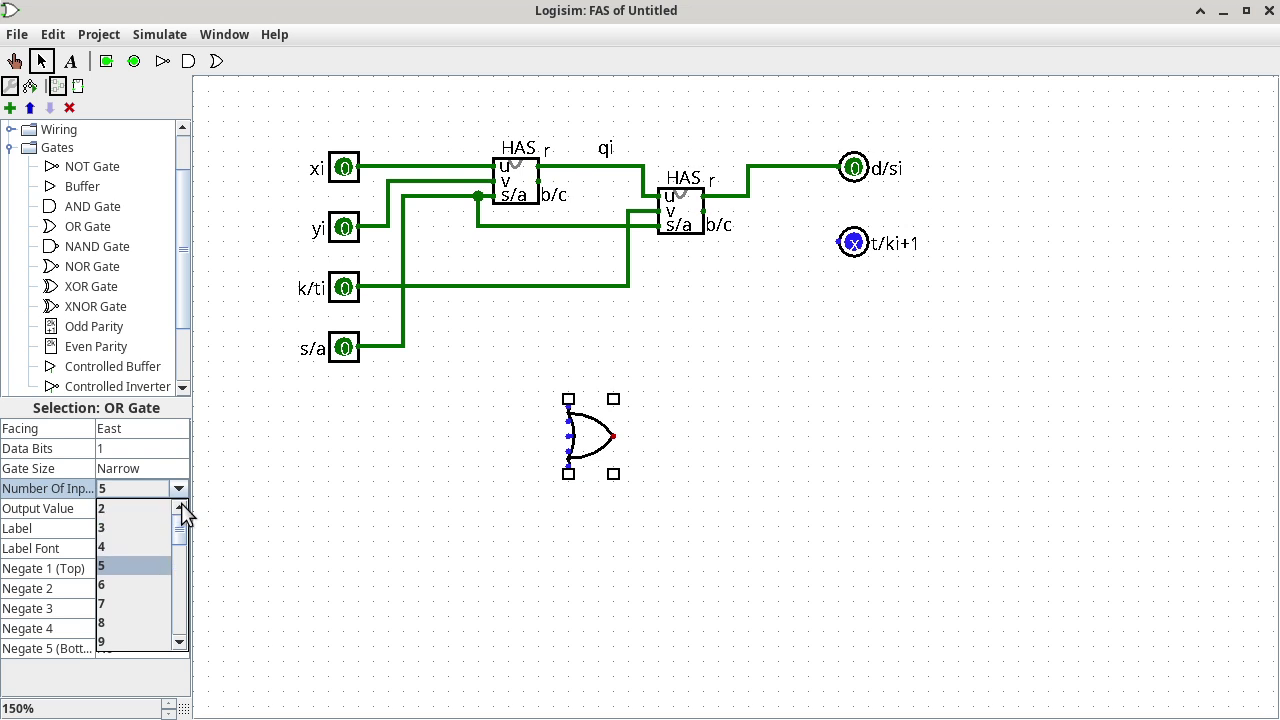
click(130, 510)
Move the OR gate to drive t/ki+1 and wire both HAS b/c outputs into it.
mouse_move(588, 436)
mouse_down()
mouse_move(806, 234)
mouse_move(842, 242)
mouse_up()
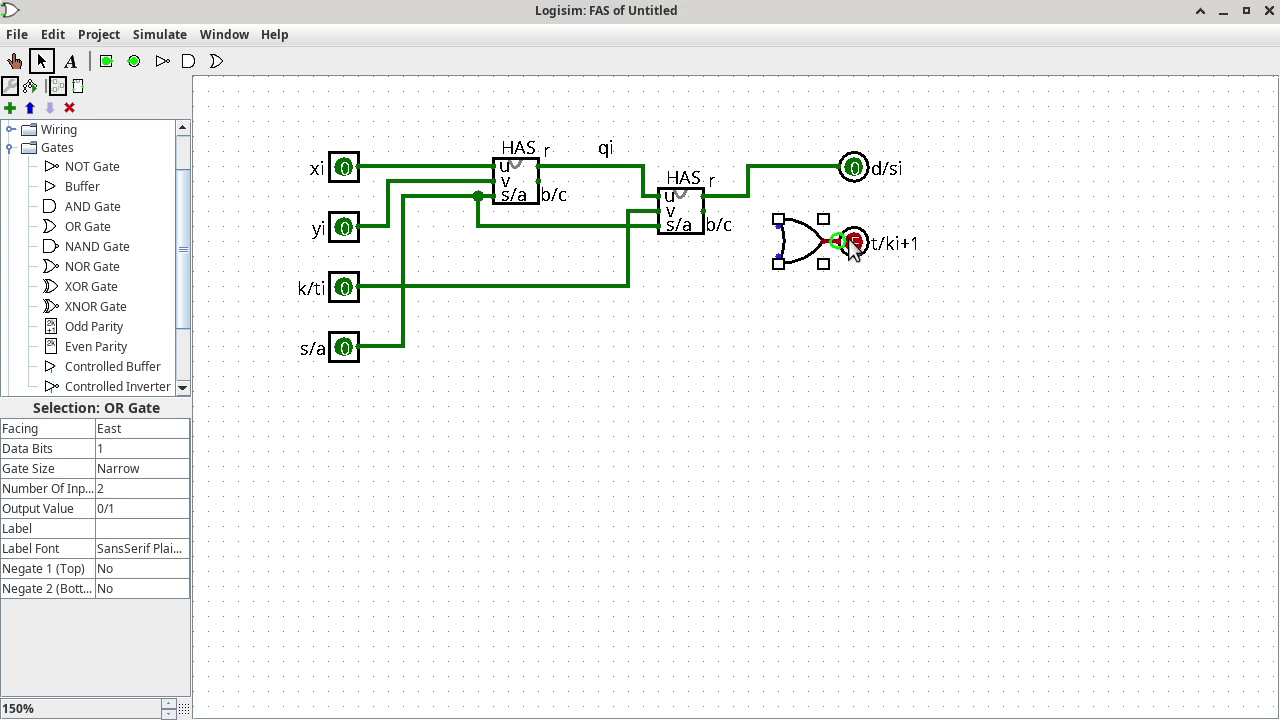
drag(704, 211, 776, 224)
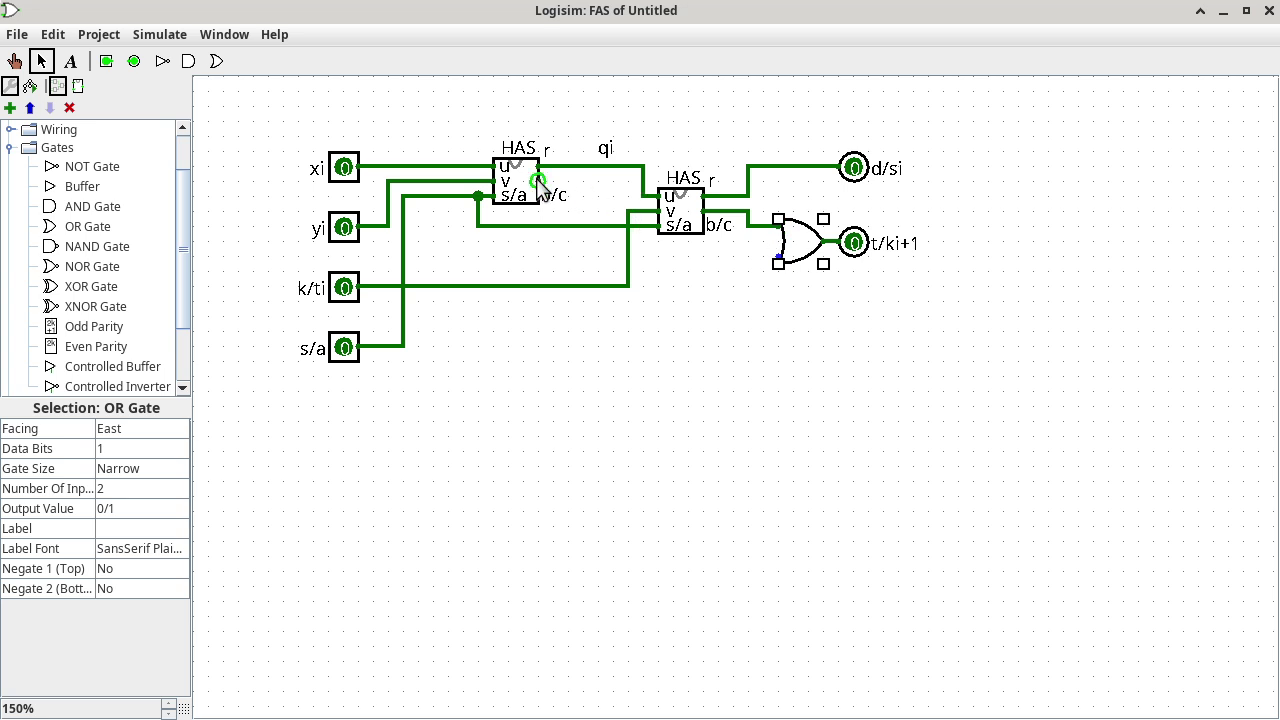
drag(539, 181, 777, 257)
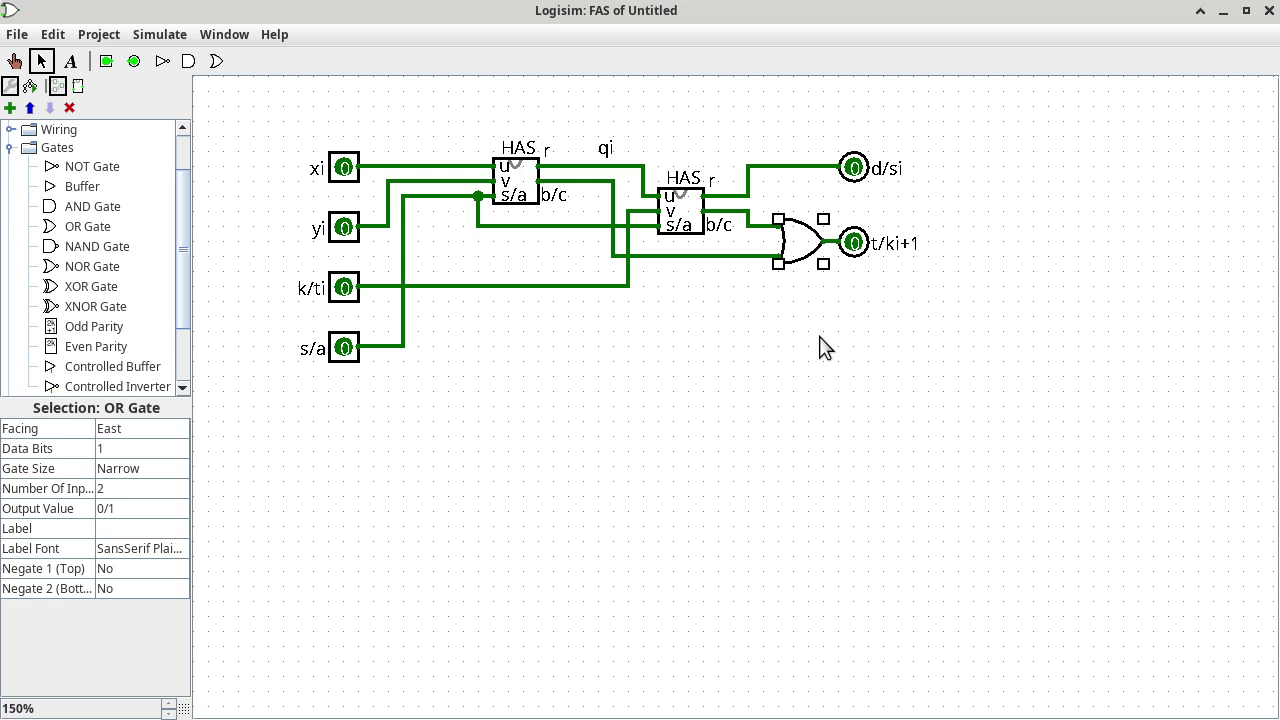
click(125, 38)
Add a new project circuit named 3x3SA and pick the input pin tool.
click(115, 57)
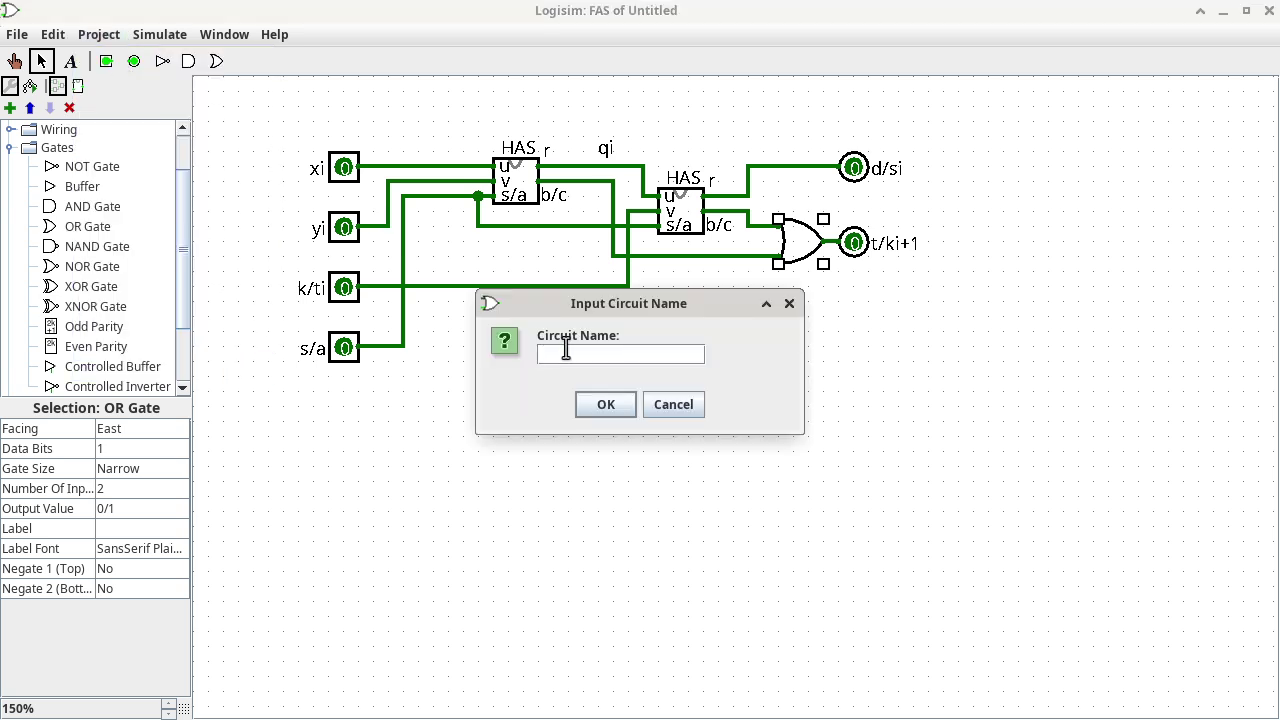
text(3x3)
text(SA)
click(607, 408)
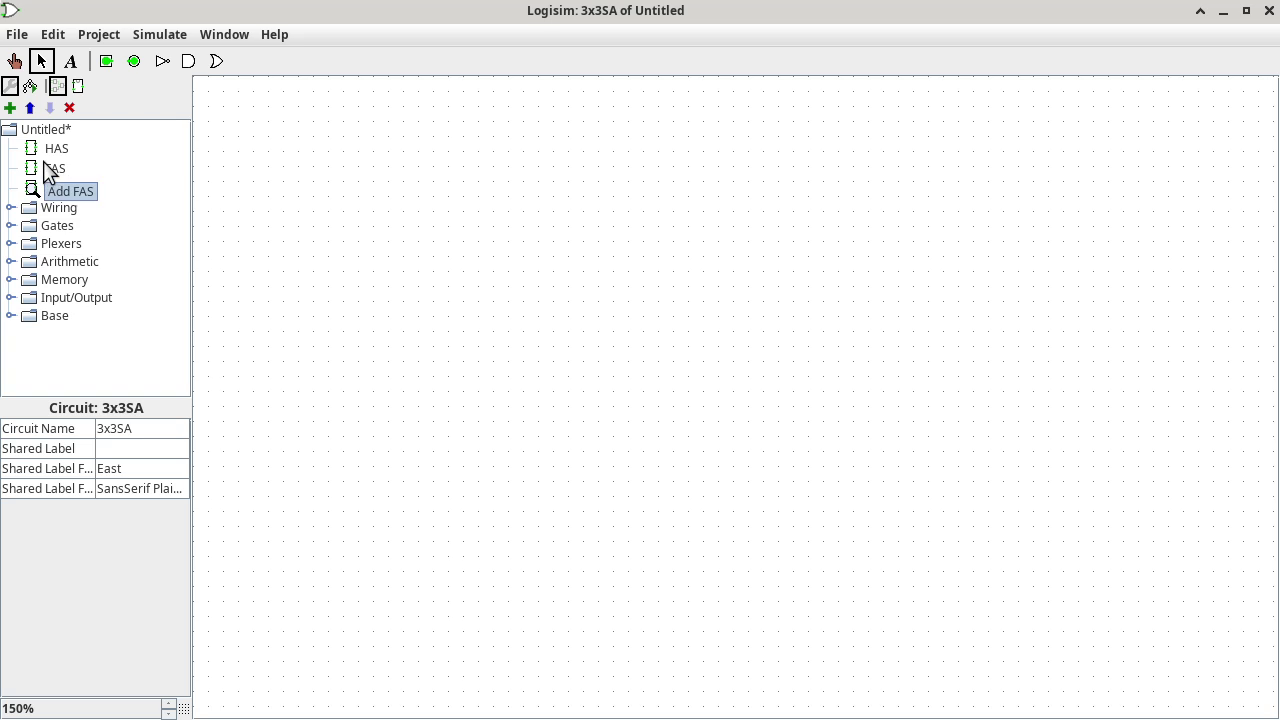
click(108, 62)
Place four input pins in a column on the left of the 3x3SA canvas.
click(390, 138)
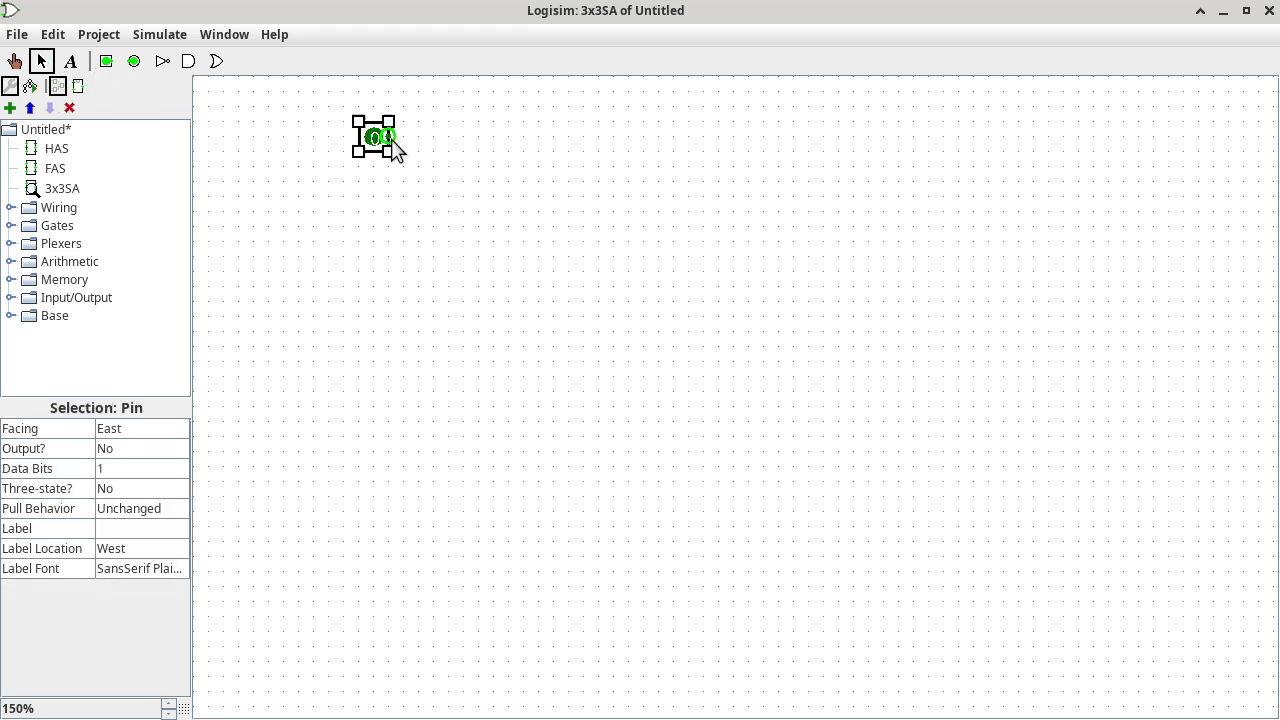
click(108, 61)
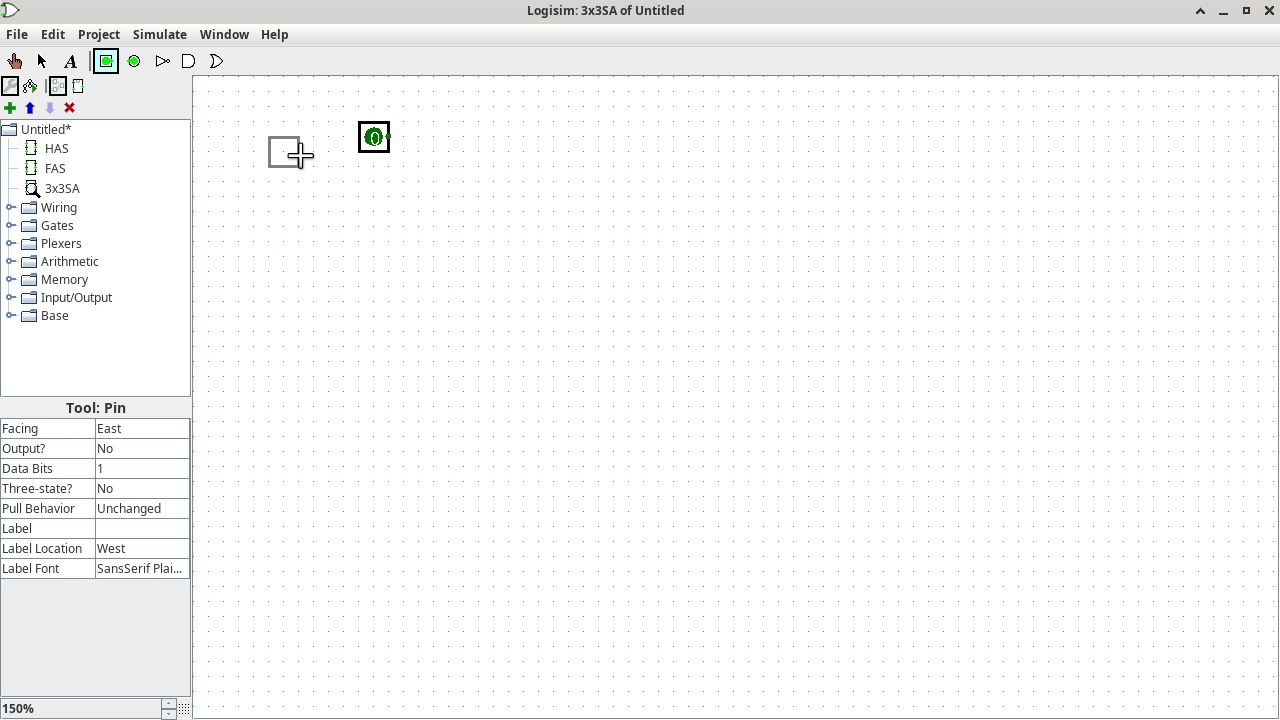
click(389, 201)
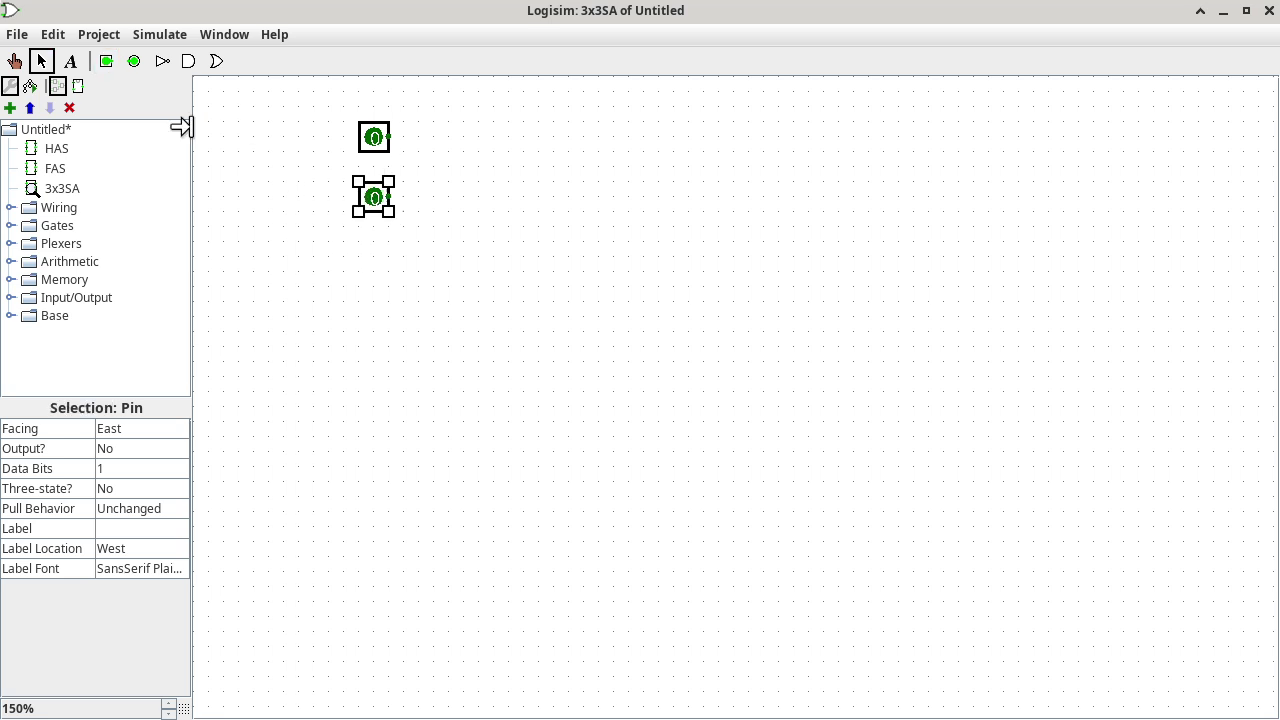
click(107, 59)
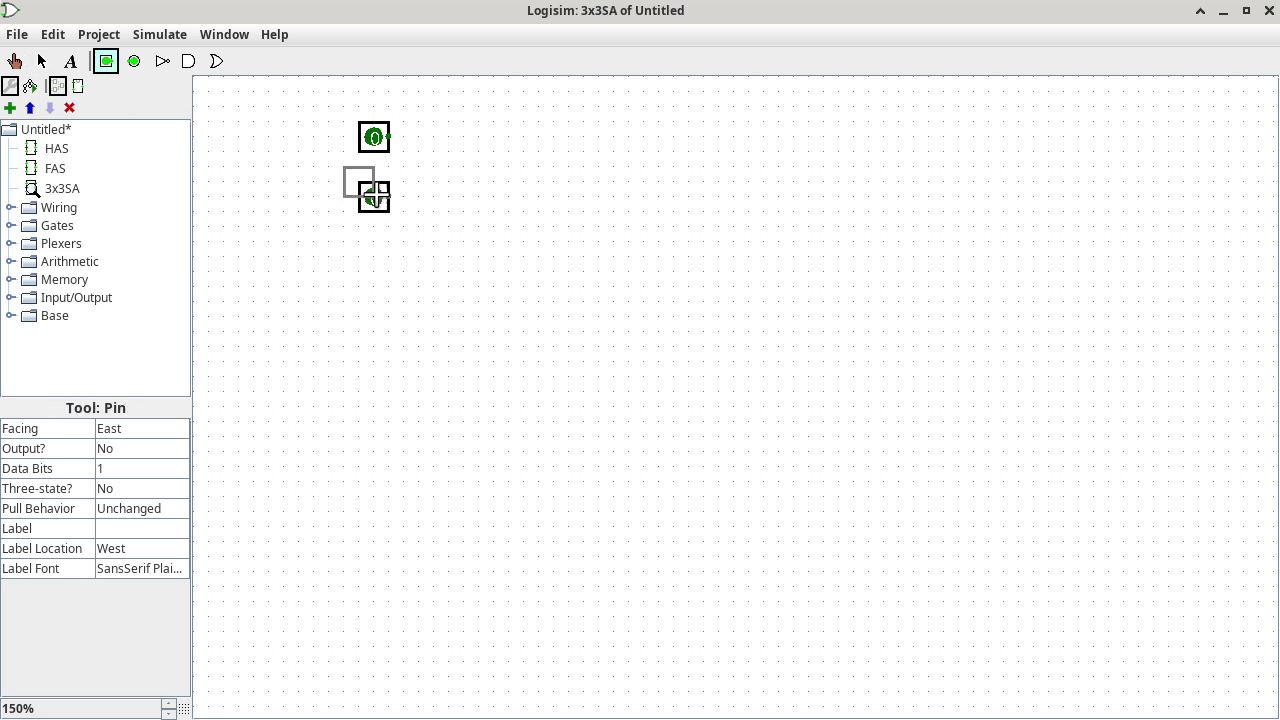
click(389, 257)
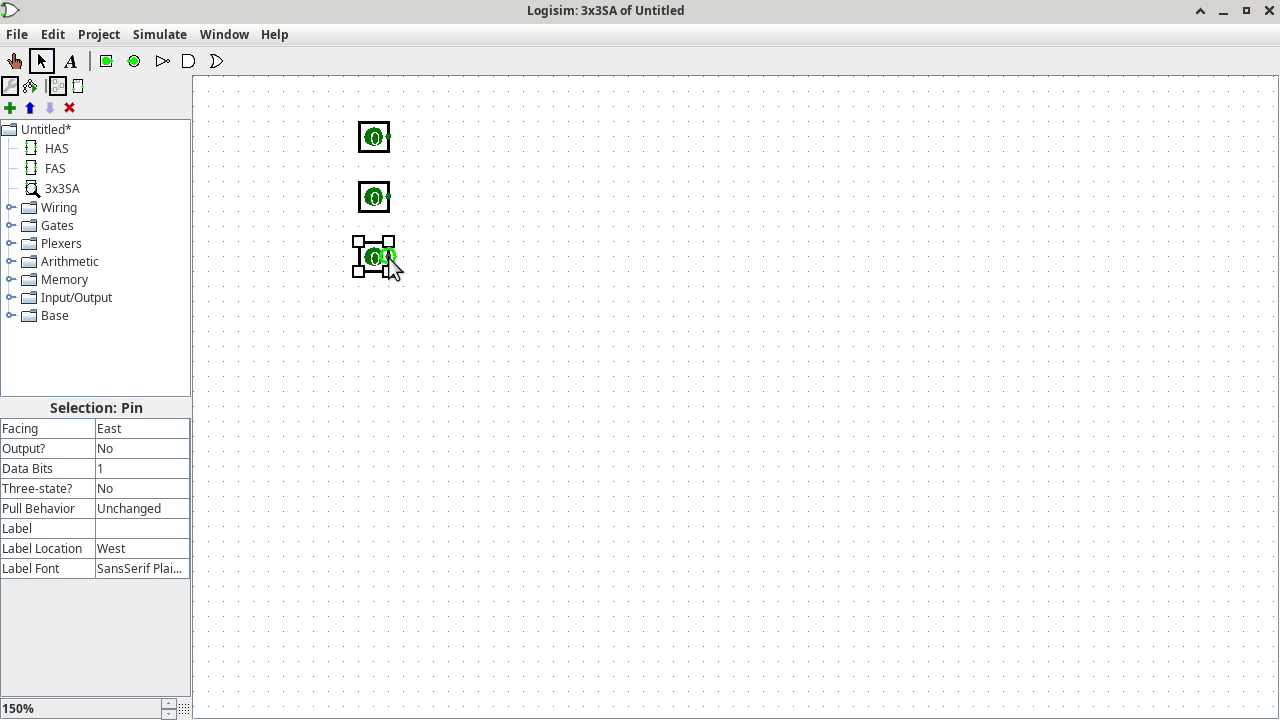
click(107, 58)
click(387, 316)
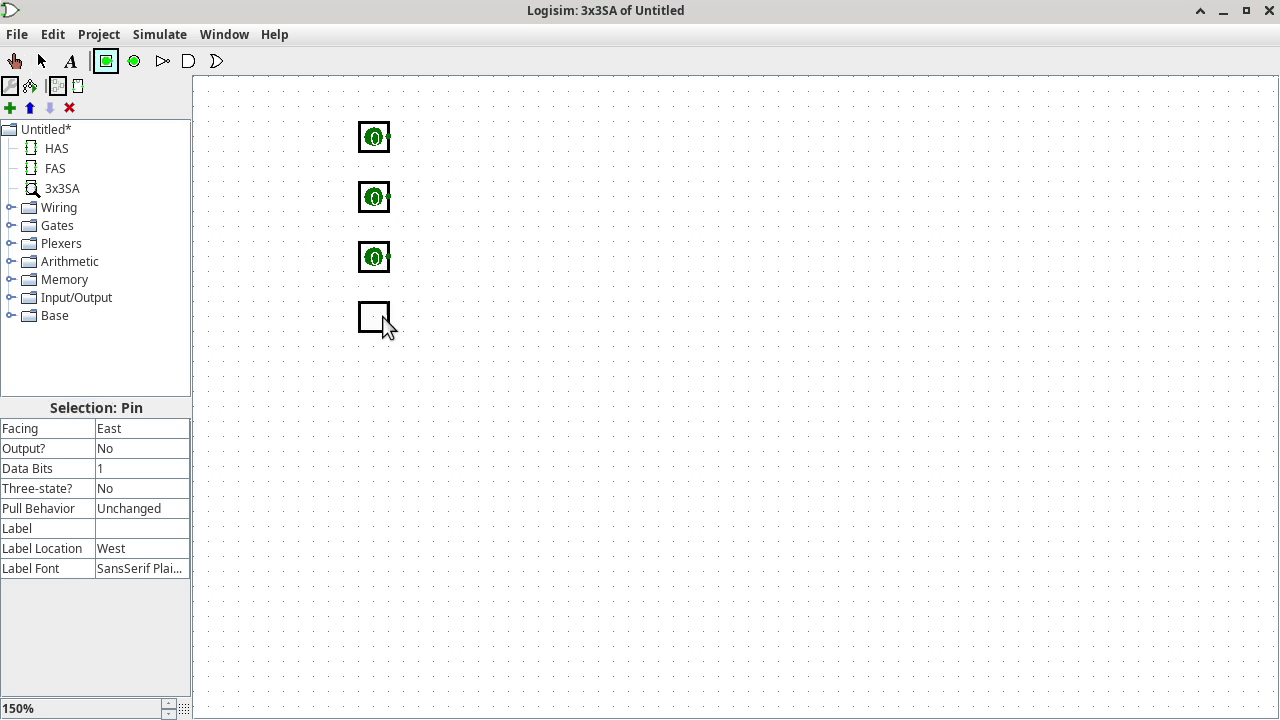
Place two output pins, one above the other, on the right side.
click(132, 62)
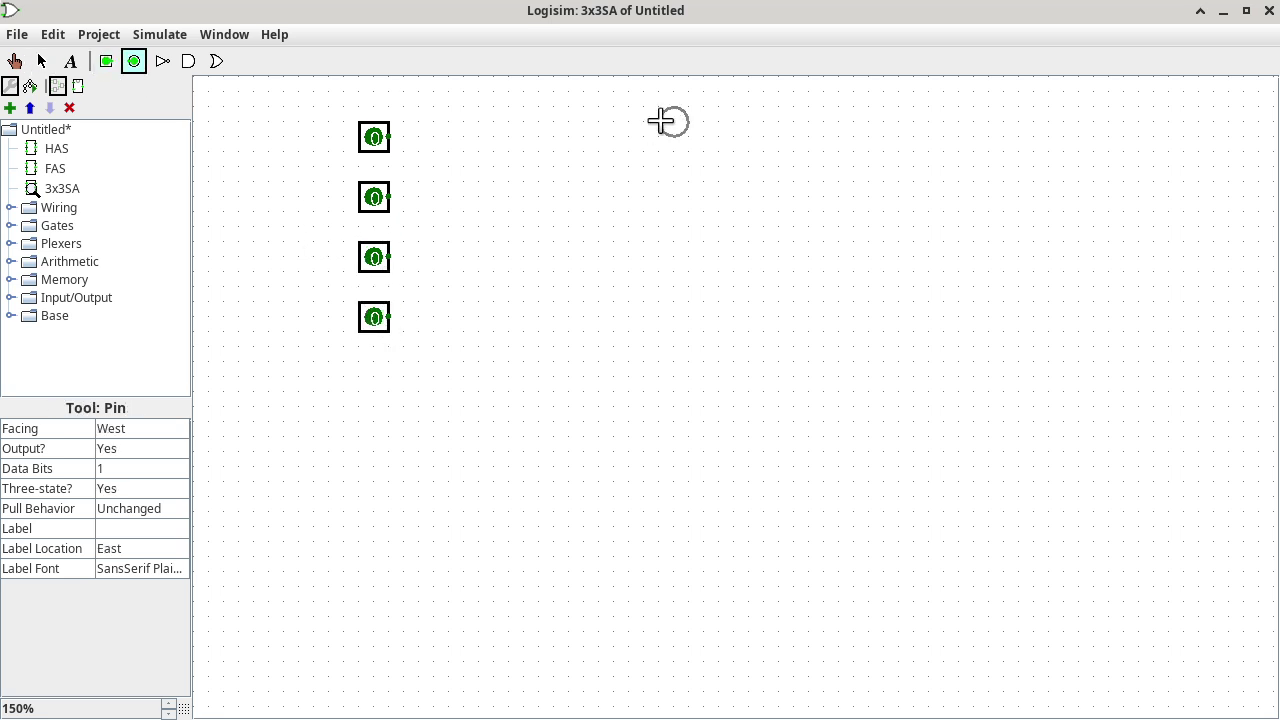
click(758, 133)
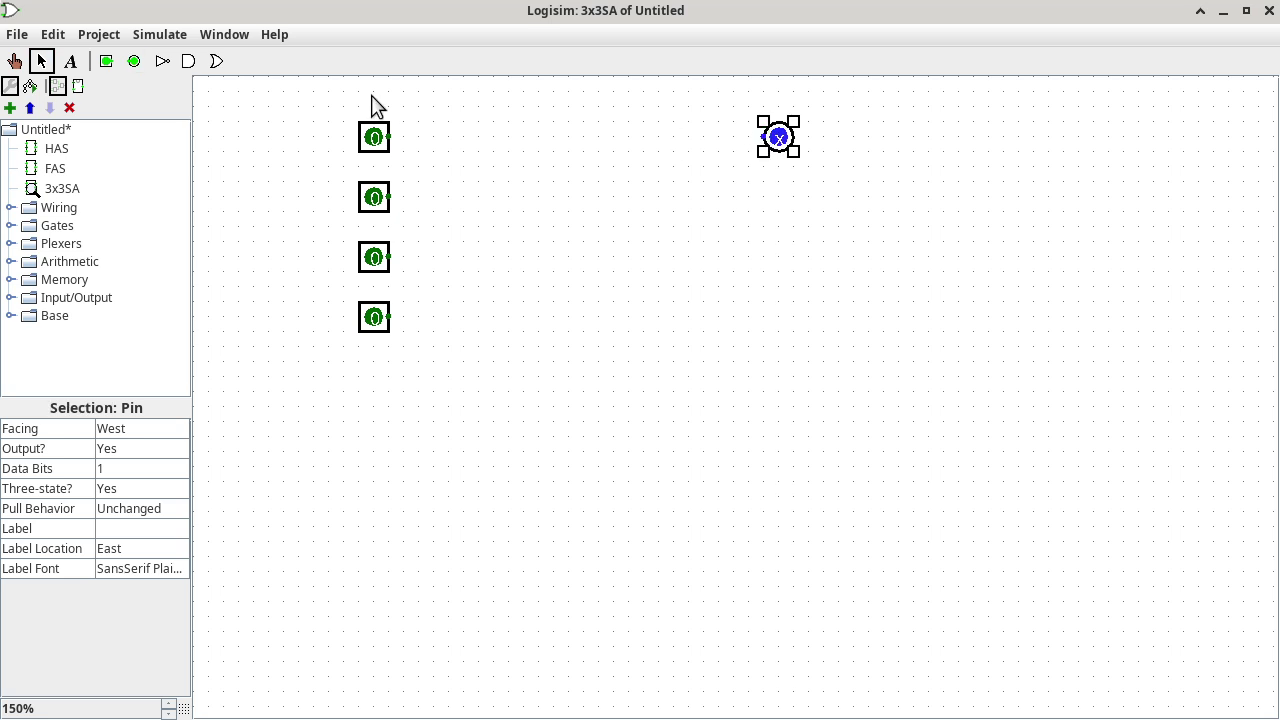
click(134, 62)
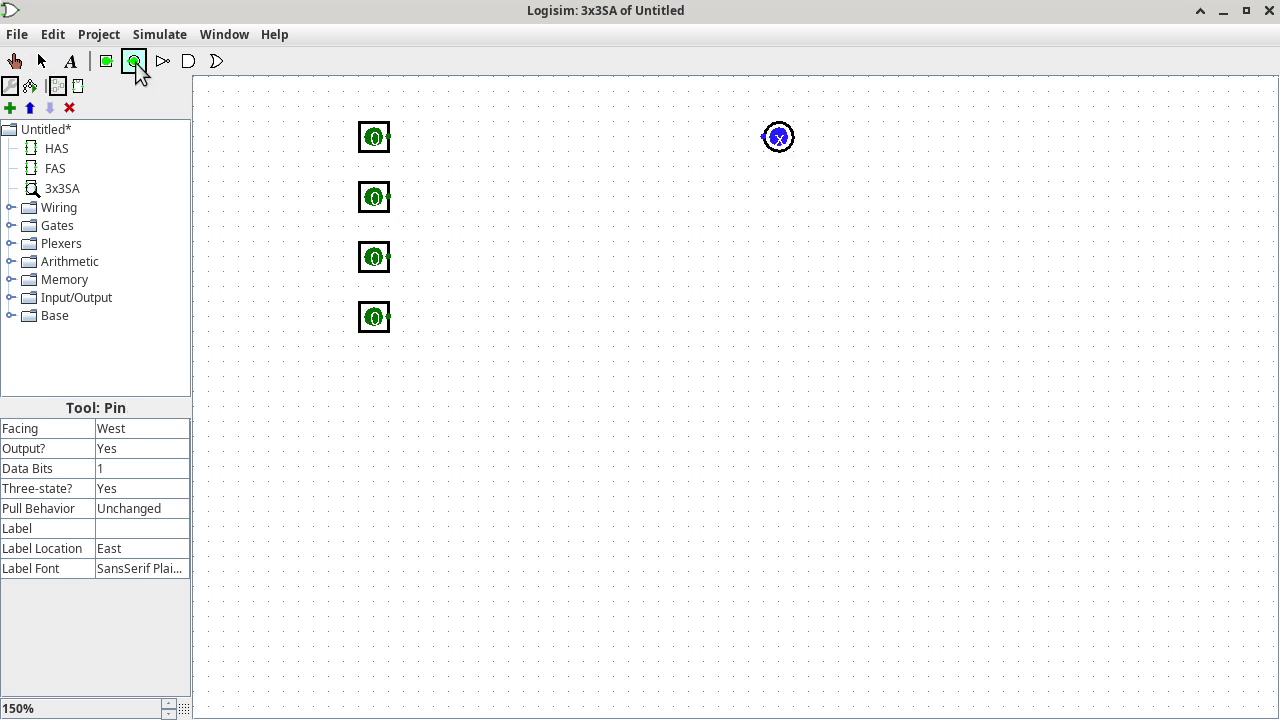
click(768, 198)
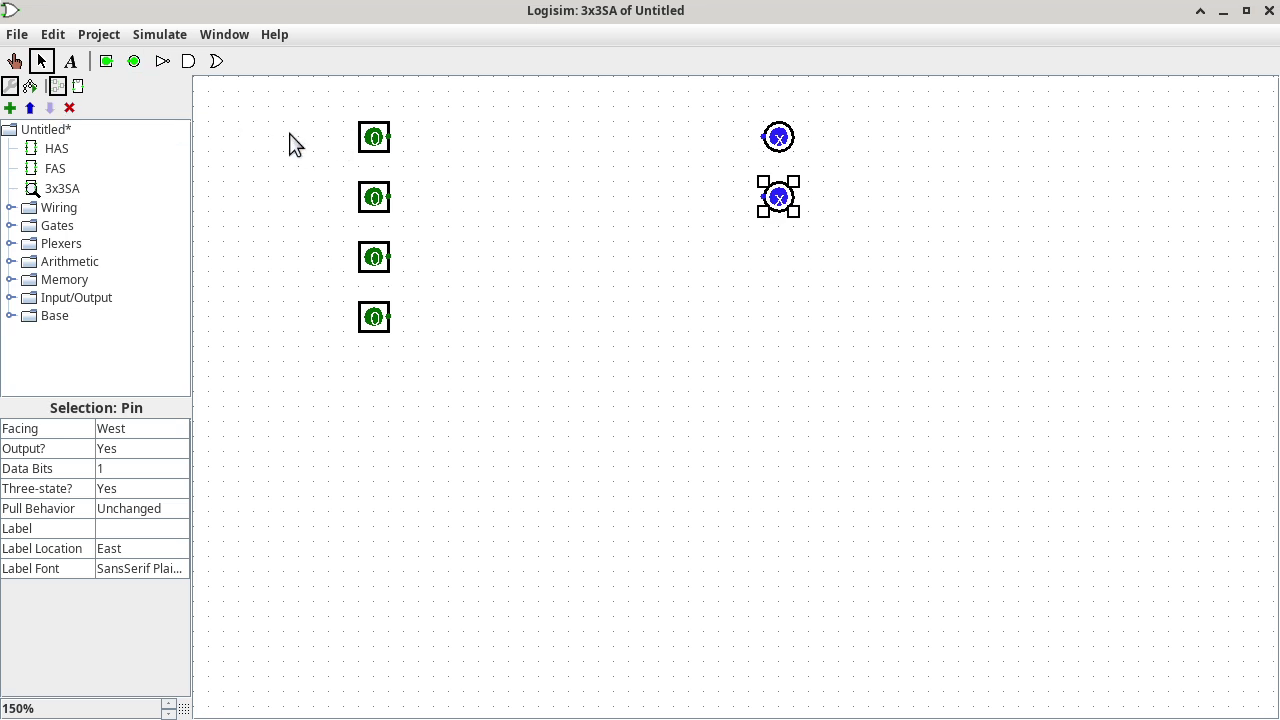
click(386, 143)
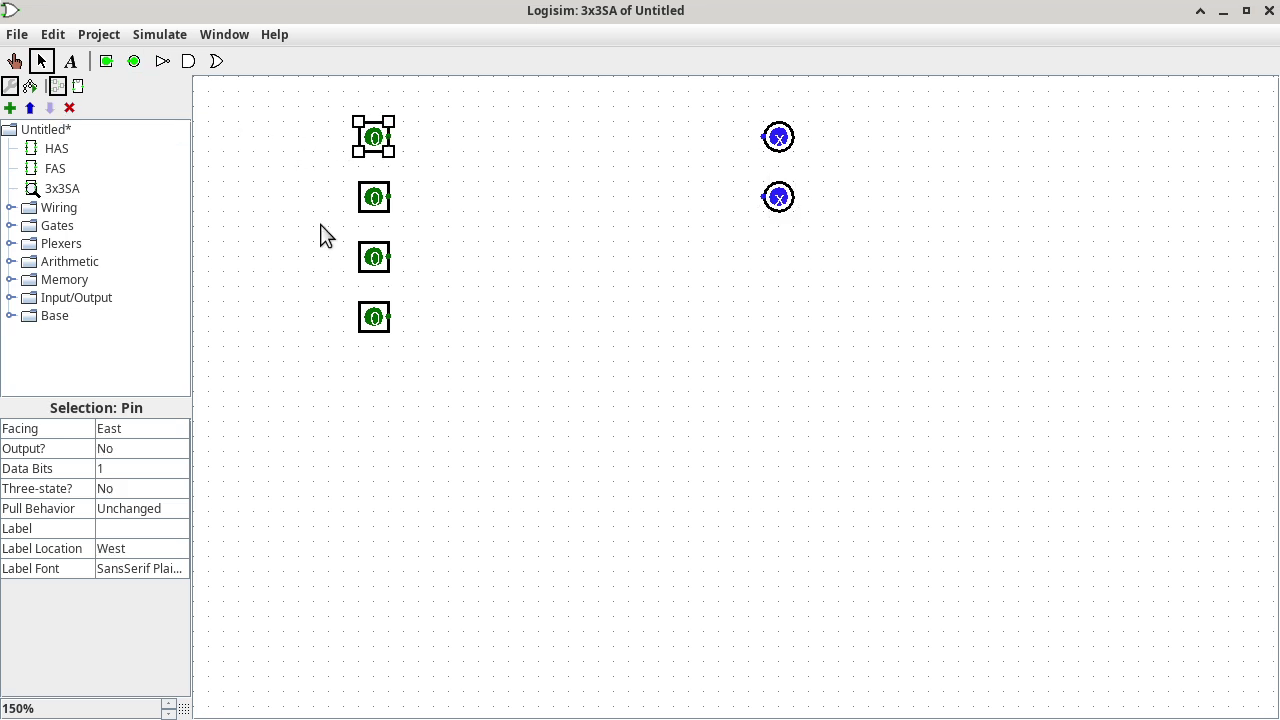
Label the top two input pins x and y.
click(116, 528)
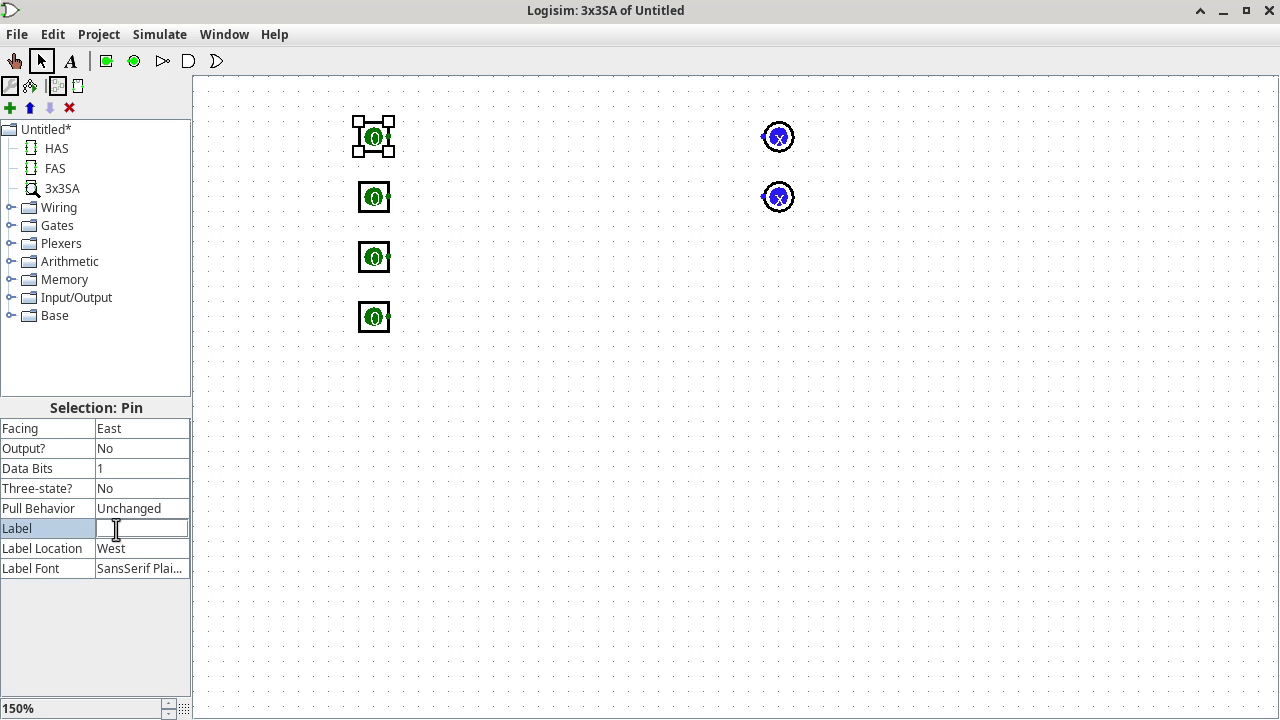
text(x)
key(Return)
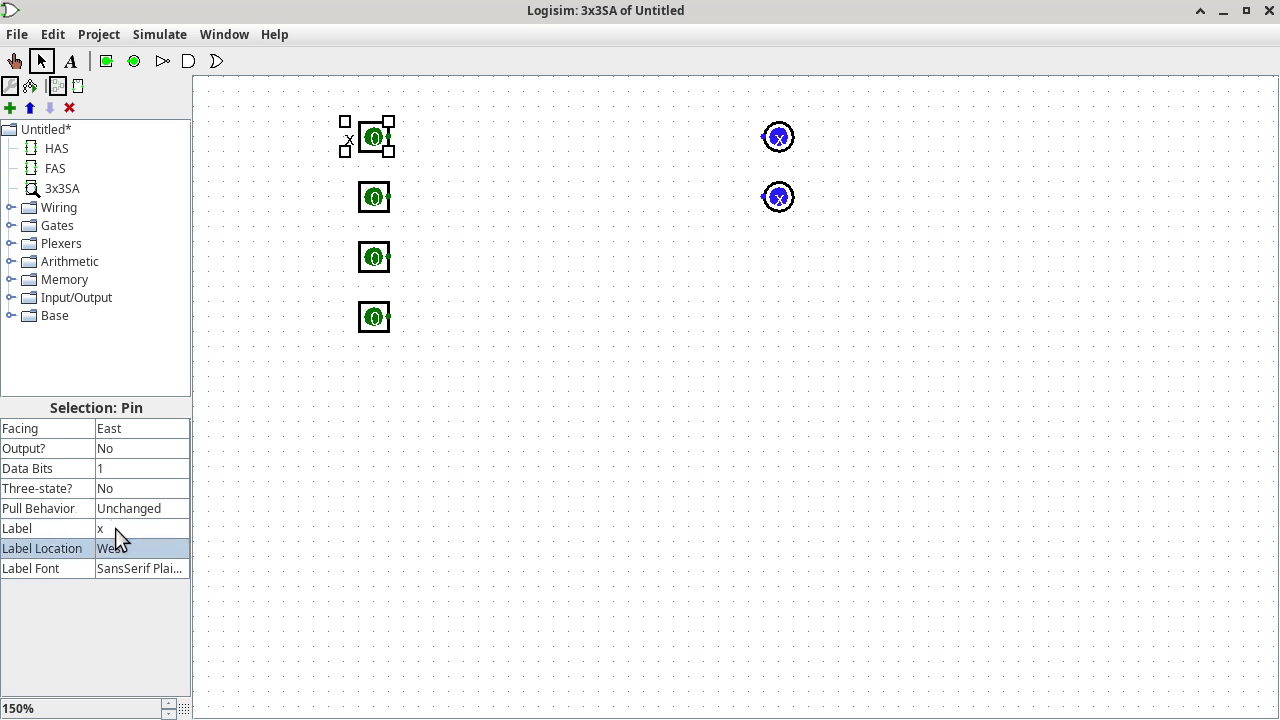
click(376, 215)
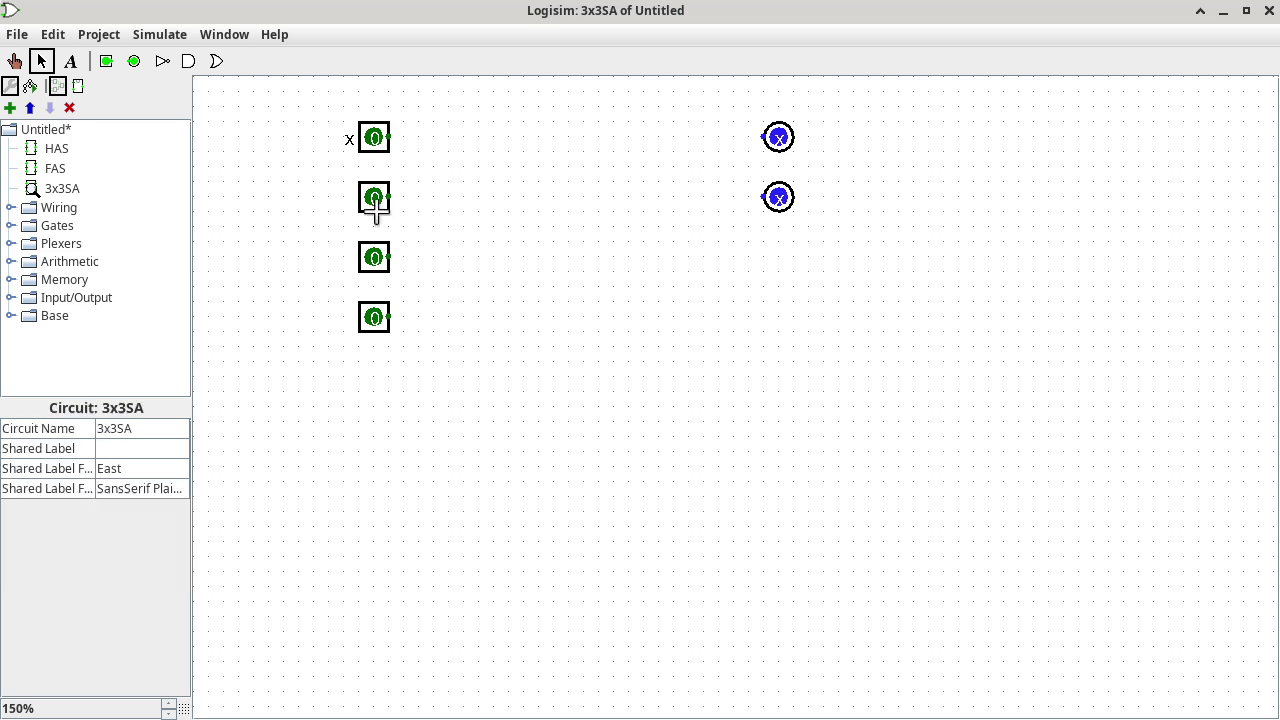
click(376, 207)
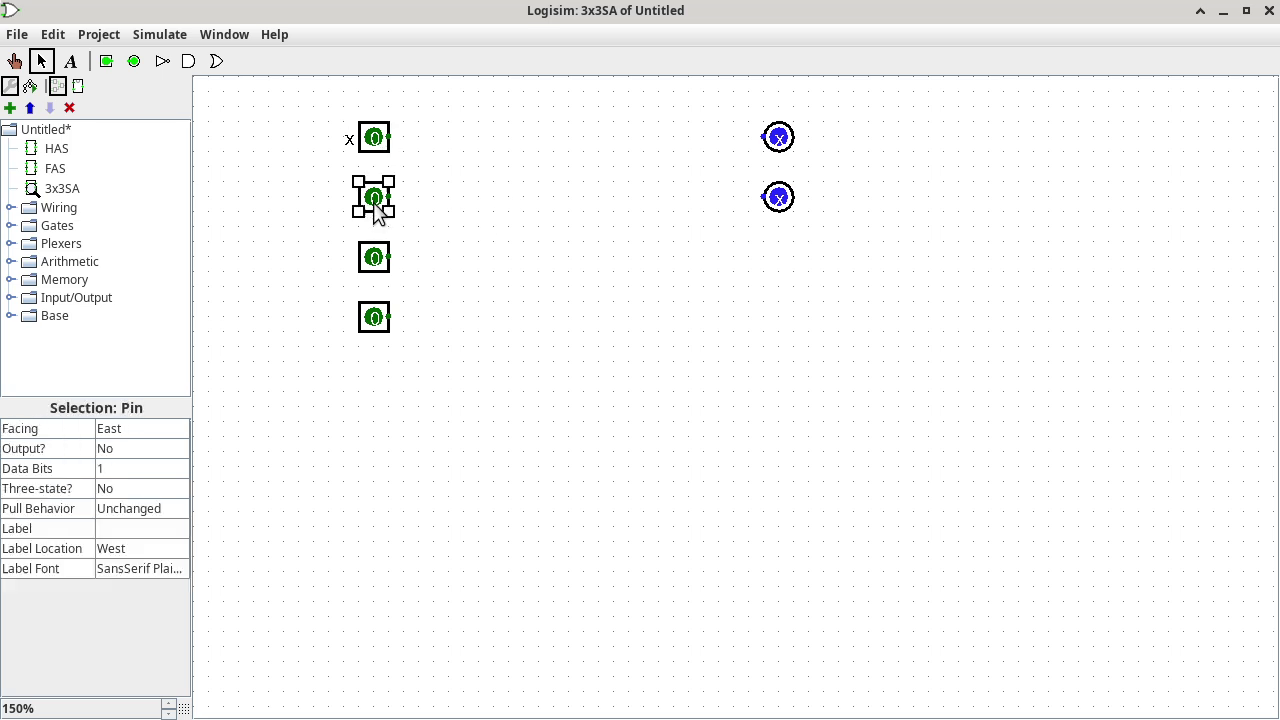
click(124, 528)
text(y)
key(Return)
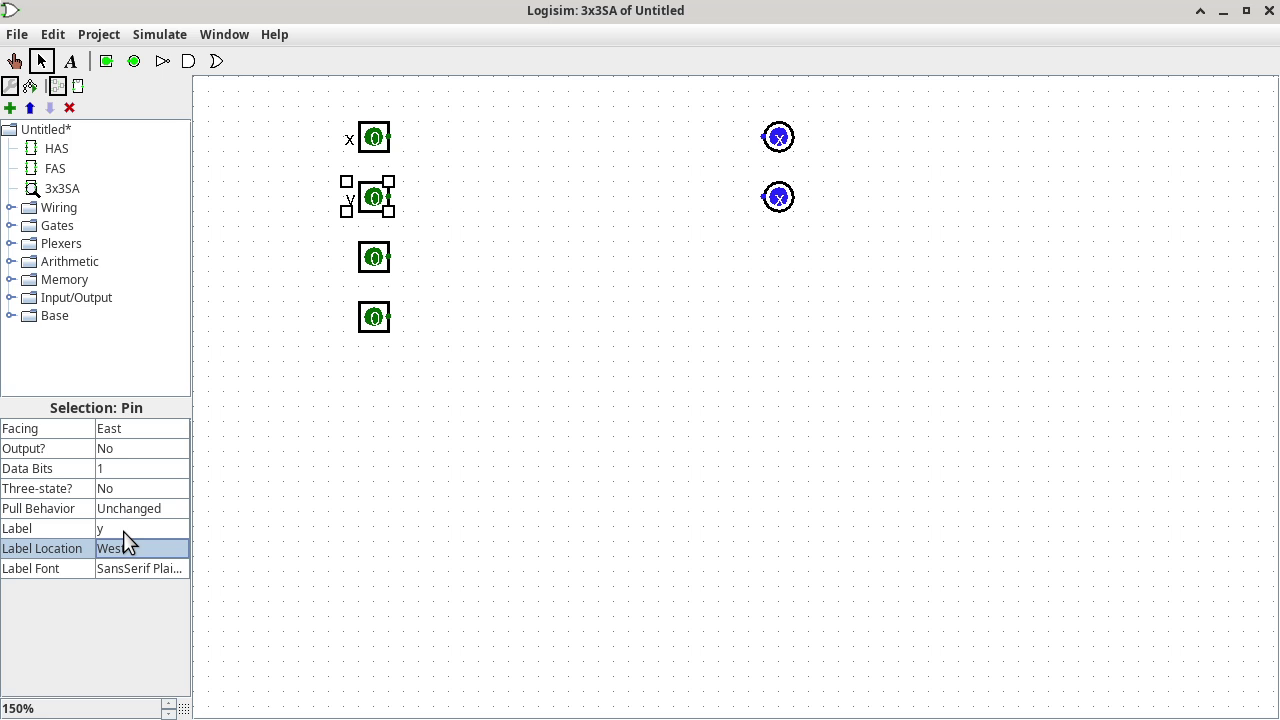
Label the third input pin t/k0 and the bottom input pin subtraction.
click(385, 262)
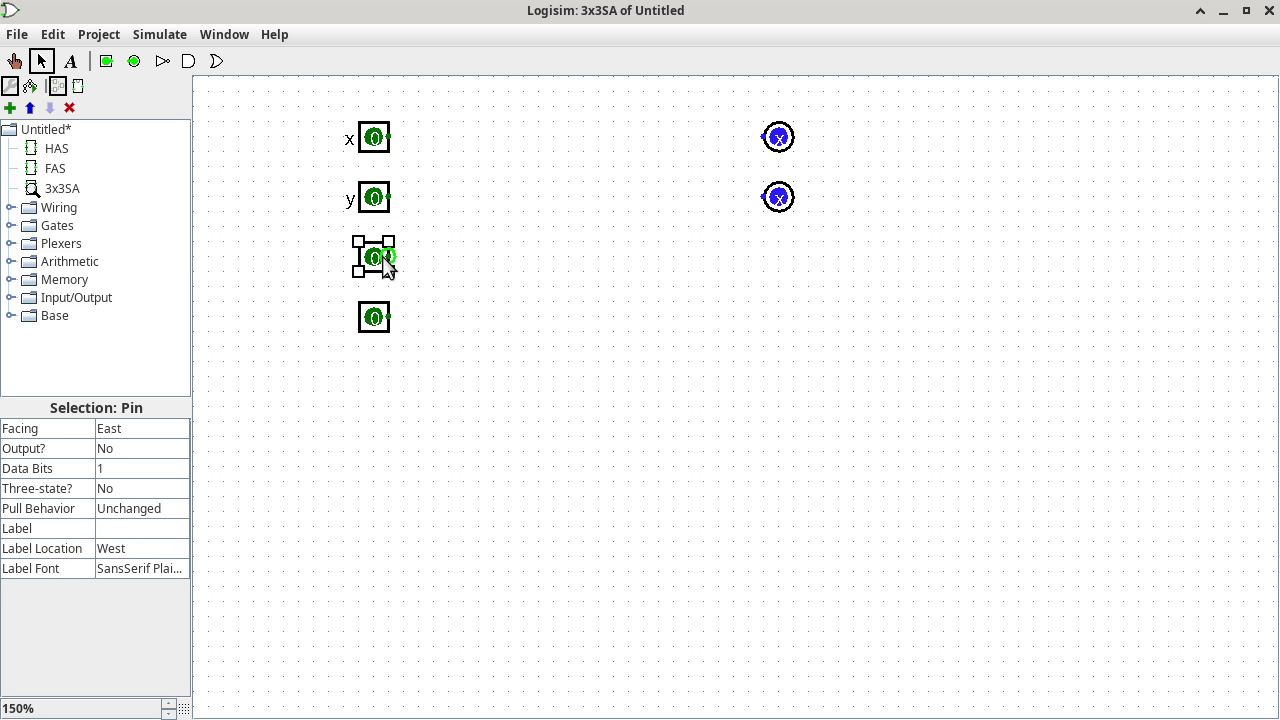
click(148, 529)
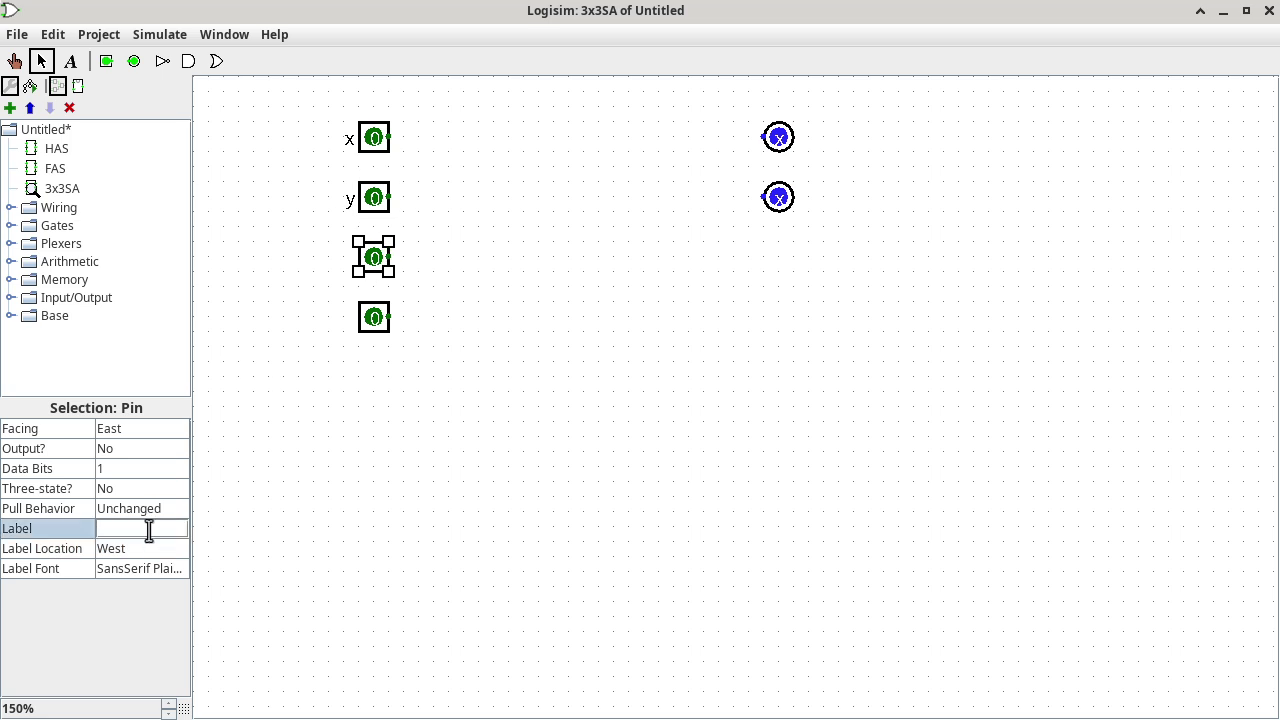
text(t/k0)
key(Return)
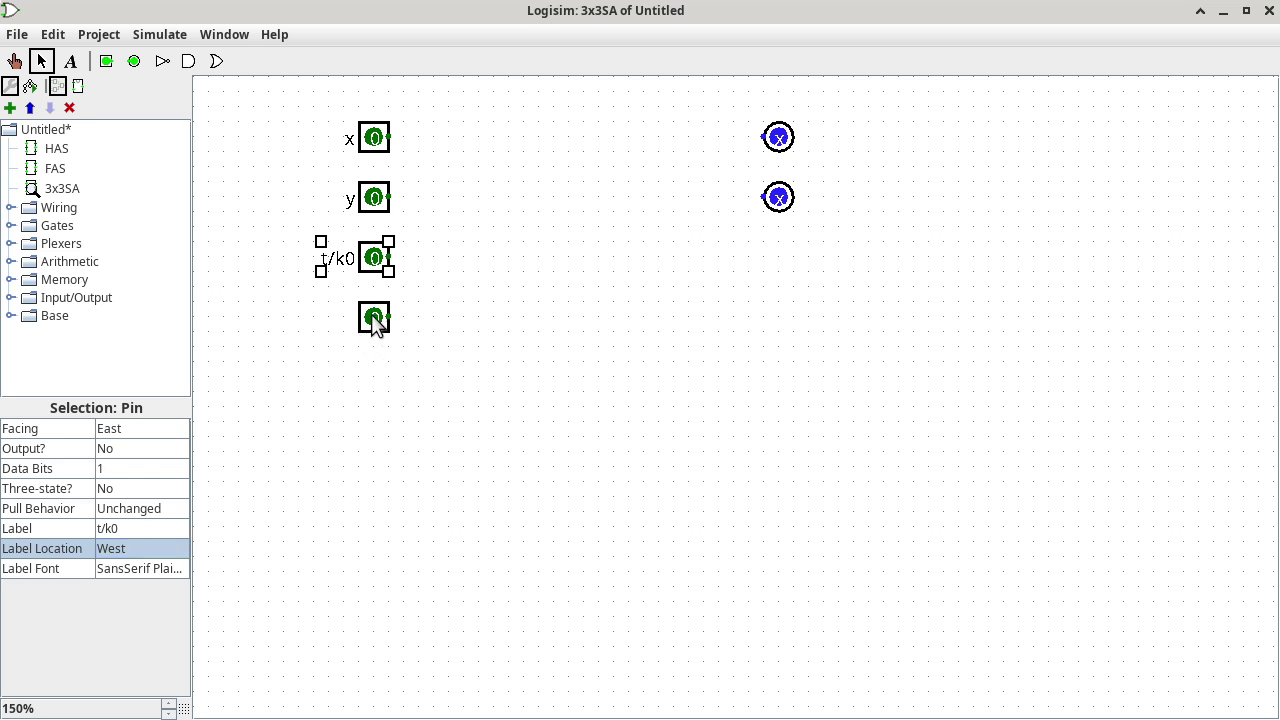
click(373, 318)
click(145, 528)
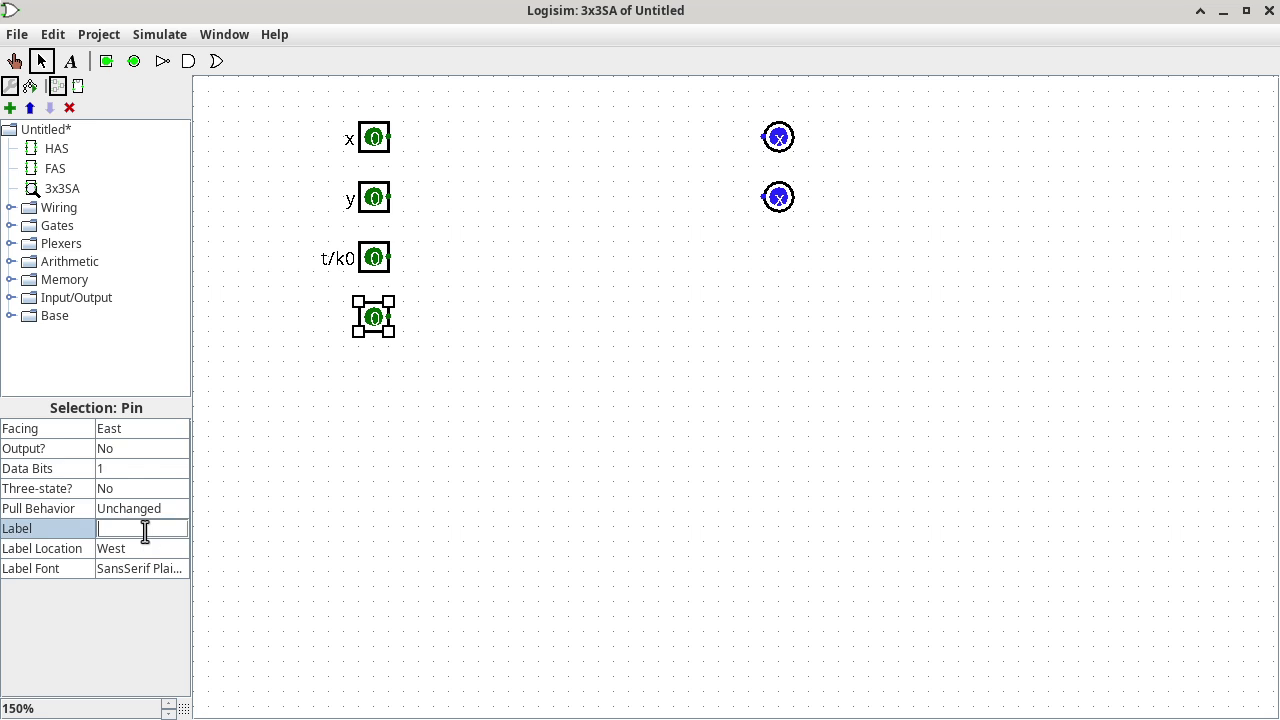
text(subtrta)
key(BackSpace)
key(BackSpace)
key(BackSpace)
text(action)
key(Return)
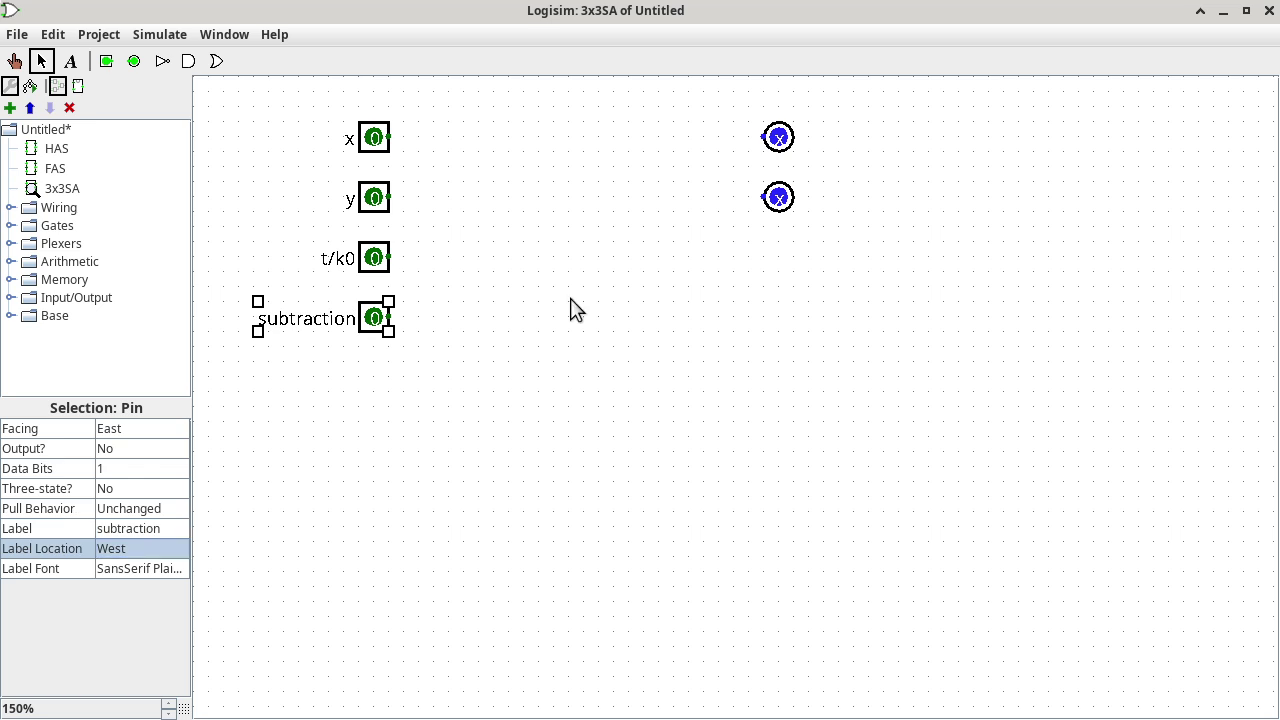
Label the top output pin d/s and the second output pin t/k3.
click(783, 148)
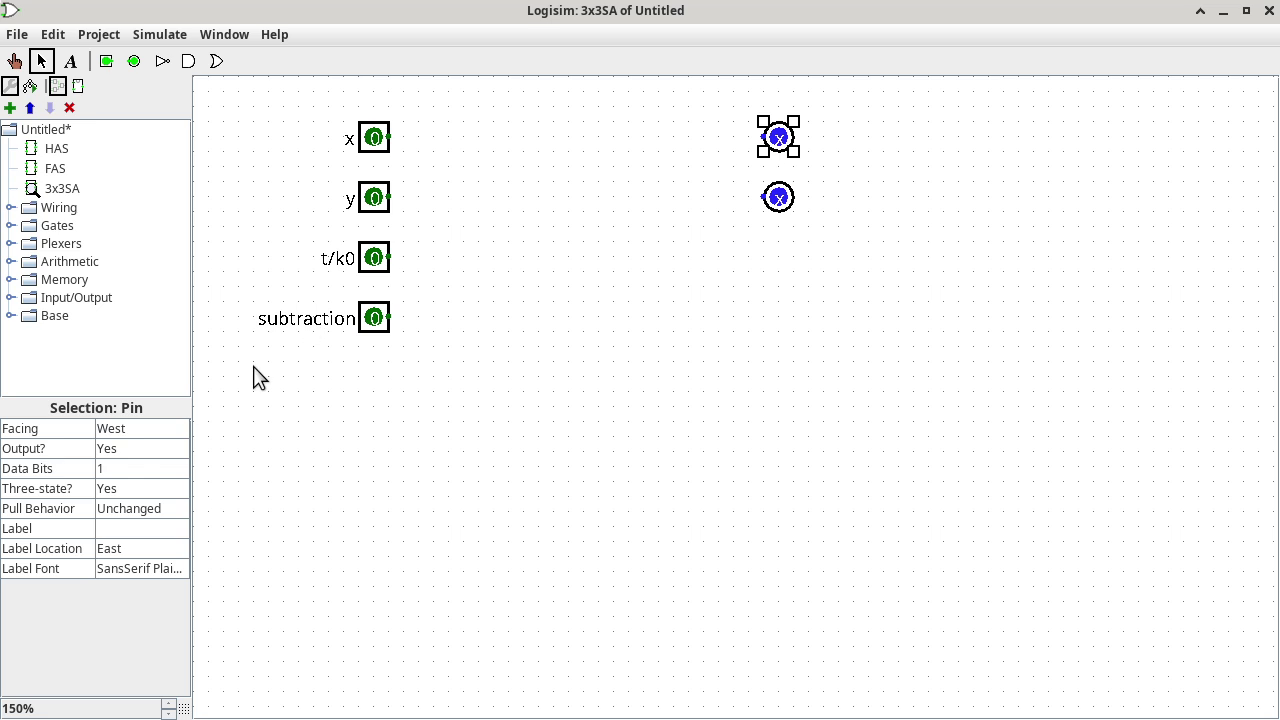
click(162, 528)
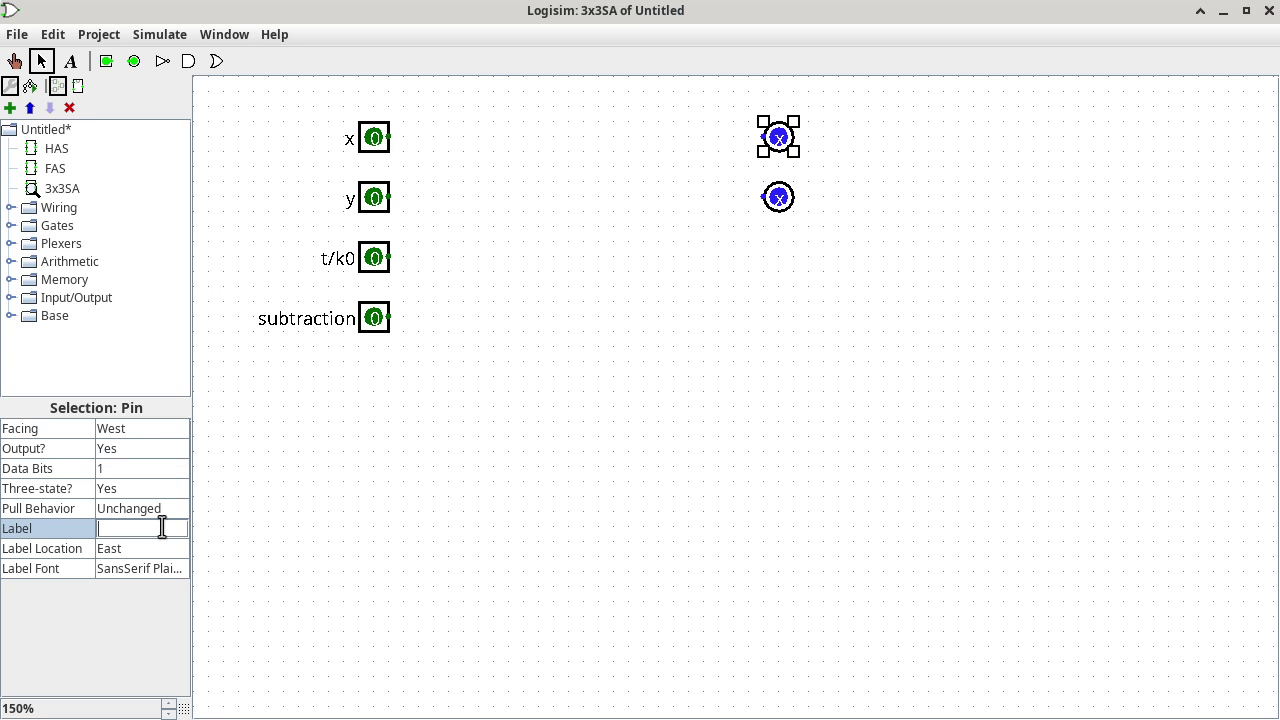
text(d/s)
key(Return)
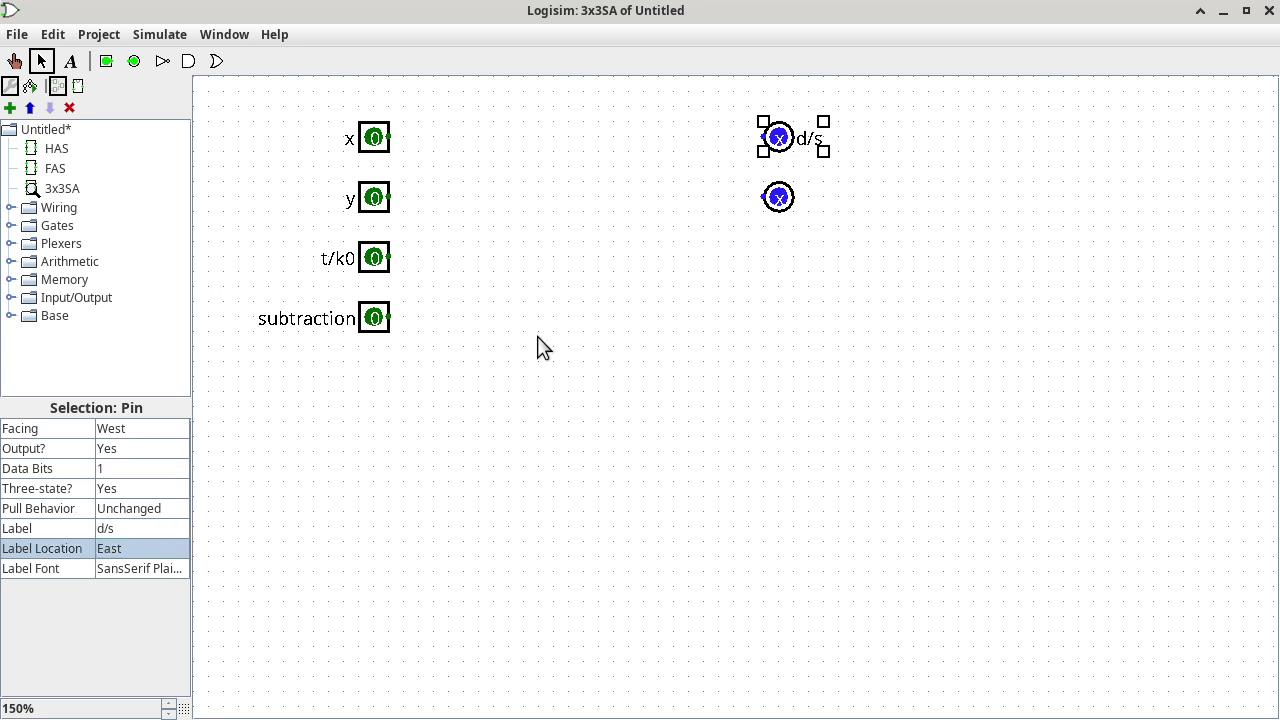
click(786, 198)
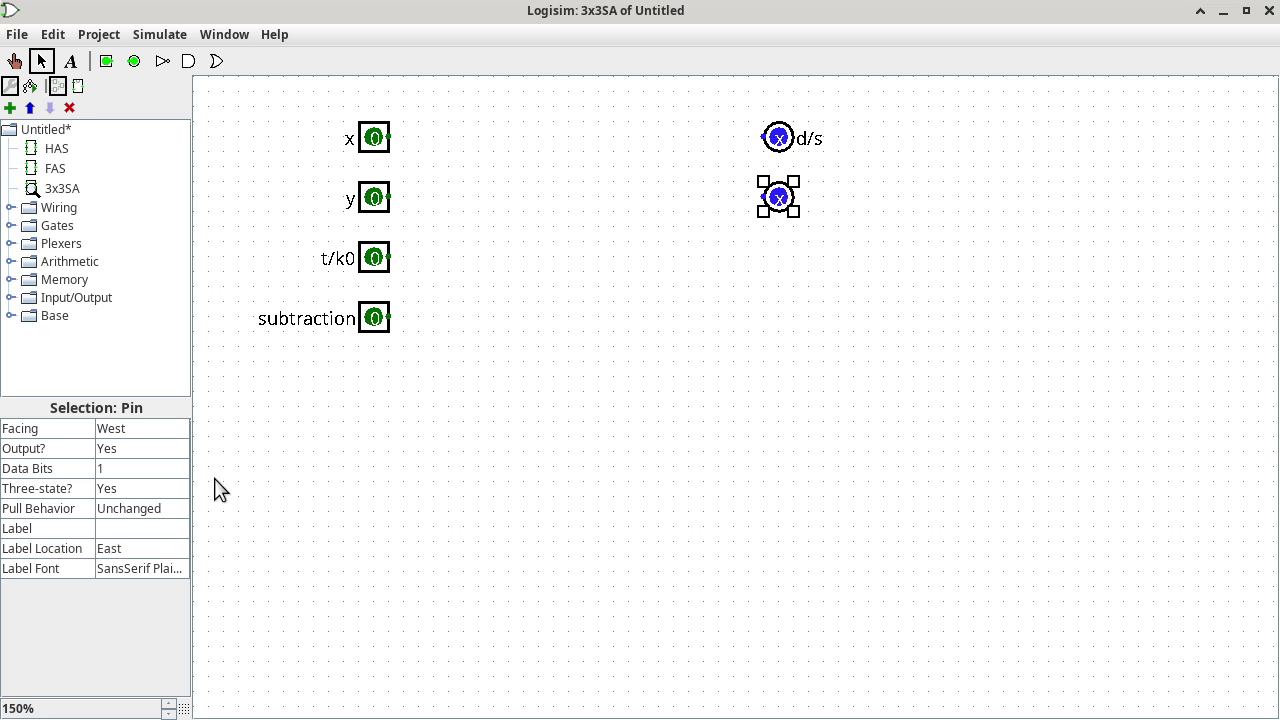
click(158, 528)
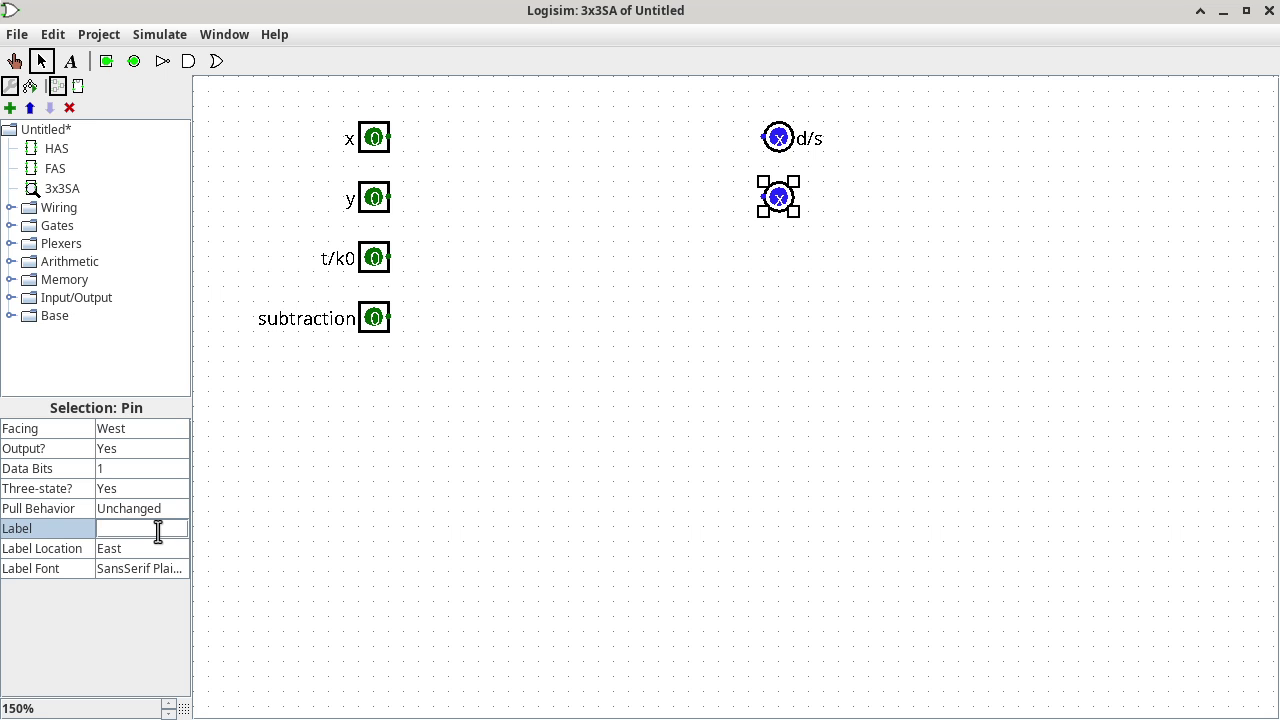
text(t/k3)
key(Return)
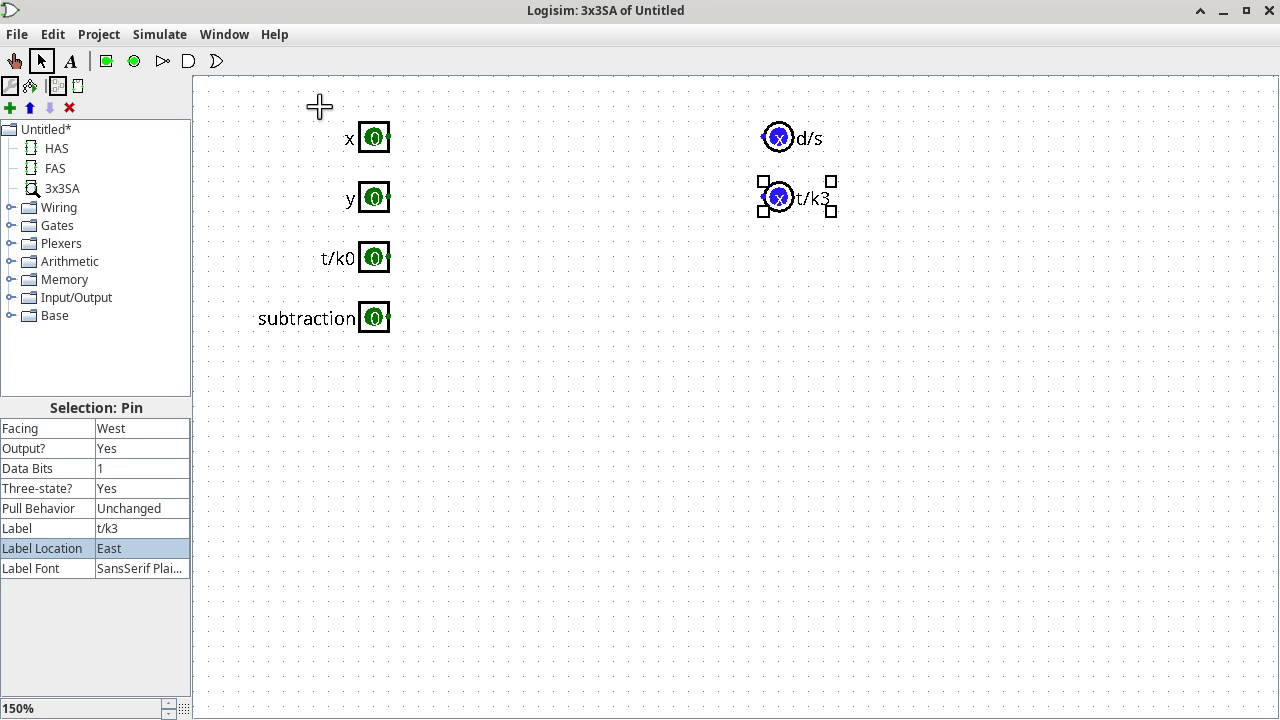
Shift the x, y and d/s pins up one grid step and set their Data Bits to 3.
drag(320, 107, 420, 236)
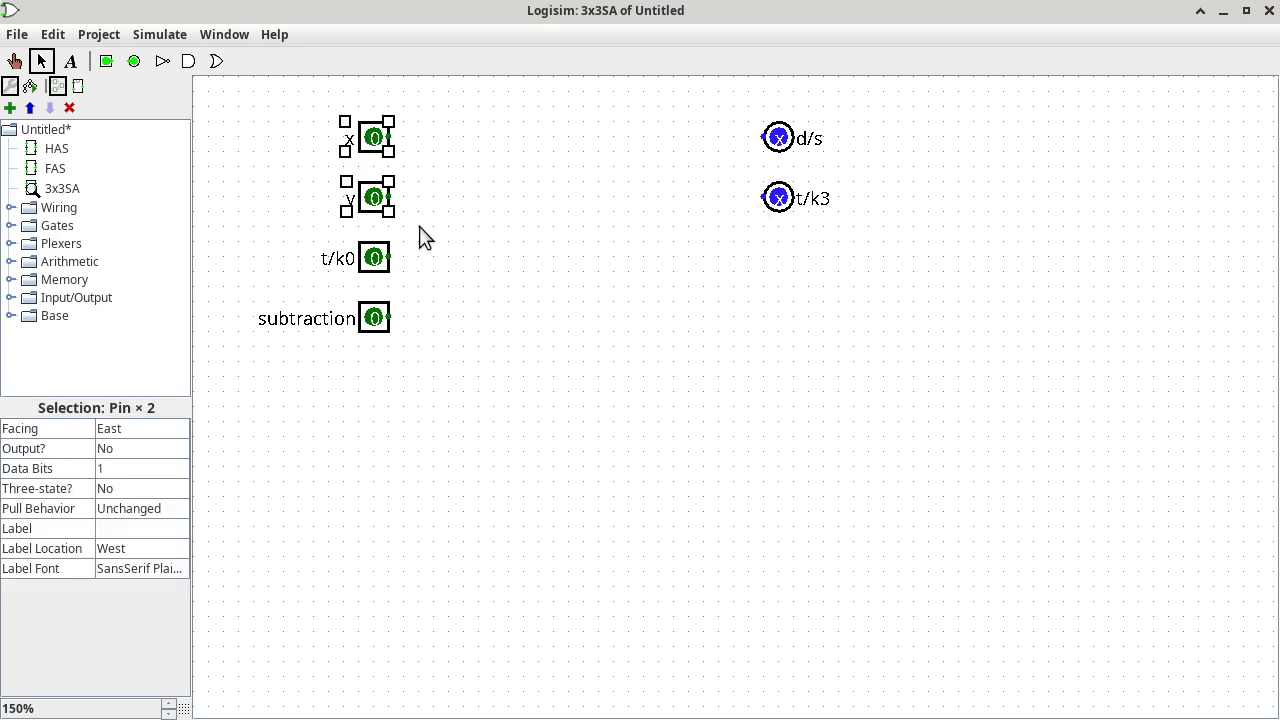
shift+click(776, 133)
drag(776, 133, 776, 124)
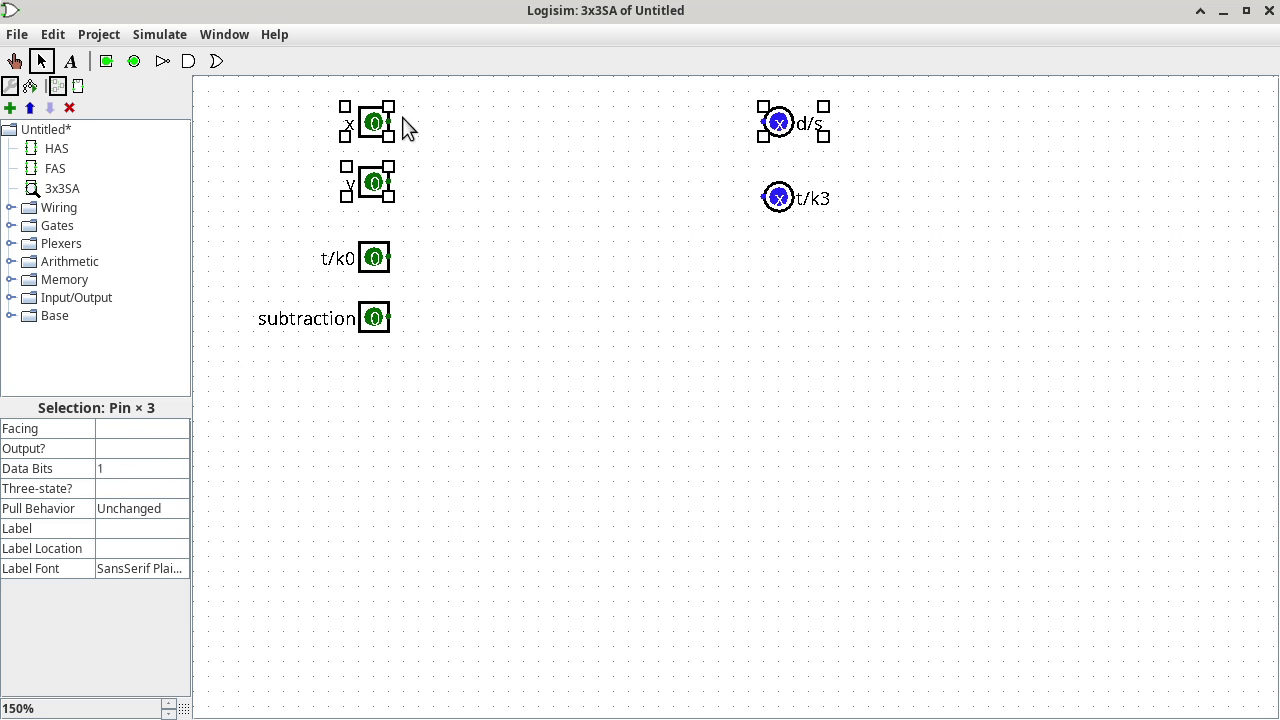
click(152, 465)
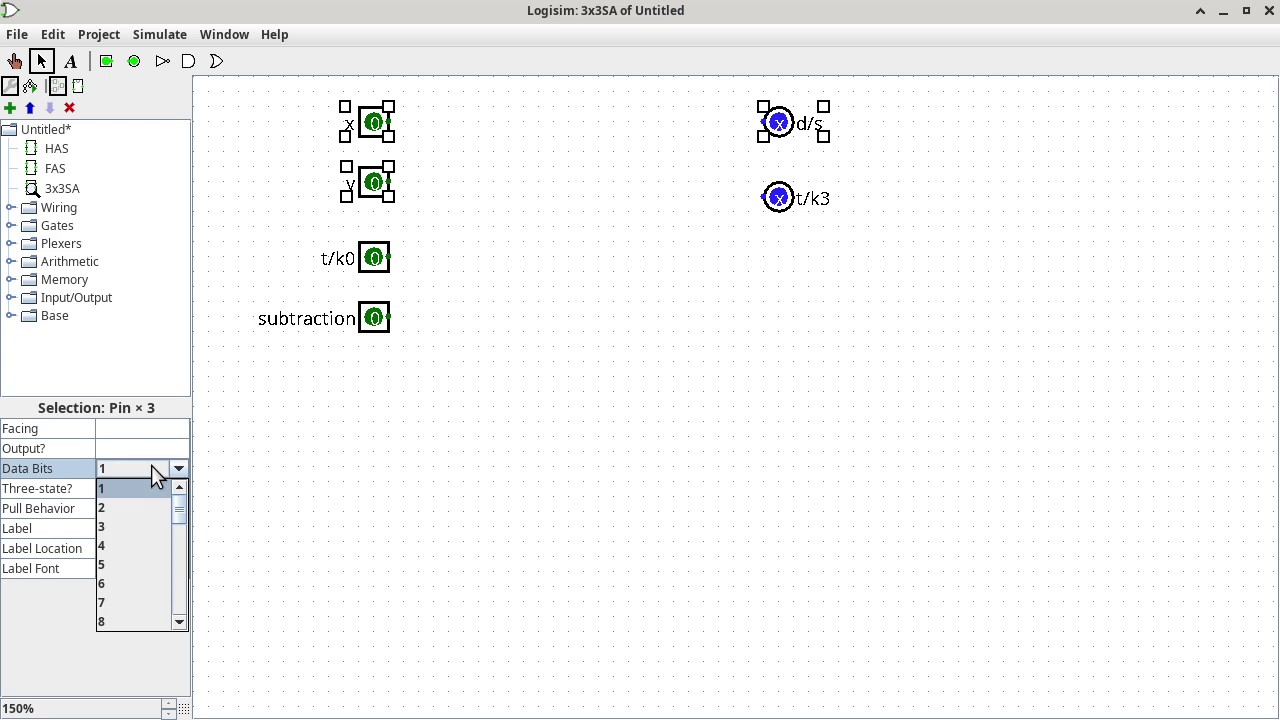
click(137, 528)
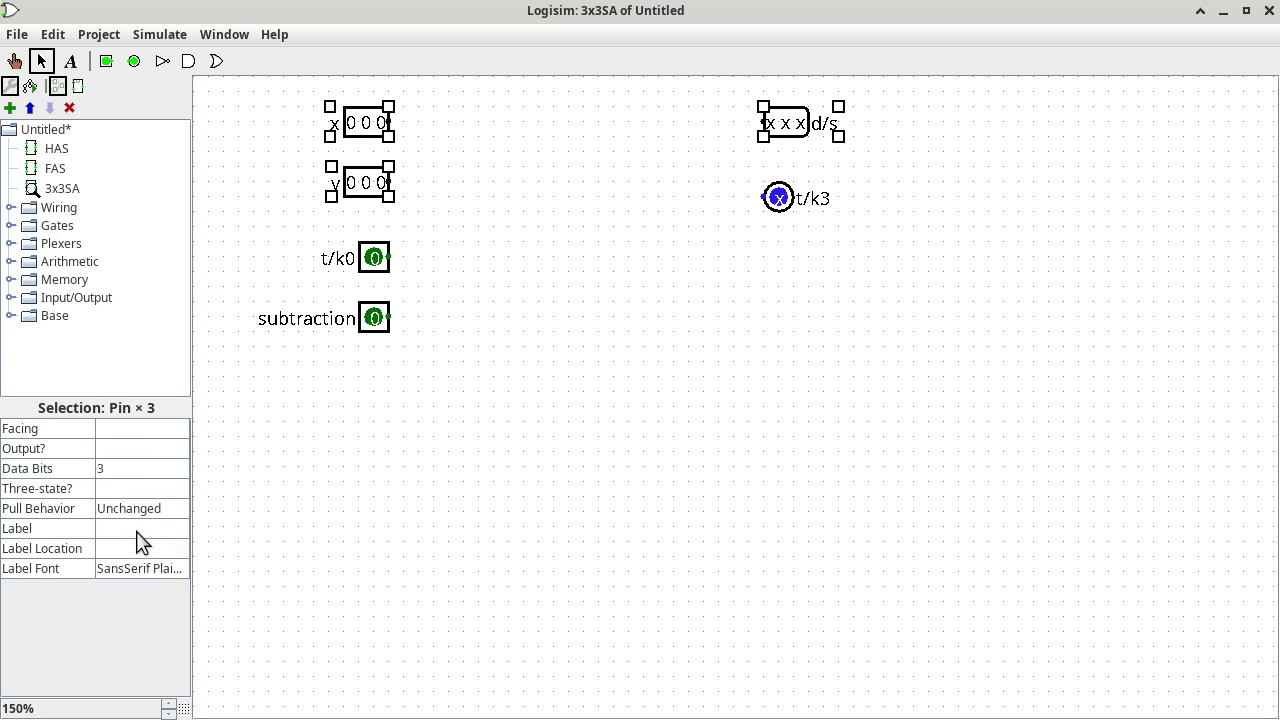
click(469, 493)
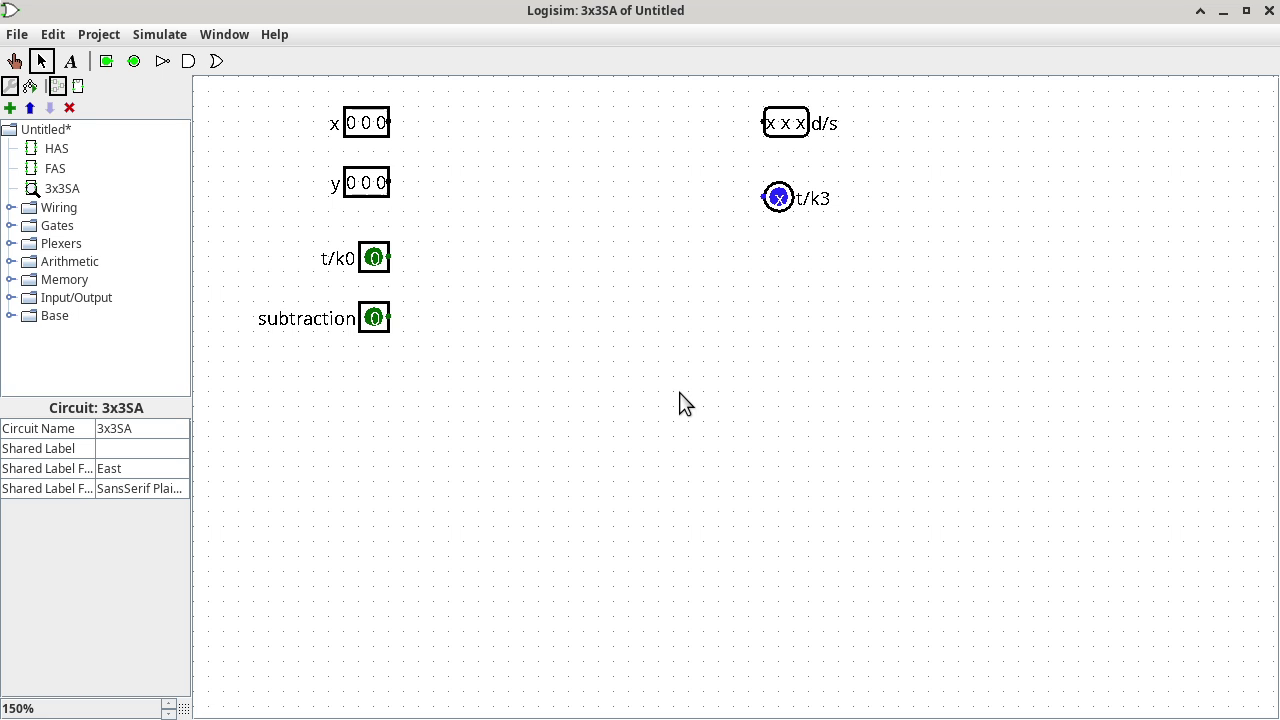
Place three FAS subcircuit copies stacked in a column mid-canvas.
click(56, 170)
click(680, 315)
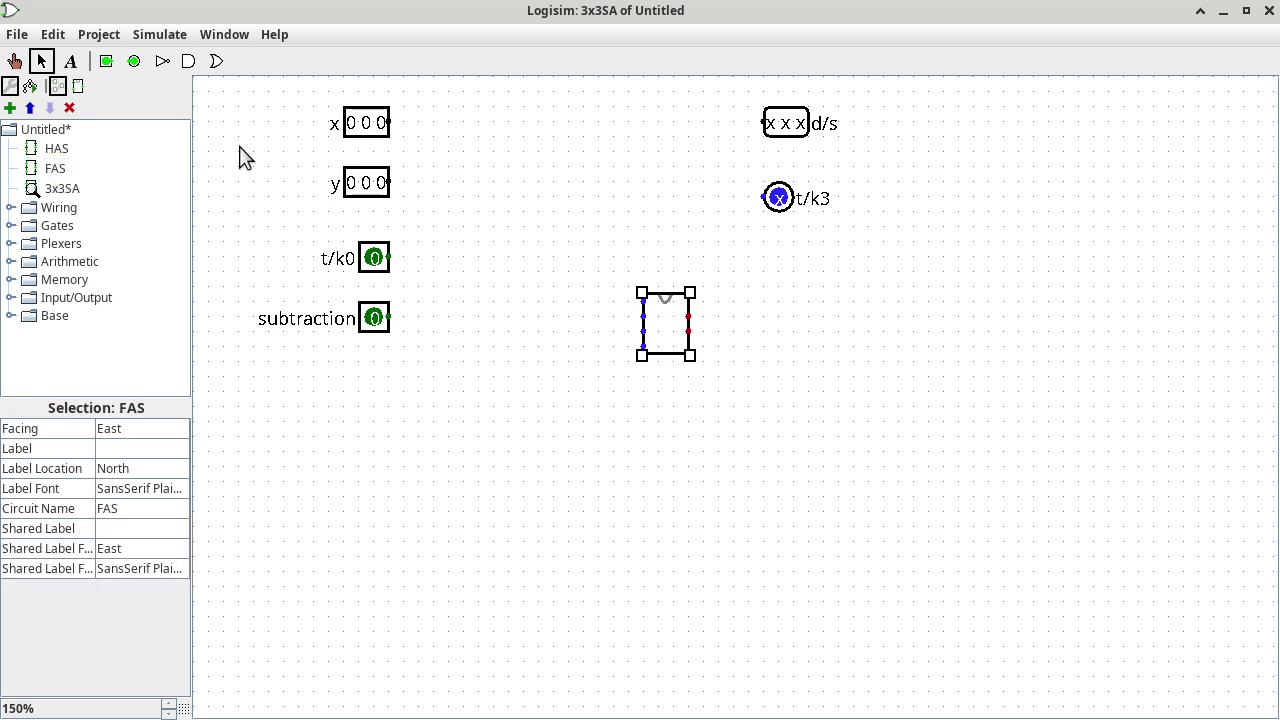
click(57, 170)
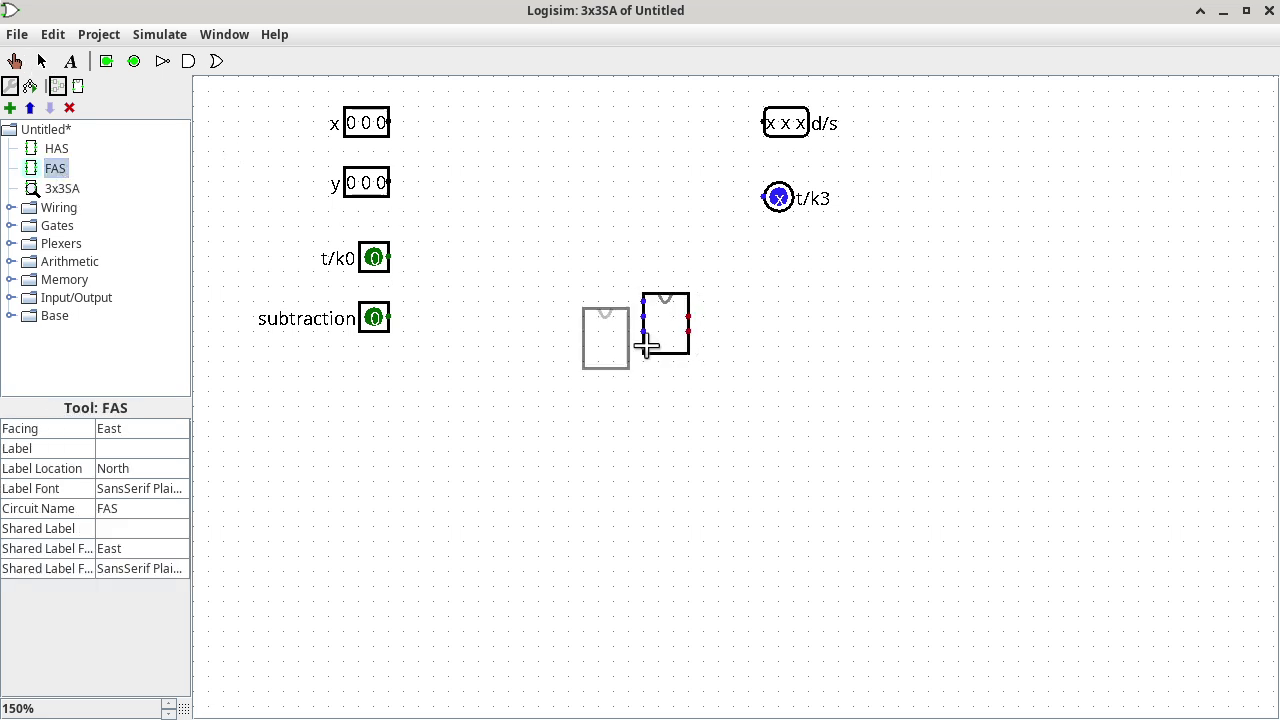
click(689, 421)
click(56, 169)
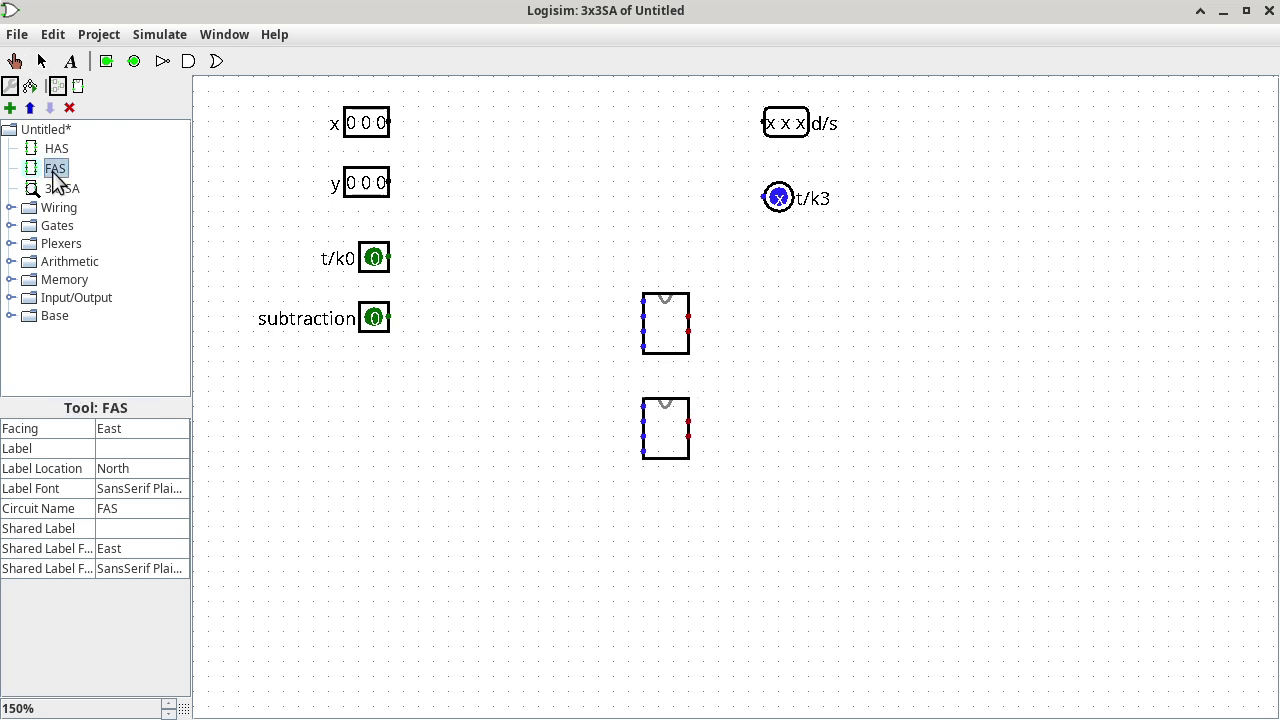
click(687, 520)
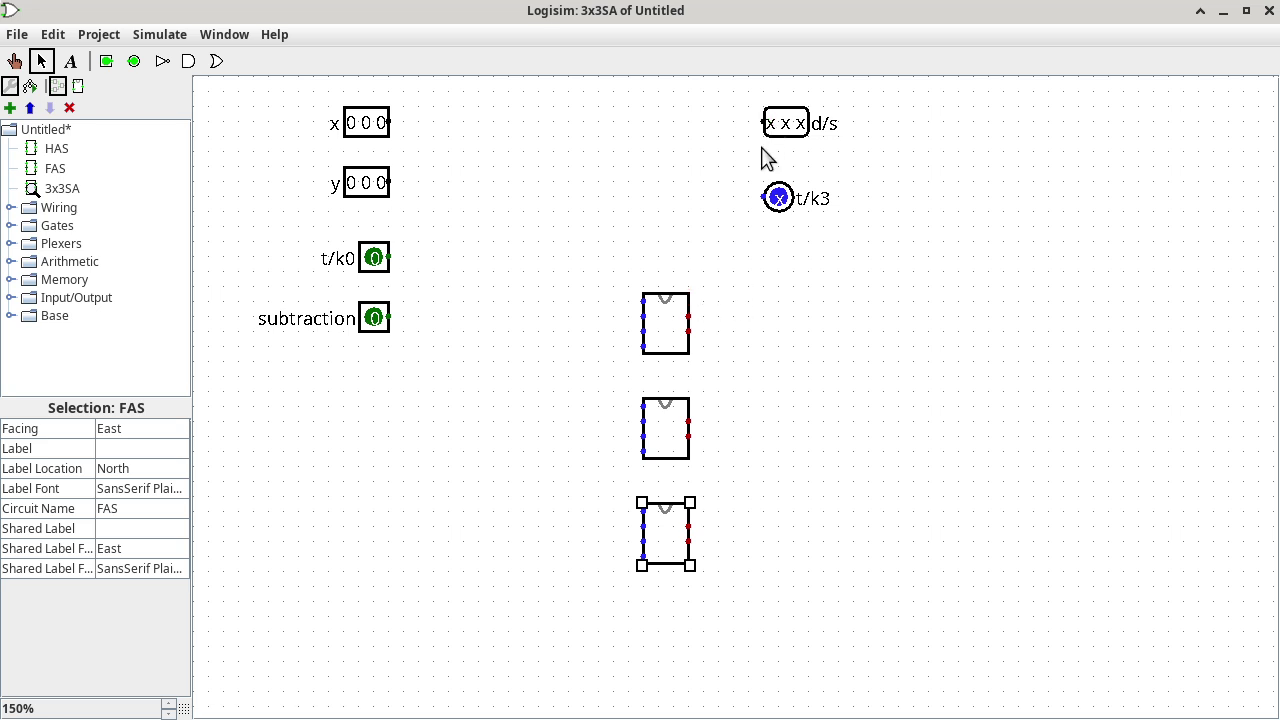
click(10, 207)
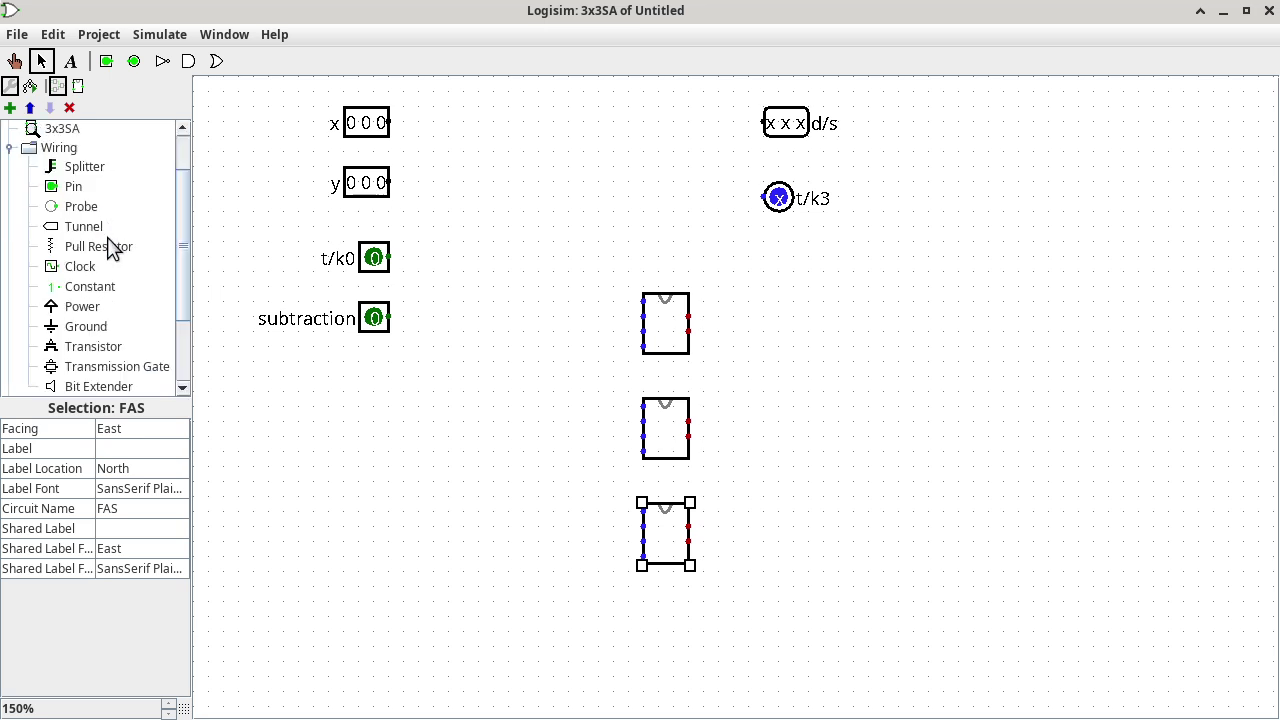
Place a splitter with Bit Width In 3 and Fan Out 3, plus a copy below it.
click(86, 168)
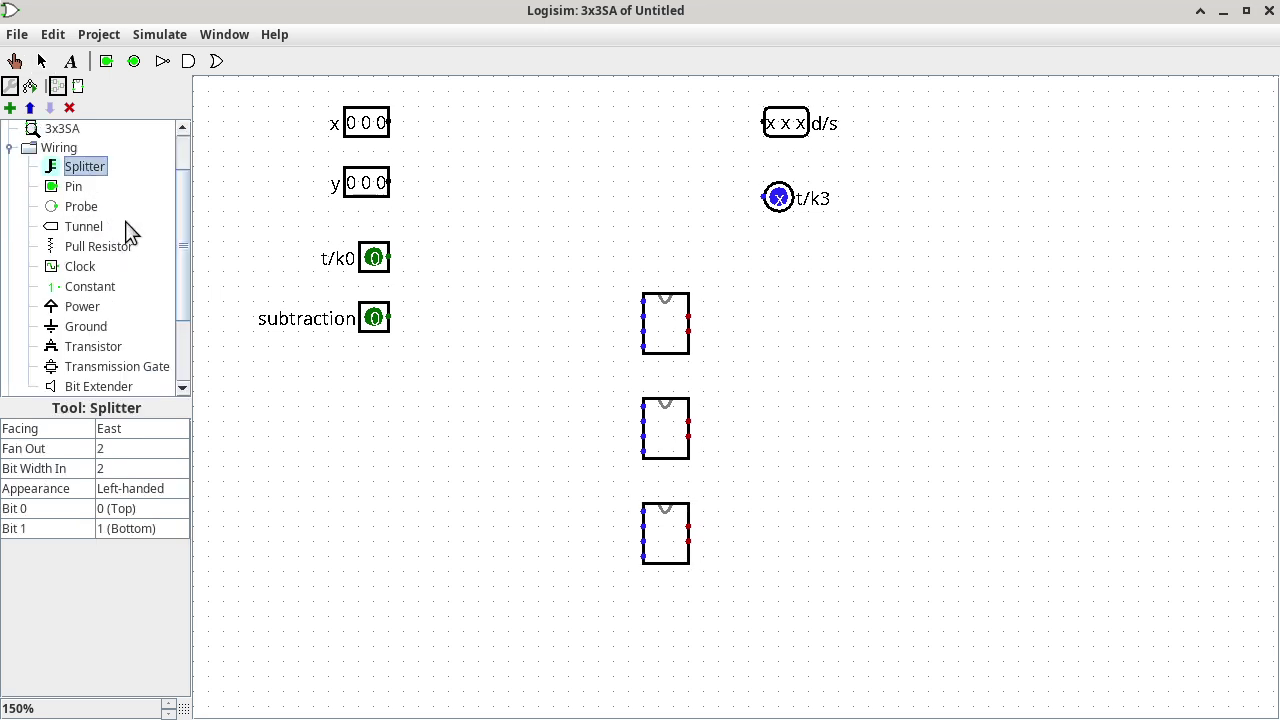
click(314, 500)
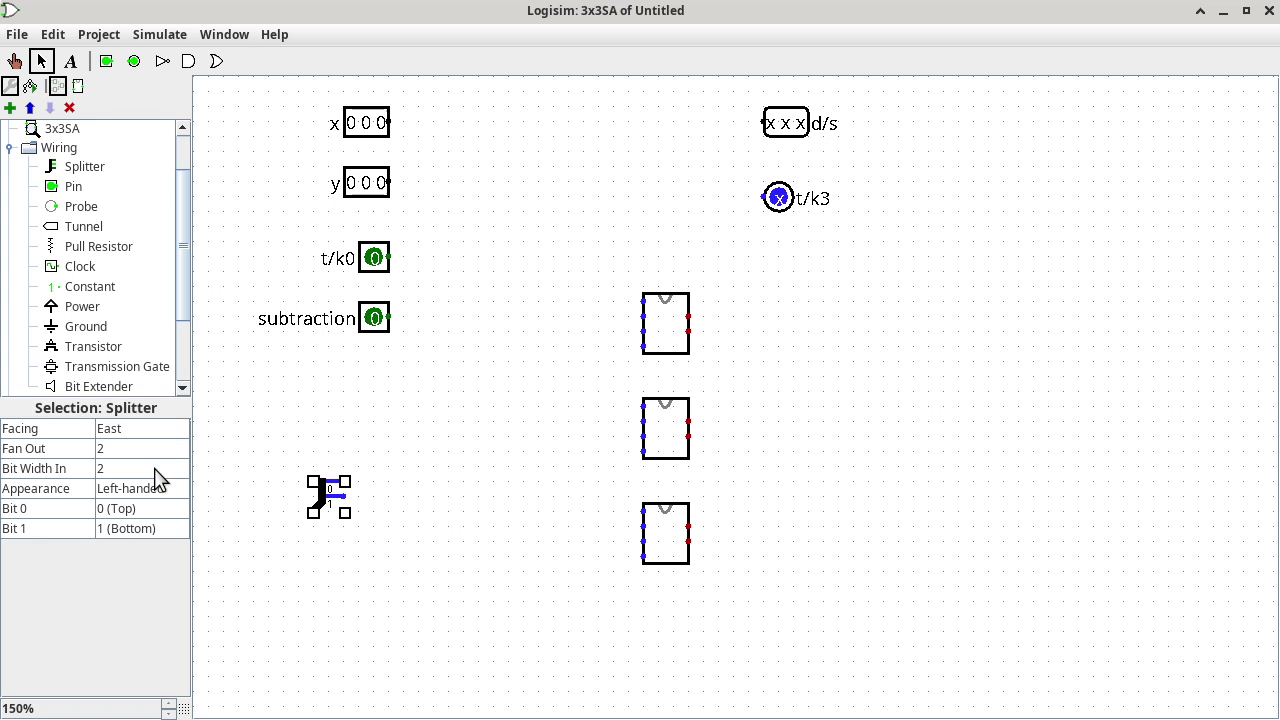
click(155, 468)
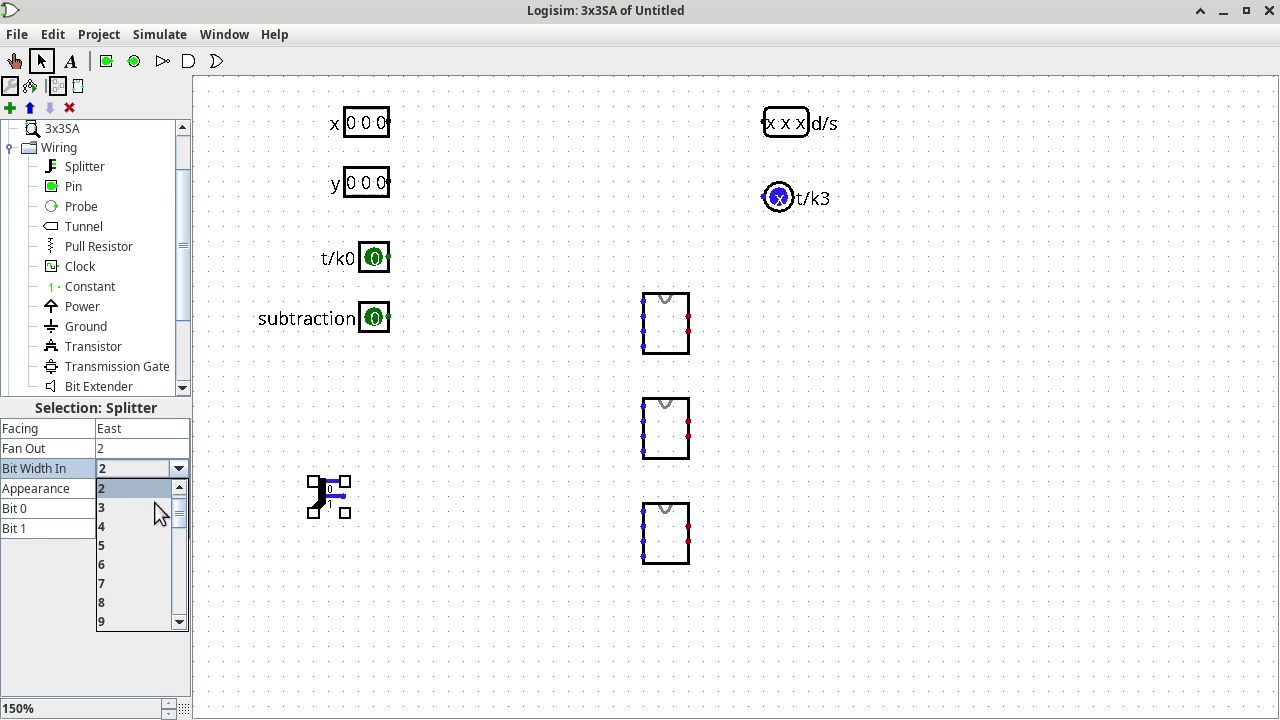
click(118, 503)
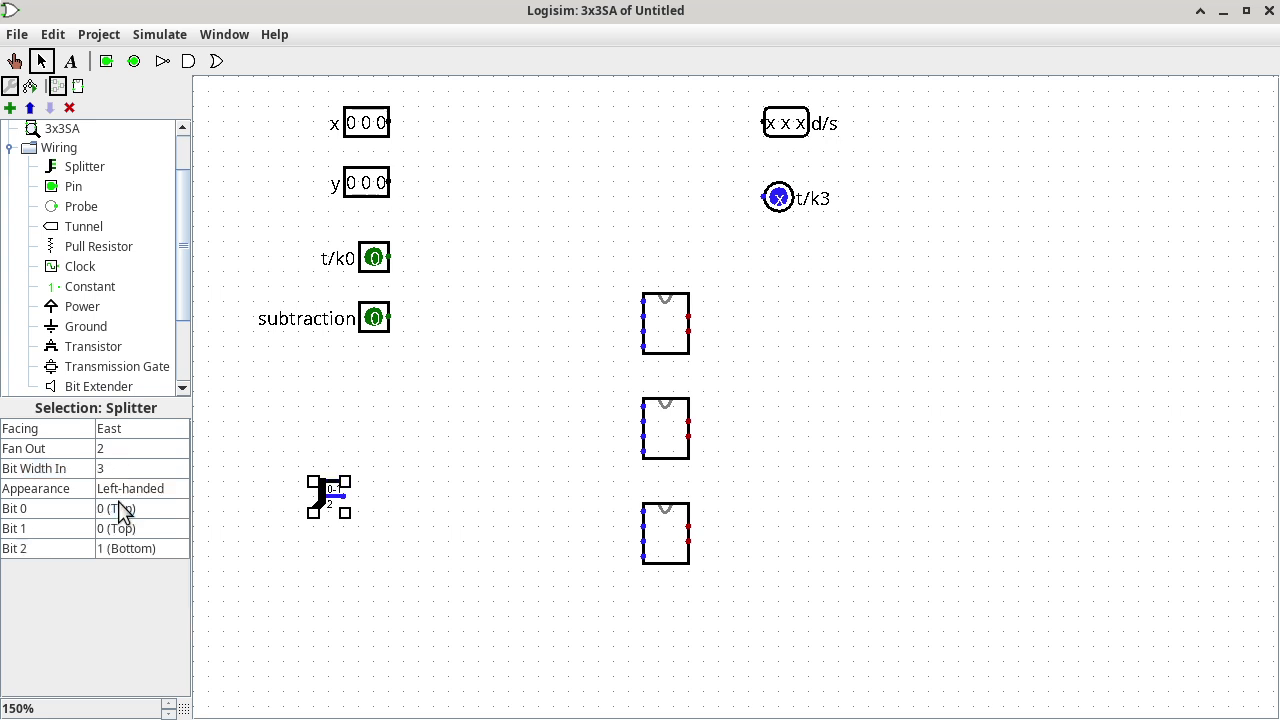
click(145, 449)
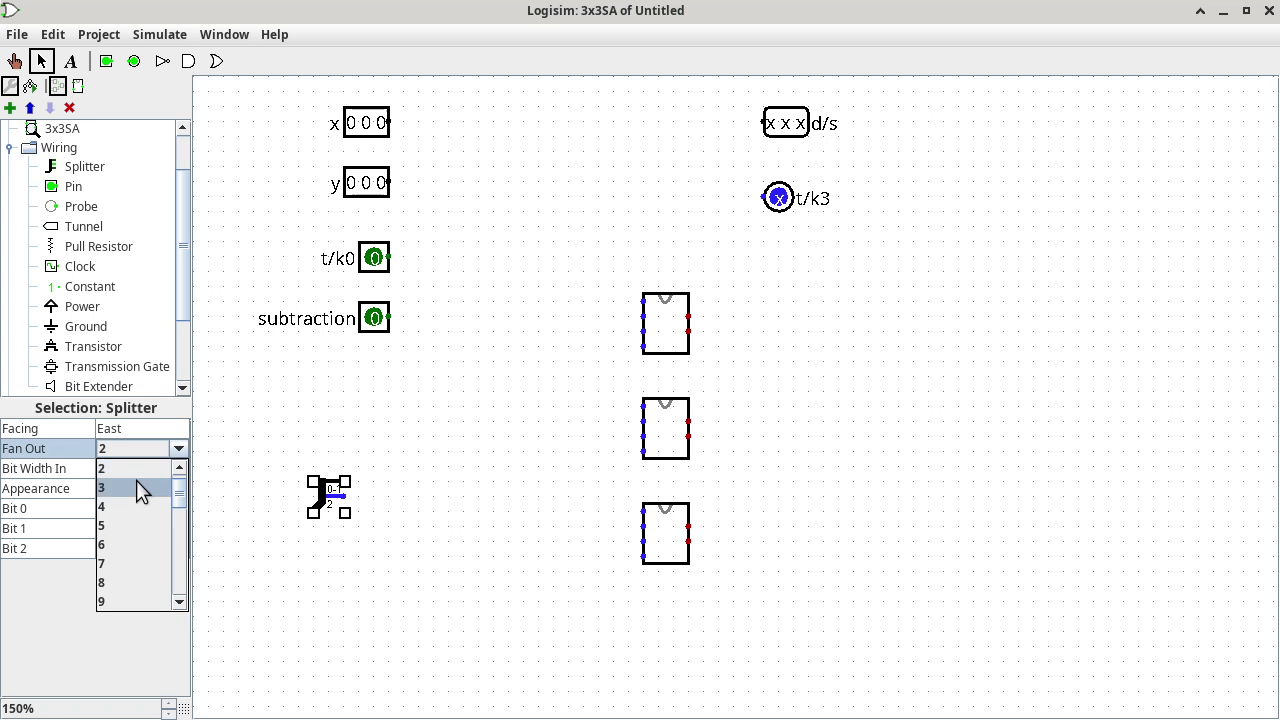
click(138, 488)
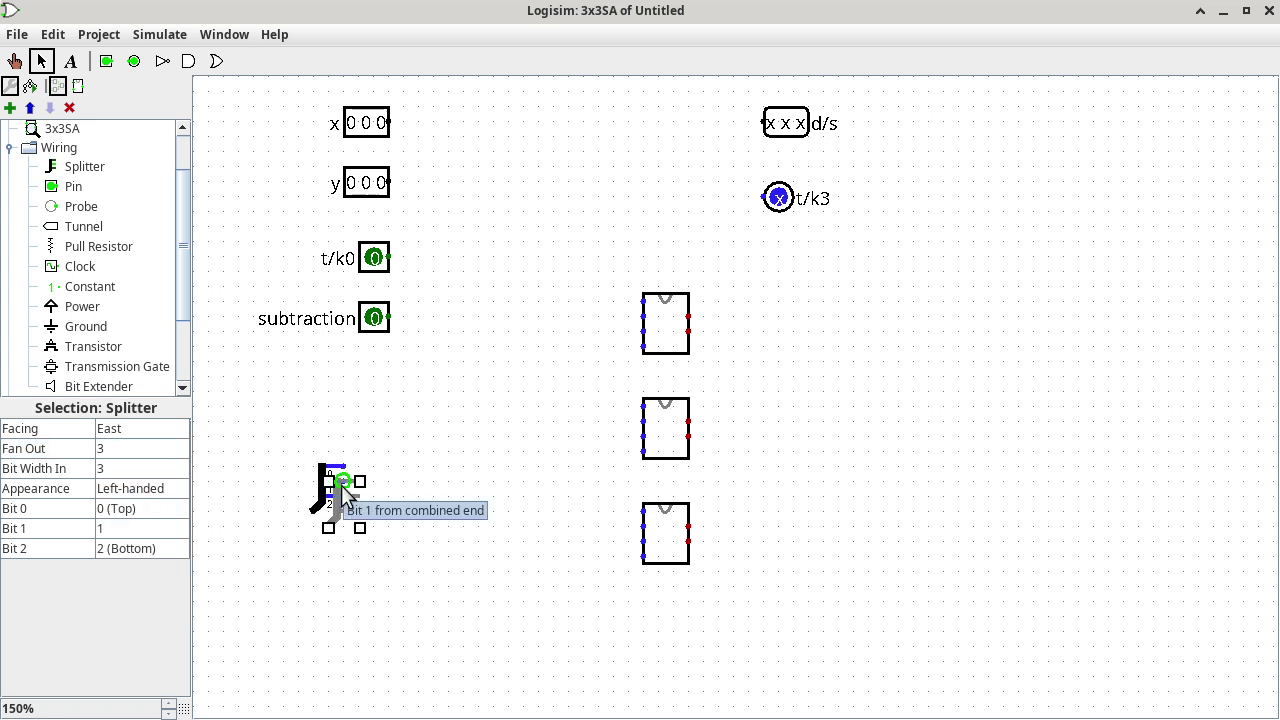
mouse_move(341, 485)
mouse_down()
mouse_move(355, 582)
mouse_move(449, 650)
mouse_up()
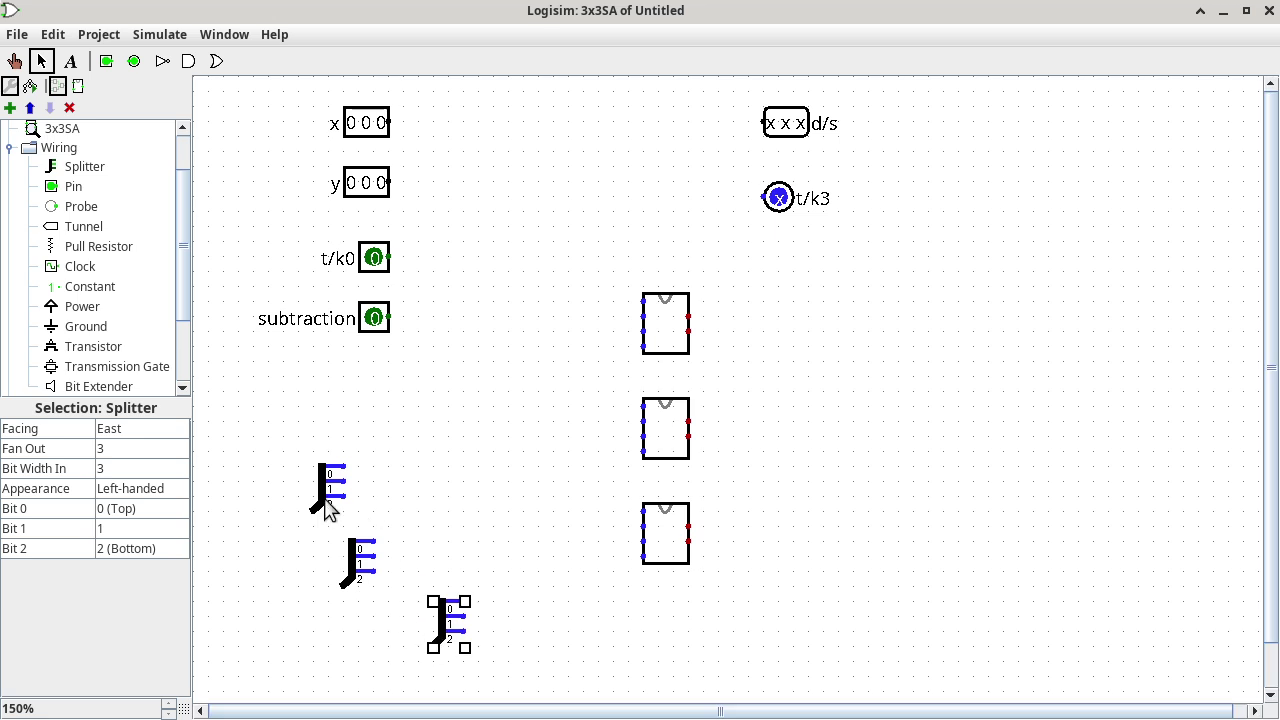
Attach one splitter to the x input and the other to the y input.
drag(331, 509, 390, 137)
click(356, 122)
drag(362, 184, 362, 199)
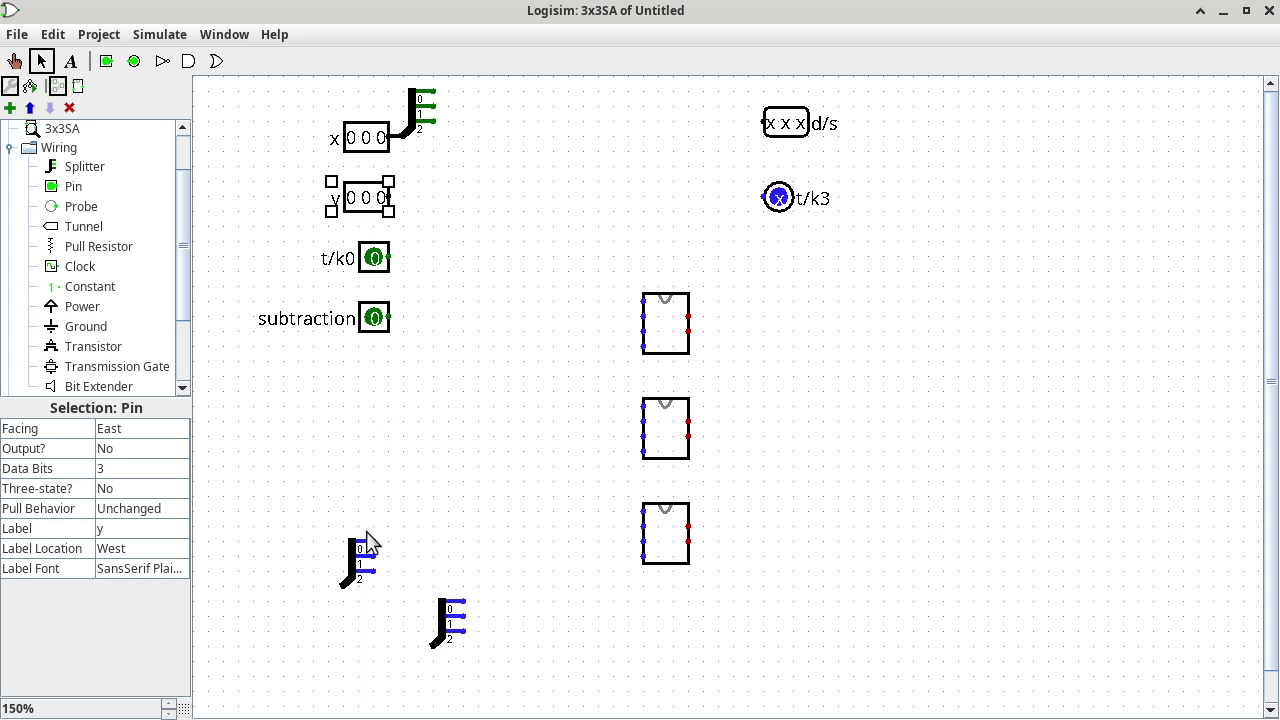
drag(363, 553, 424, 163)
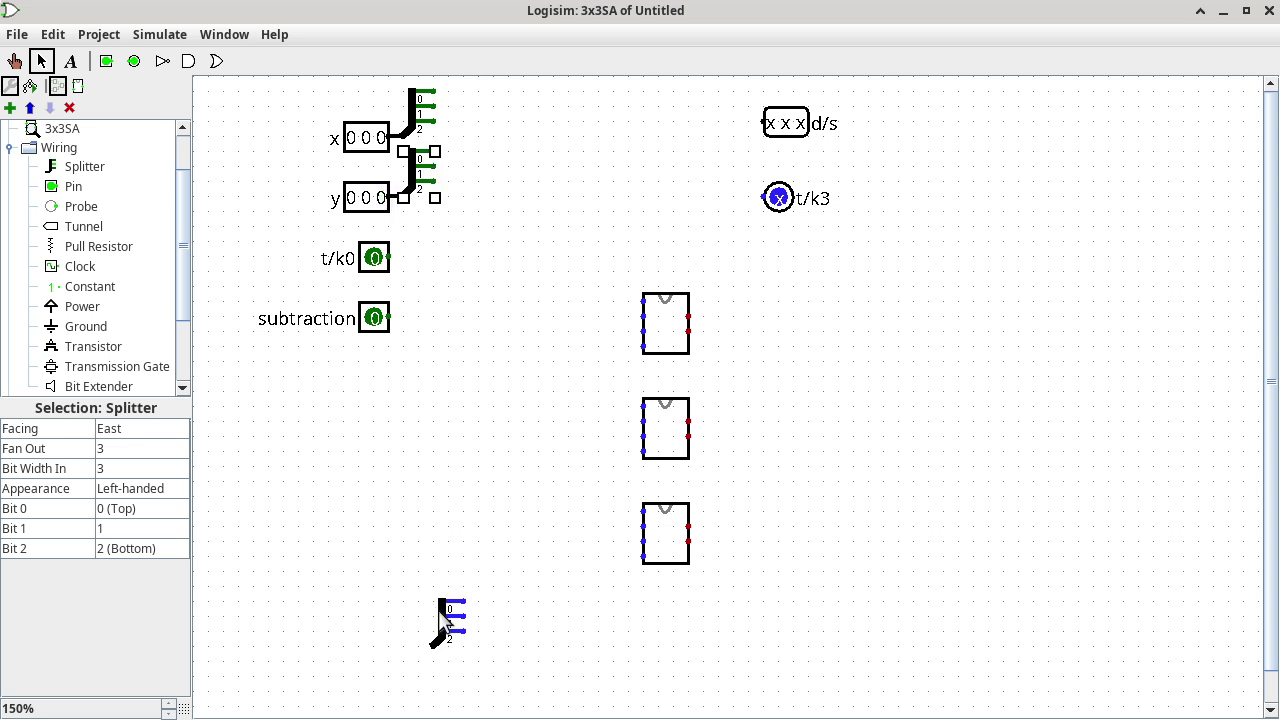
Make the remaining splitter face West and place it beside the d/s output.
click(440, 612)
click(167, 436)
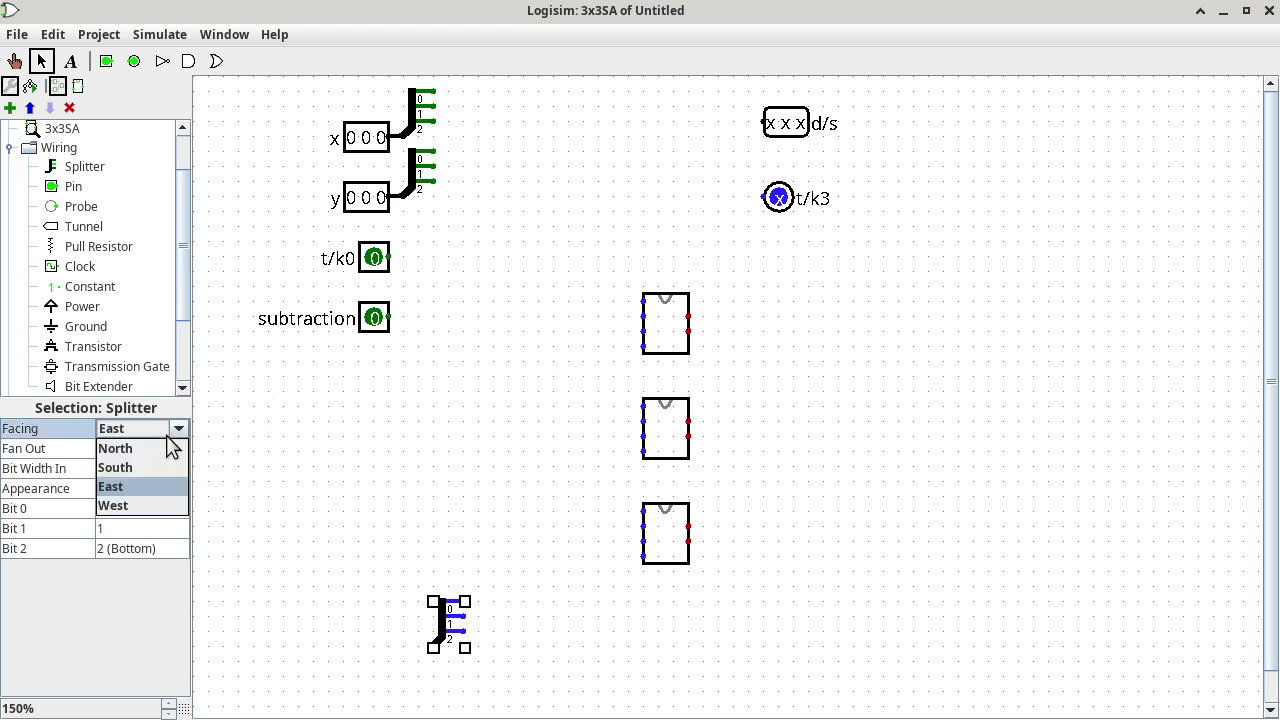
click(149, 504)
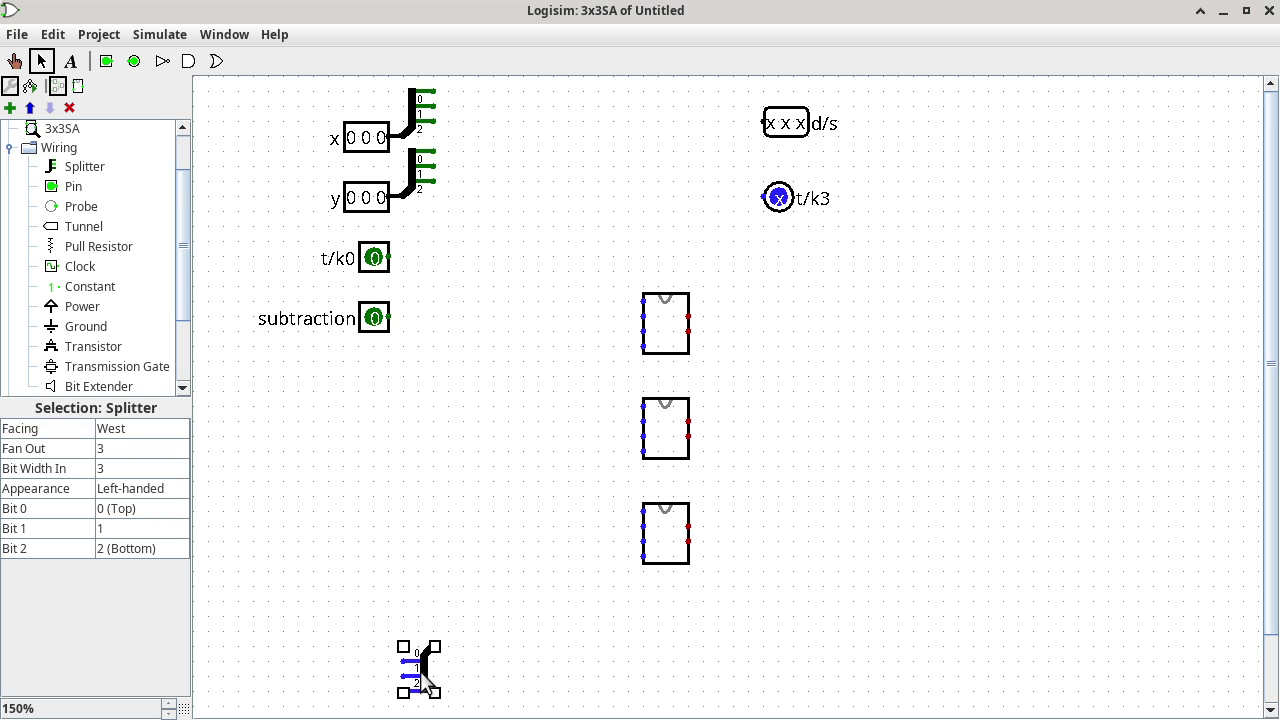
drag(422, 680, 738, 146)
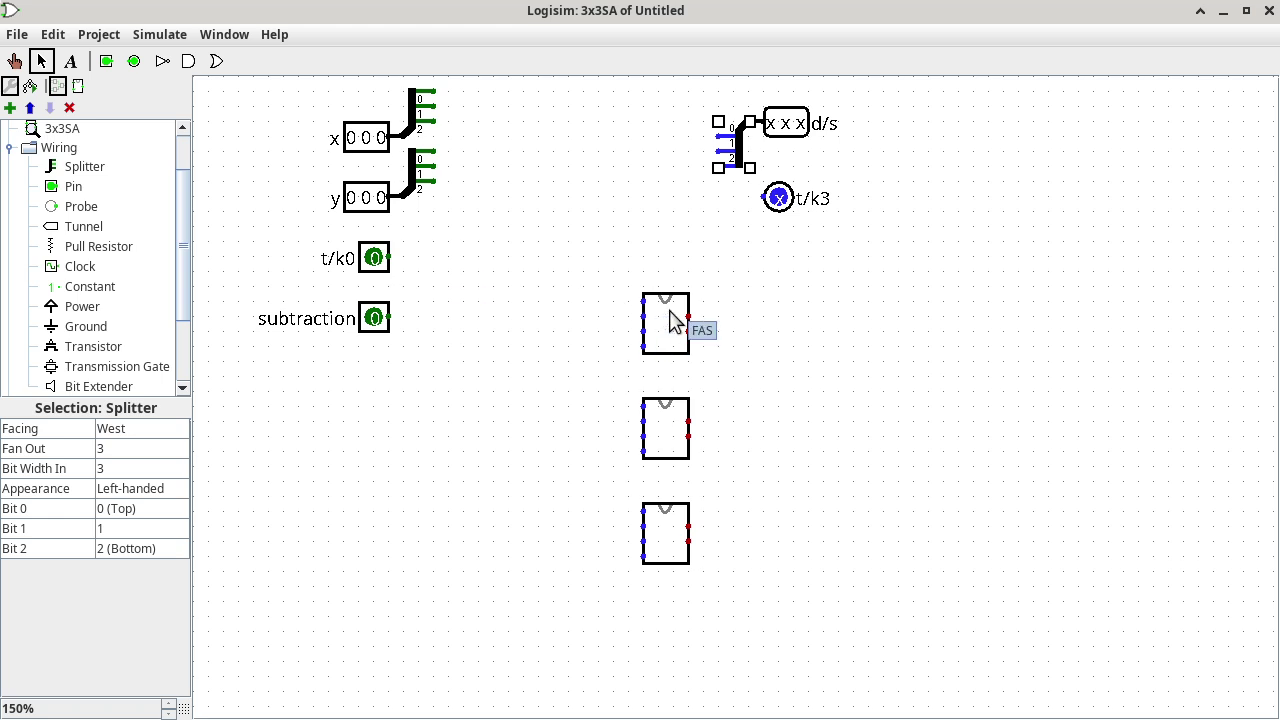
Move the top FAS block up near the splitters and open the FAS subcircuit.
drag(672, 320, 526, 110)
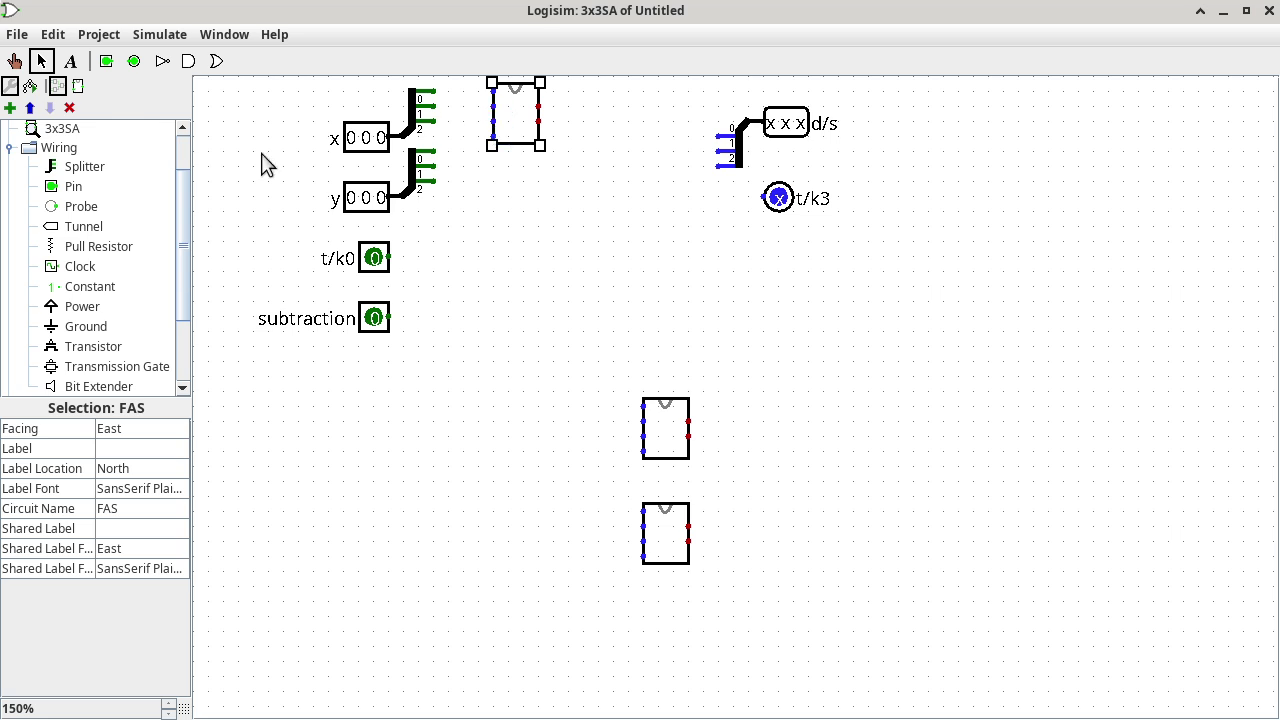
scroll(105, 128, up, 2)
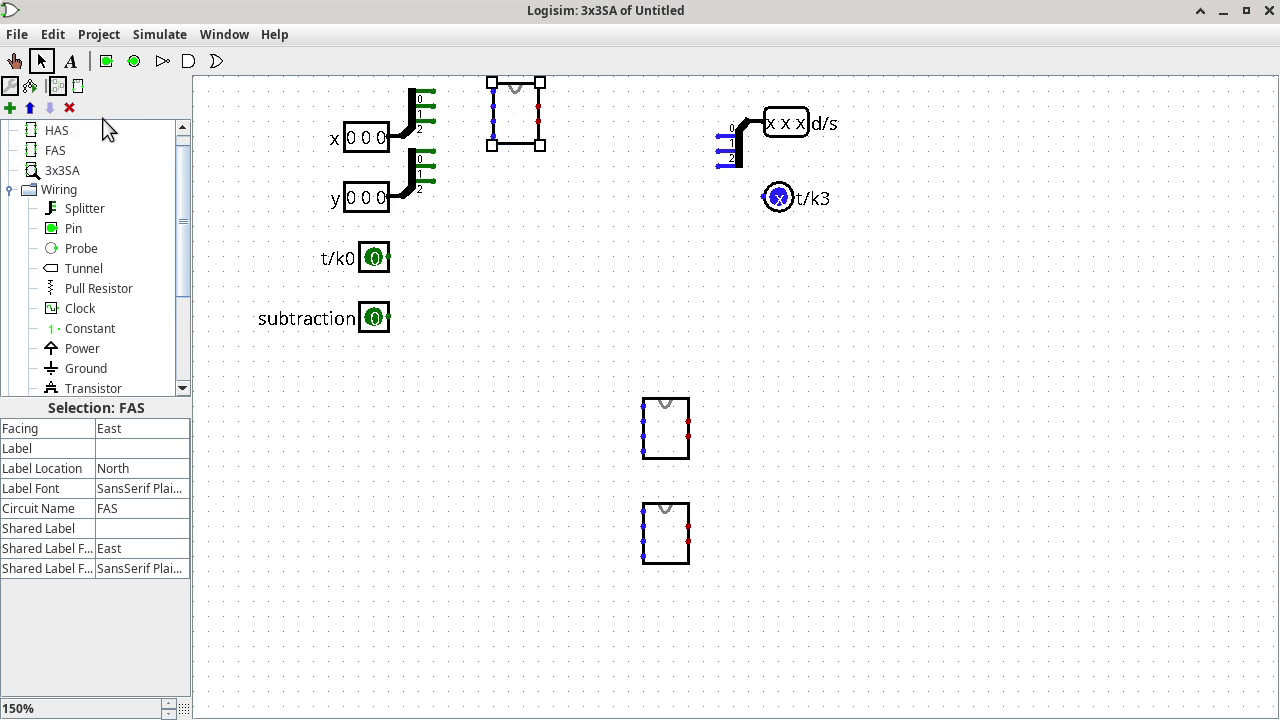
click(58, 152)
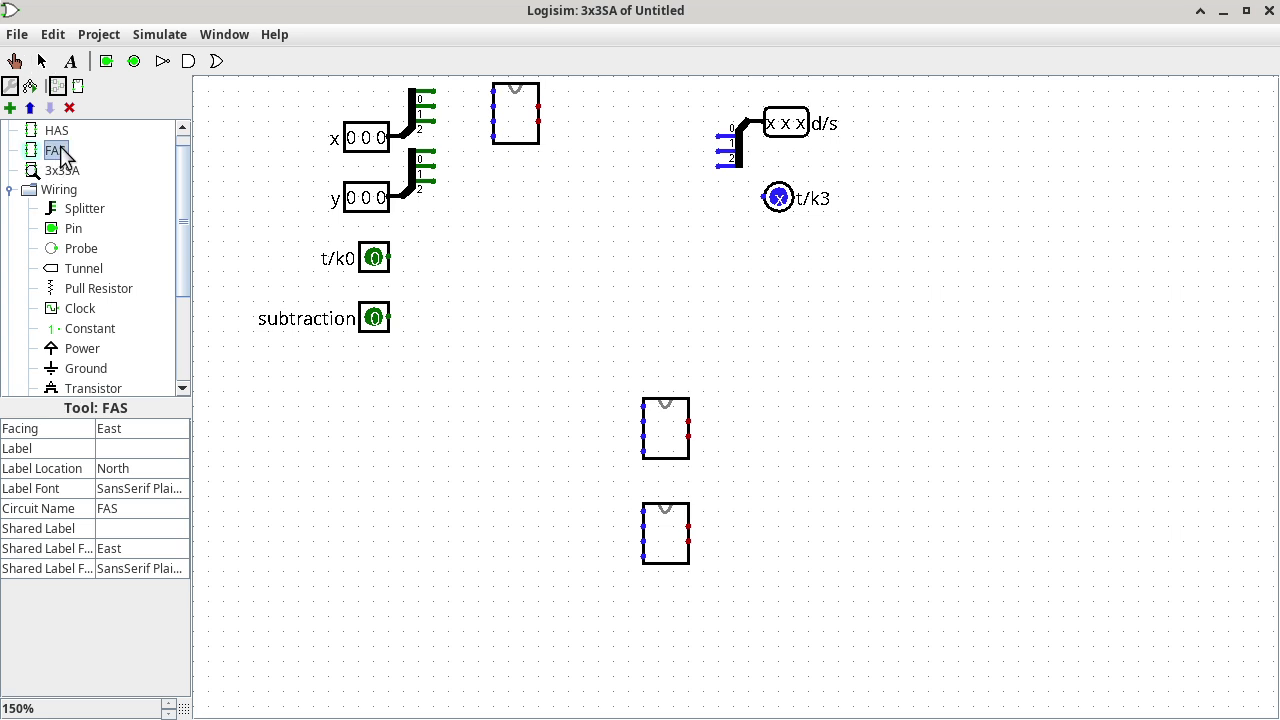
double_click(58, 150)
Switch to the FAS circuit appearance editor and select the symbol's top input port.
click(78, 86)
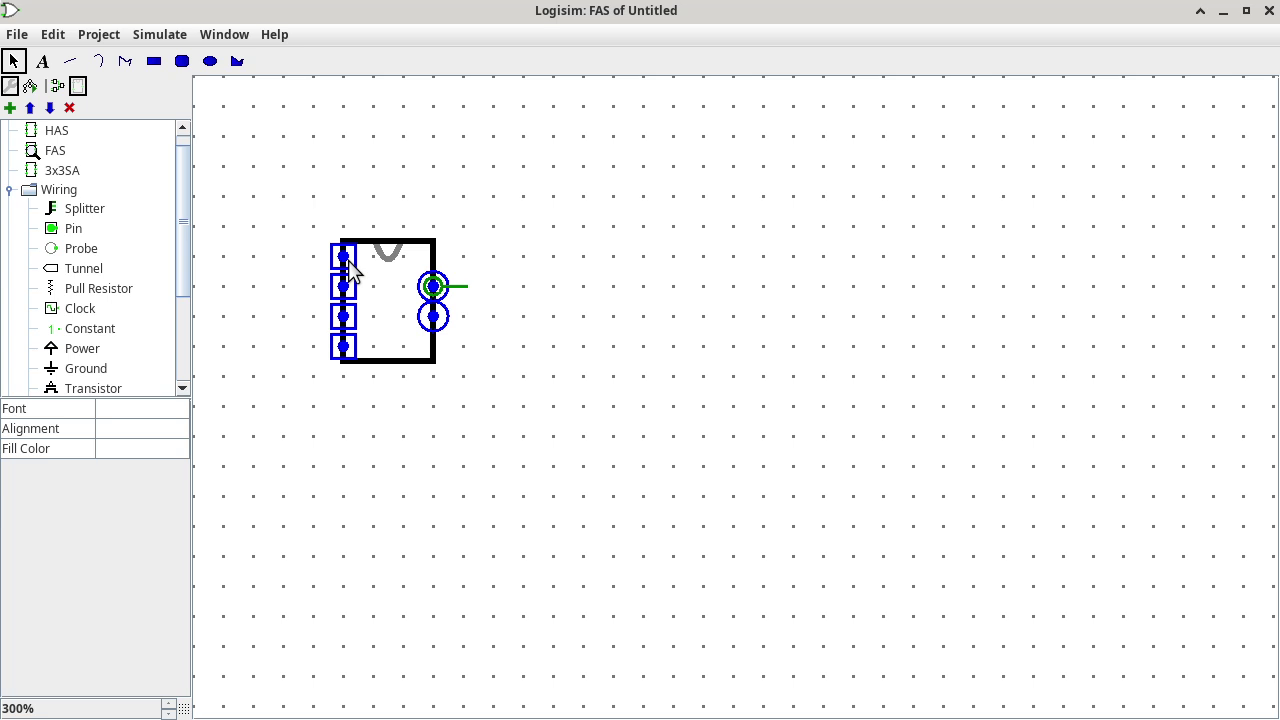
click(352, 270)
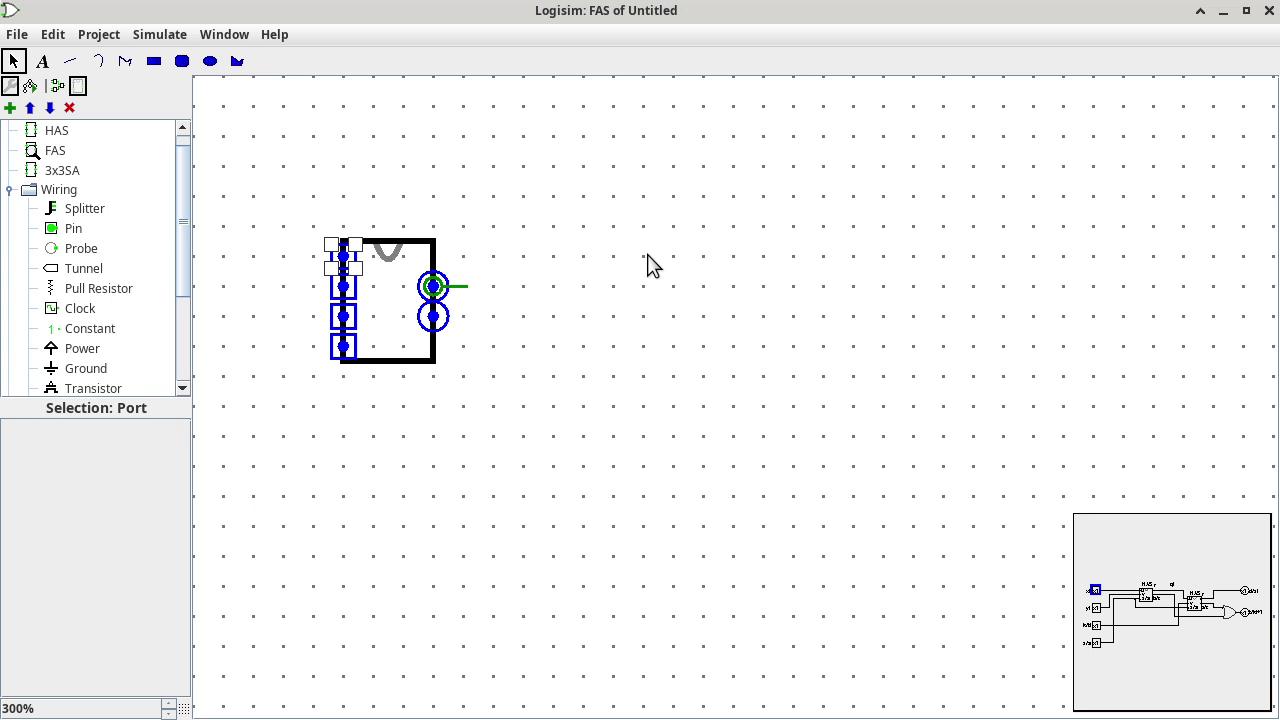
click(42, 61)
Remove an accidental 'u' text label from the FAS appearance.
click(375, 148)
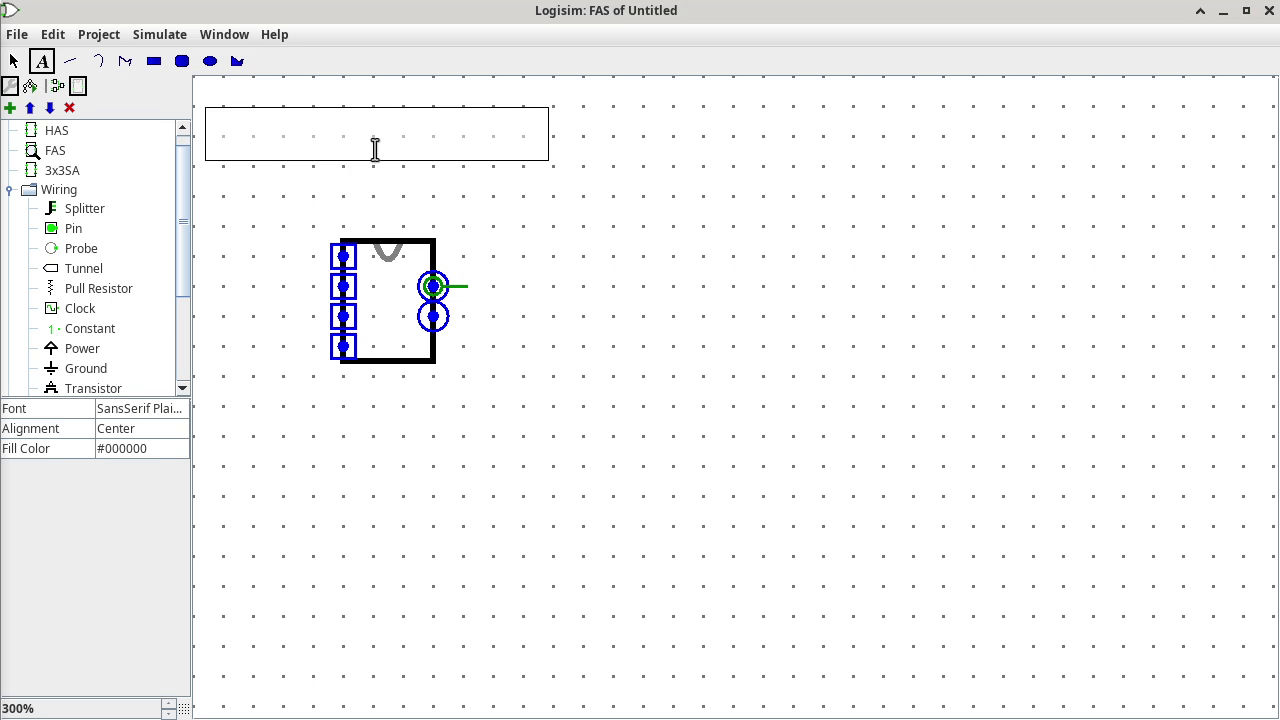
text(u)
click(451, 174)
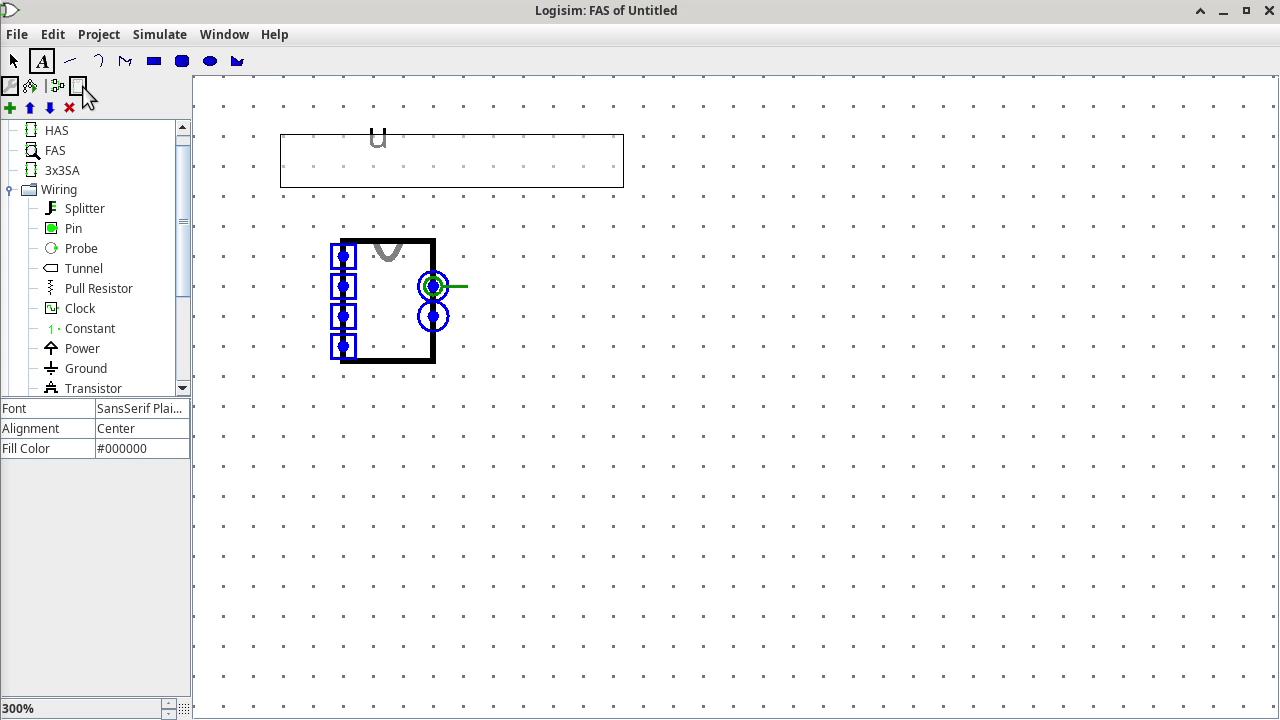
click(13, 61)
click(381, 142)
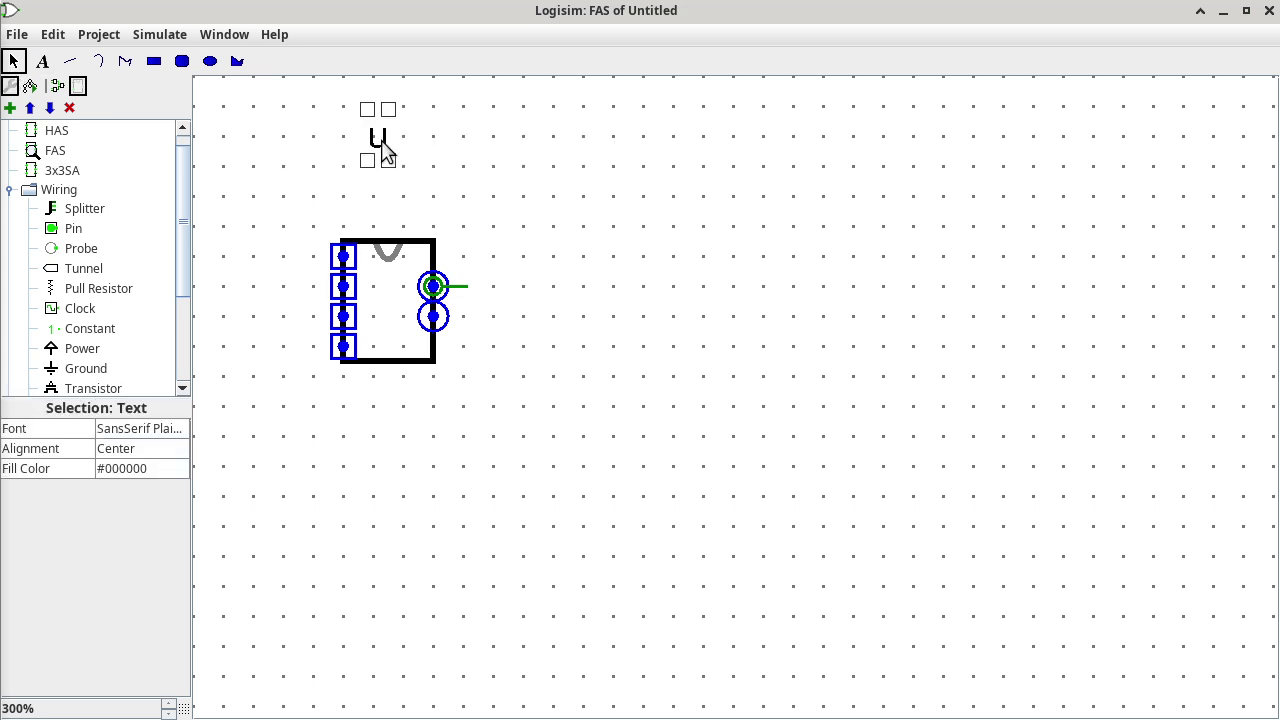
key(Delete)
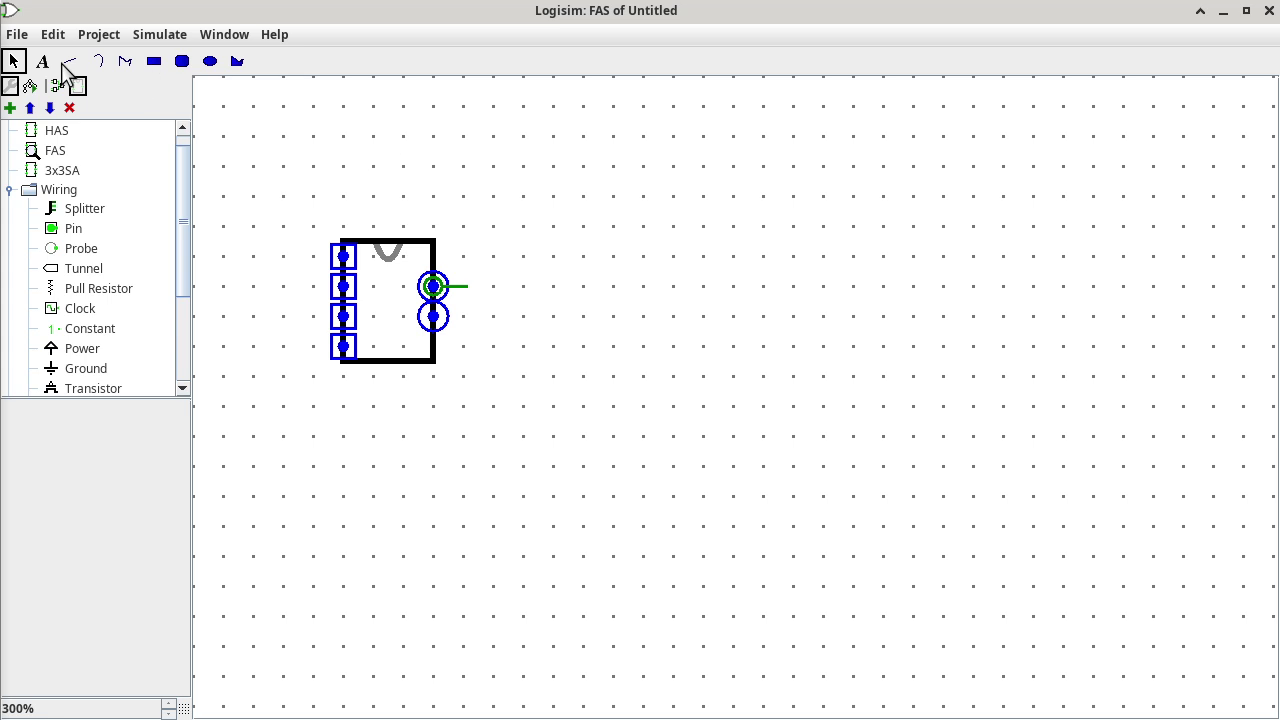
click(42, 61)
Add text labels xi, yi, t/ki and s/a beside the block's input ports.
click(414, 122)
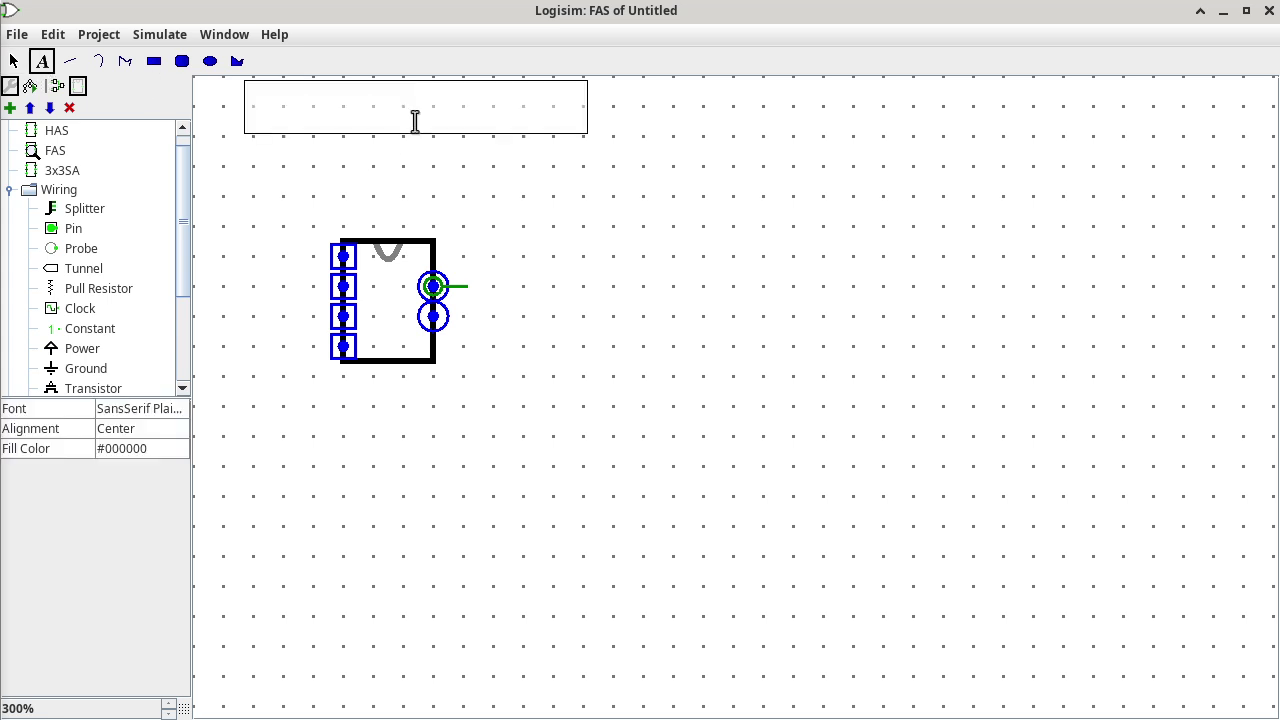
text(xi)
click(571, 183)
text(yi)
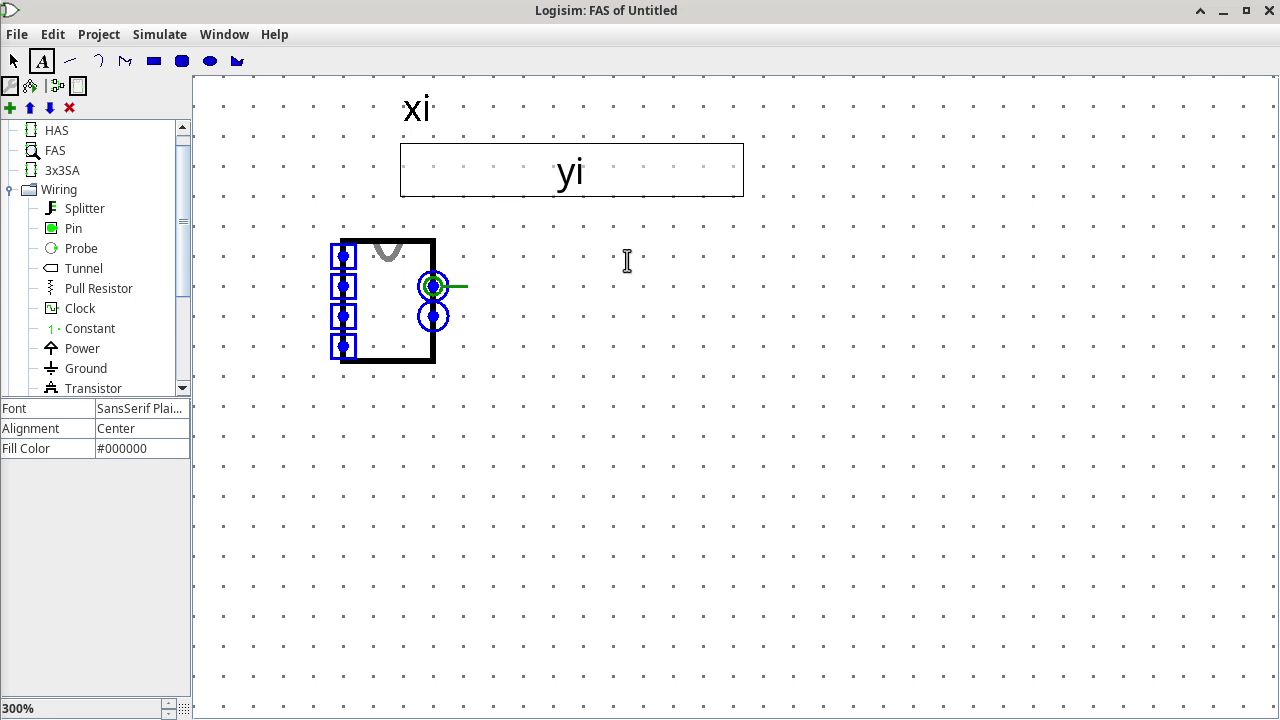
click(627, 261)
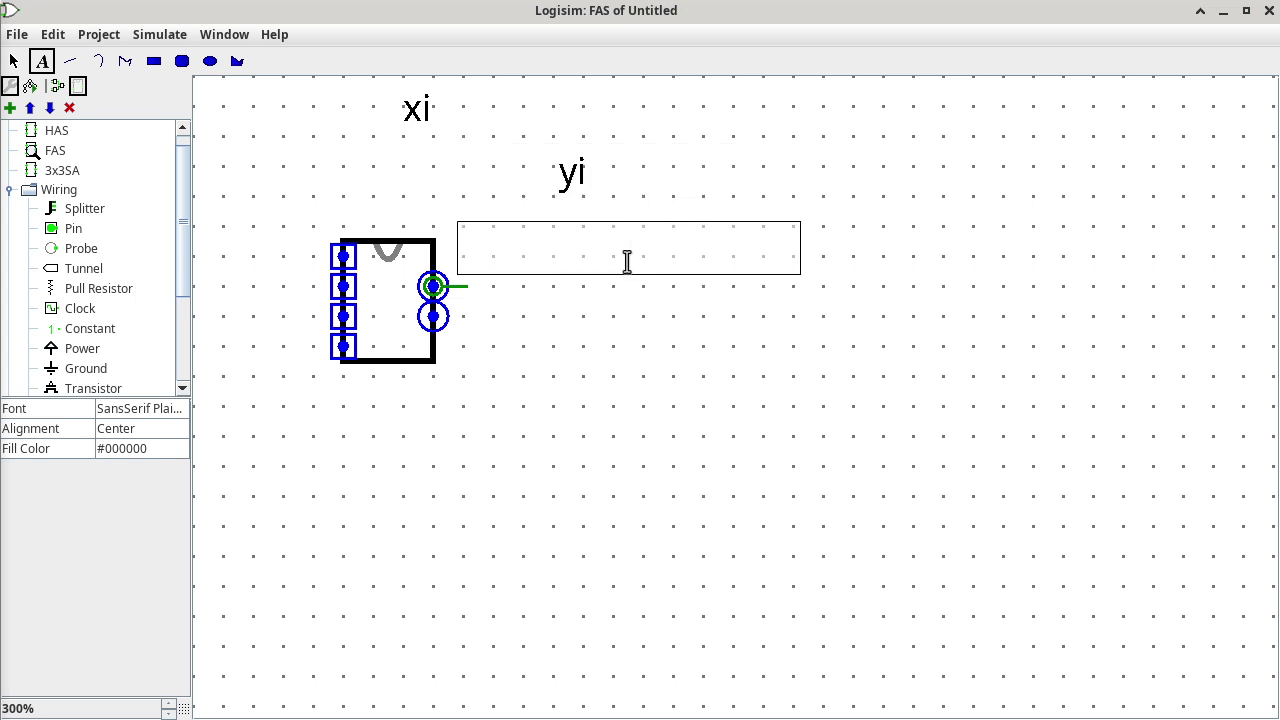
text(t/ki)
click(630, 378)
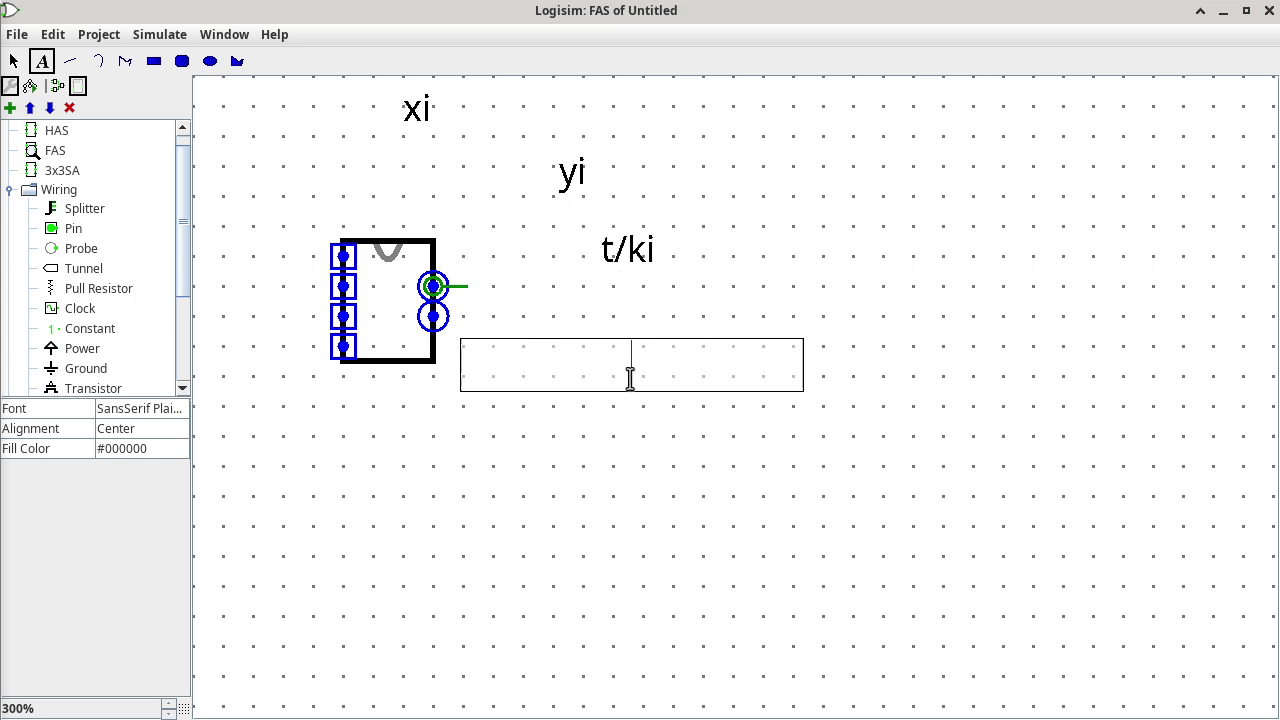
text(subtrac)
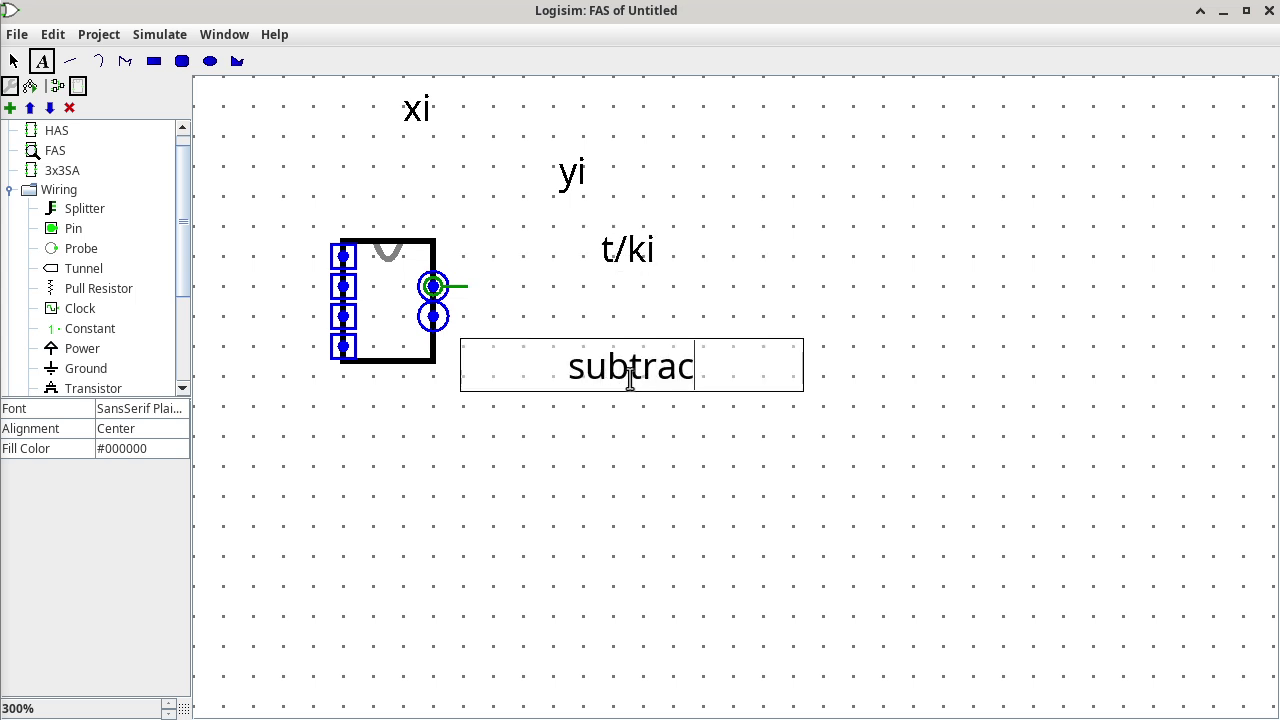
key(BackSpace)
key(BackSpace)
key(BackSpace)
key(BackSpace)
key(BackSpace)
key(BackSpace)
text(/a)
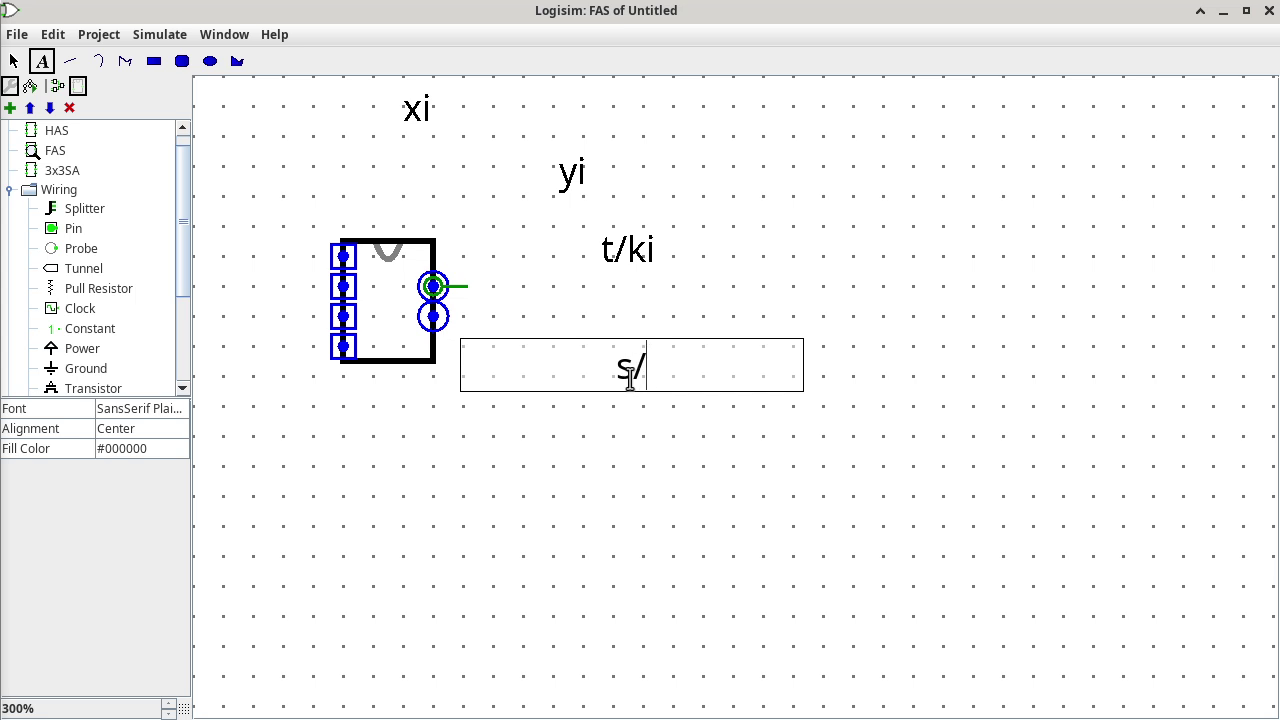
click(617, 453)
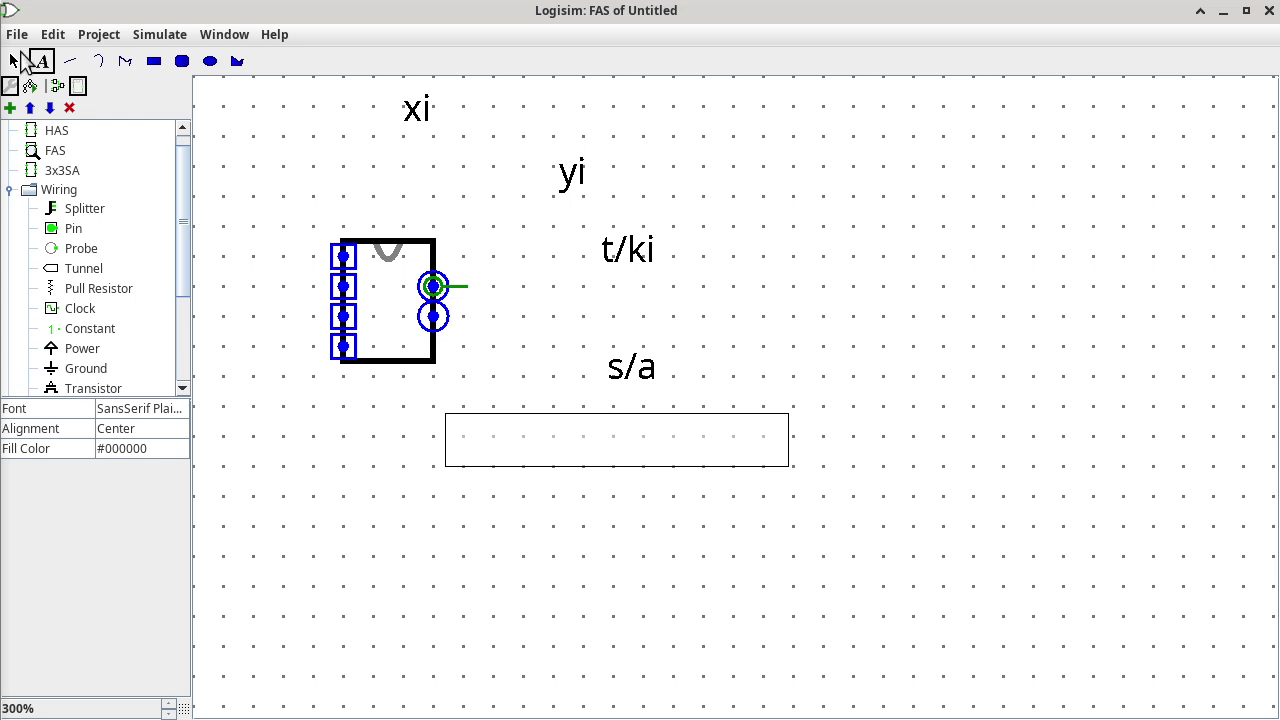
Add output labels t/ki+1 and d/si below s/a.
click(14, 61)
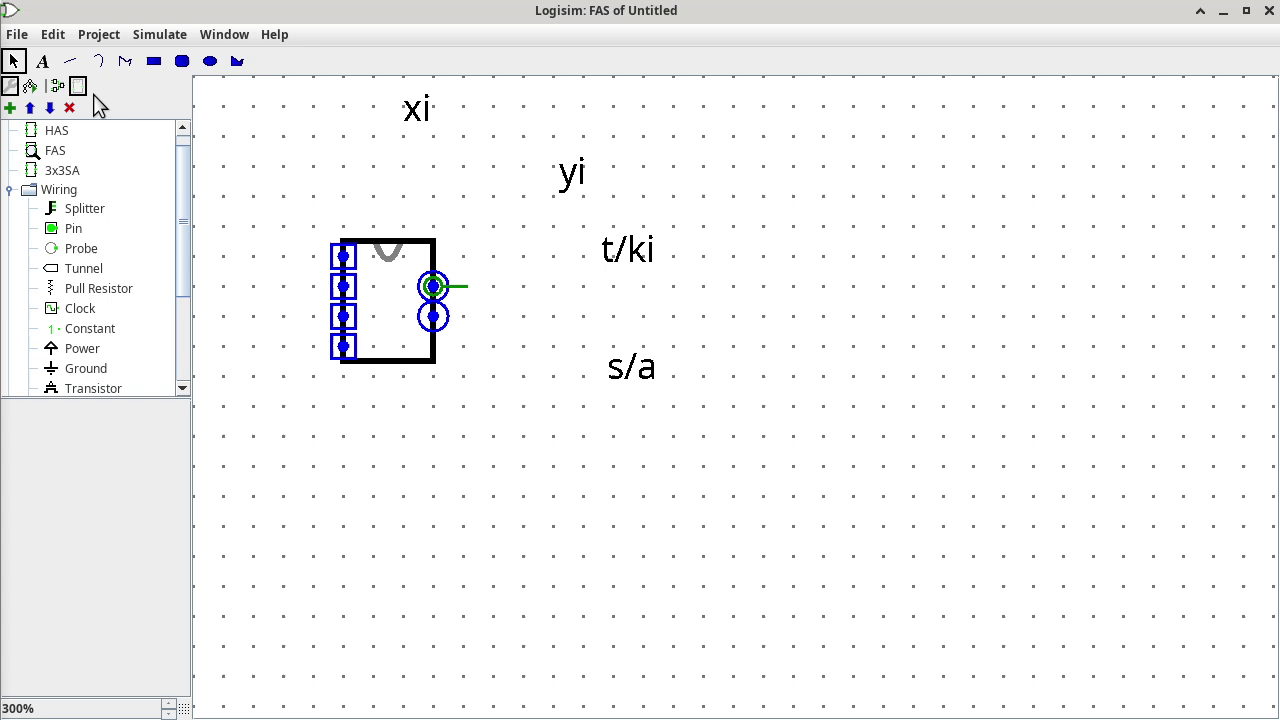
click(433, 316)
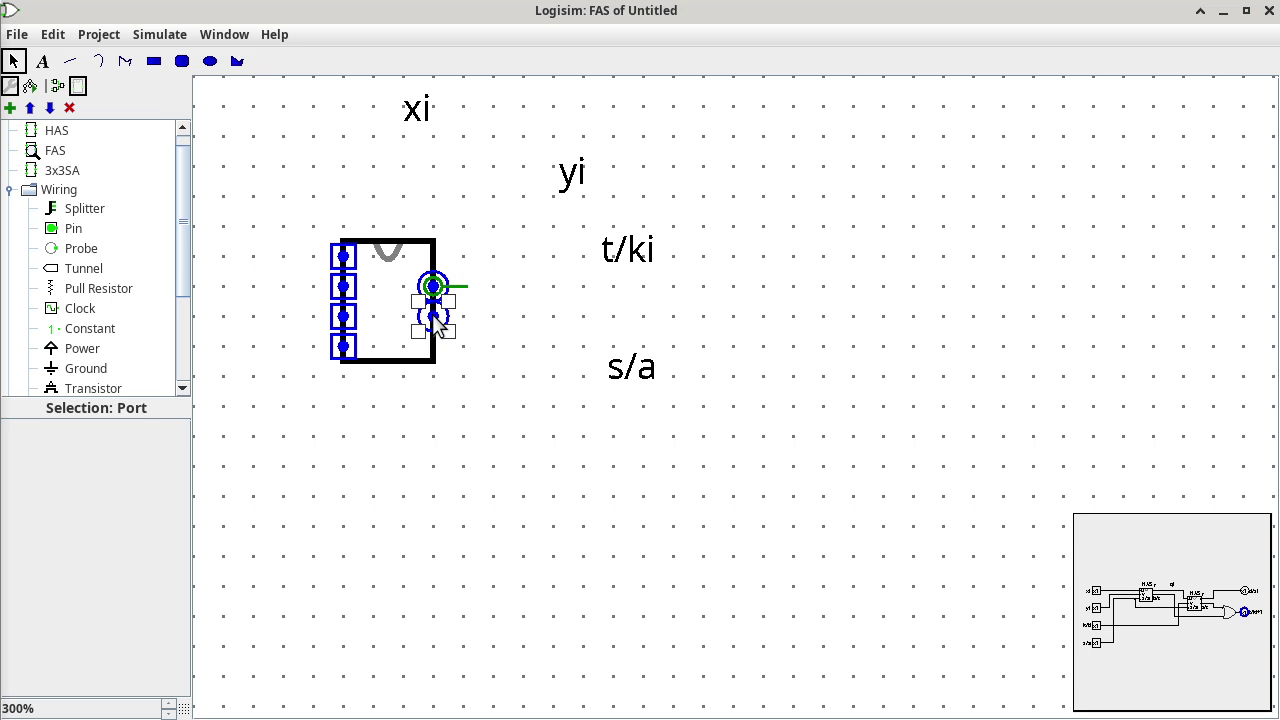
click(615, 507)
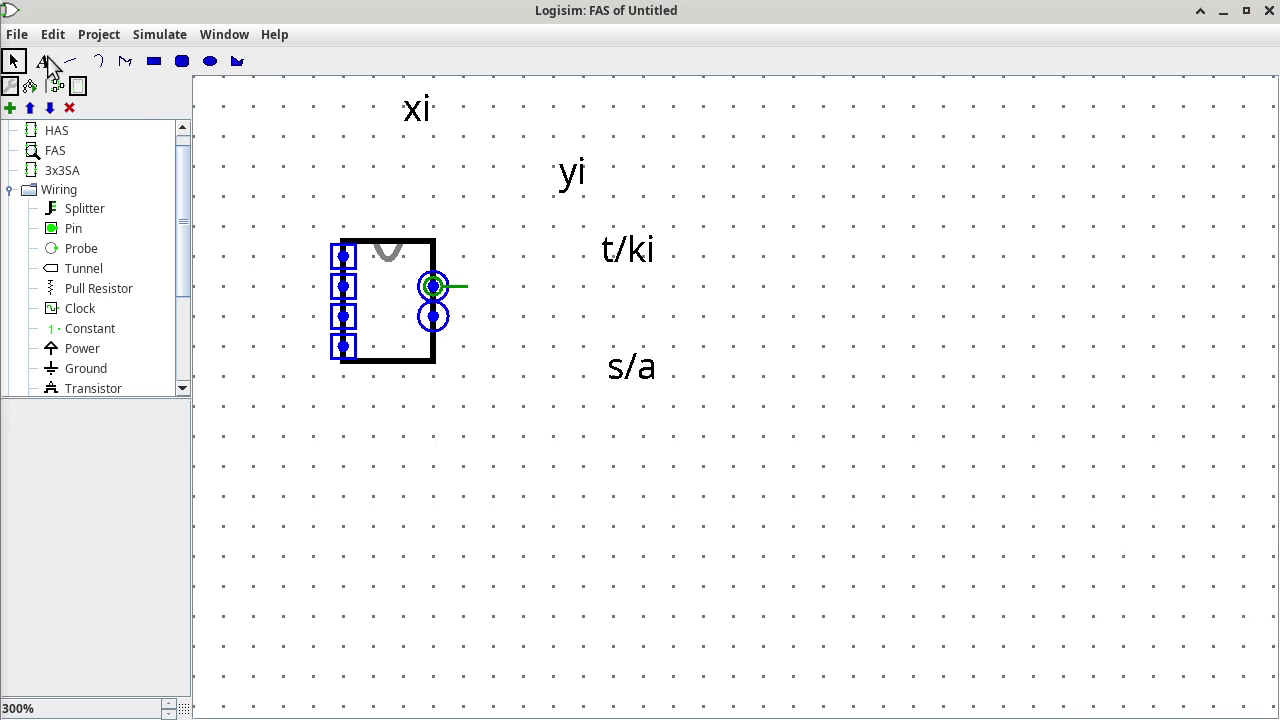
click(44, 62)
click(593, 491)
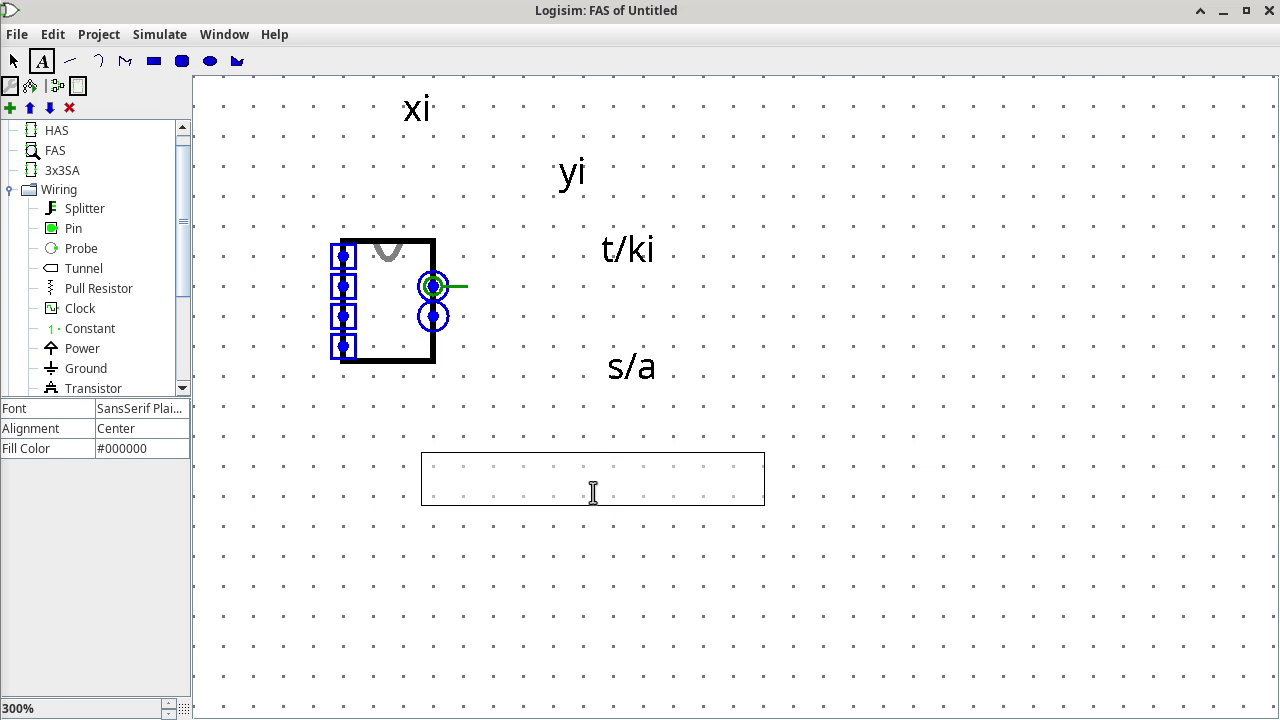
text(t/ki+1)
click(640, 590)
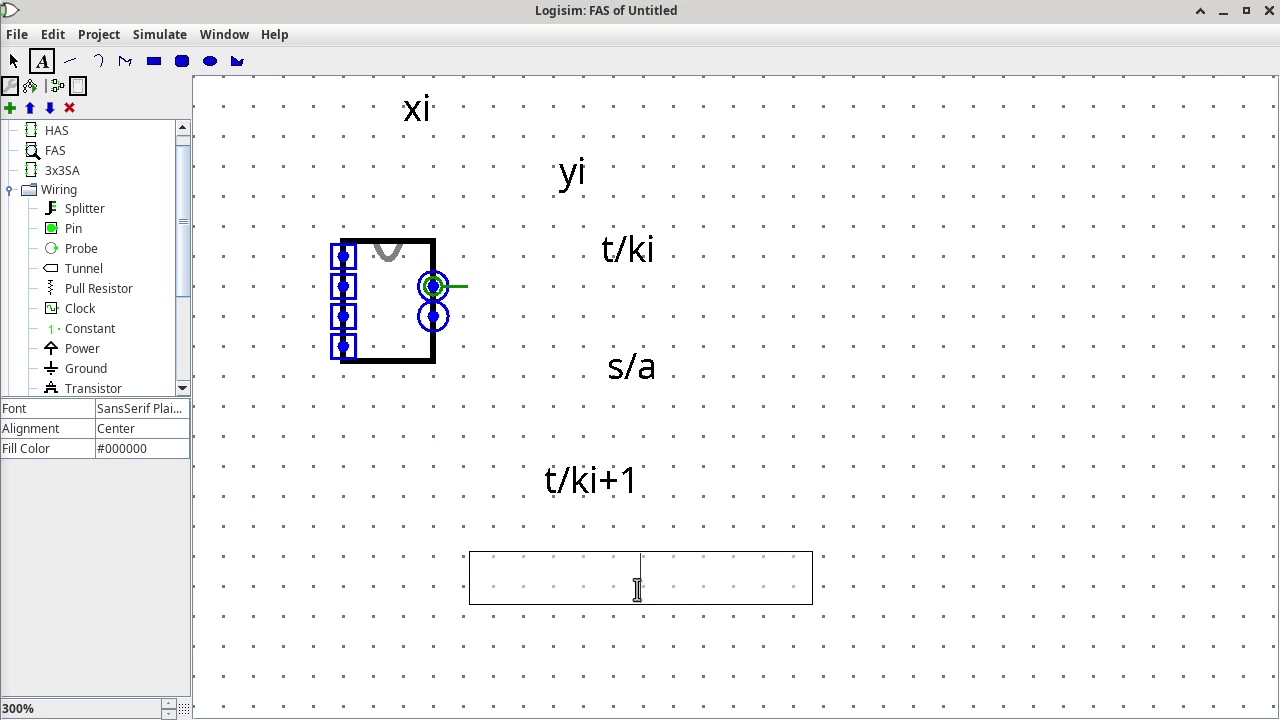
text(d/si)
key(Return)
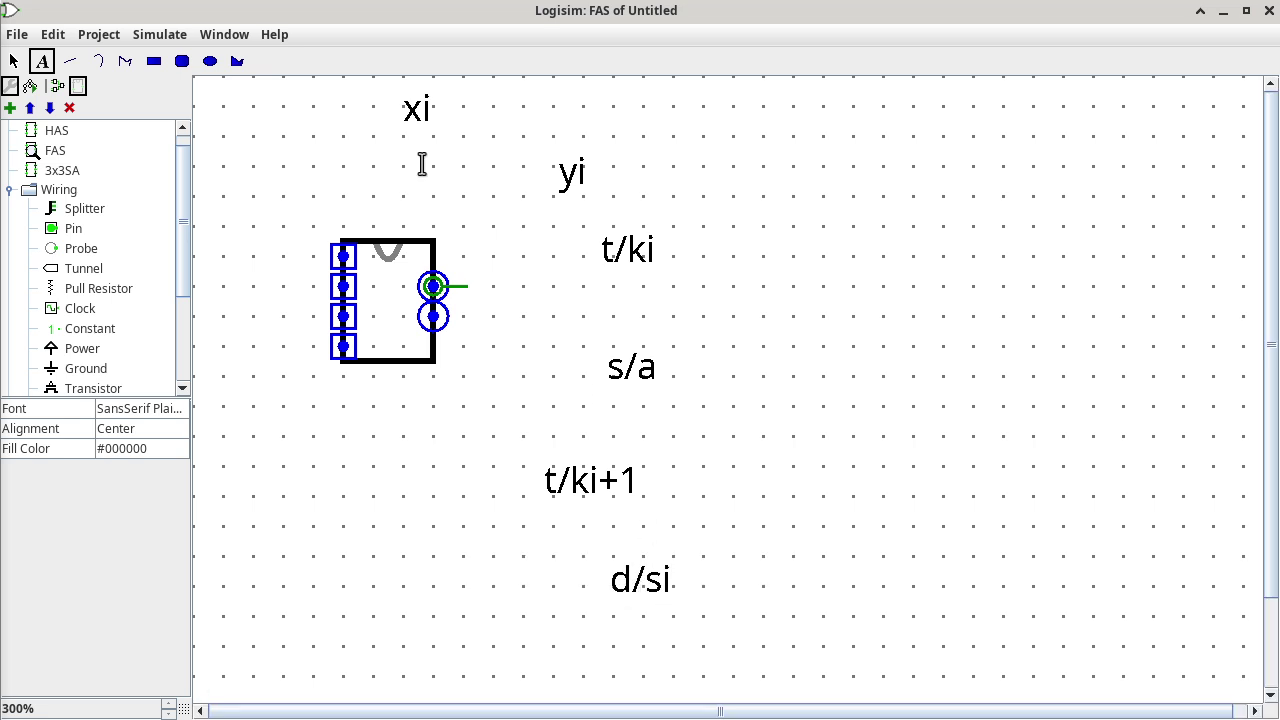
Place the xi, yi, t/ki and s/a labels beside the FAS block's four inputs.
click(14, 61)
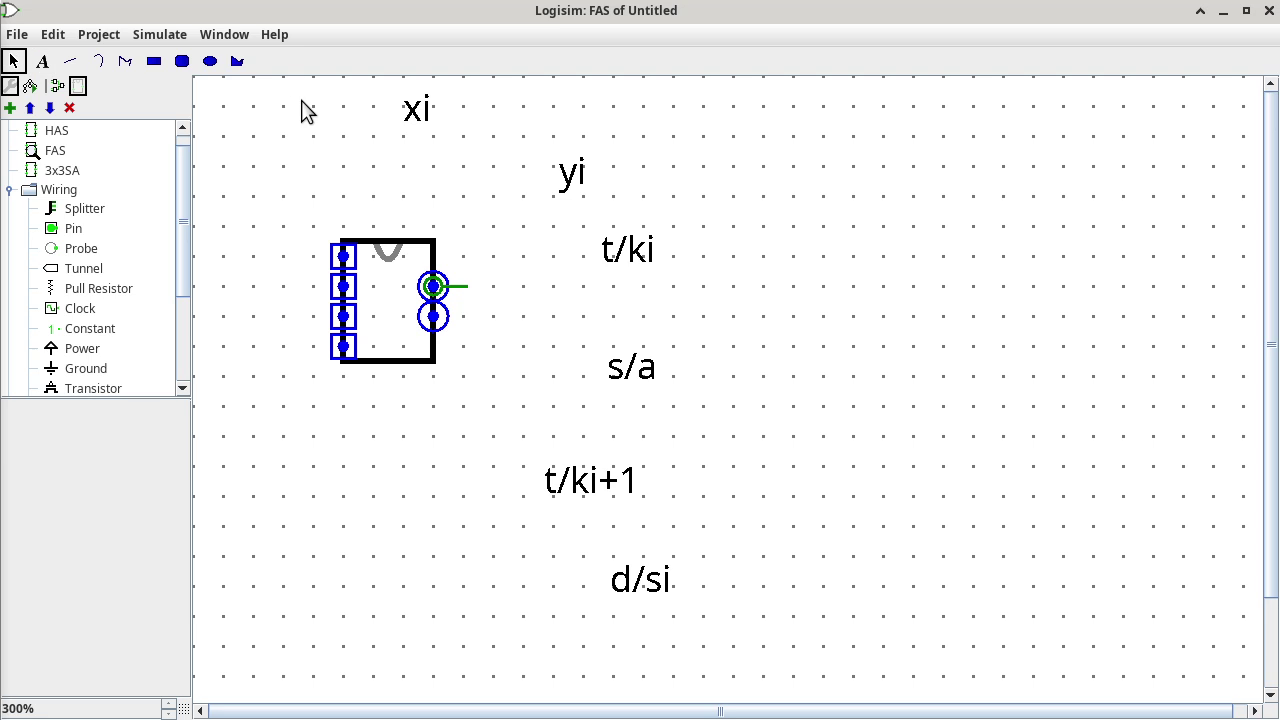
drag(409, 114, 366, 262)
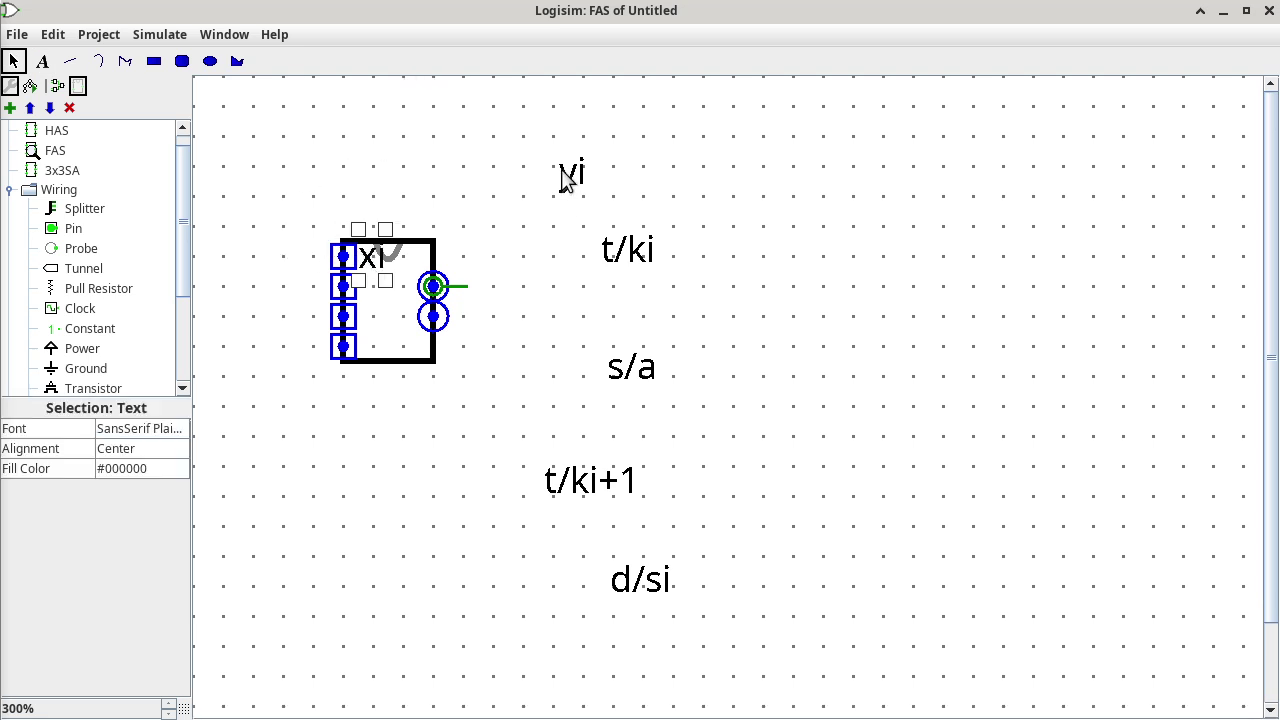
drag(569, 177, 368, 290)
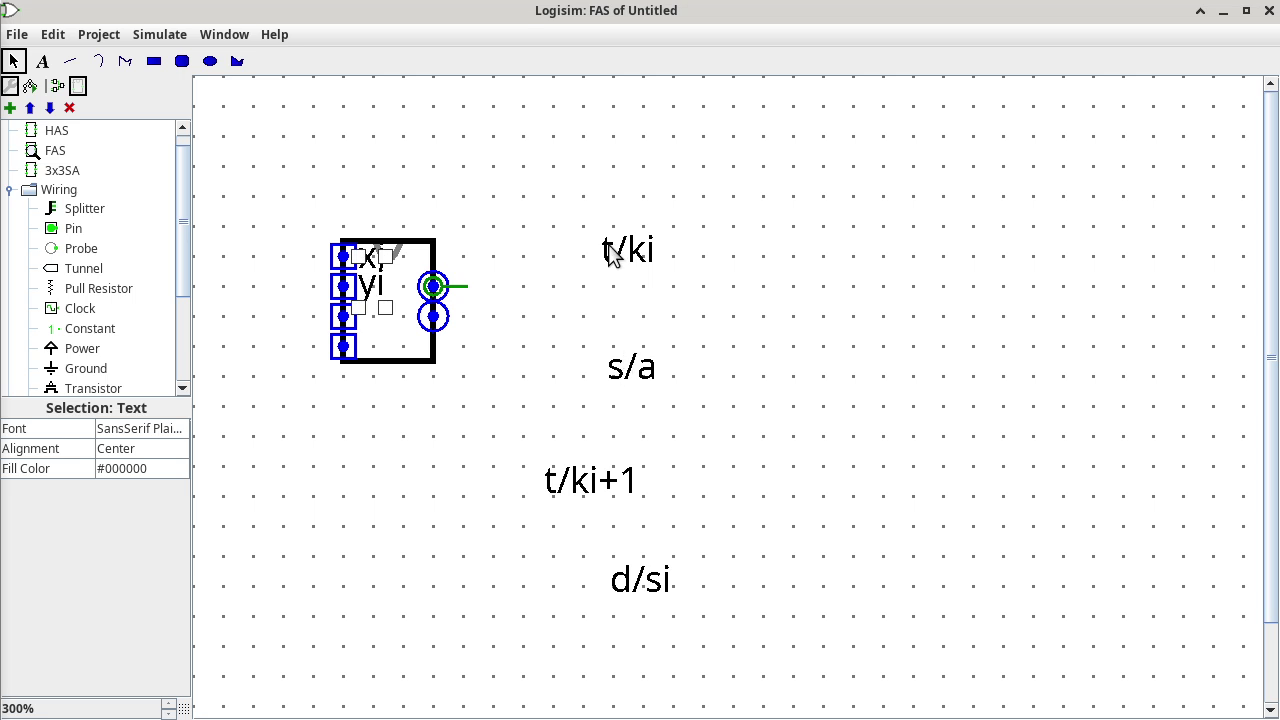
drag(611, 252, 370, 318)
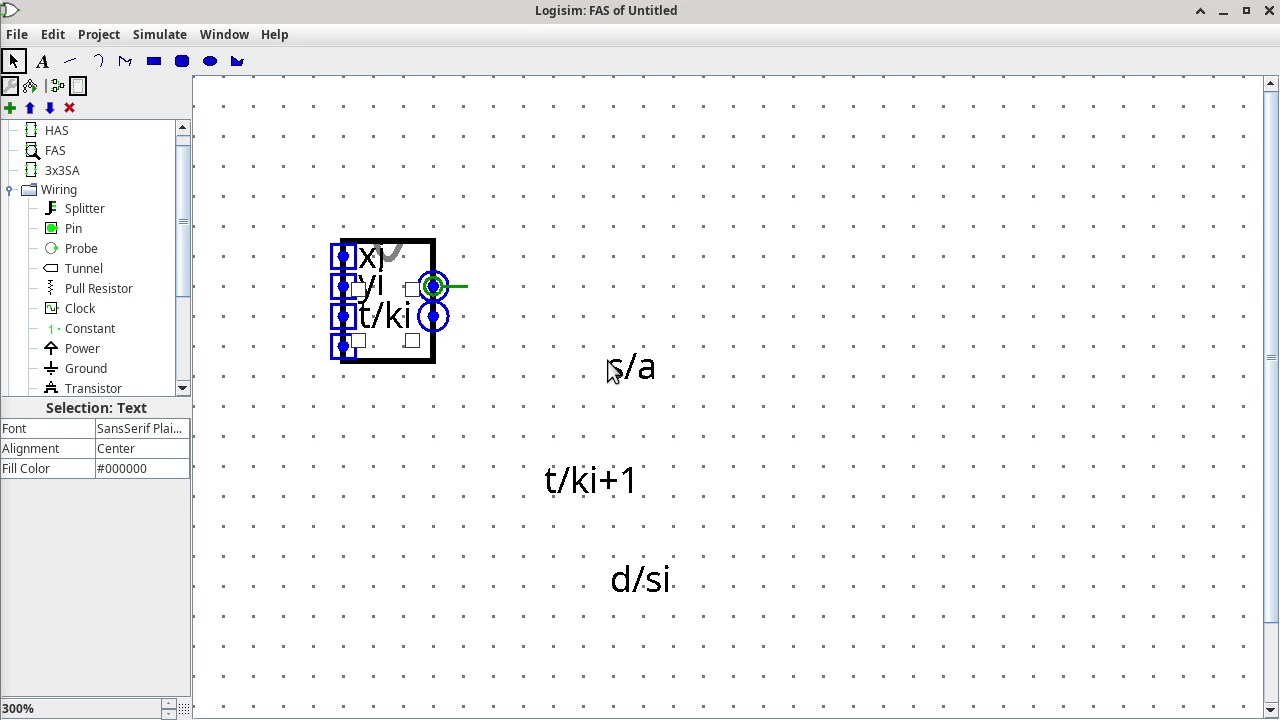
drag(612, 370, 337, 348)
Place the t/ki+1 and d/si labels beside the FAS block's lower and upper outputs.
drag(594, 486, 487, 352)
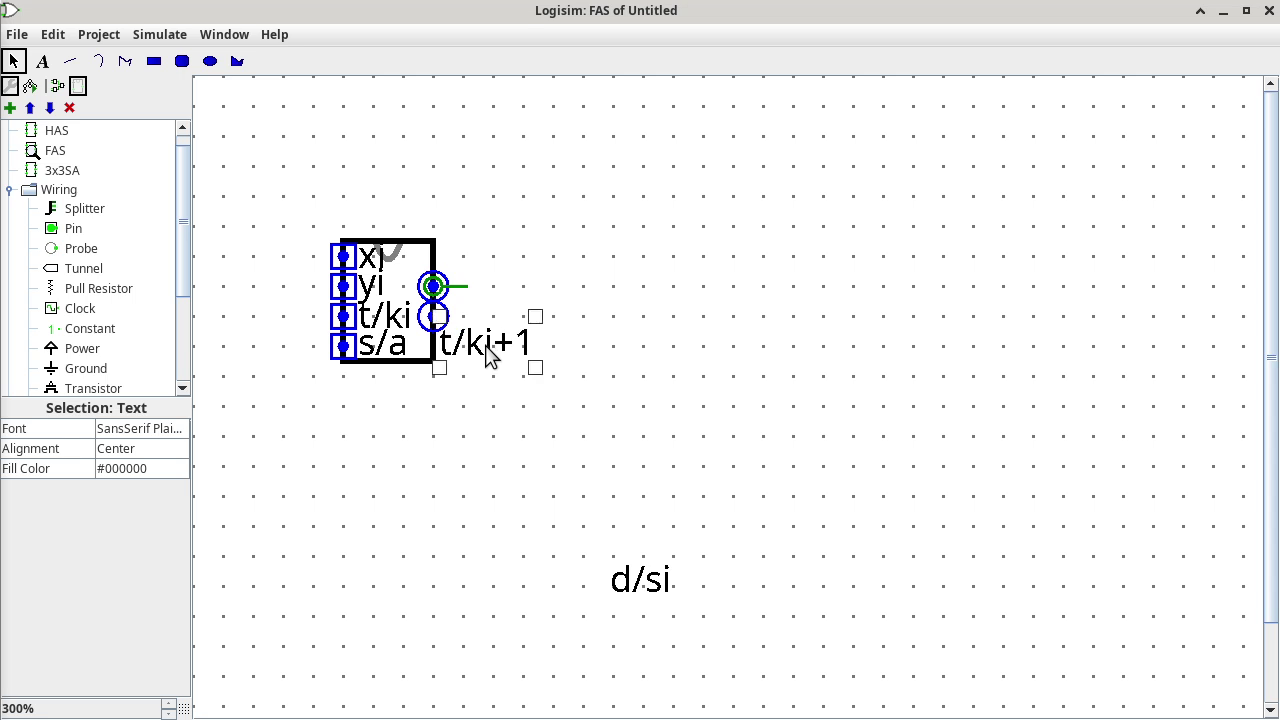
drag(630, 580, 475, 265)
click(606, 263)
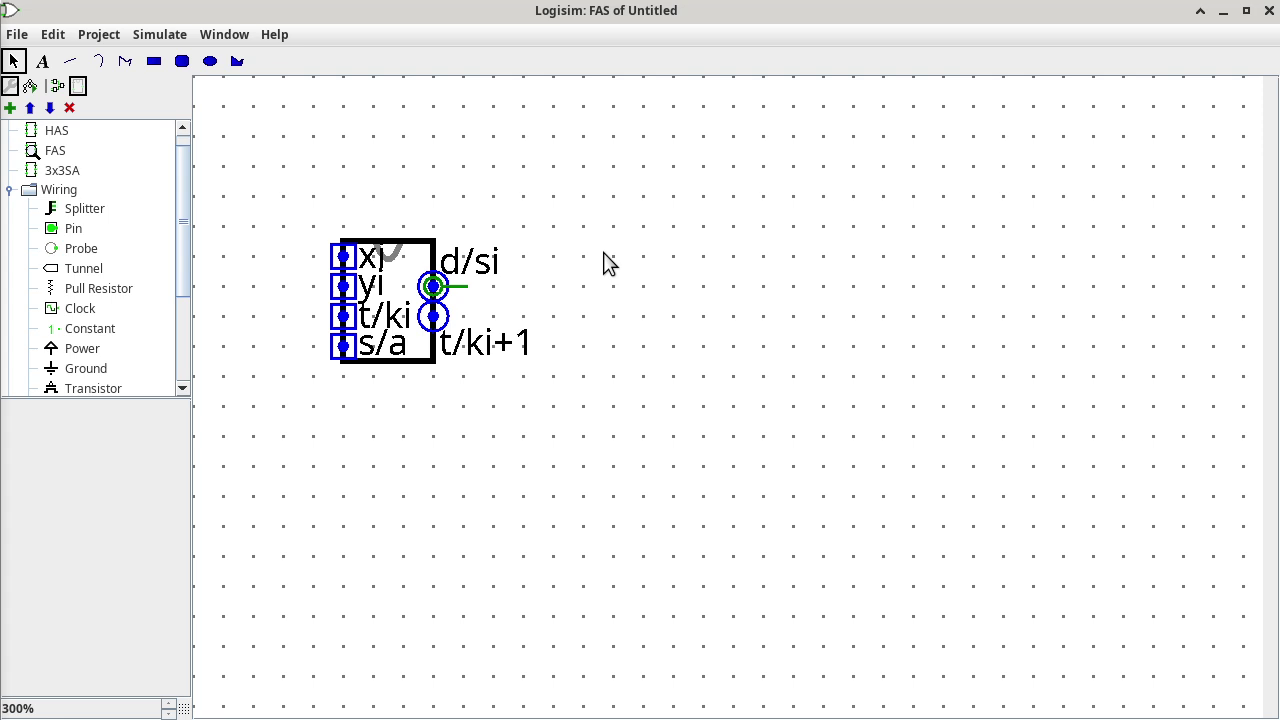
click(70, 174)
In 3x3SA, wire x bit 0, y bit 0, t/k0 and subtraction into the top FAS's xi, yi, t/ki, s/a.
double_click(70, 174)
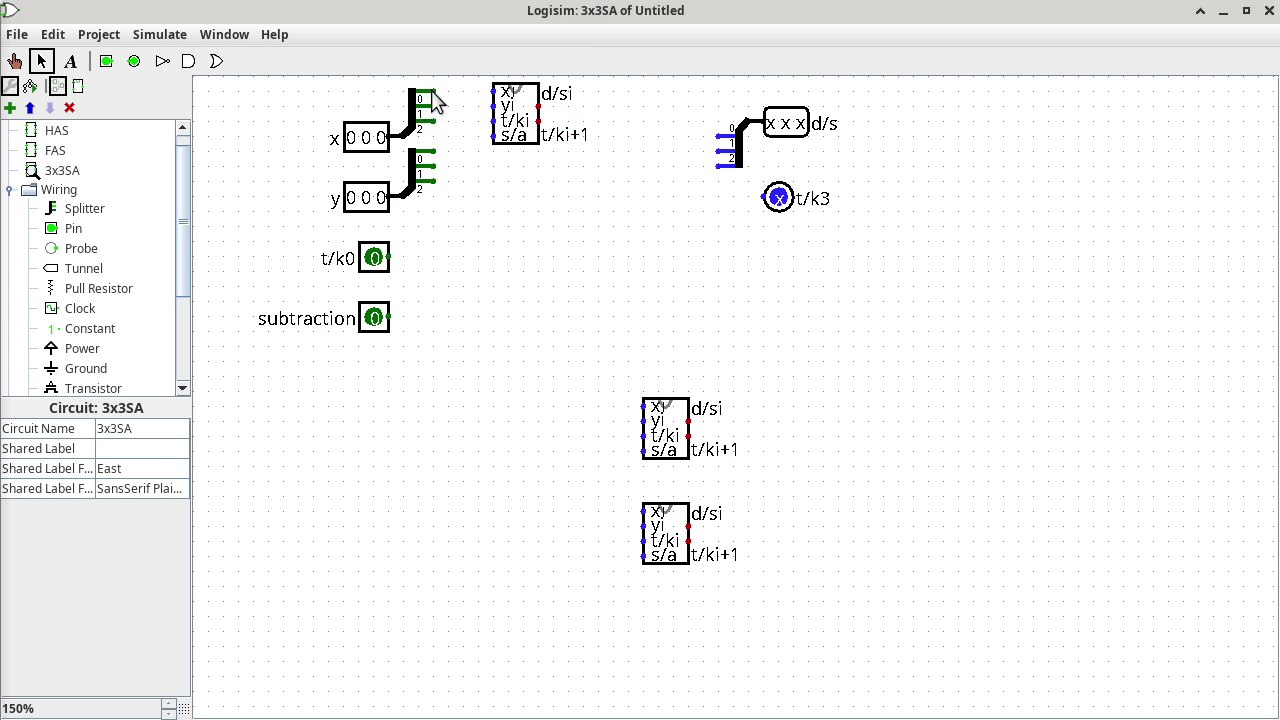
drag(431, 91, 493, 91)
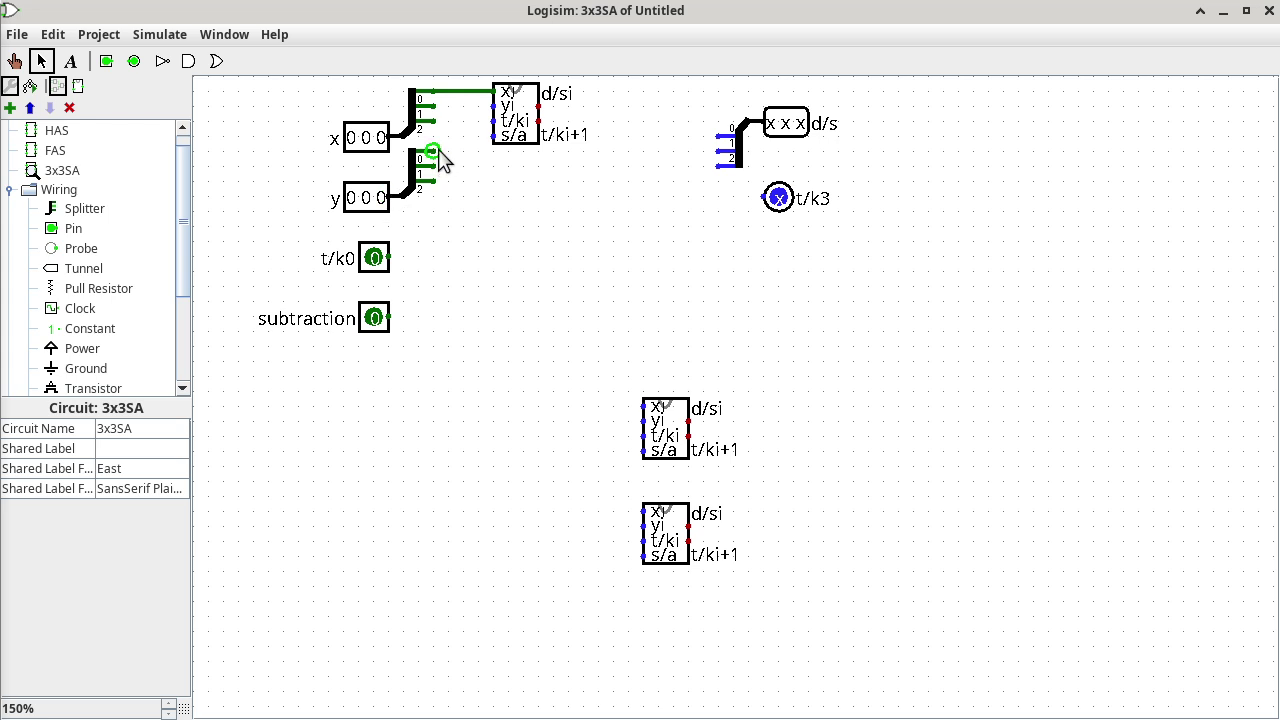
drag(432, 152, 551, 96)
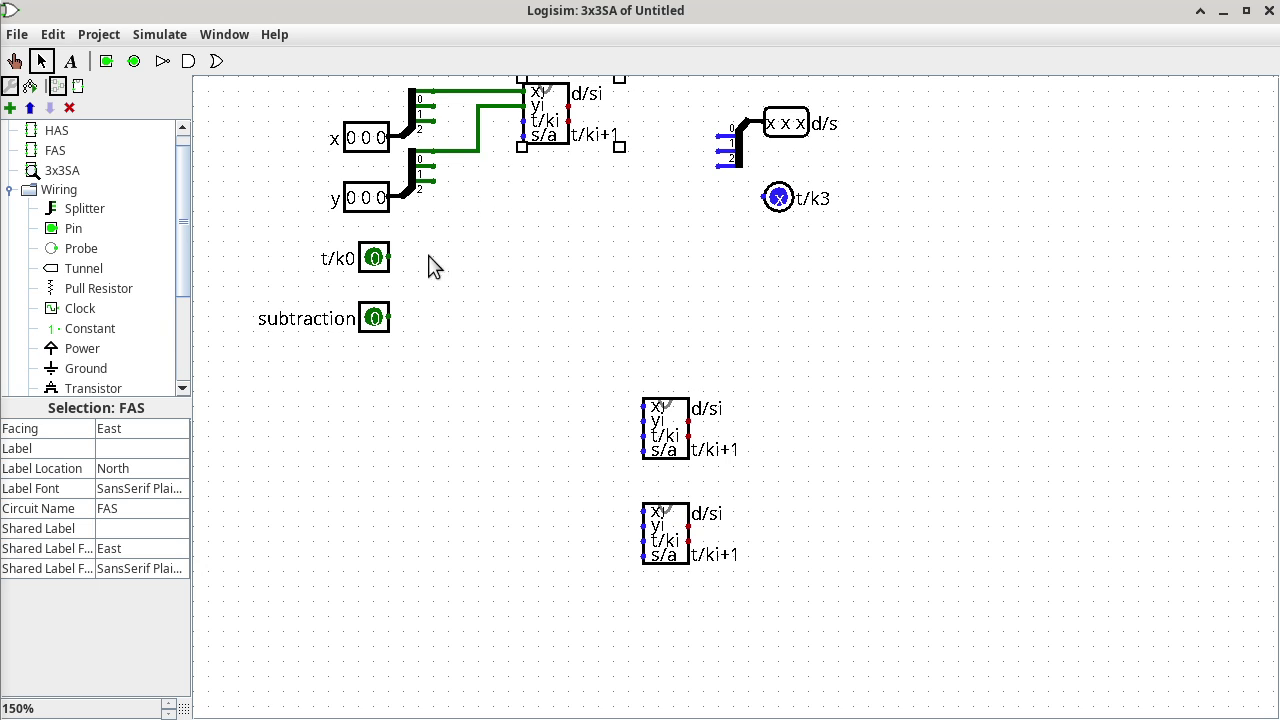
drag(389, 258, 522, 121)
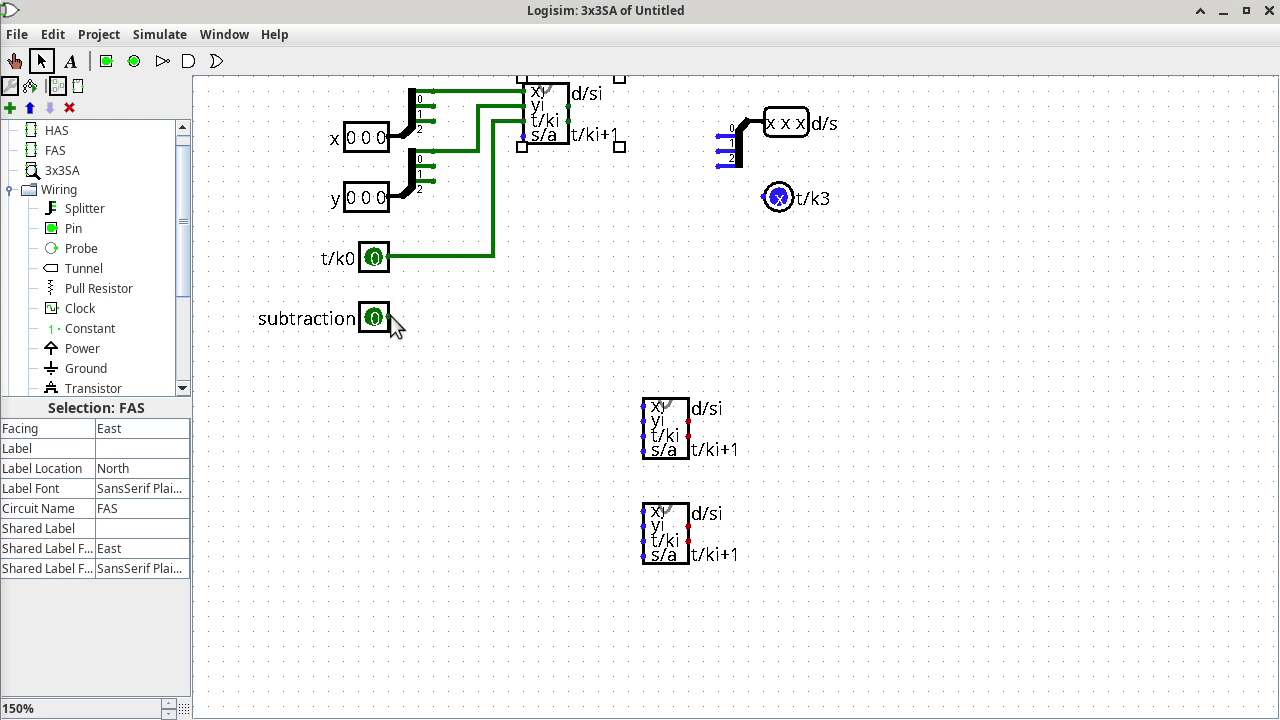
drag(391, 320, 510, 136)
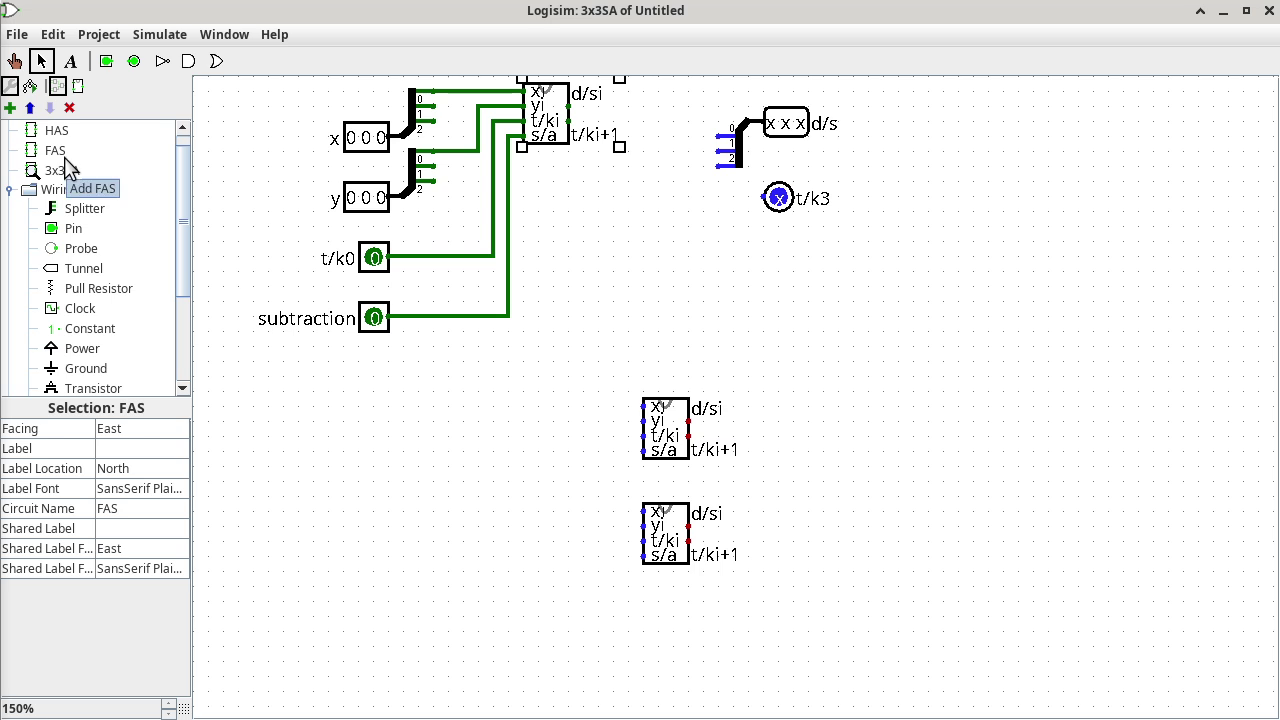
Change the FAS circuit's third input pin label from k/ti to t/ki.
double_click(55, 150)
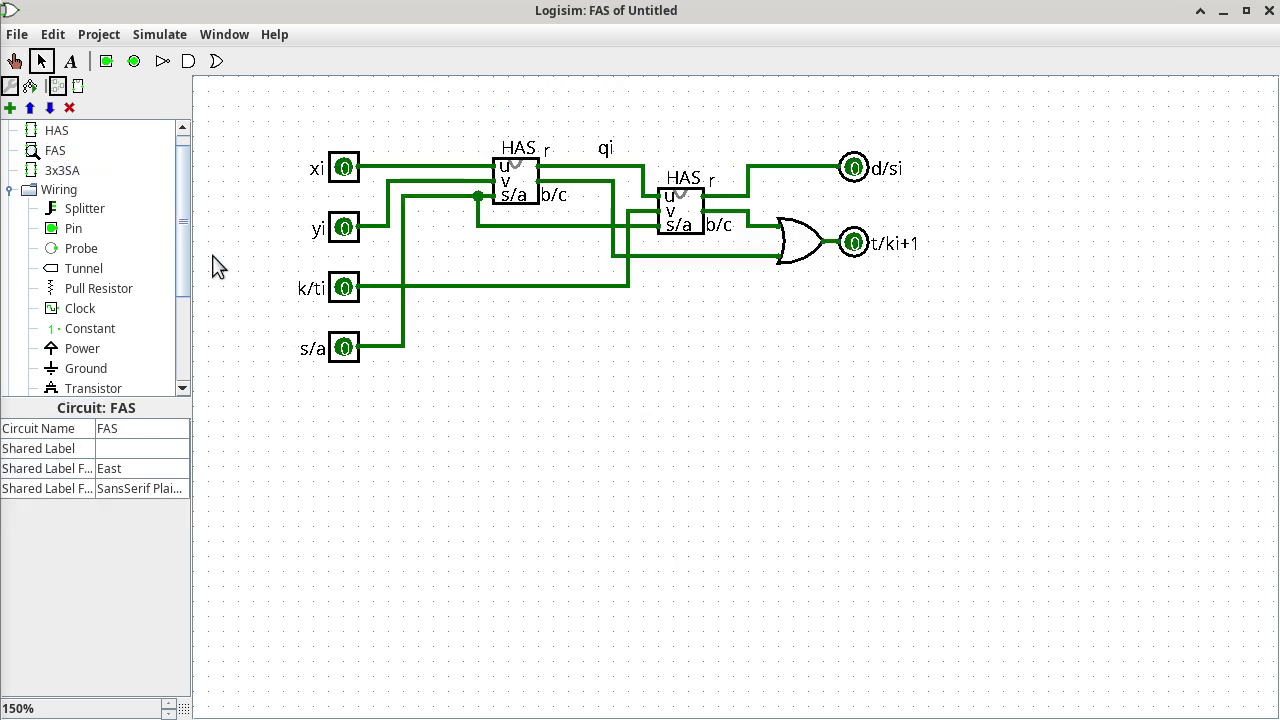
click(345, 292)
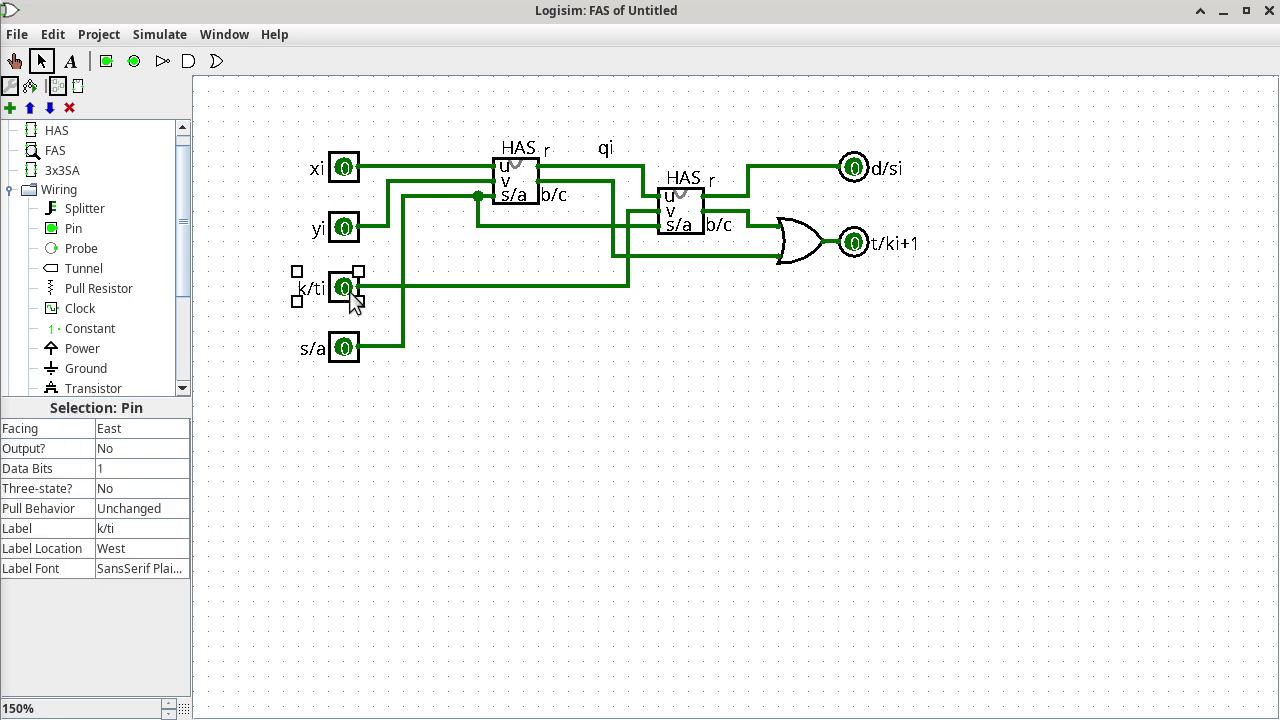
click(133, 530)
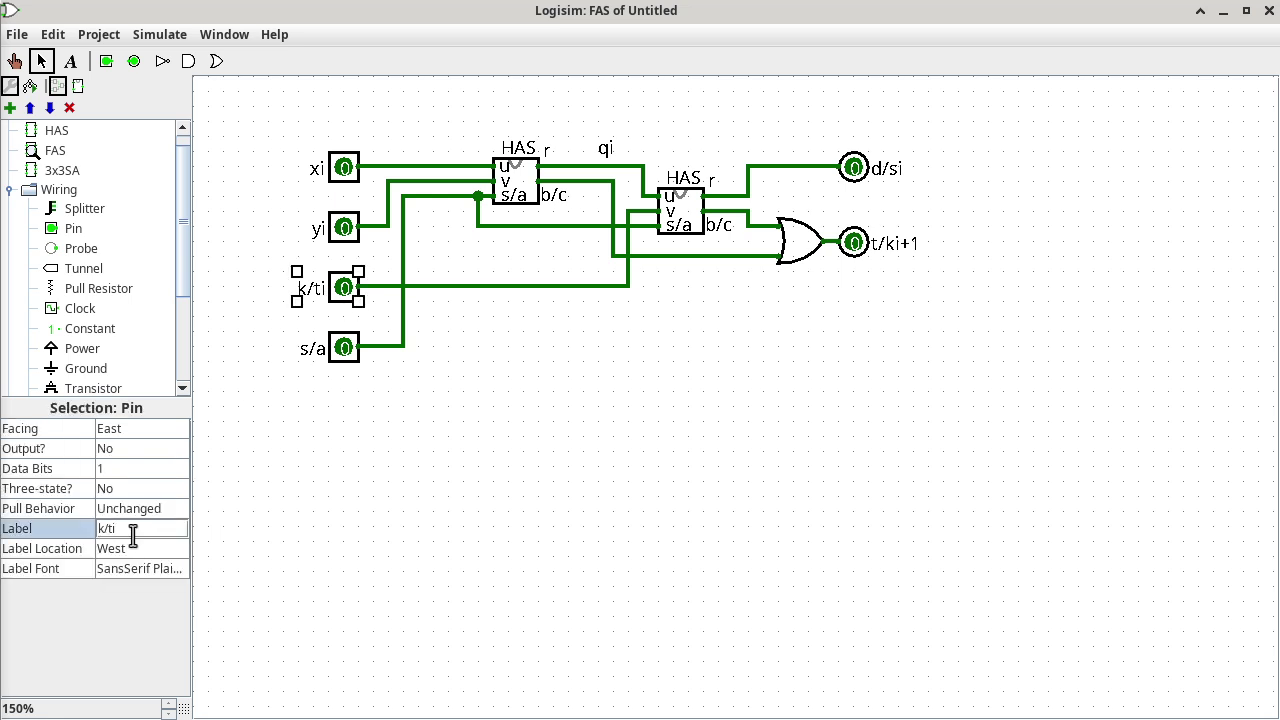
key(BackSpace)
key(BackSpace)
key(BackSpace)
key(BackSpace)
text(t/ki)
key(Return)
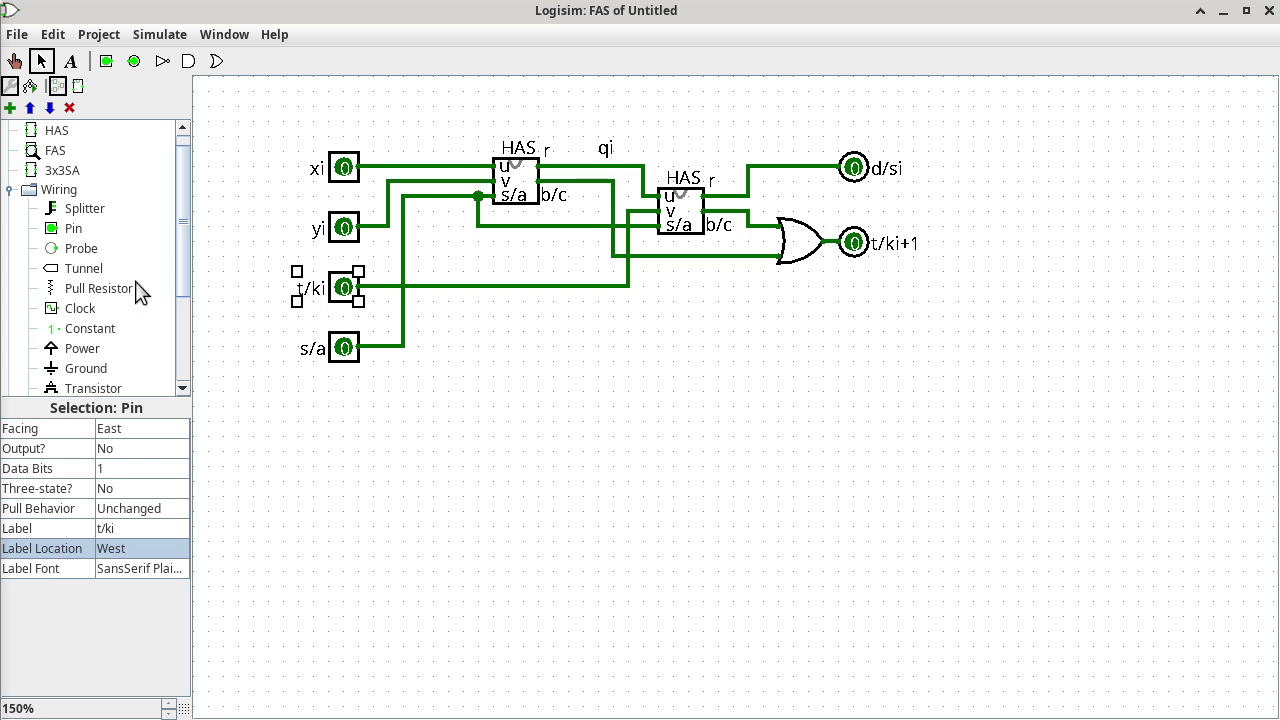
click(58, 172)
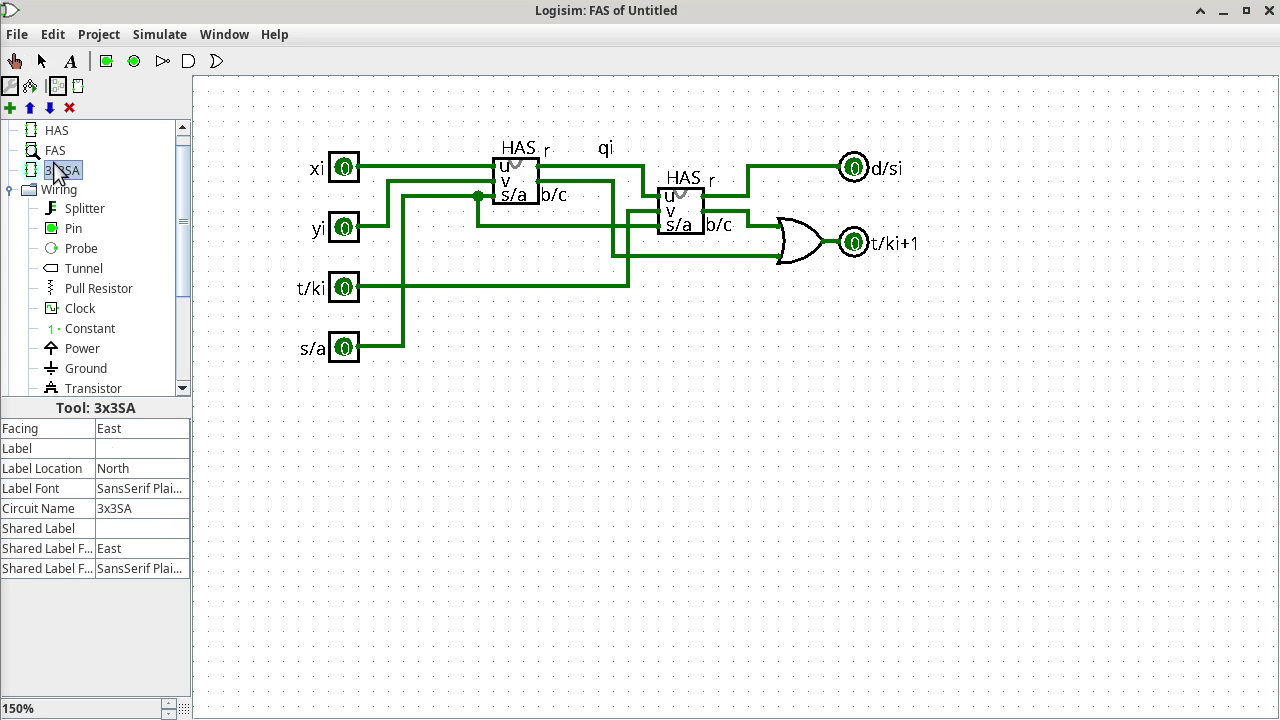
Move the second and third FAS adders up and wire x bit 1 and y bit 1 to the second's xi and yi.
double_click(58, 172)
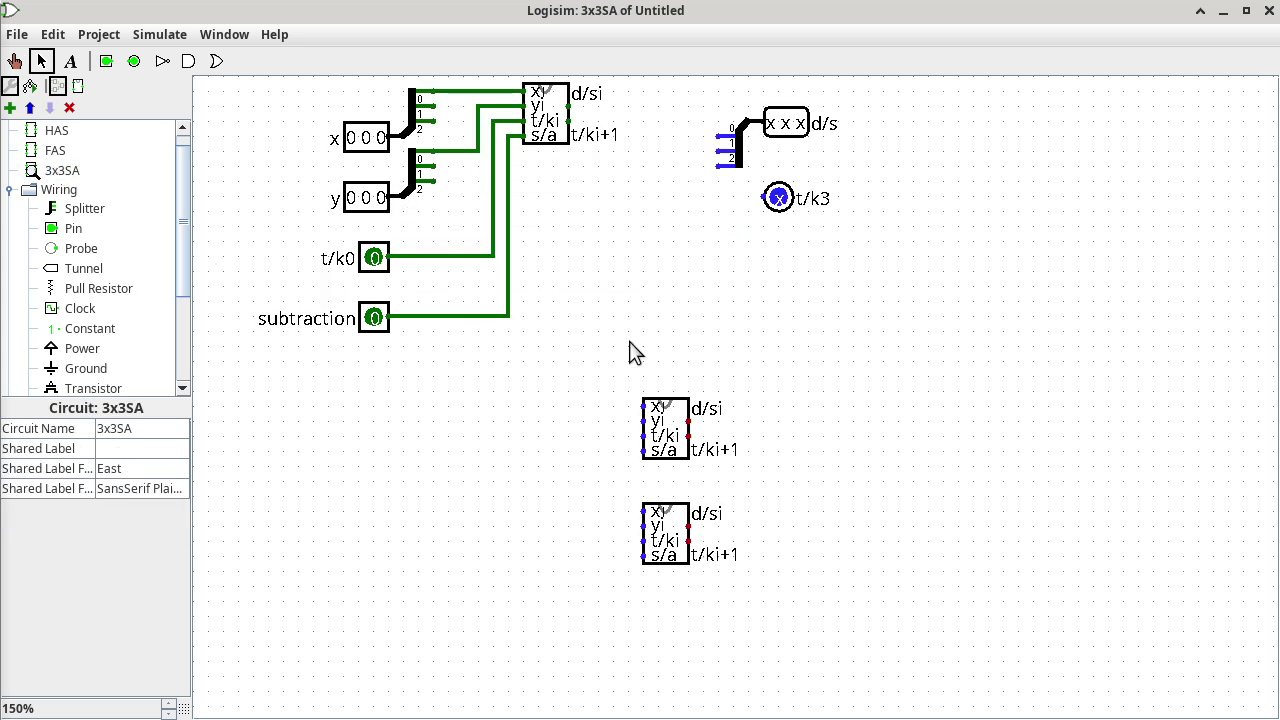
drag(662, 428, 590, 196)
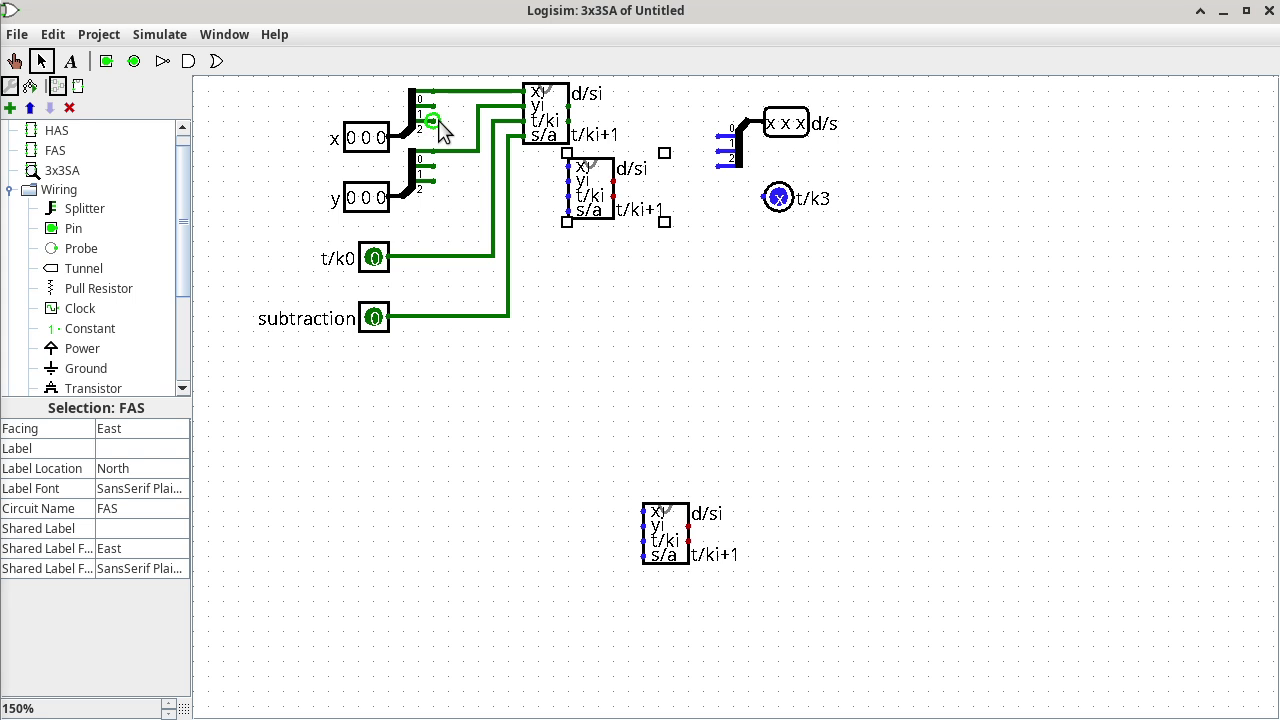
mouse_move(434, 103)
mouse_down()
mouse_move(466, 107)
mouse_move(476, 170)
mouse_move(567, 165)
mouse_up()
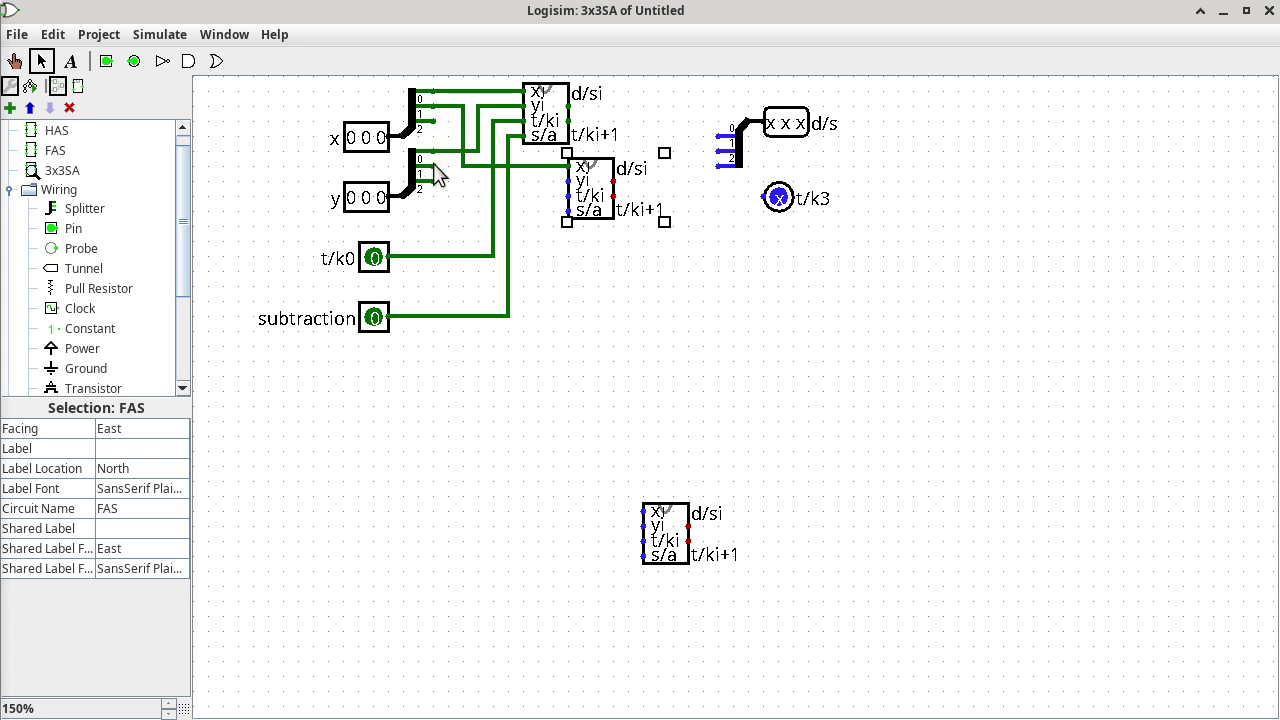
mouse_move(437, 172)
mouse_down()
mouse_move(449, 171)
mouse_move(453, 197)
mouse_move(561, 192)
mouse_up()
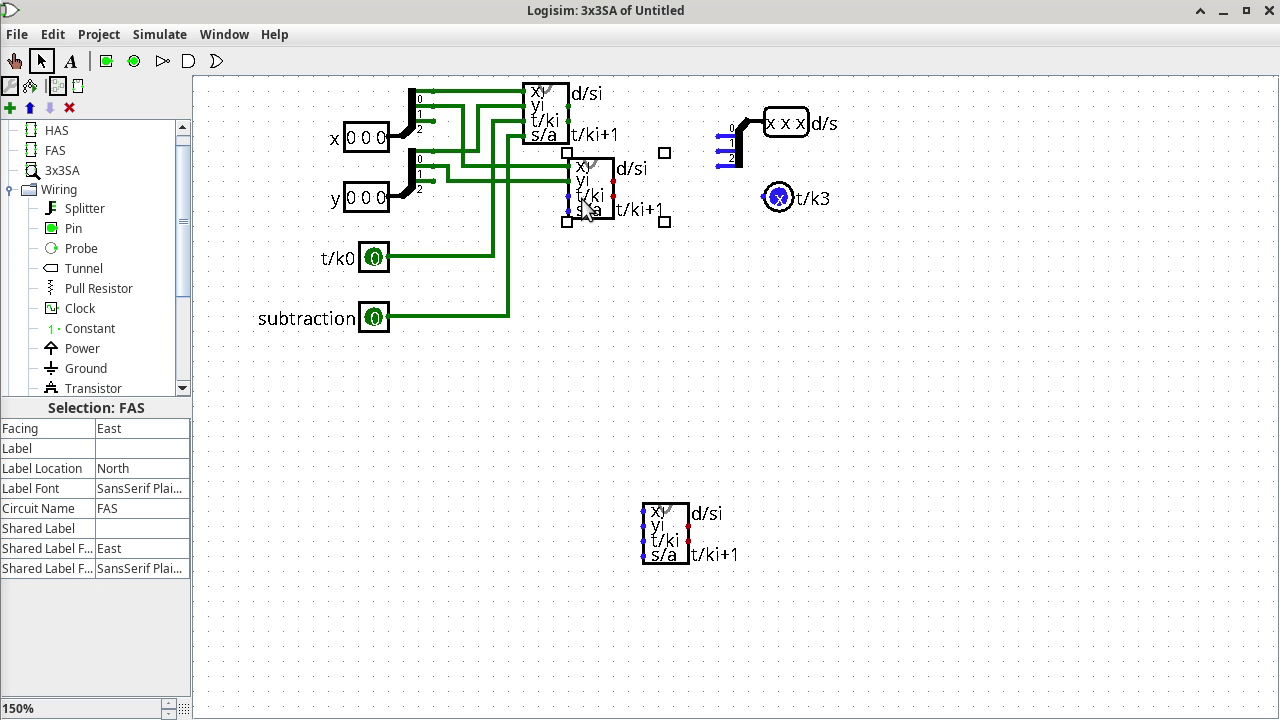
drag(665, 535, 634, 260)
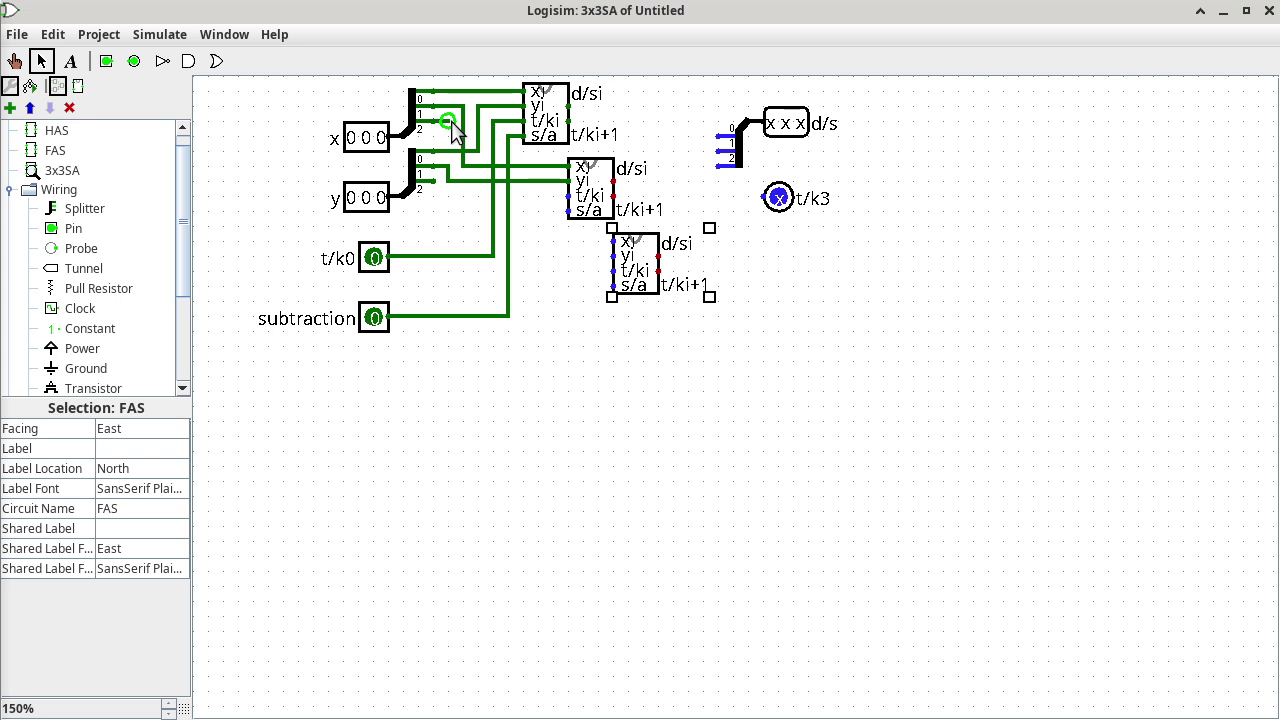
Shift the top FAS adder right to align it and extend its s/a wiring.
drag(452, 121, 452, 134)
drag(452, 134, 452, 131)
drag(554, 113, 599, 113)
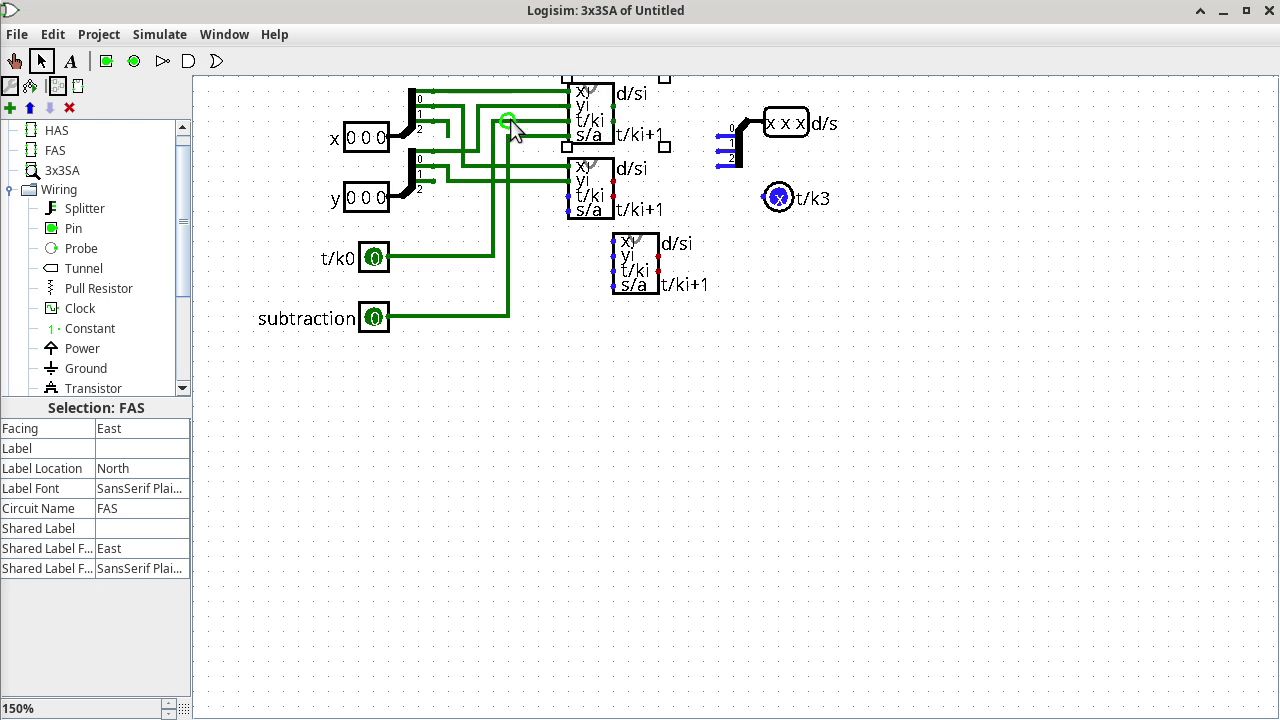
drag(463, 137, 510, 130)
Move the subtraction, t/k0 and splitter wires right, connecting x bit 2 to the third adder's xi.
click(509, 158)
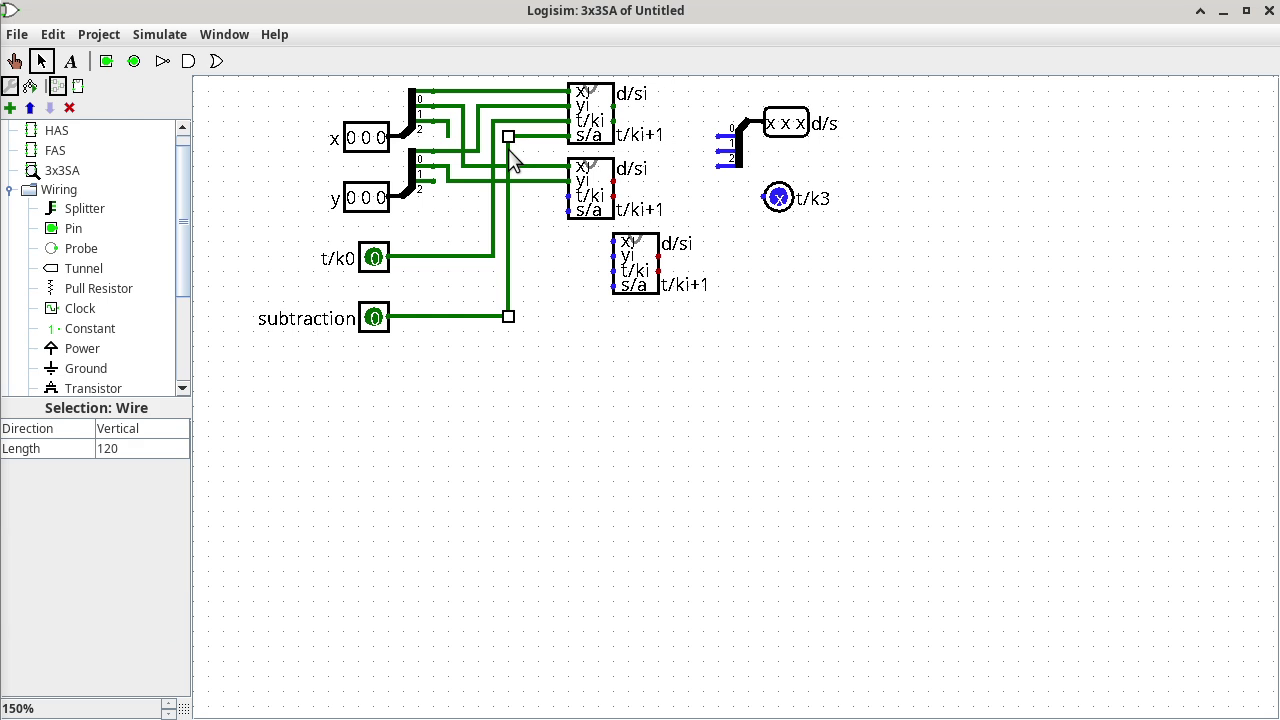
drag(510, 160, 492, 132)
click(492, 150)
drag(501, 132, 502, 132)
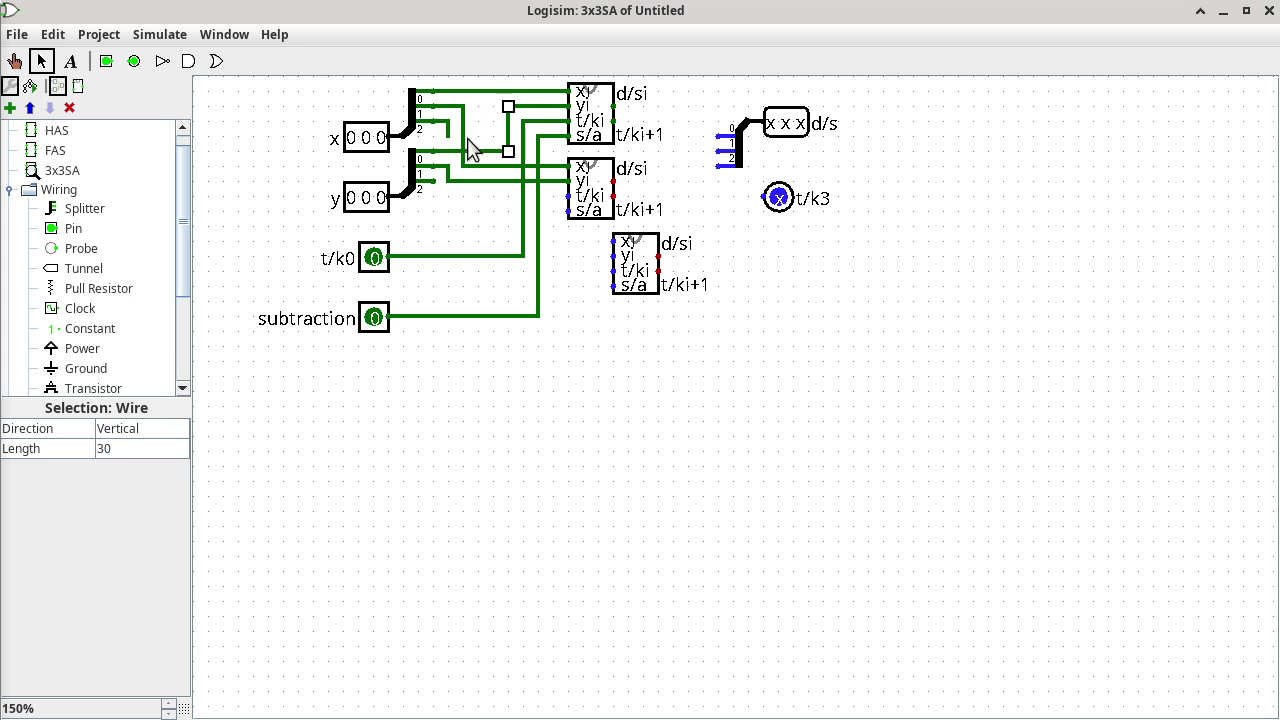
click(464, 145)
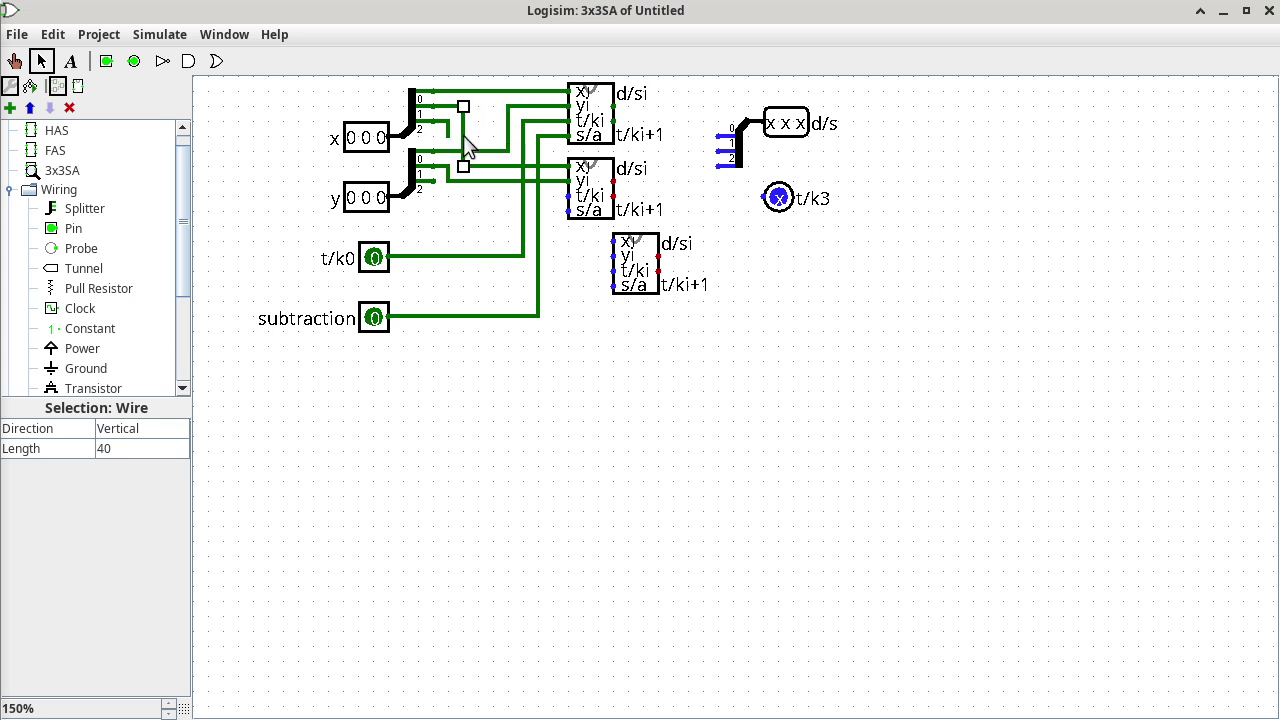
drag(464, 145, 600, 242)
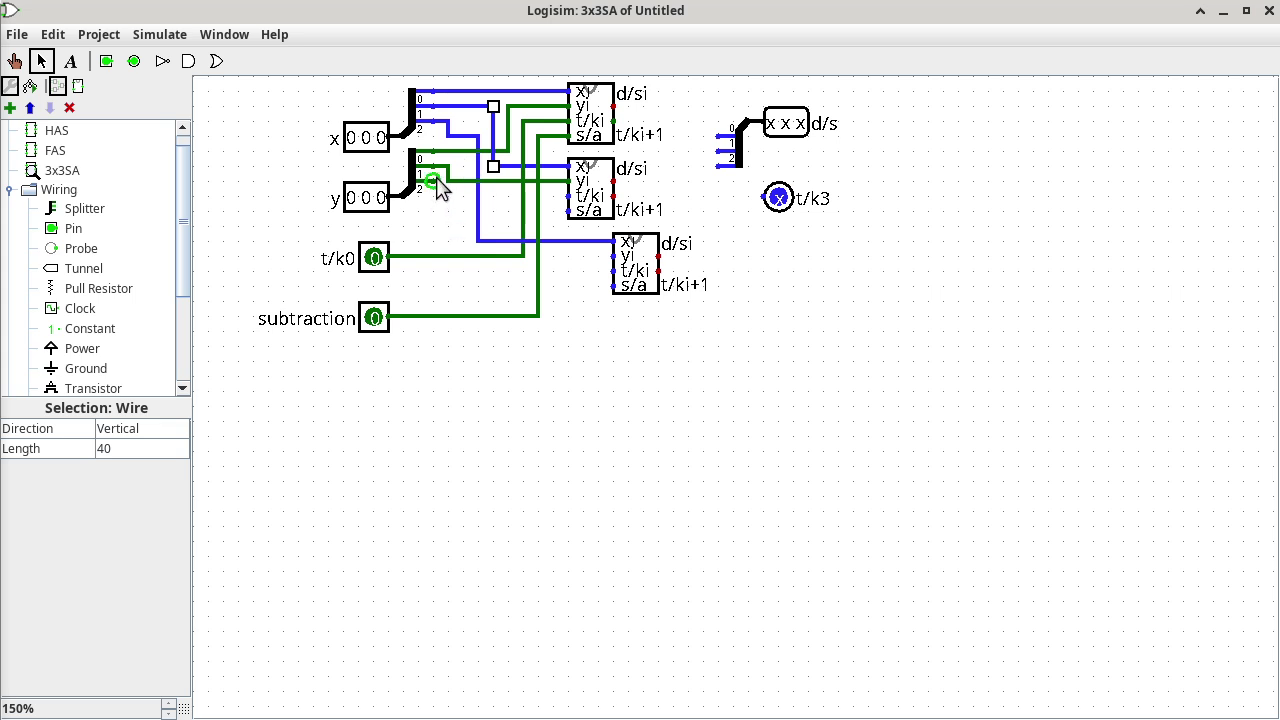
Wire y bit 2 and subtraction into the third FAS adder and nudge the bottom adder lower.
mouse_move(437, 181)
mouse_down()
mouse_move(437, 228)
mouse_move(562, 228)
mouse_move(540, 229)
mouse_move(563, 262)
mouse_move(611, 257)
mouse_up()
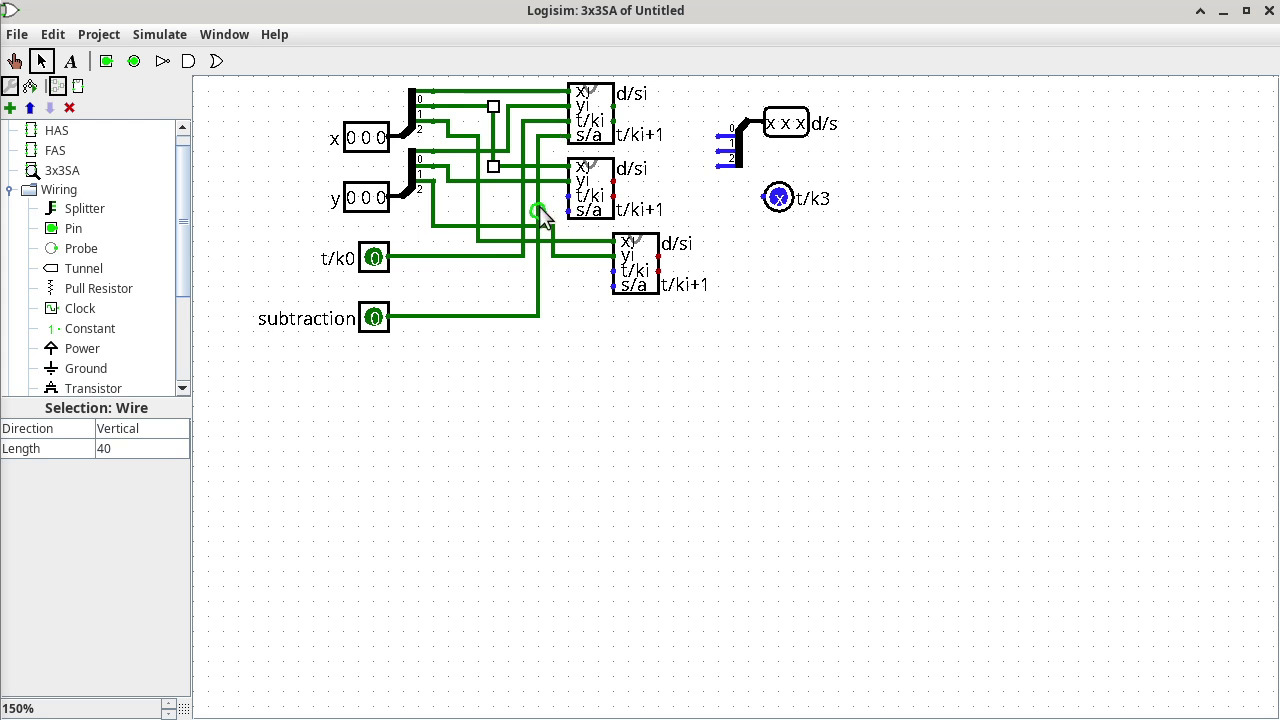
drag(538, 210, 568, 210)
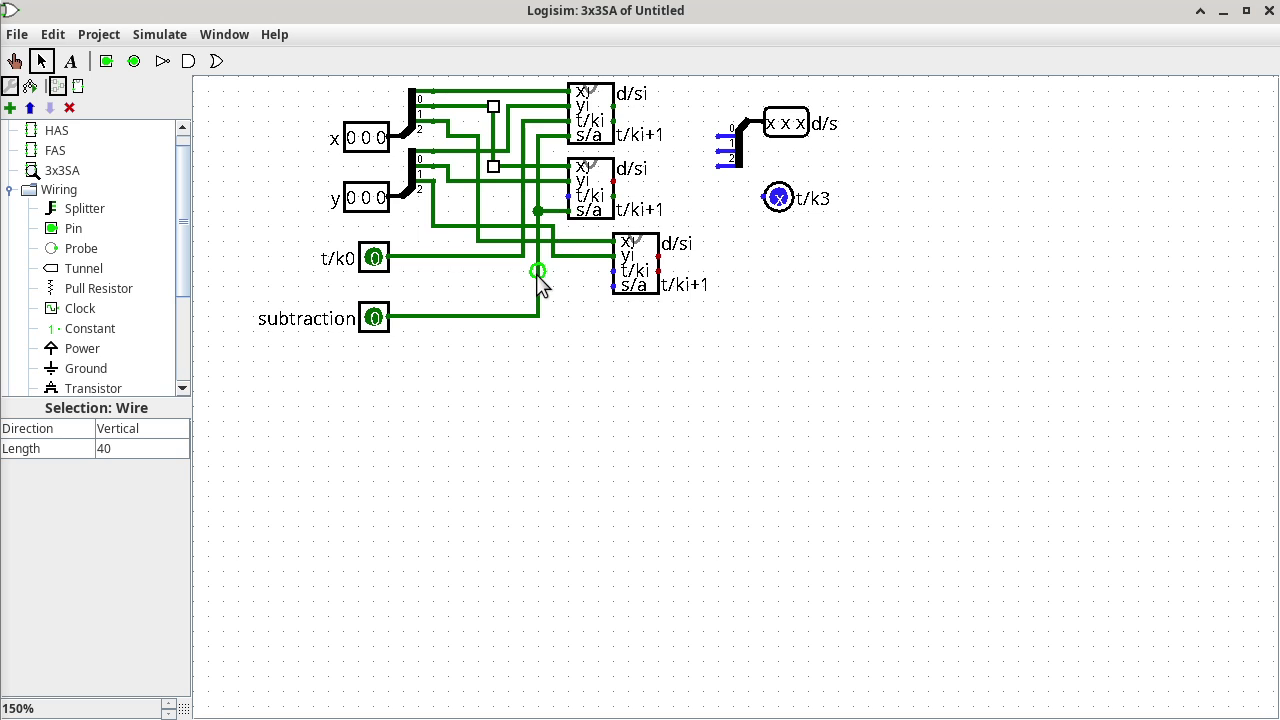
drag(538, 287, 613, 286)
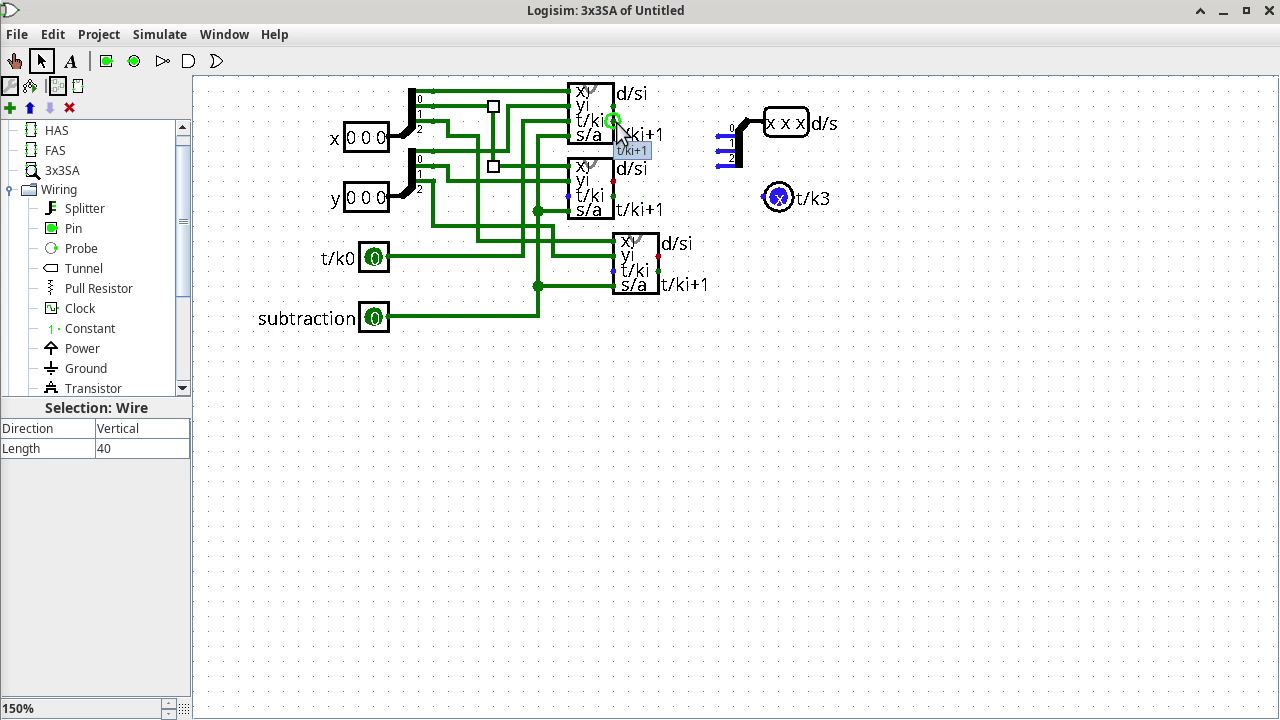
drag(616, 125, 569, 190)
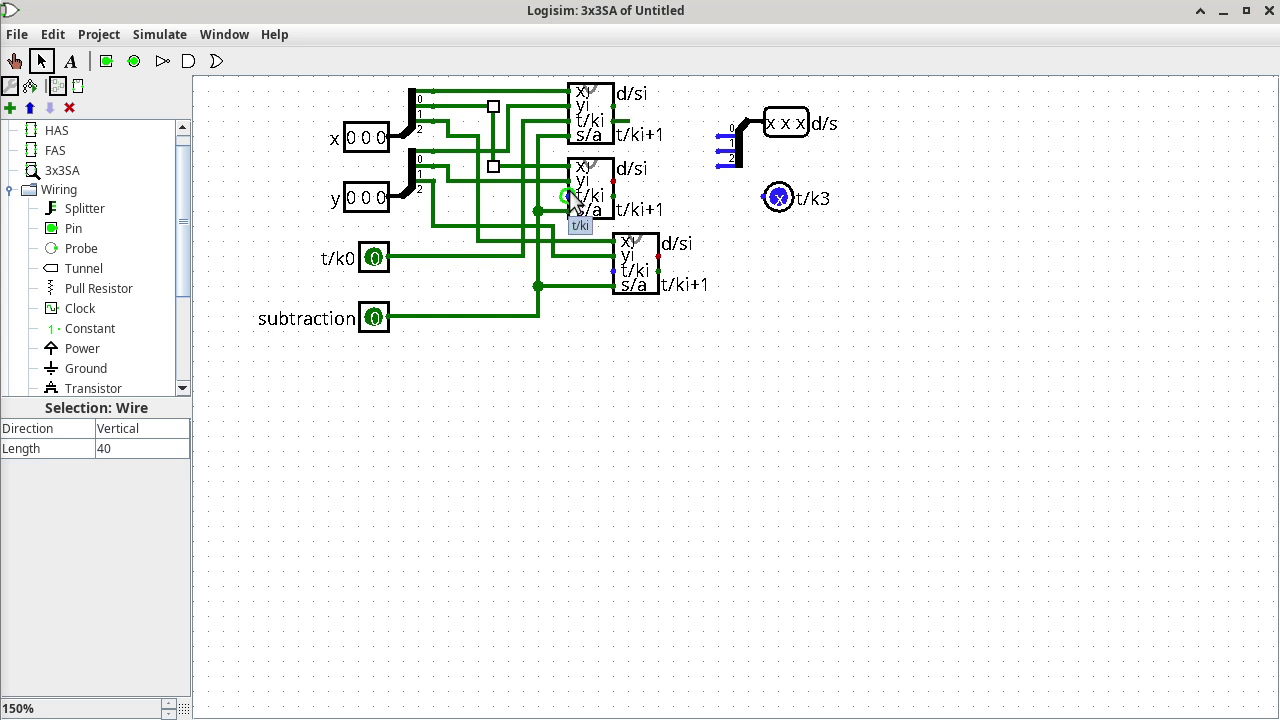
mouse_move(630, 270)
mouse_down()
mouse_move(624, 289)
mouse_move(625, 274)
mouse_up()
Move the middle FAS right and shift the output splitter, d/s pin and t/k3 probe further right.
drag(590, 195, 650, 193)
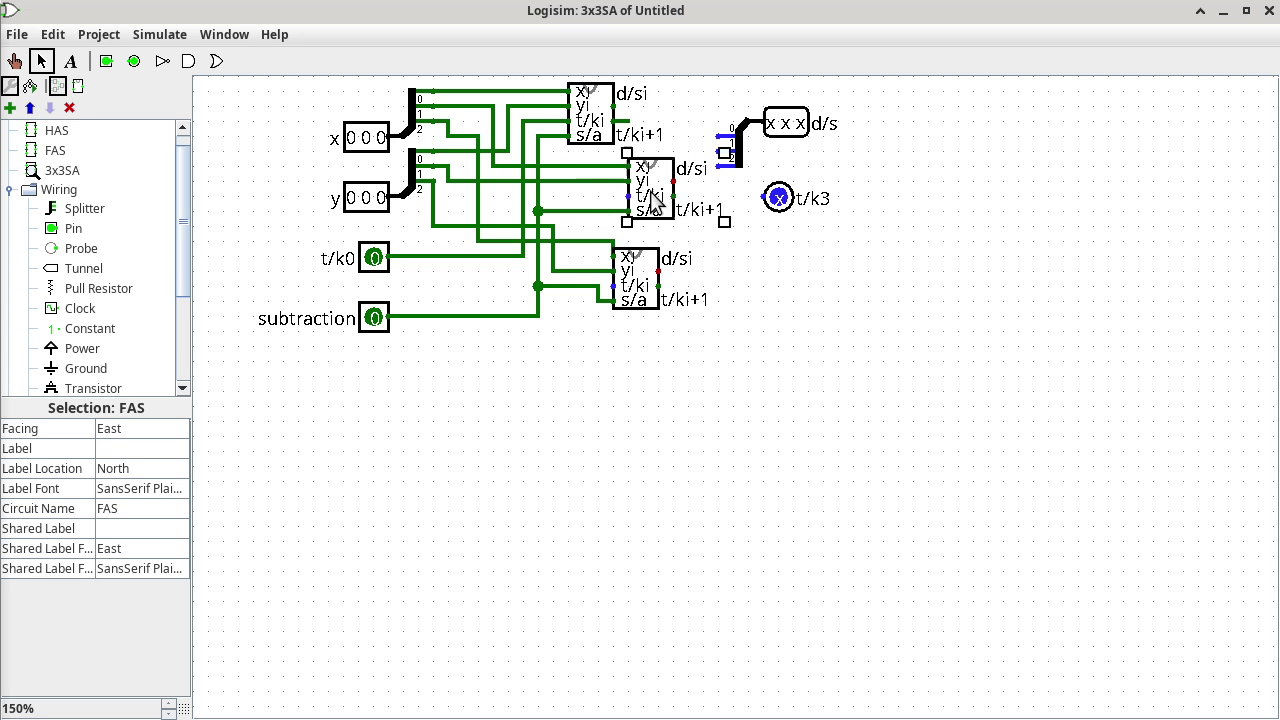
click(718, 94)
drag(714, 86, 922, 294)
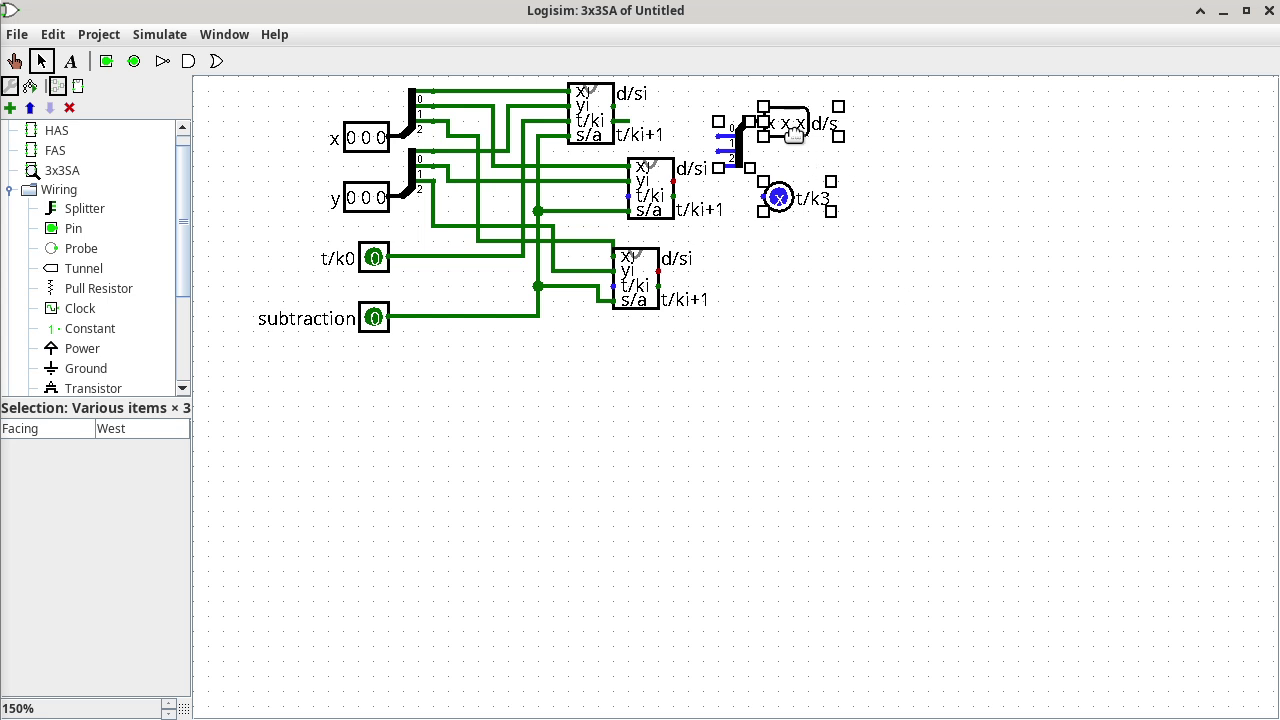
drag(805, 133, 1040, 133)
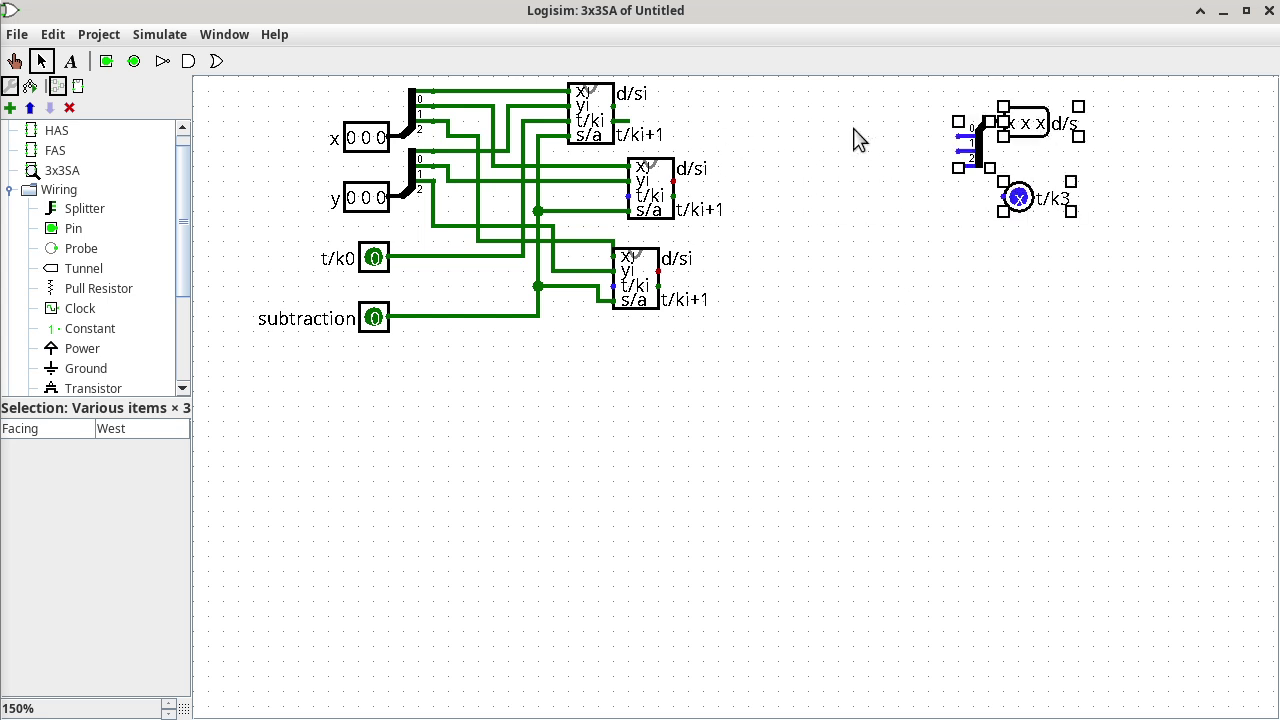
Stagger the bottom and middle adders right and chain the top adder's t/ki+1 into the middle t/ki.
click(648, 290)
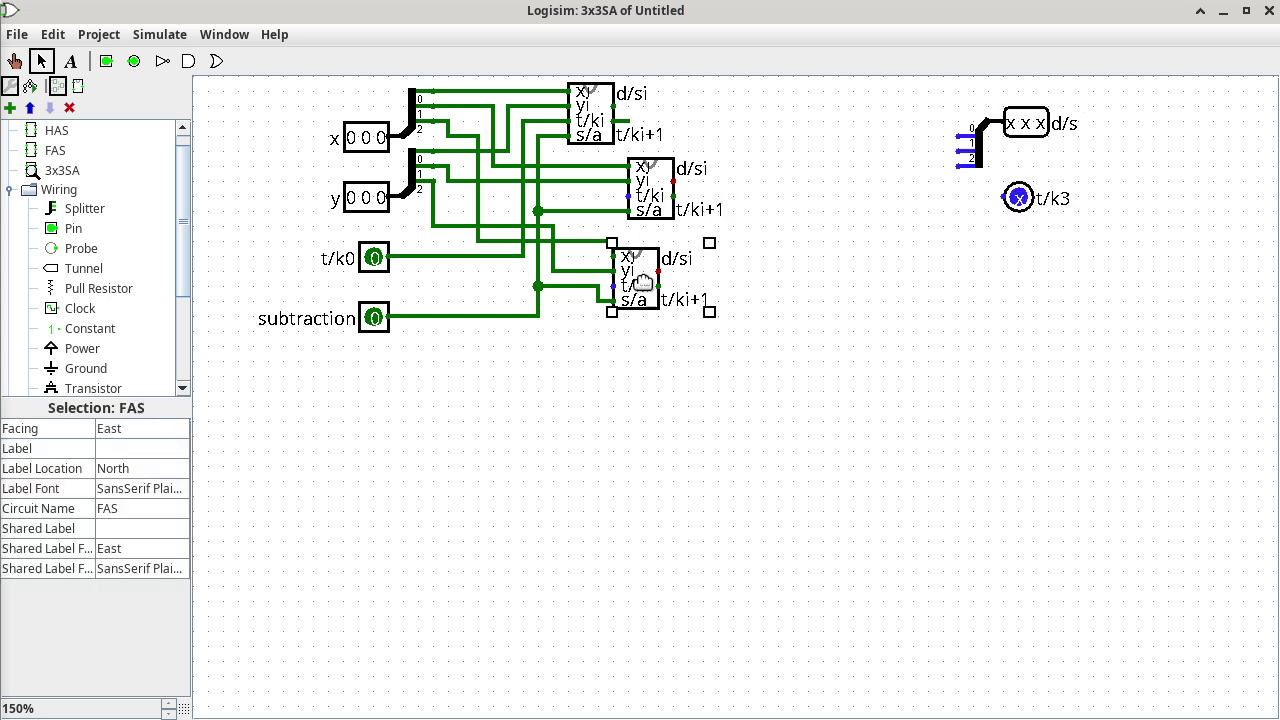
drag(648, 290, 755, 293)
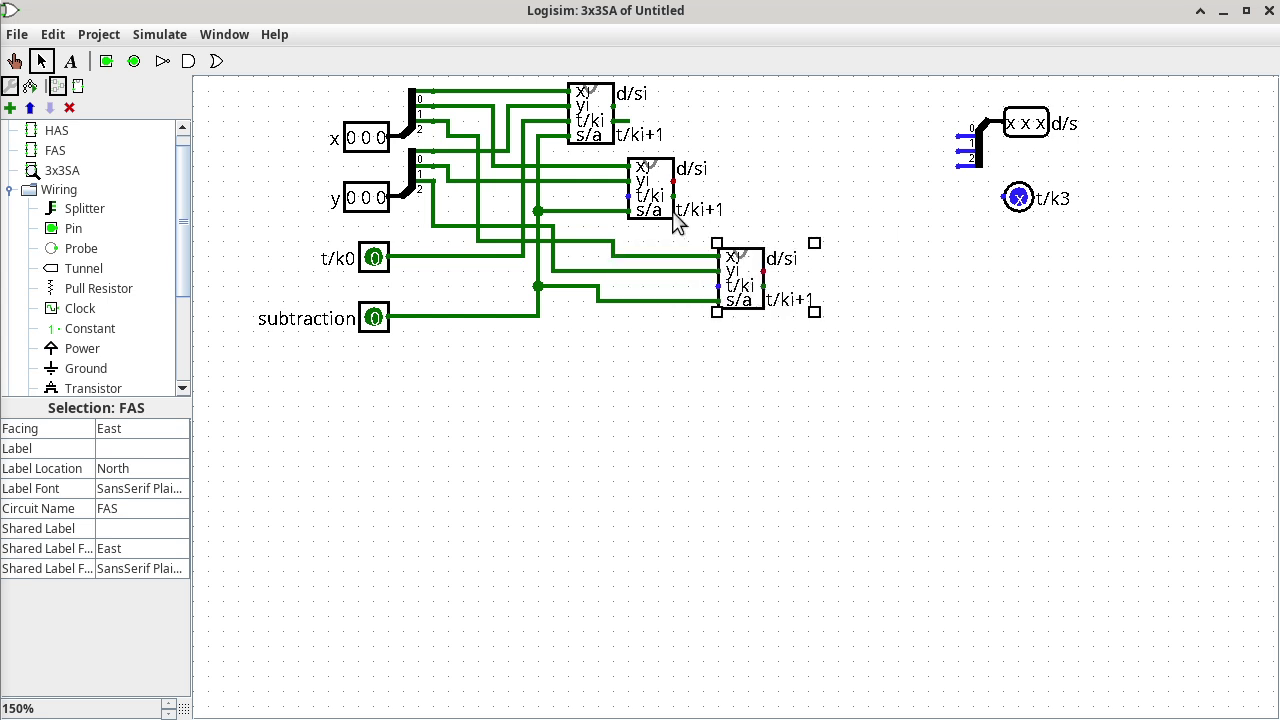
click(655, 182)
drag(647, 176, 662, 176)
mouse_move(630, 124)
mouse_down()
mouse_move(621, 186)
mouse_move(700, 195)
mouse_move(701, 278)
mouse_move(714, 284)
mouse_up()
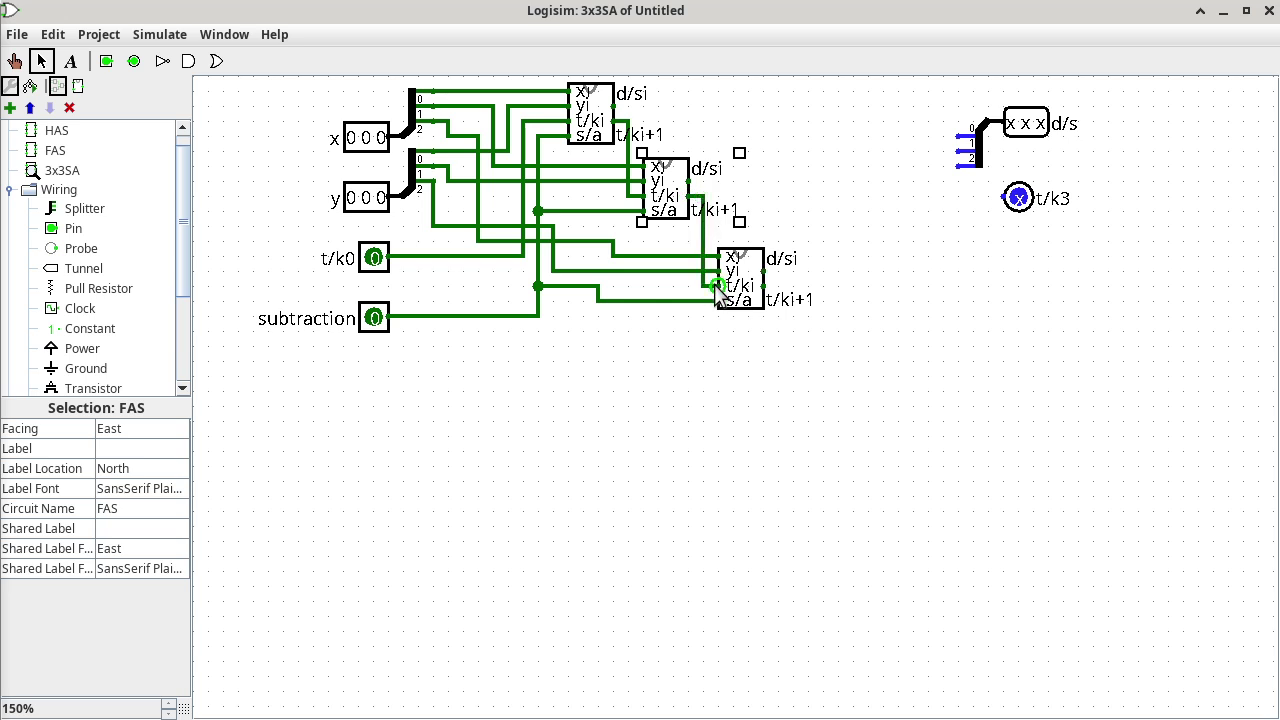
click(816, 217)
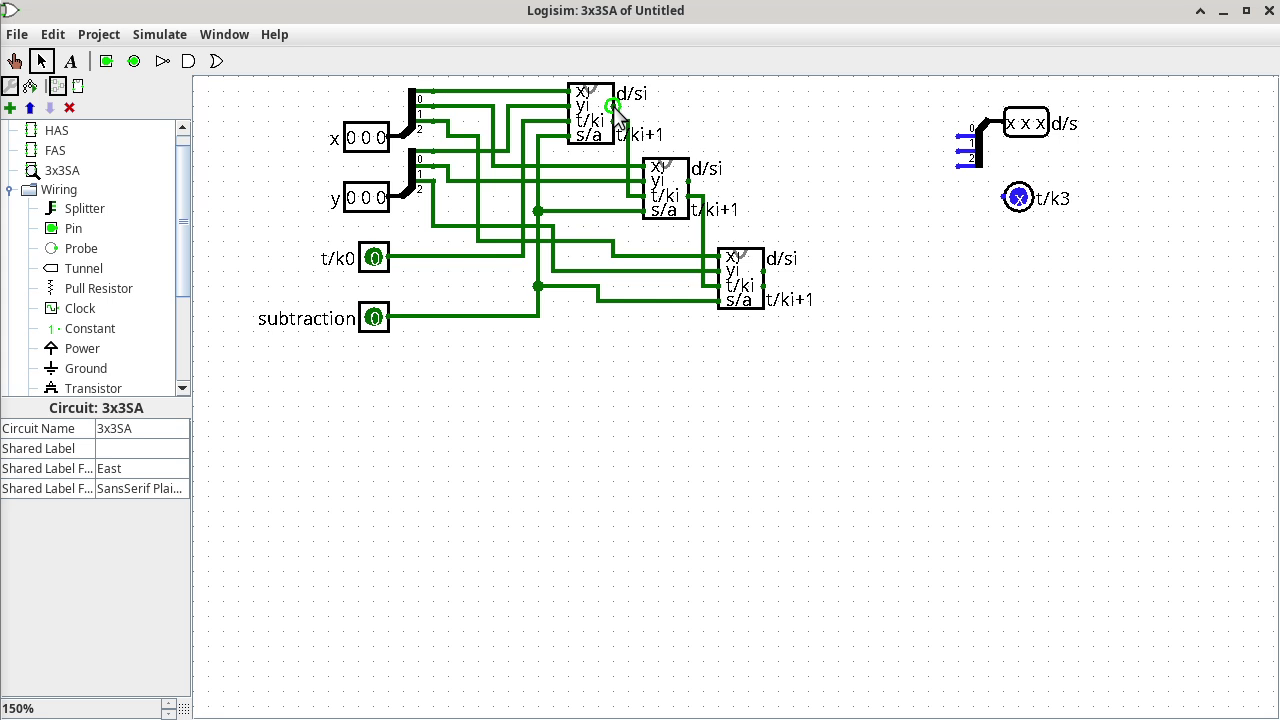
Wire the three d/si outputs to d/s splitter bits 0–2 and the bottom t/ki+1 to t/k3.
drag(614, 106, 964, 135)
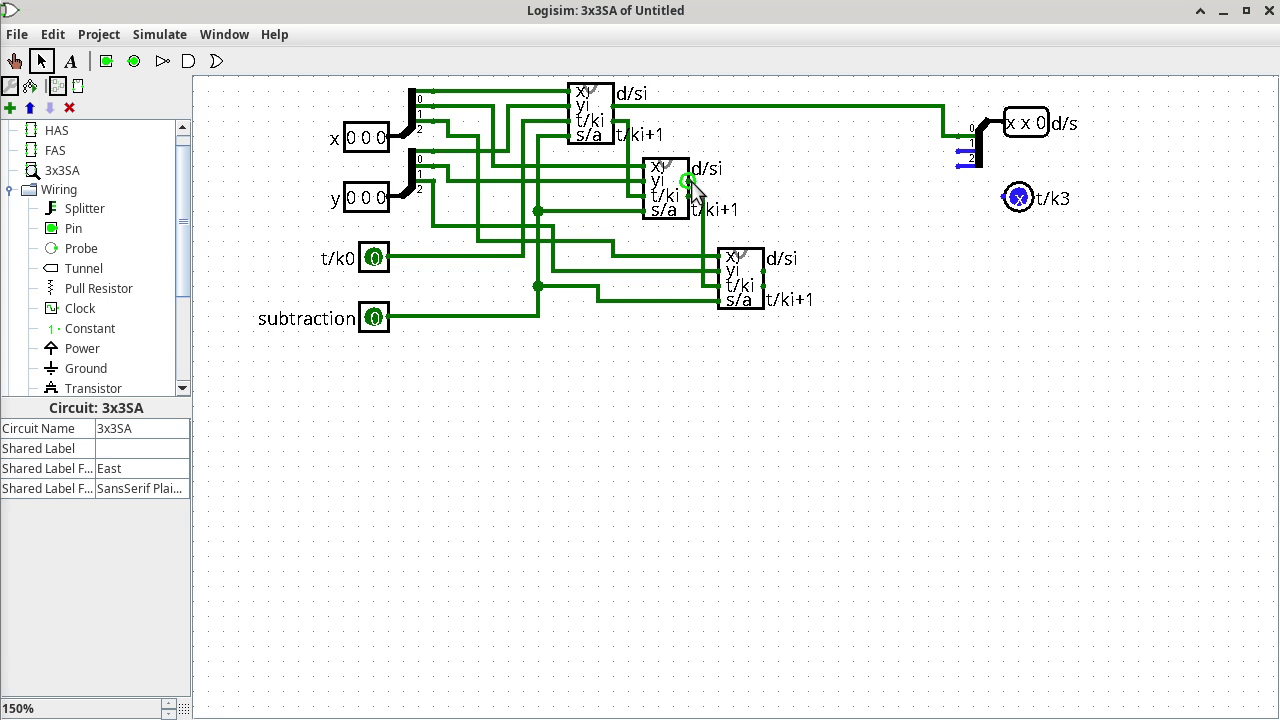
drag(689, 181, 968, 151)
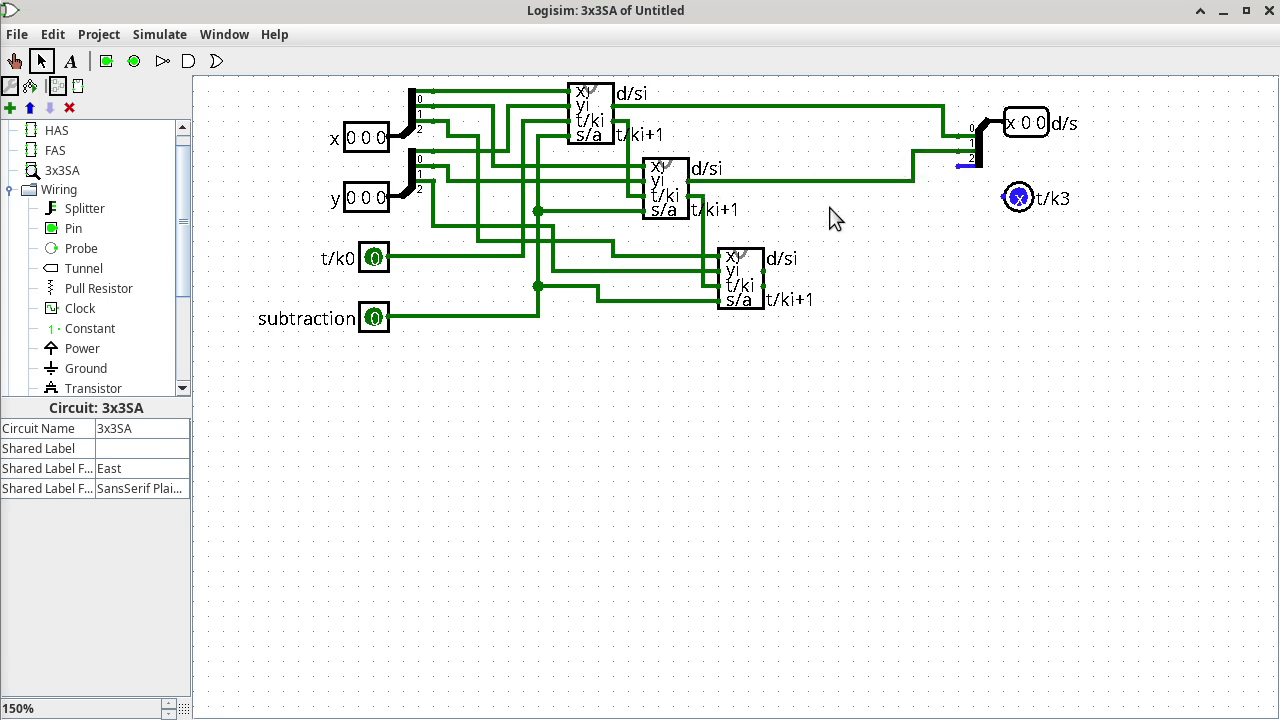
drag(766, 273, 954, 174)
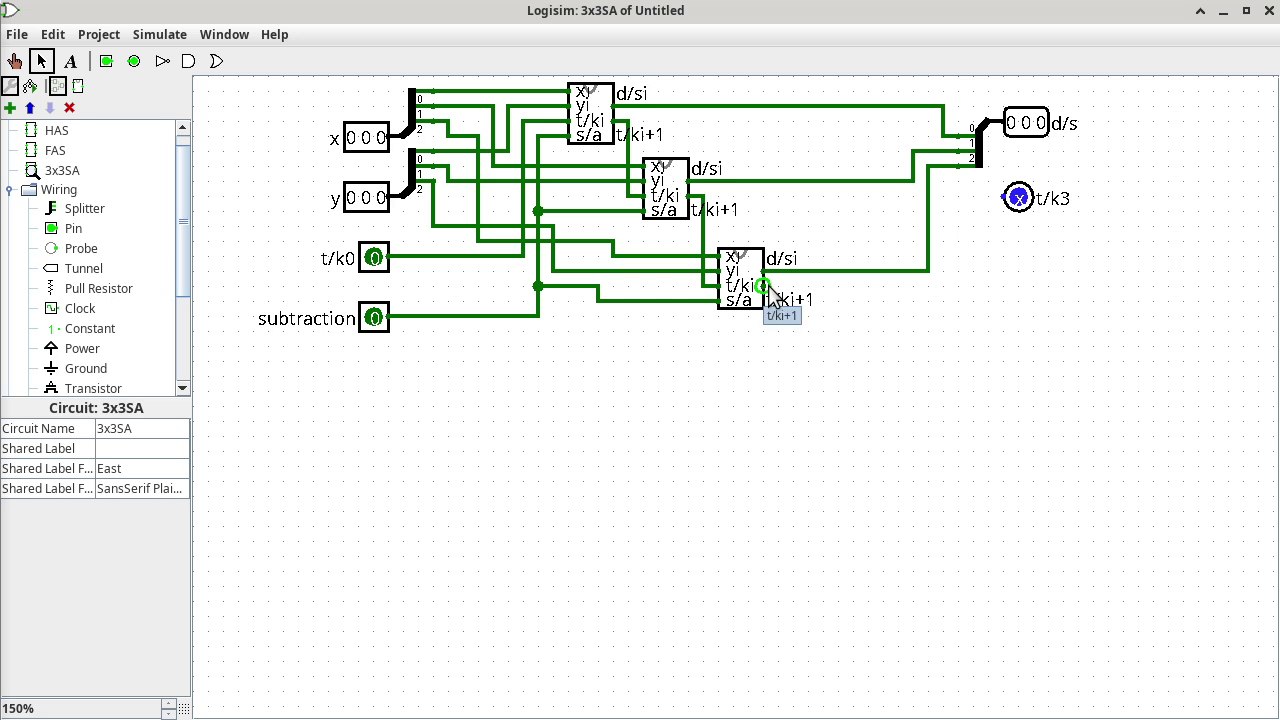
drag(768, 290, 1032, 228)
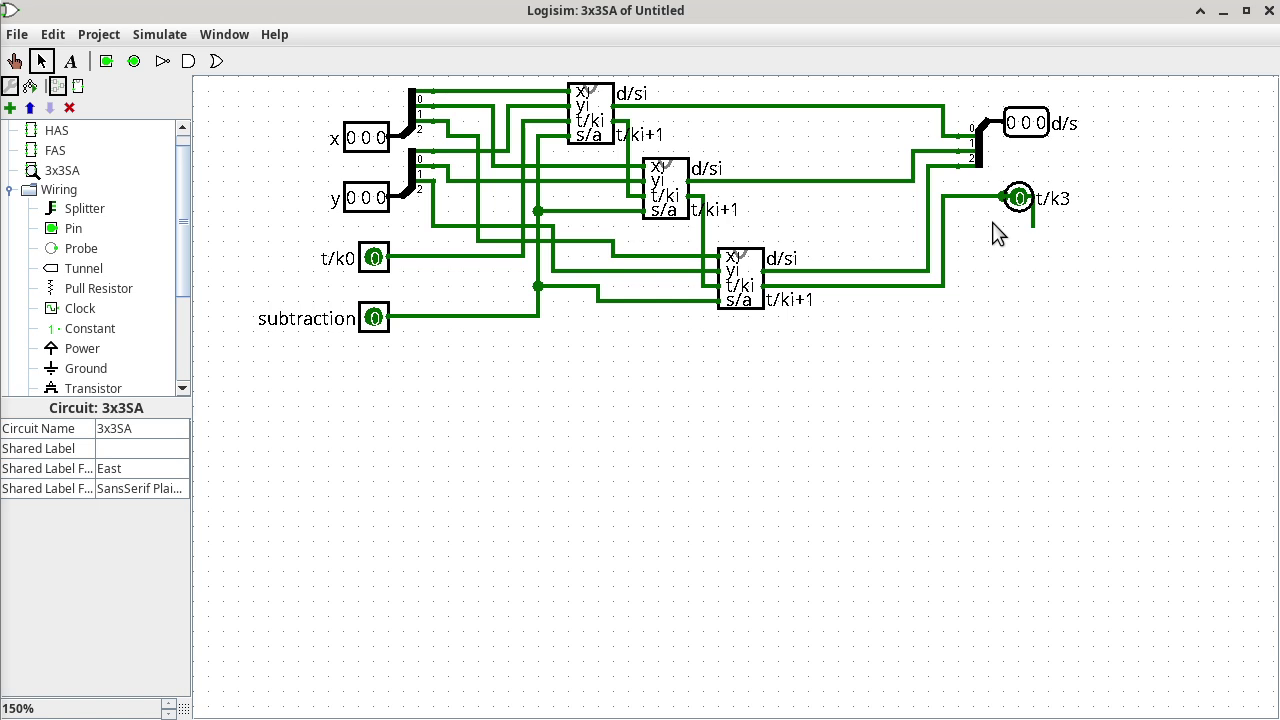
key(ctrl+z)
drag(947, 200, 1006, 199)
Save the project as 3x3RippleSA inside the cisp310 folder, then bring Firefox forward.
key(ctrl+s)
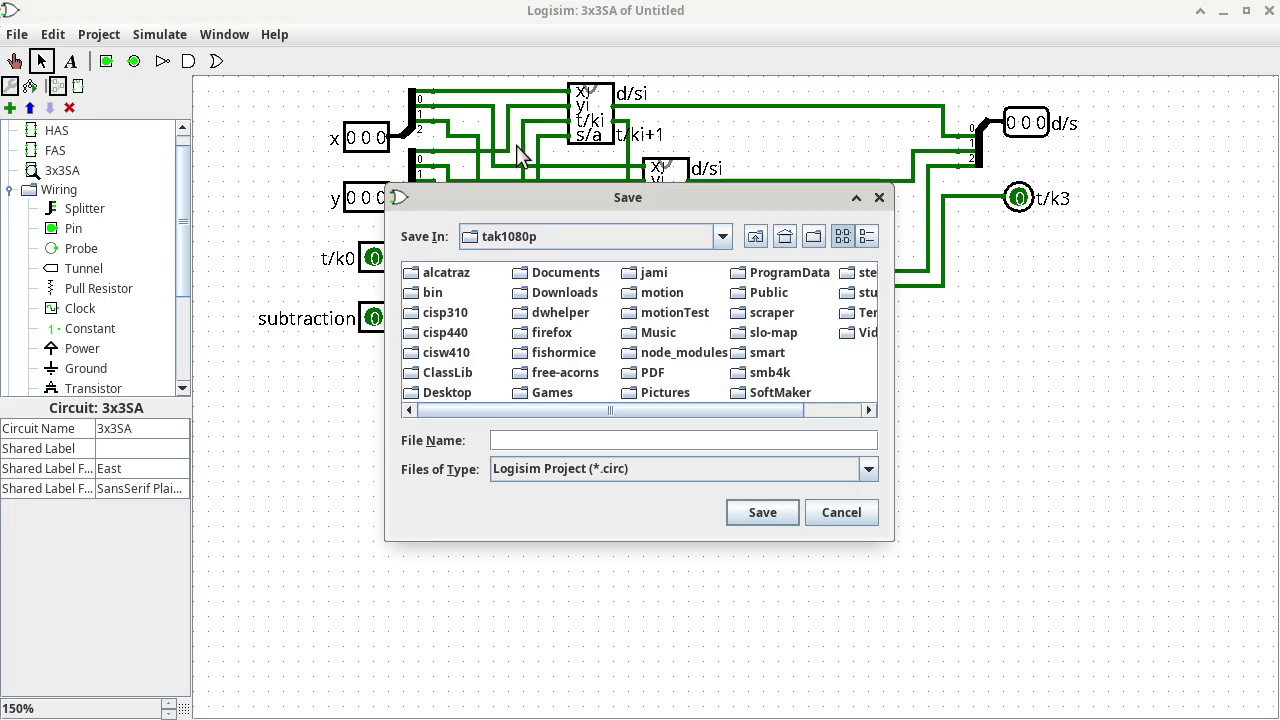
double_click(448, 313)
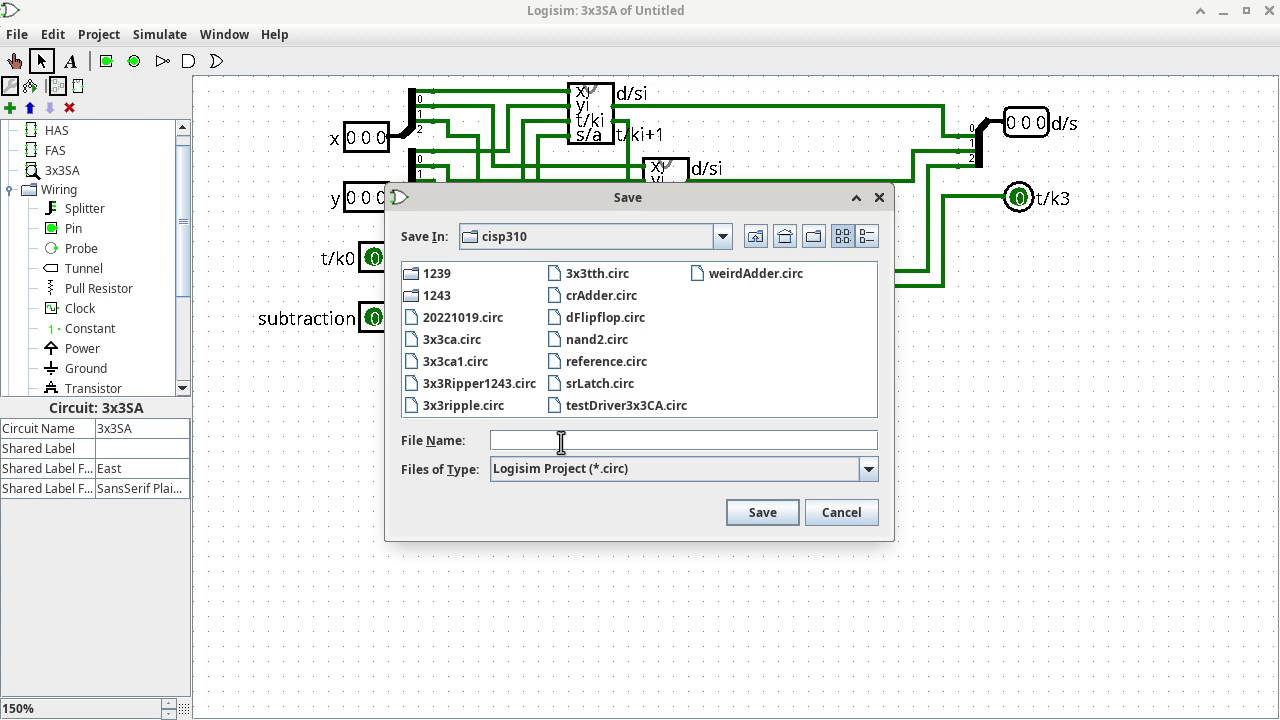
text(3x3Rigg)
key(BackSpace)
key(BackSpace)
text(ppleSA)
click(755, 514)
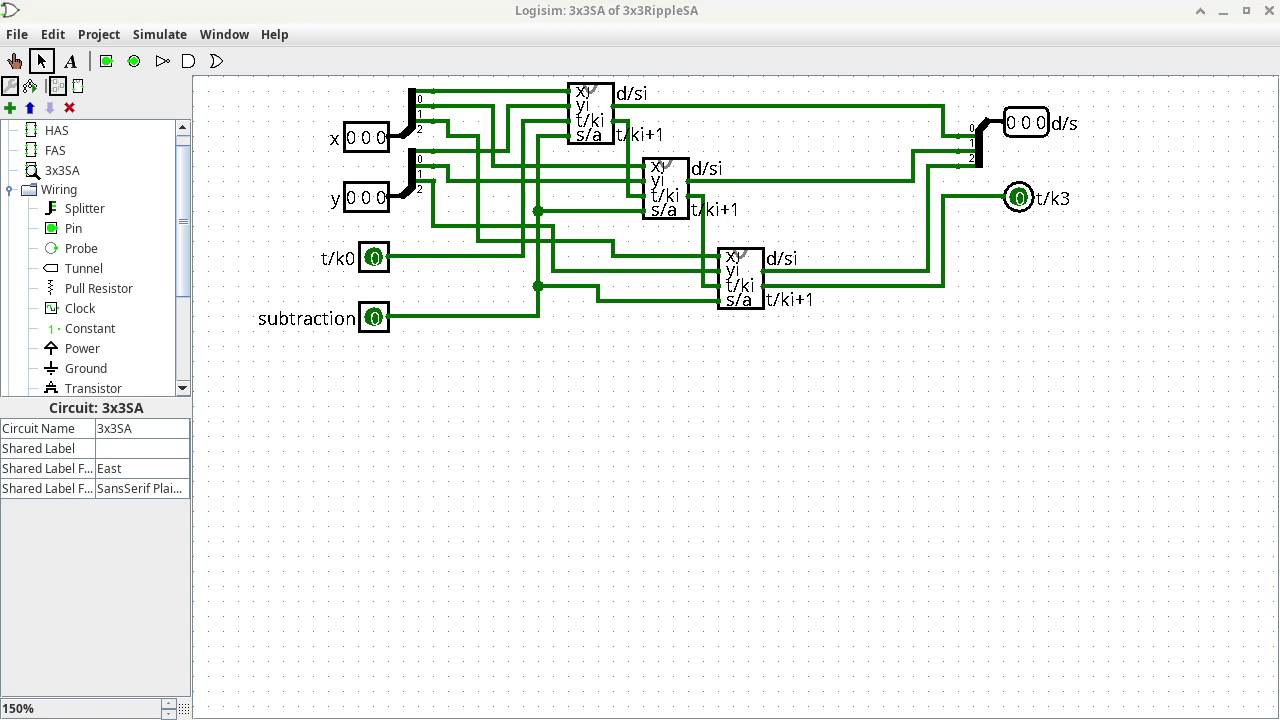
key(alt+Tab)
key(alt+Tab)
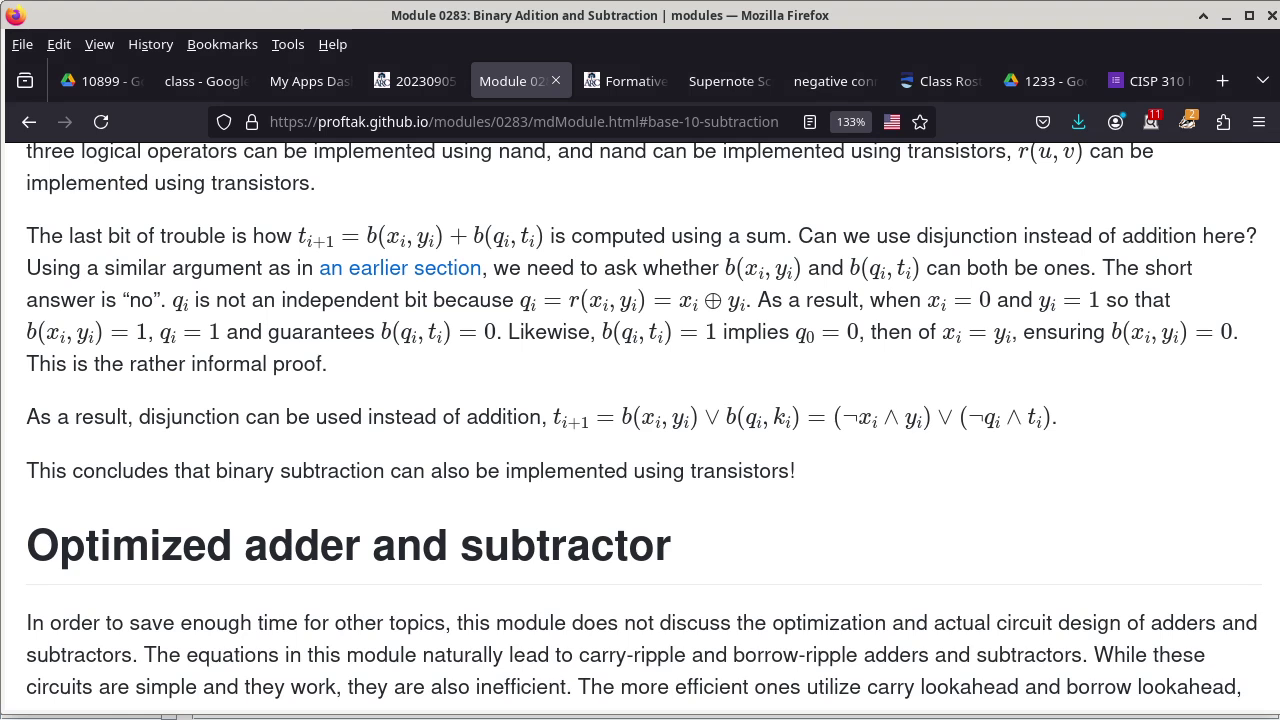
Leave the 20230905 roll taking quiz for the CISP 310 home page and scroll to Lab: addition.
click(415, 85)
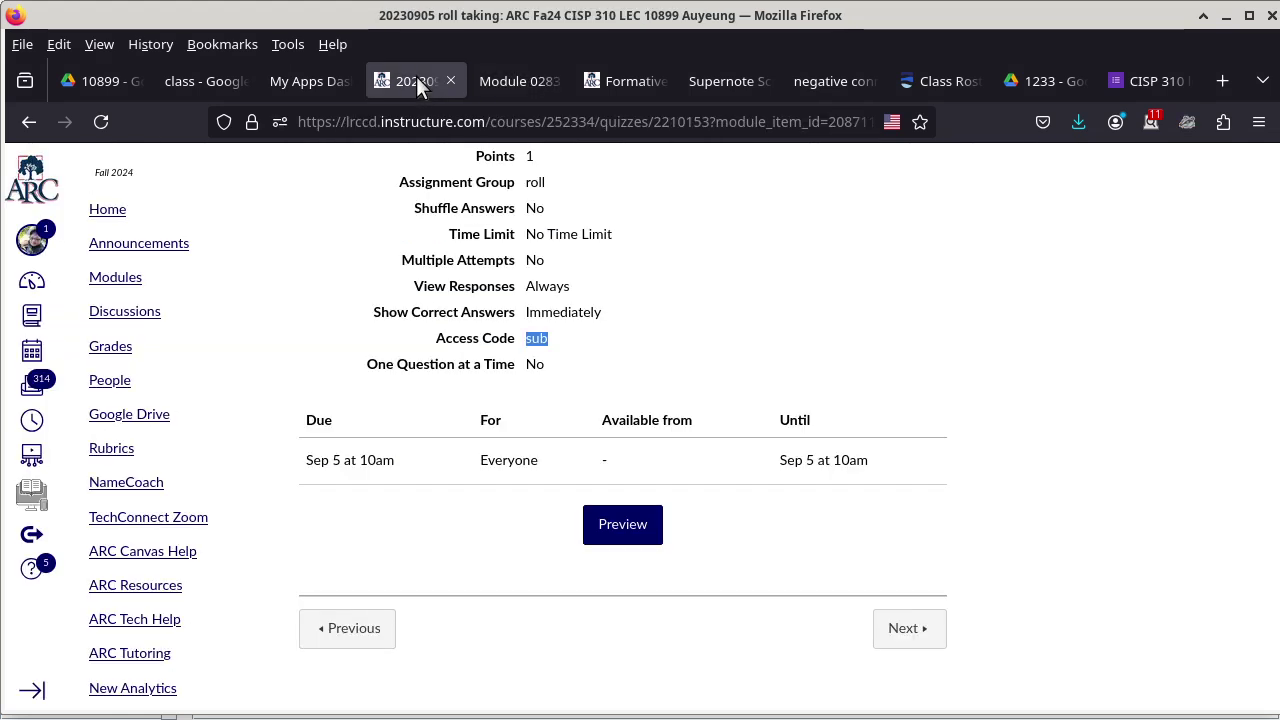
right_click(29, 119)
click(29, 119)
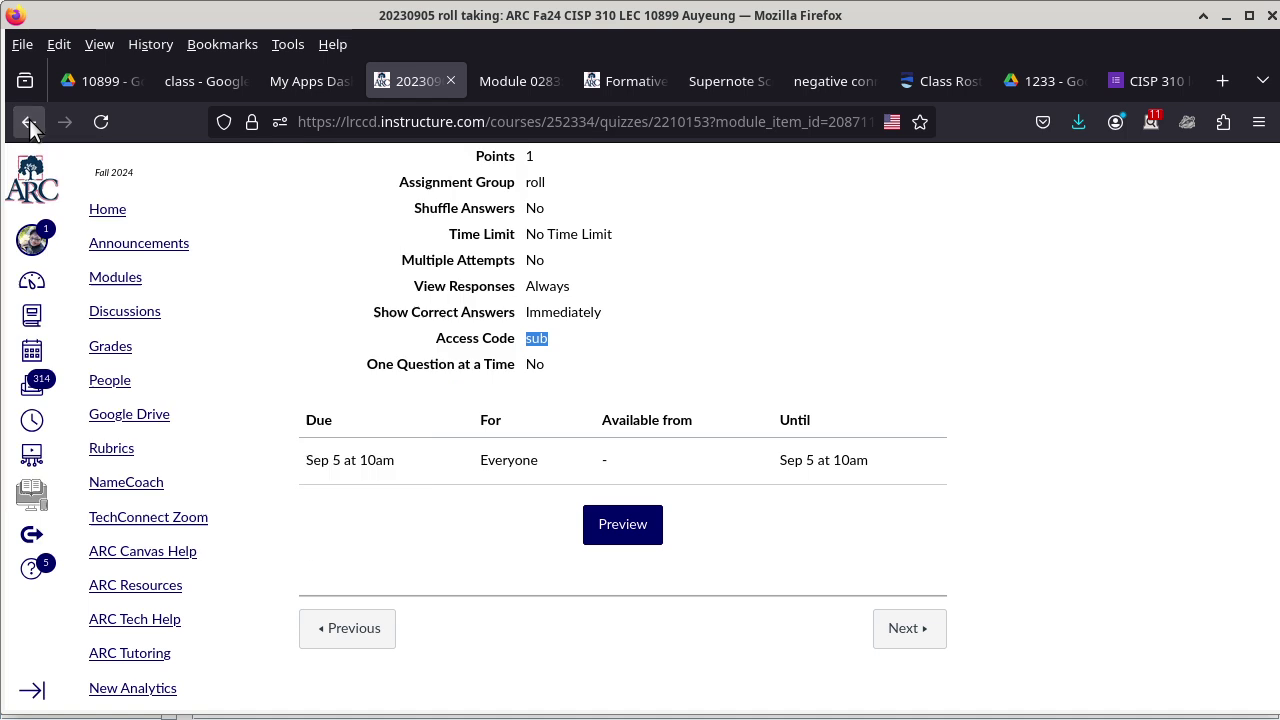
click(29, 121)
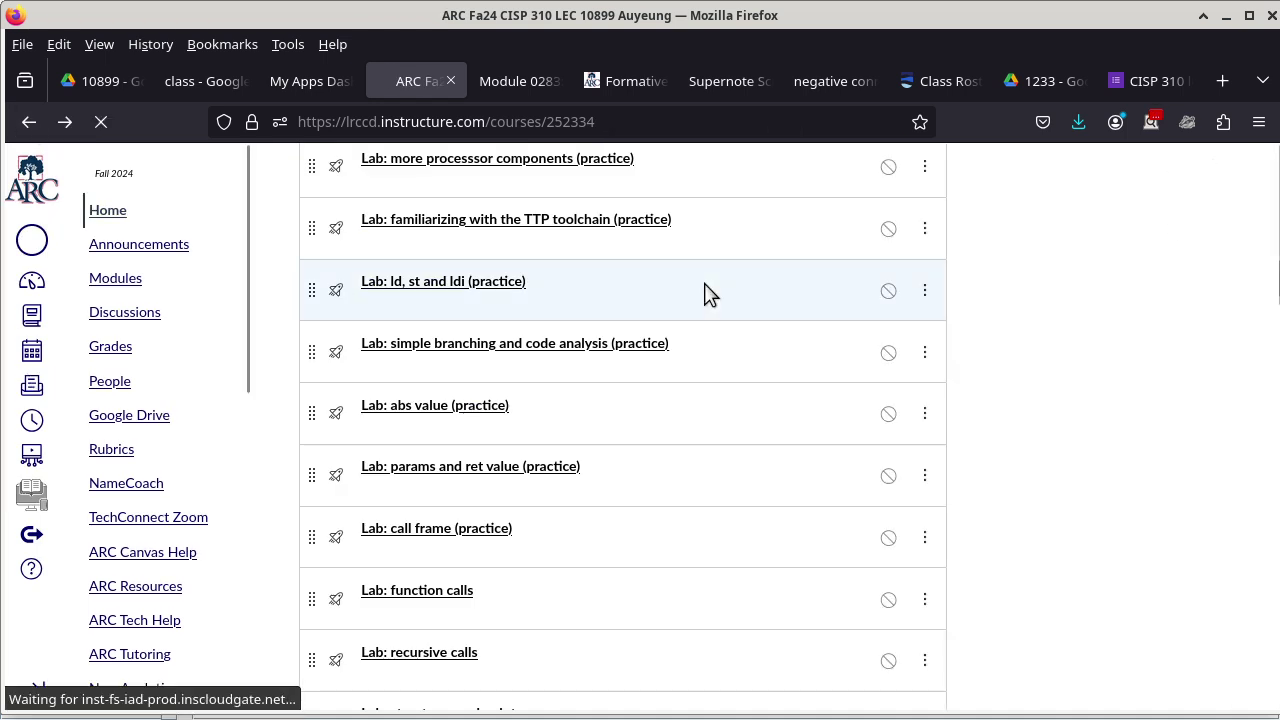
scroll(782, 357, down, 4)
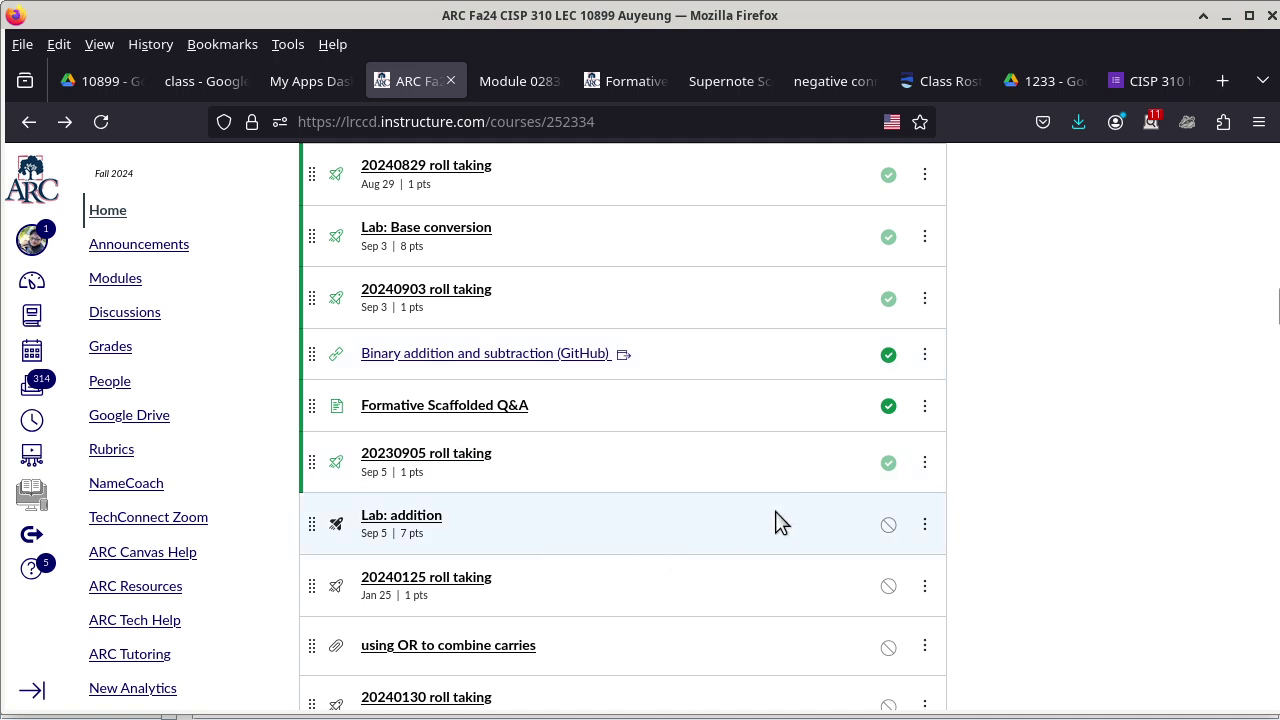
Publish the Lab: addition assignment, then launch Build from its assignment page.
click(888, 524)
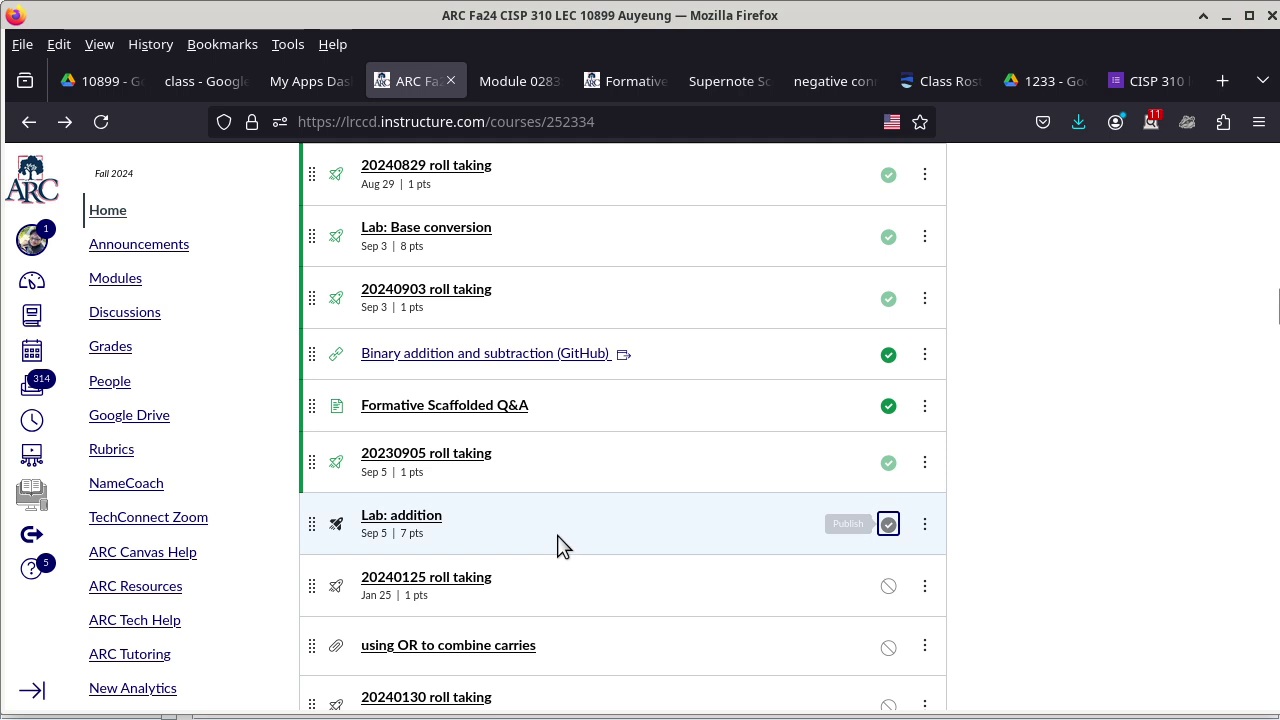
click(427, 520)
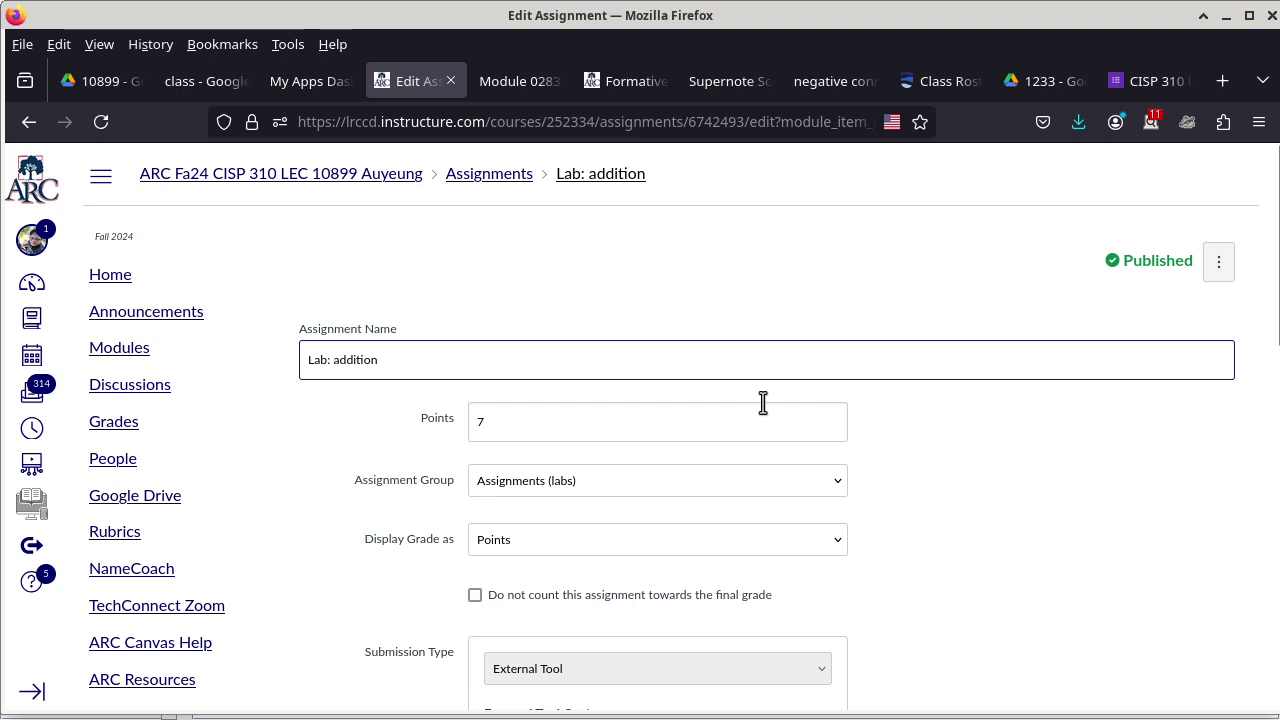
scroll(971, 463, down, 8)
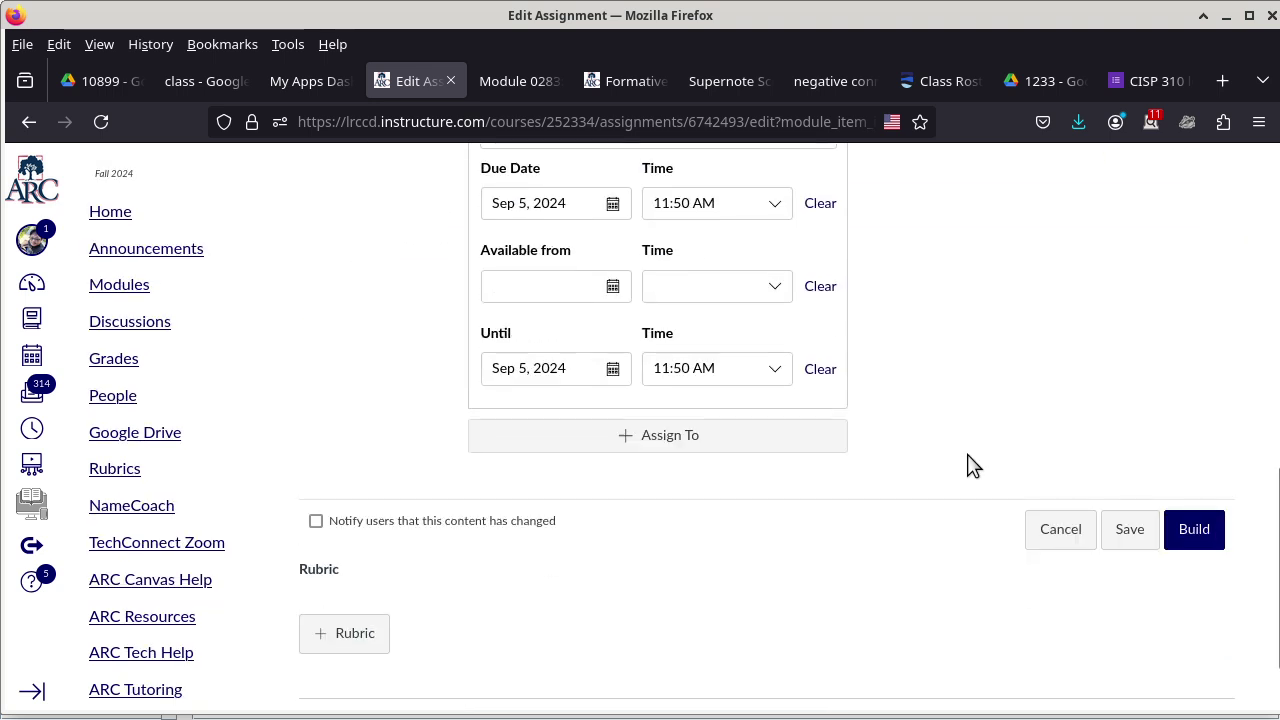
click(1200, 531)
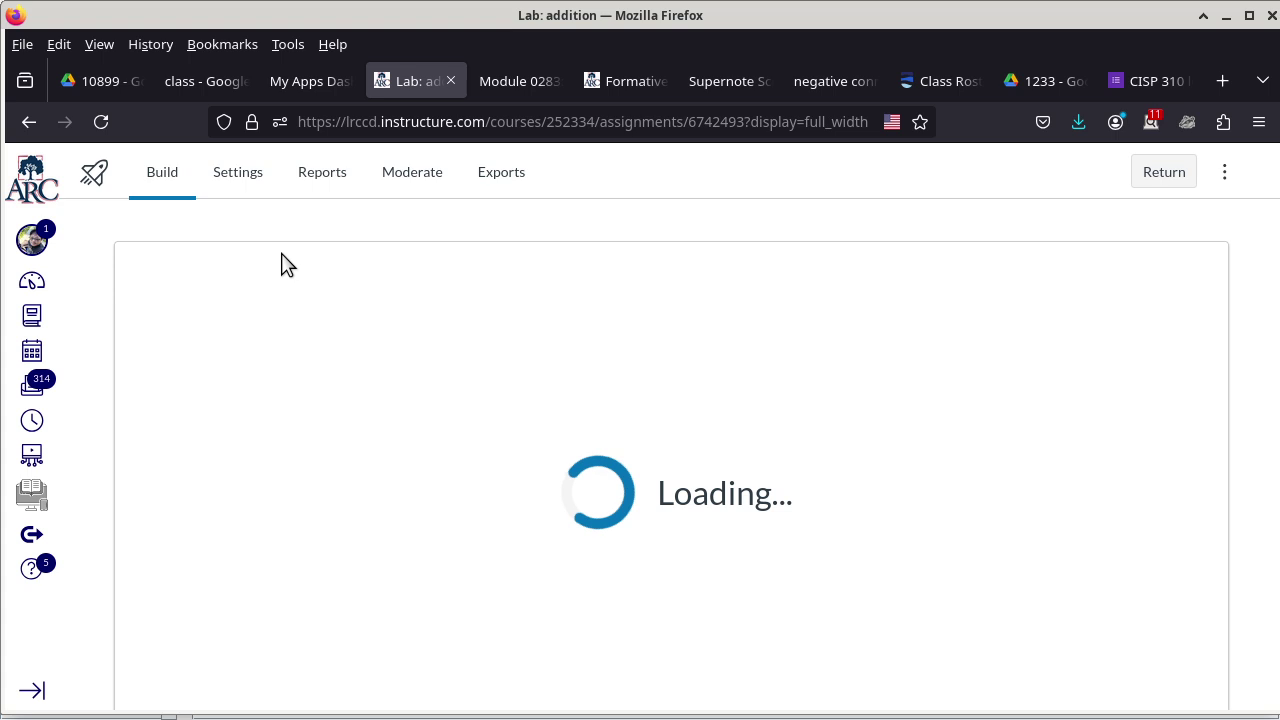
Show the student access code in the Lab: addition quiz settings, then return to the modules.
click(250, 178)
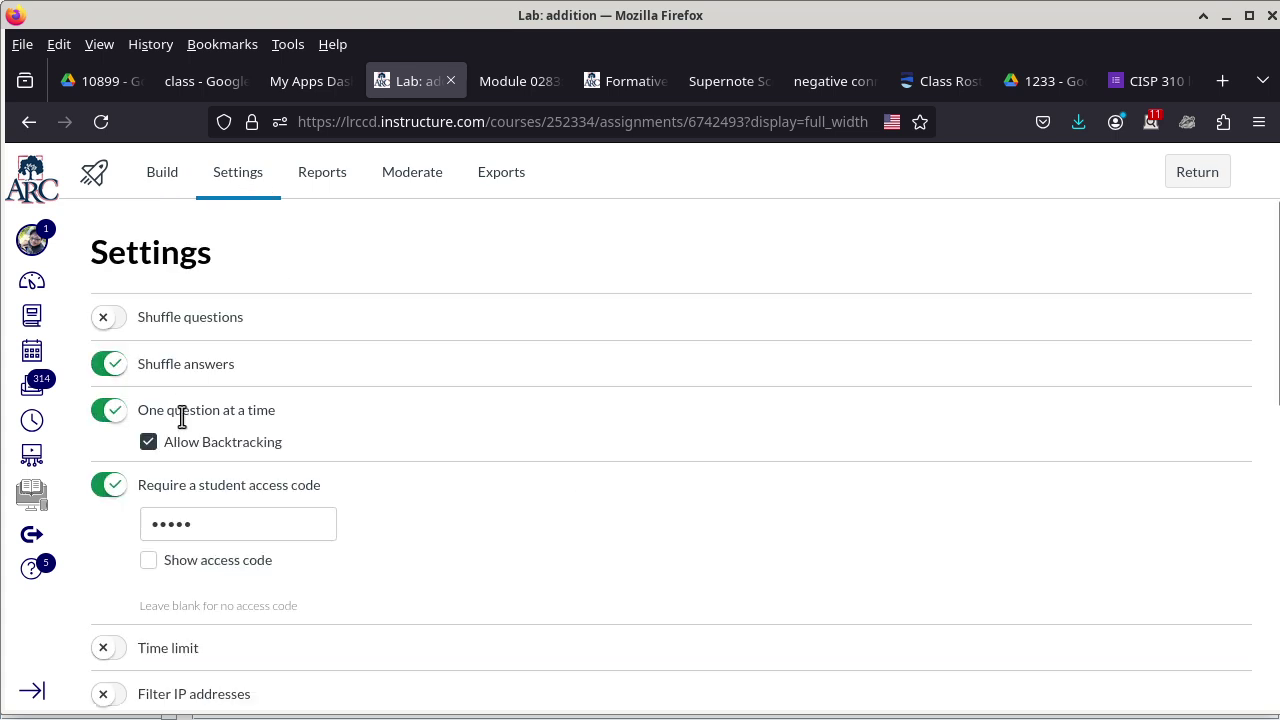
click(148, 562)
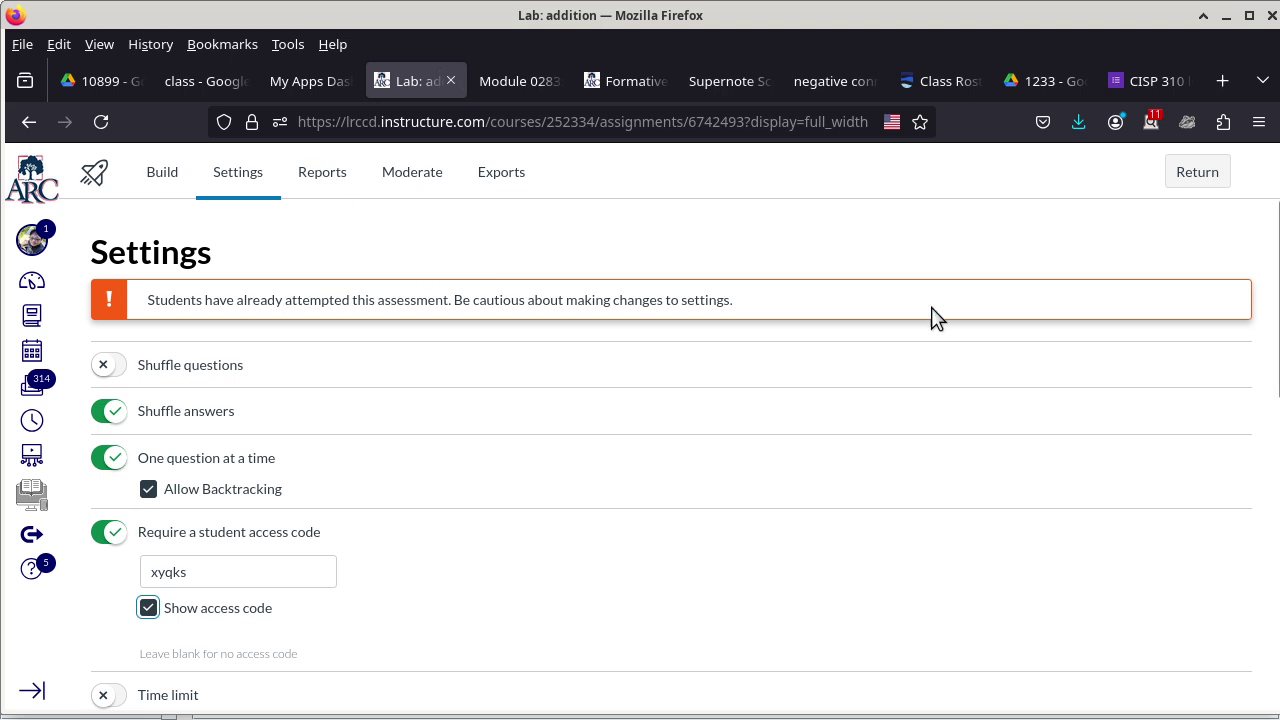
click(1189, 175)
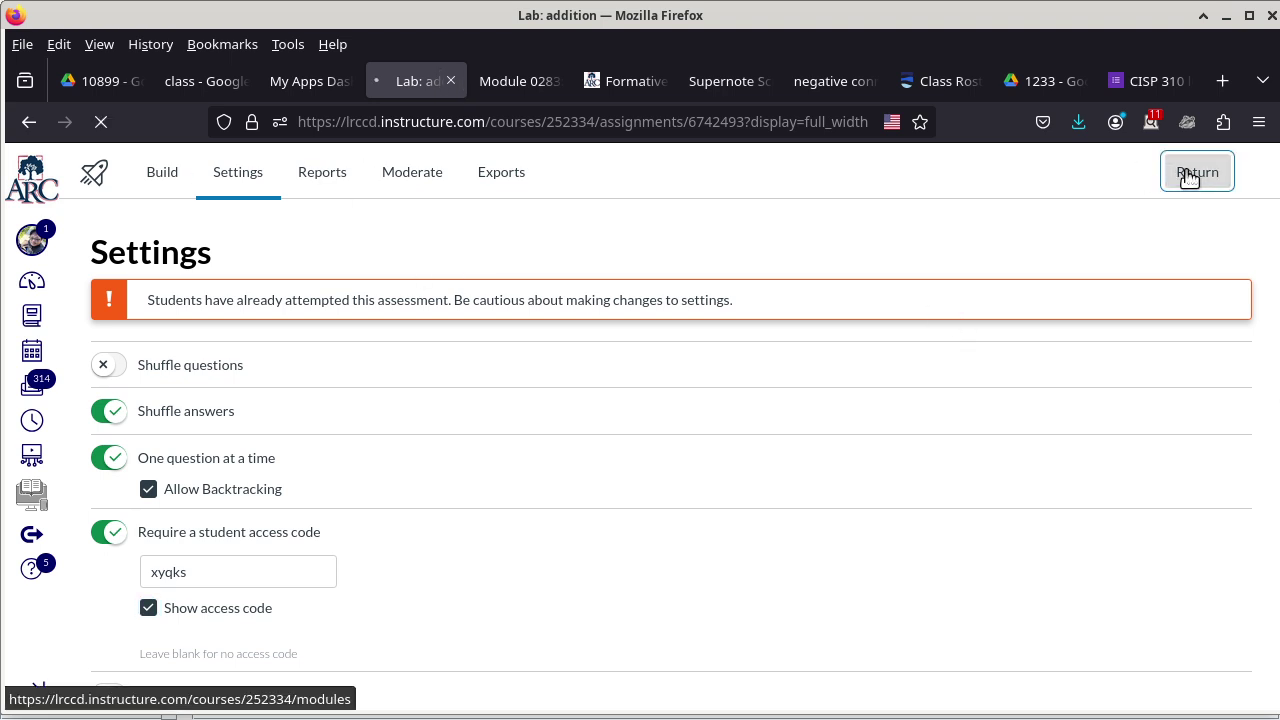